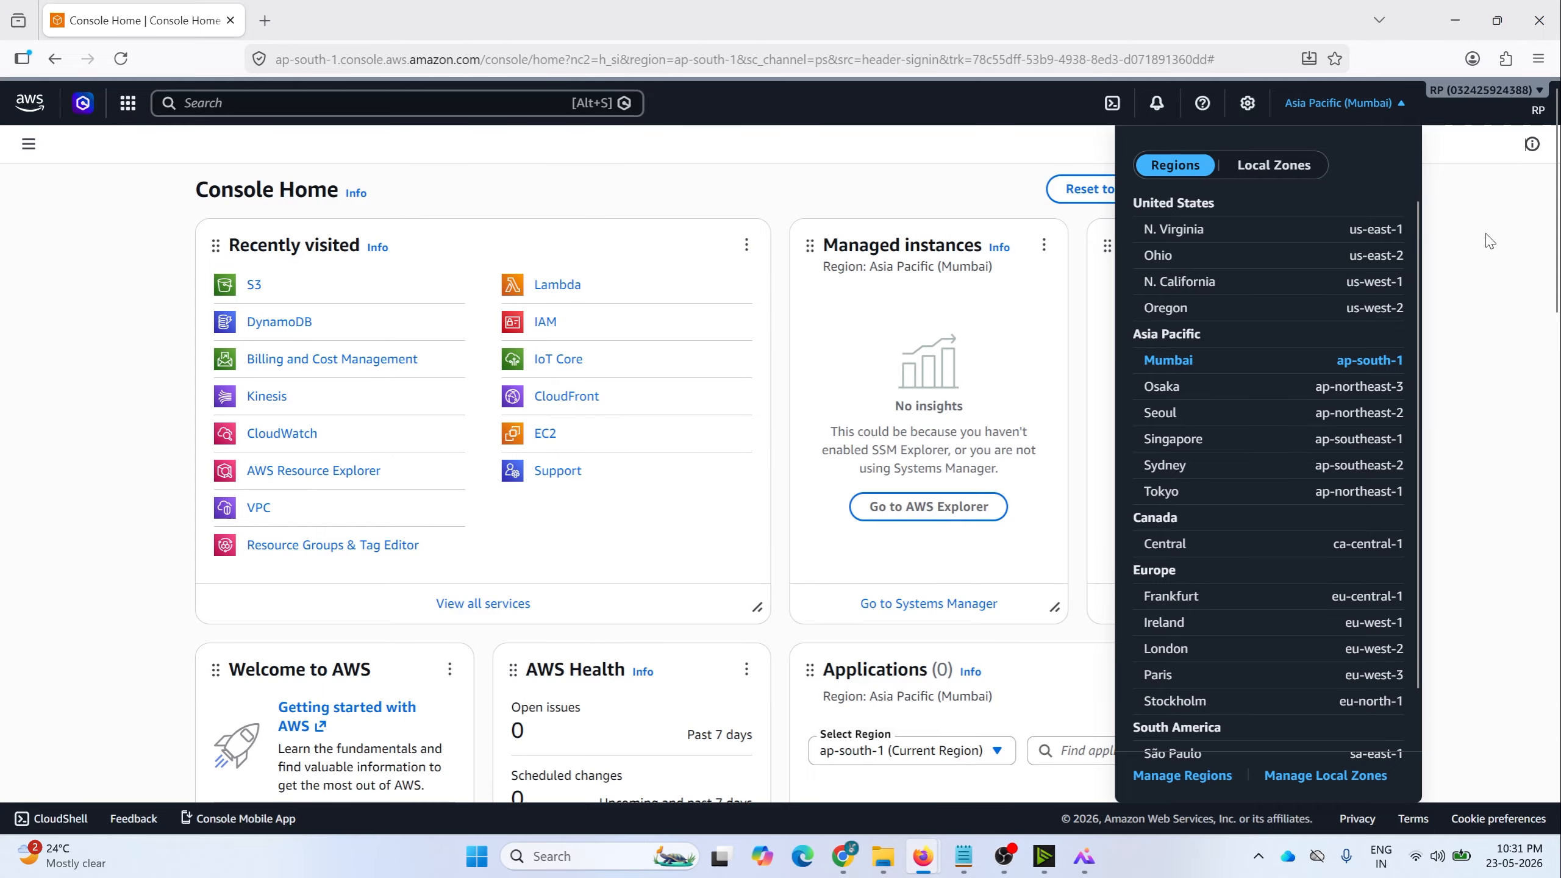
# Step: Open the S3 console in a new browser tab and search the console's services for "s3"
pyautogui.middleClick(253, 284)
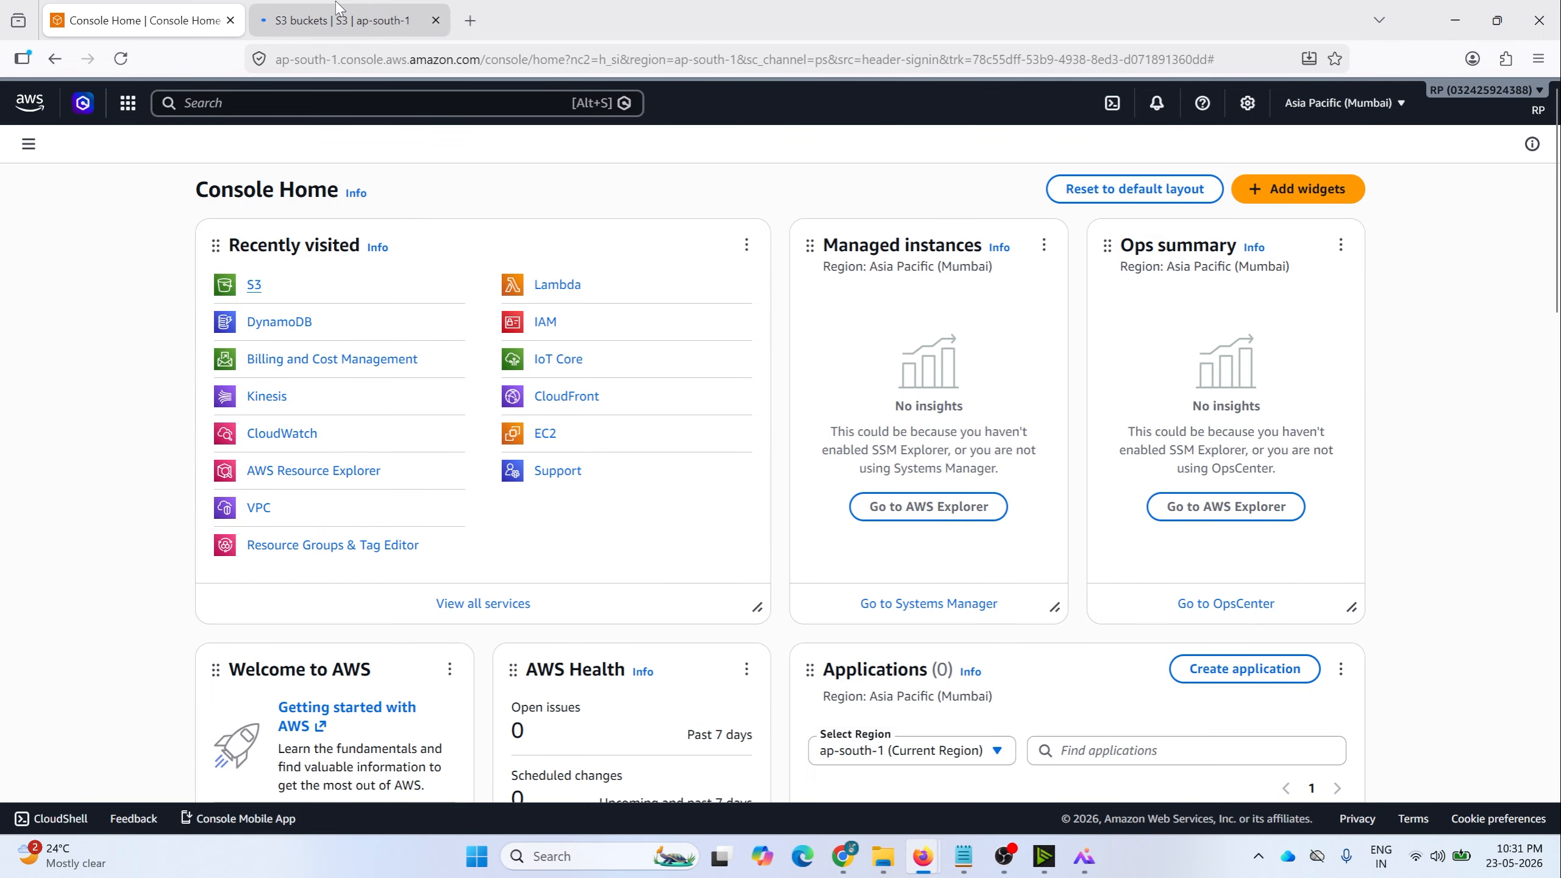
pyautogui.hotkey('alt', 's')
pyautogui.write('s3')
pyautogui.click(492, 189)
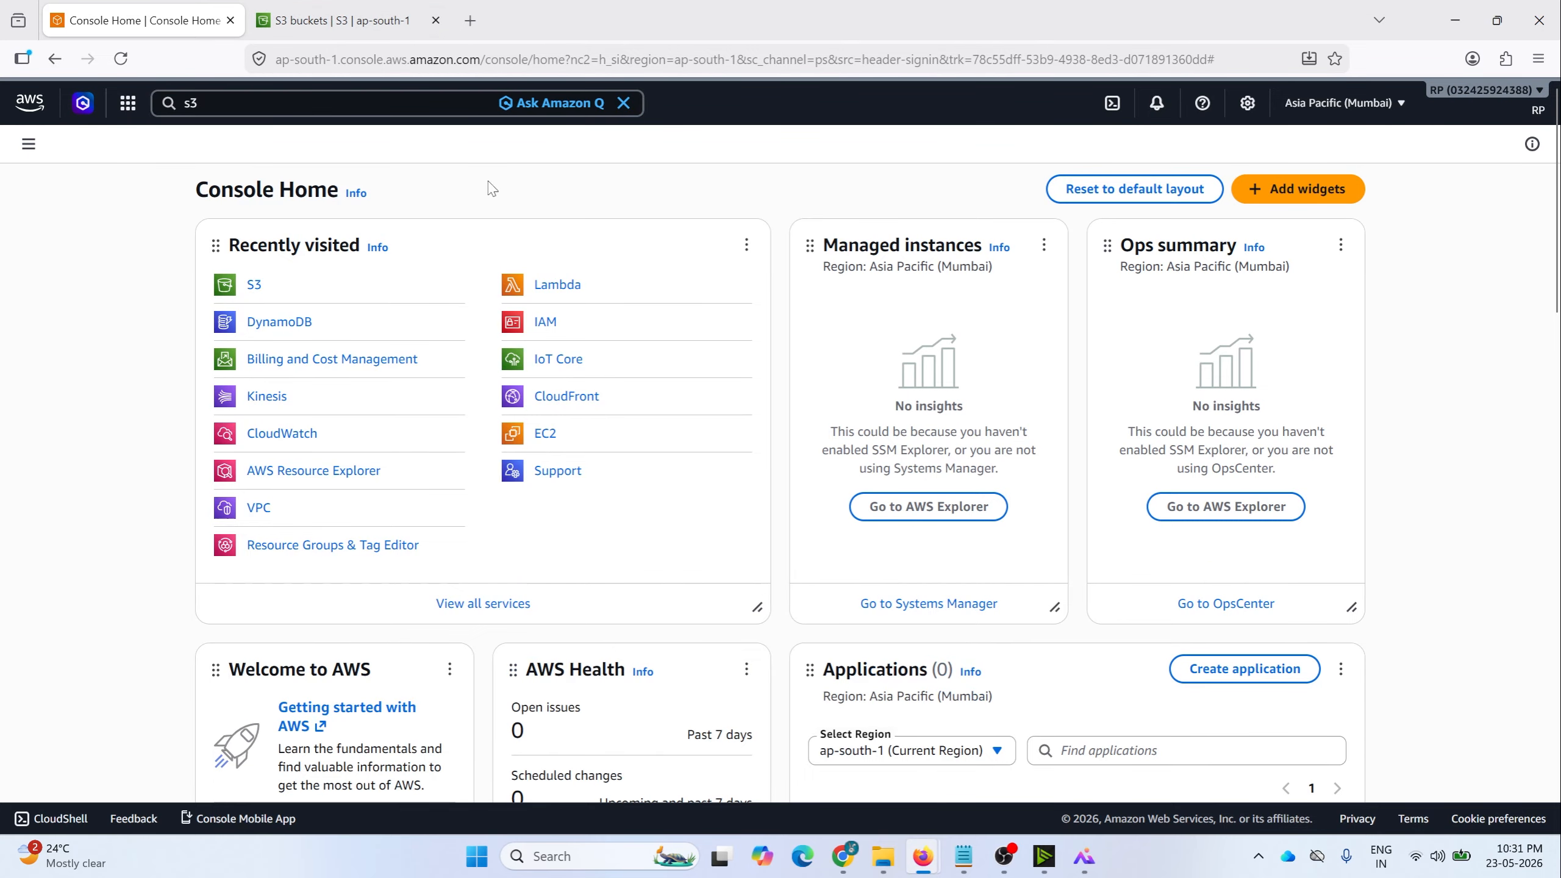
pyautogui.moveTo(230, 245); pyautogui.dragTo(358, 244)
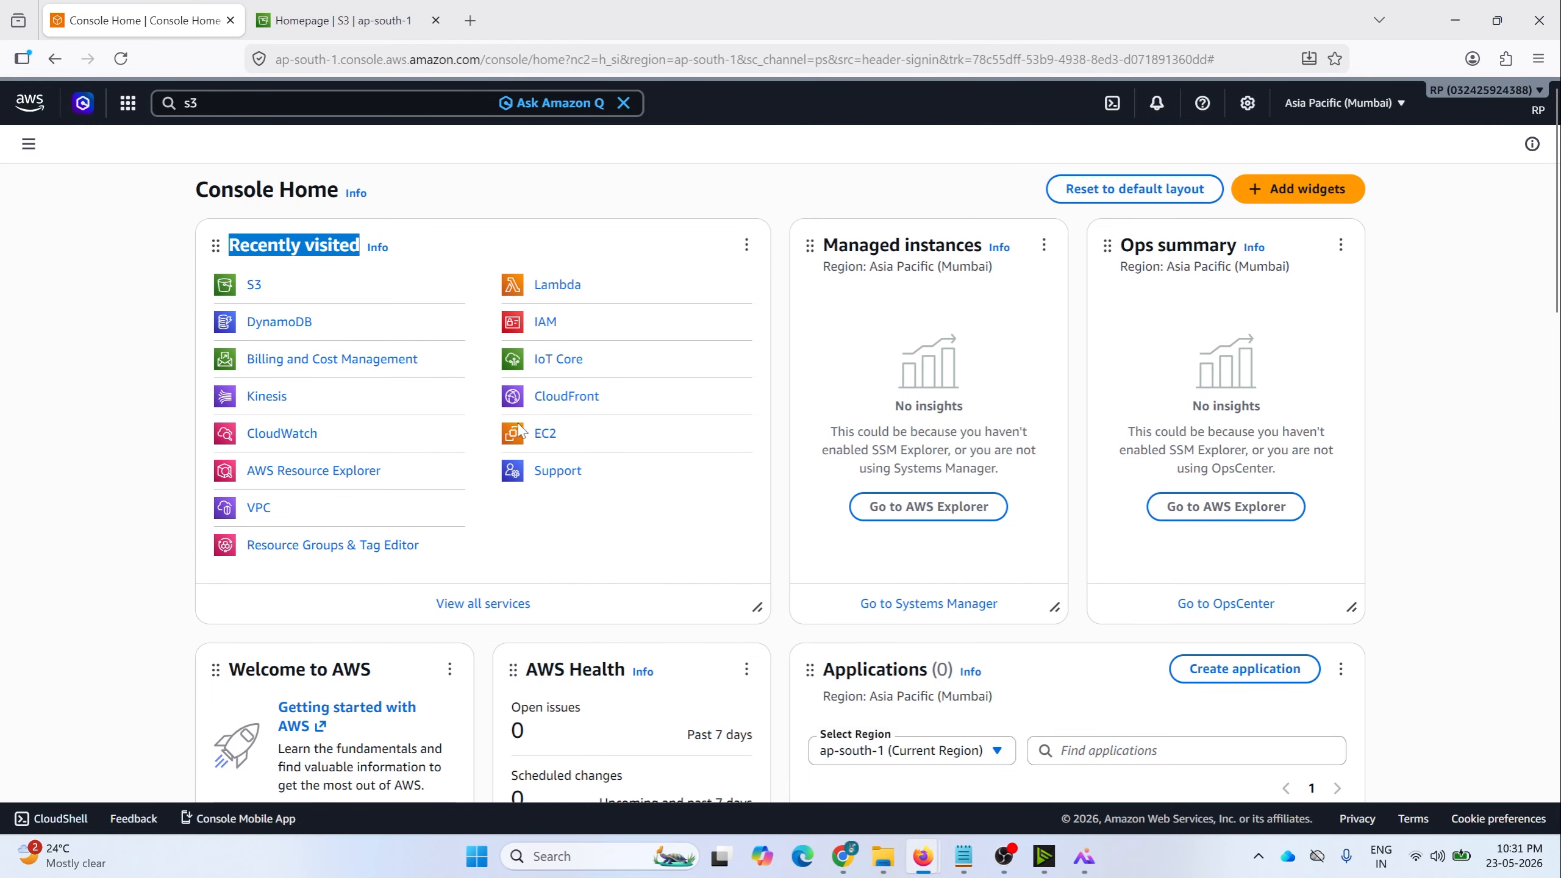
# Step: Search the services for "dyn" and open DynamoDB in another new browser tab
pyautogui.click(209, 103)
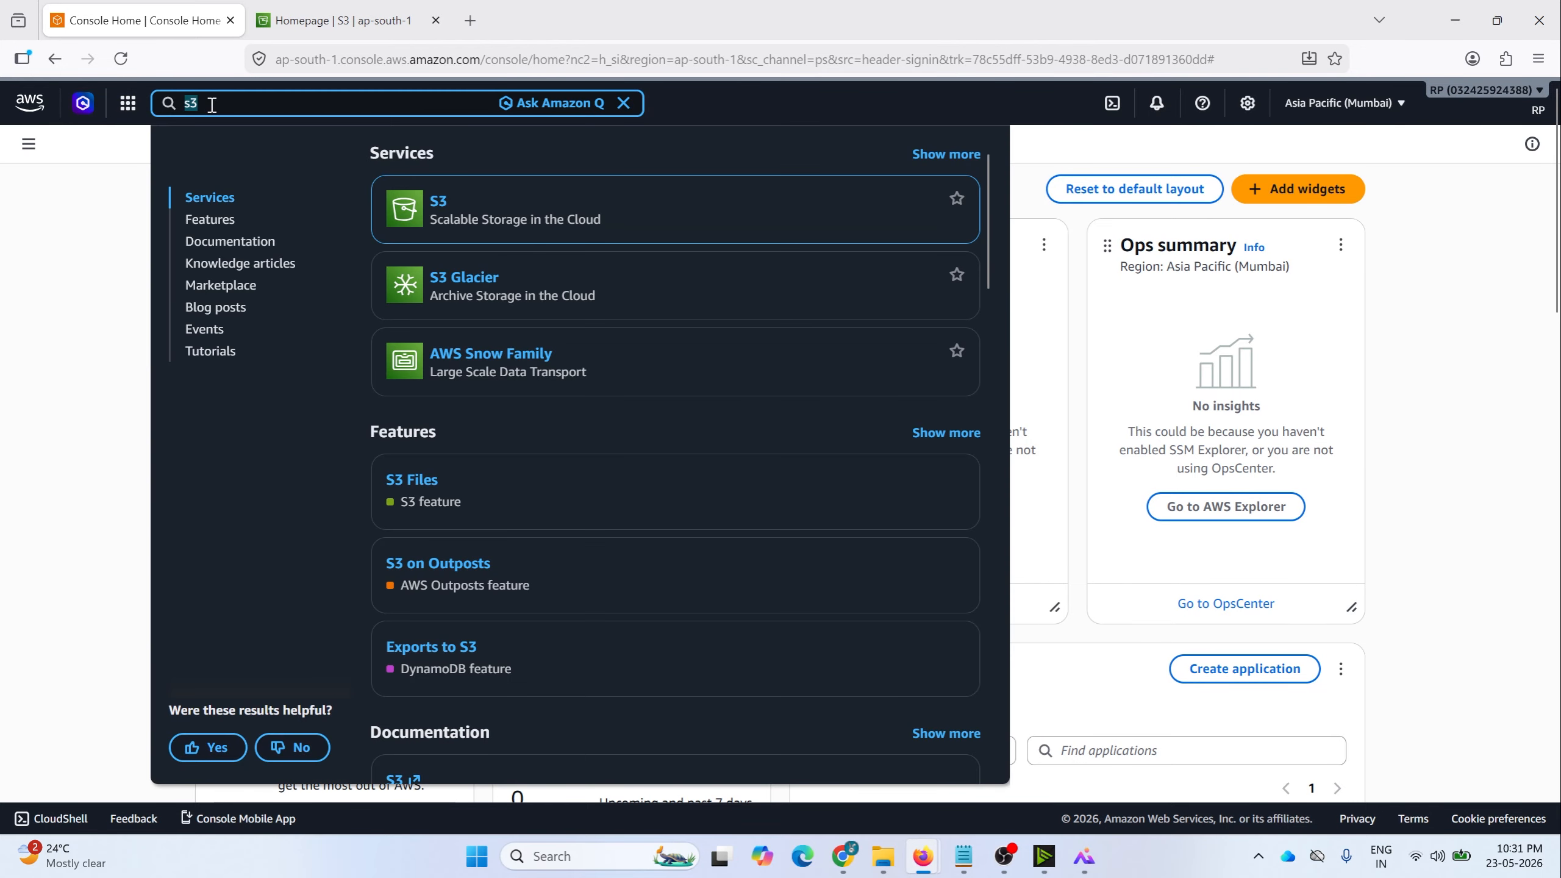
pyautogui.write('dyn')
pyautogui.middleClick(469, 206)
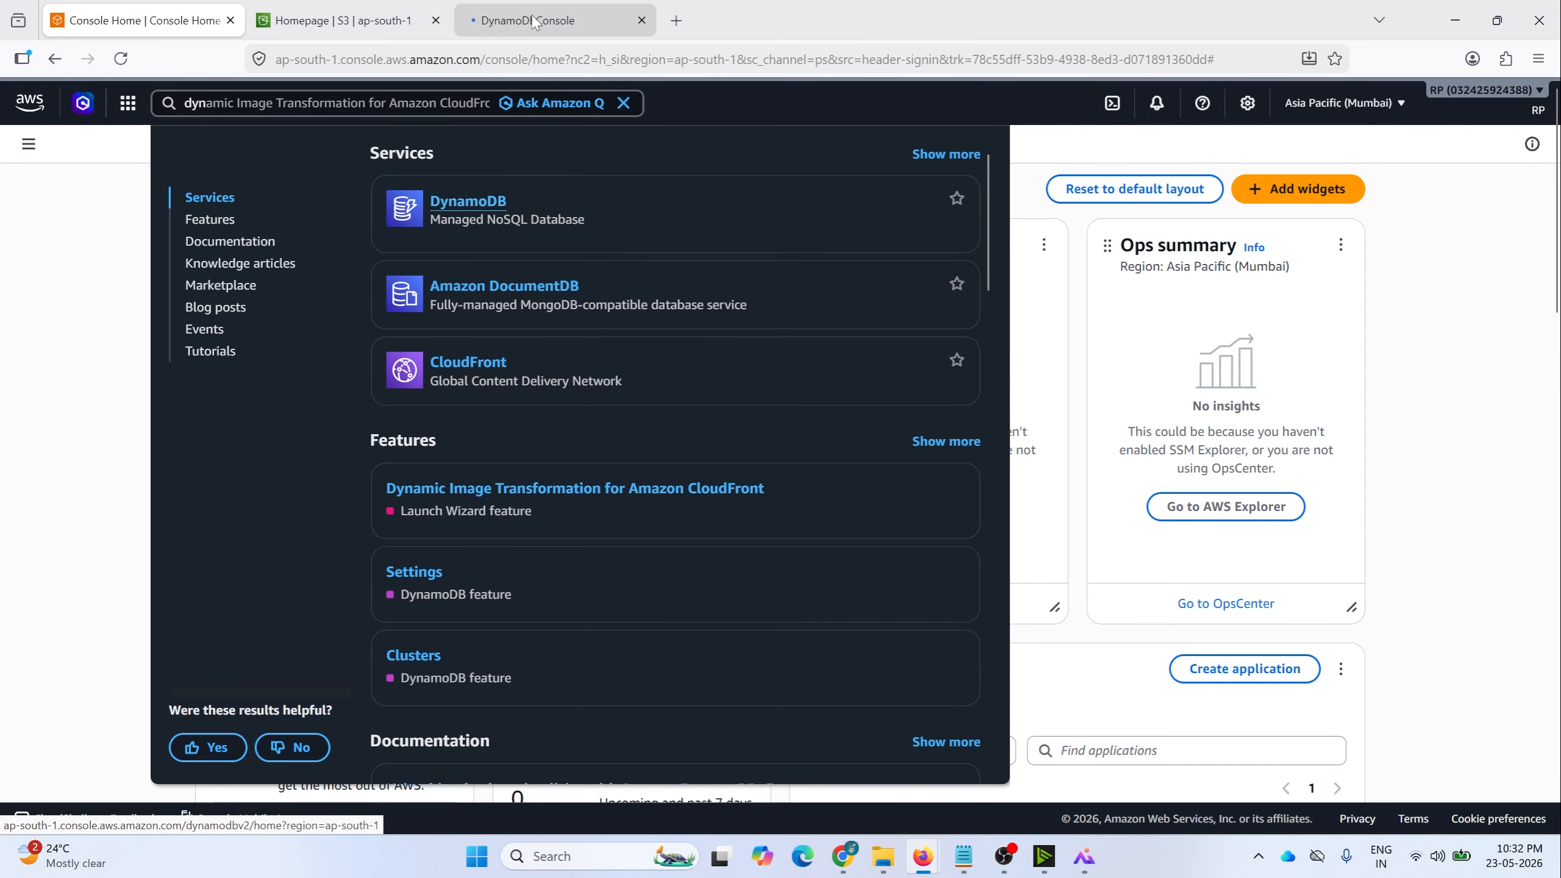
# Step: Start a new S3 bucket and name it "iot-raw-data-" followed by the owner's first name
pyautogui.click(343, 21)
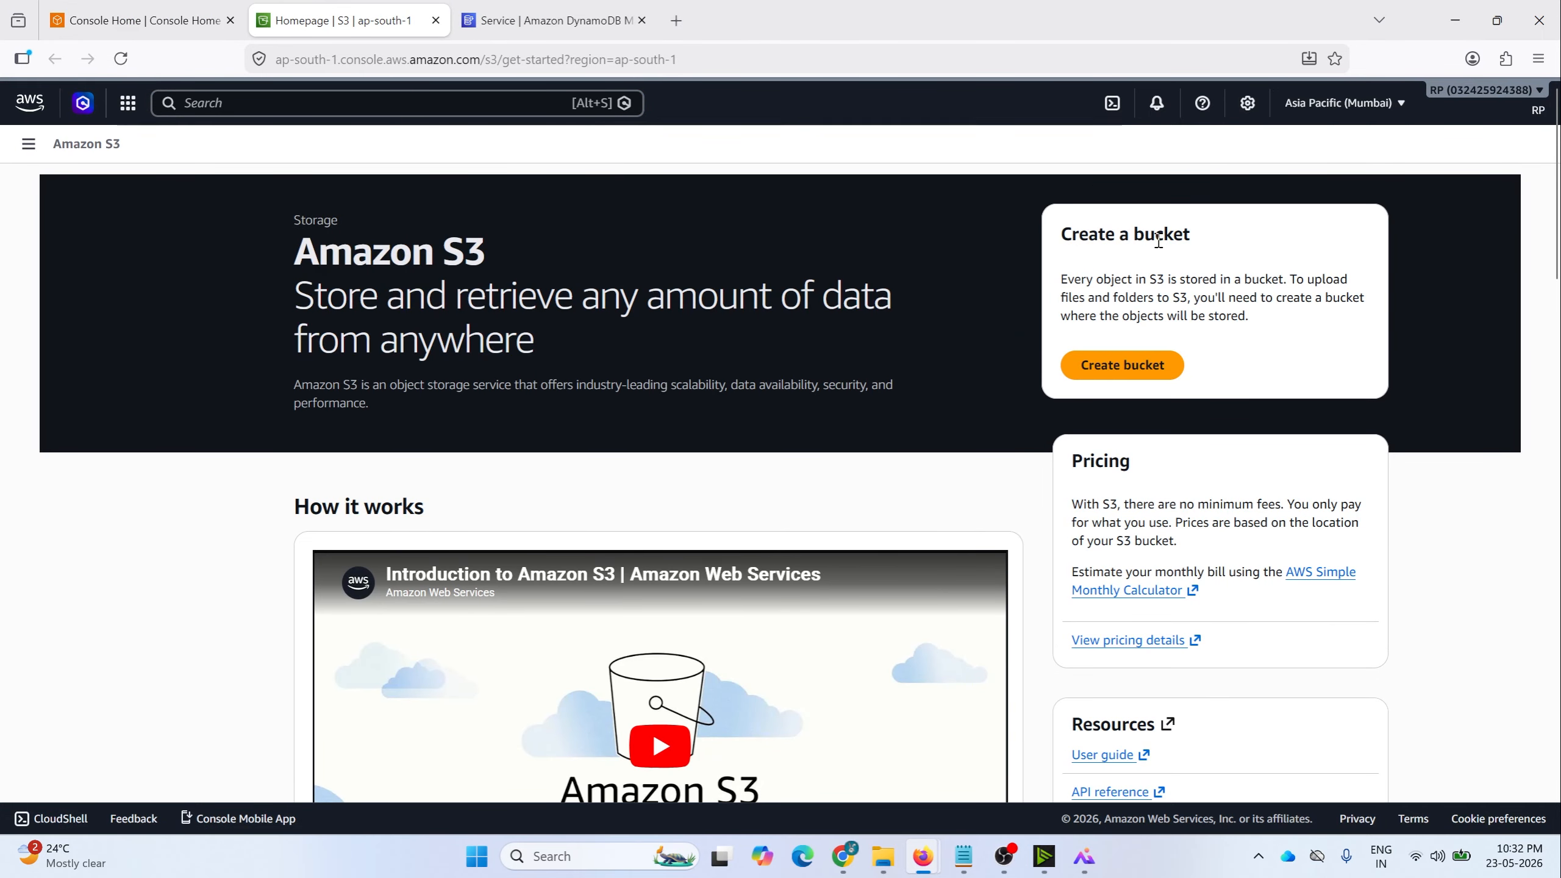
pyautogui.click(1119, 366)
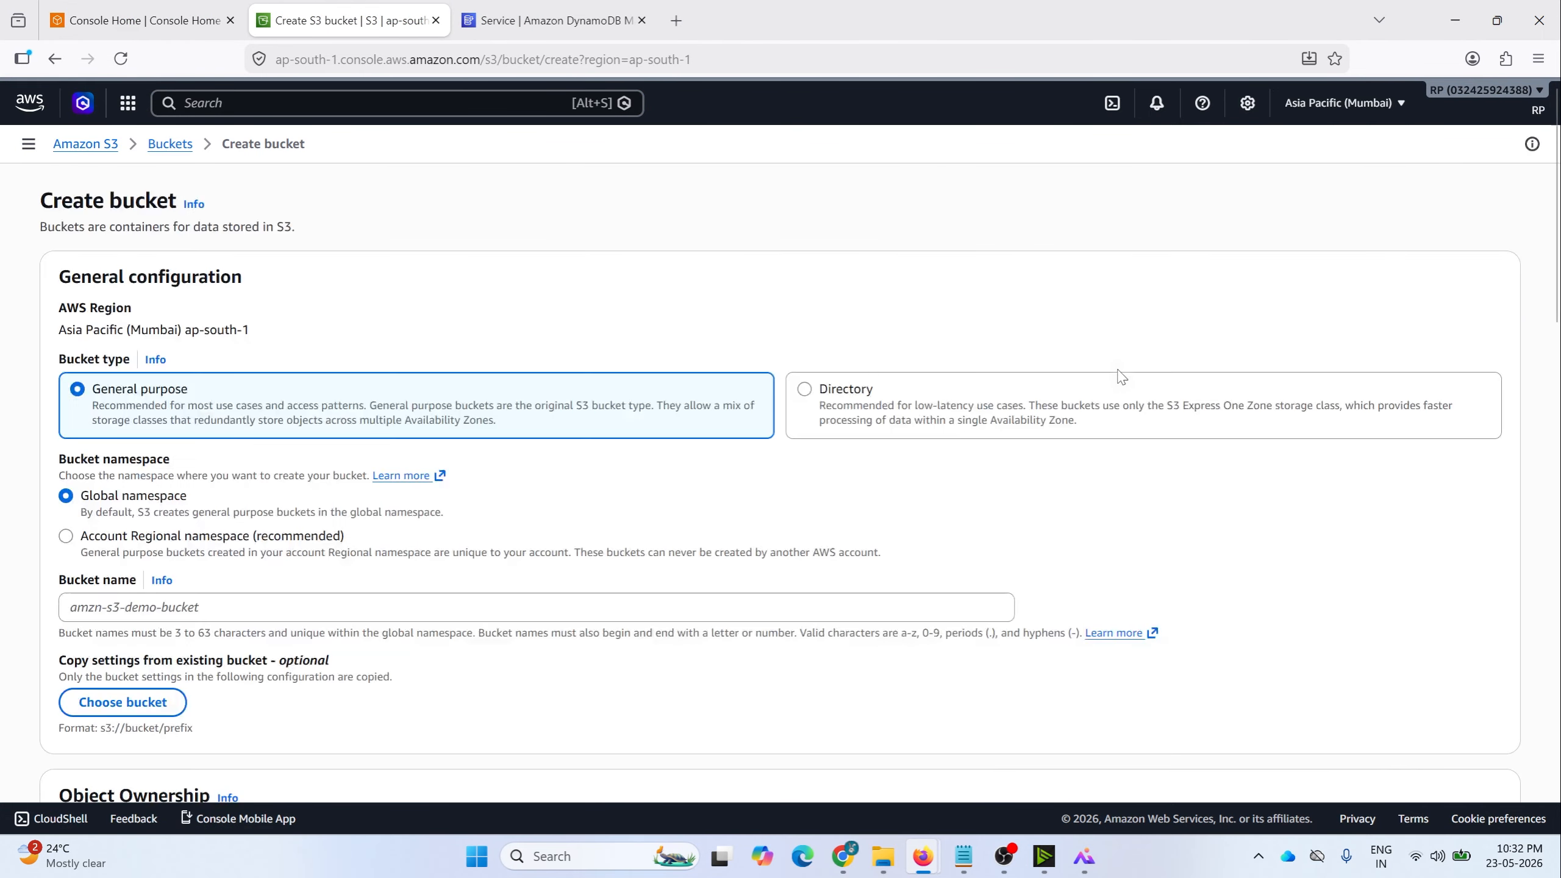
pyautogui.click(188, 608)
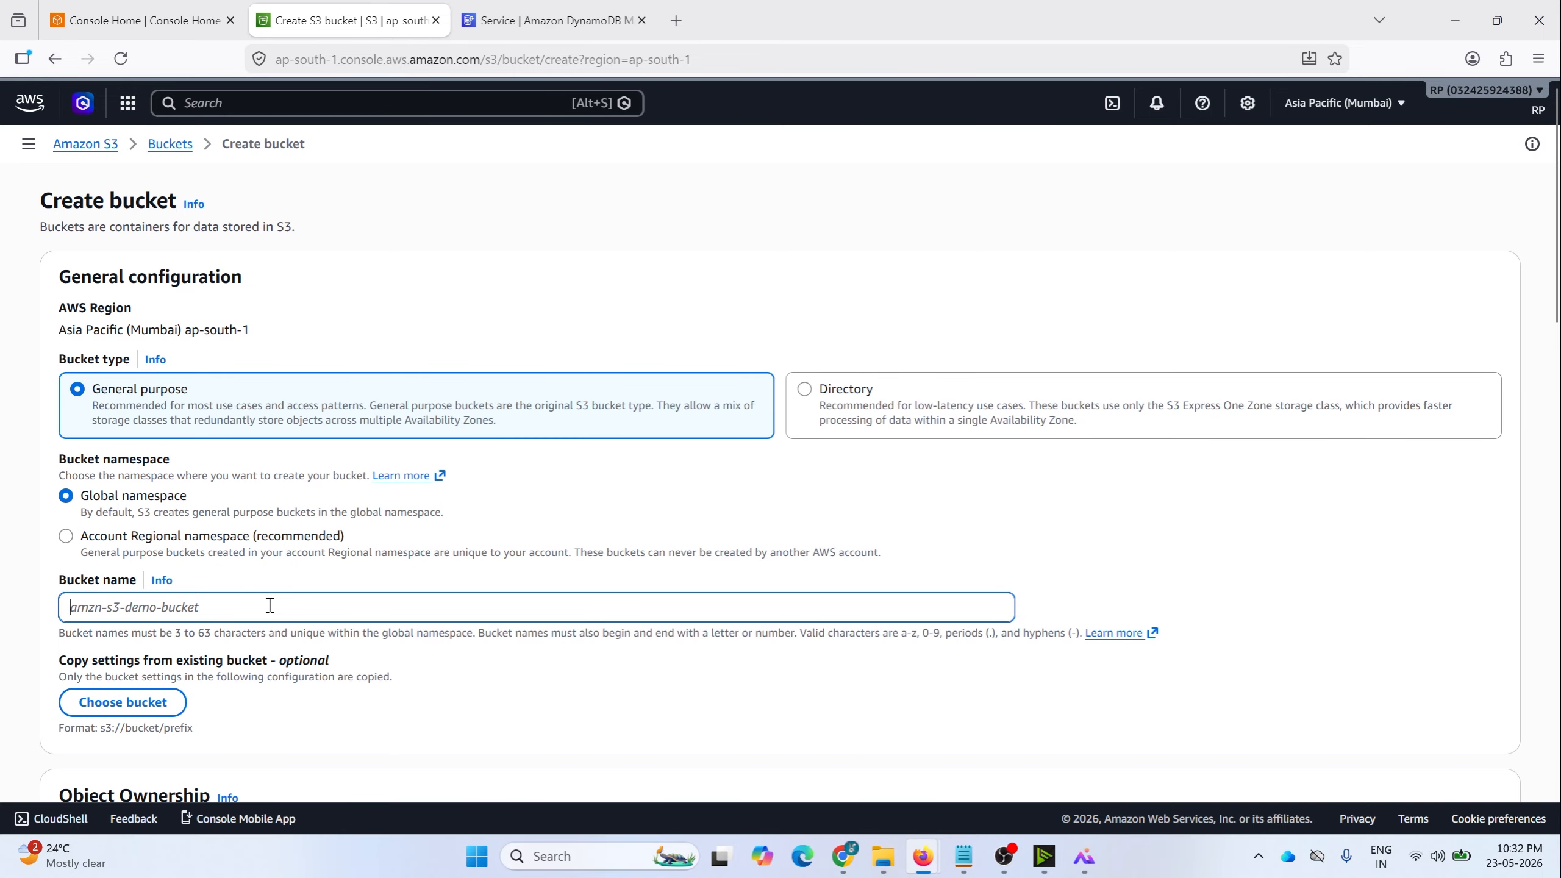
pyautogui.write('iot-raw-data-rajat')
pyautogui.moveTo(175, 610); pyautogui.dragTo(148, 610)
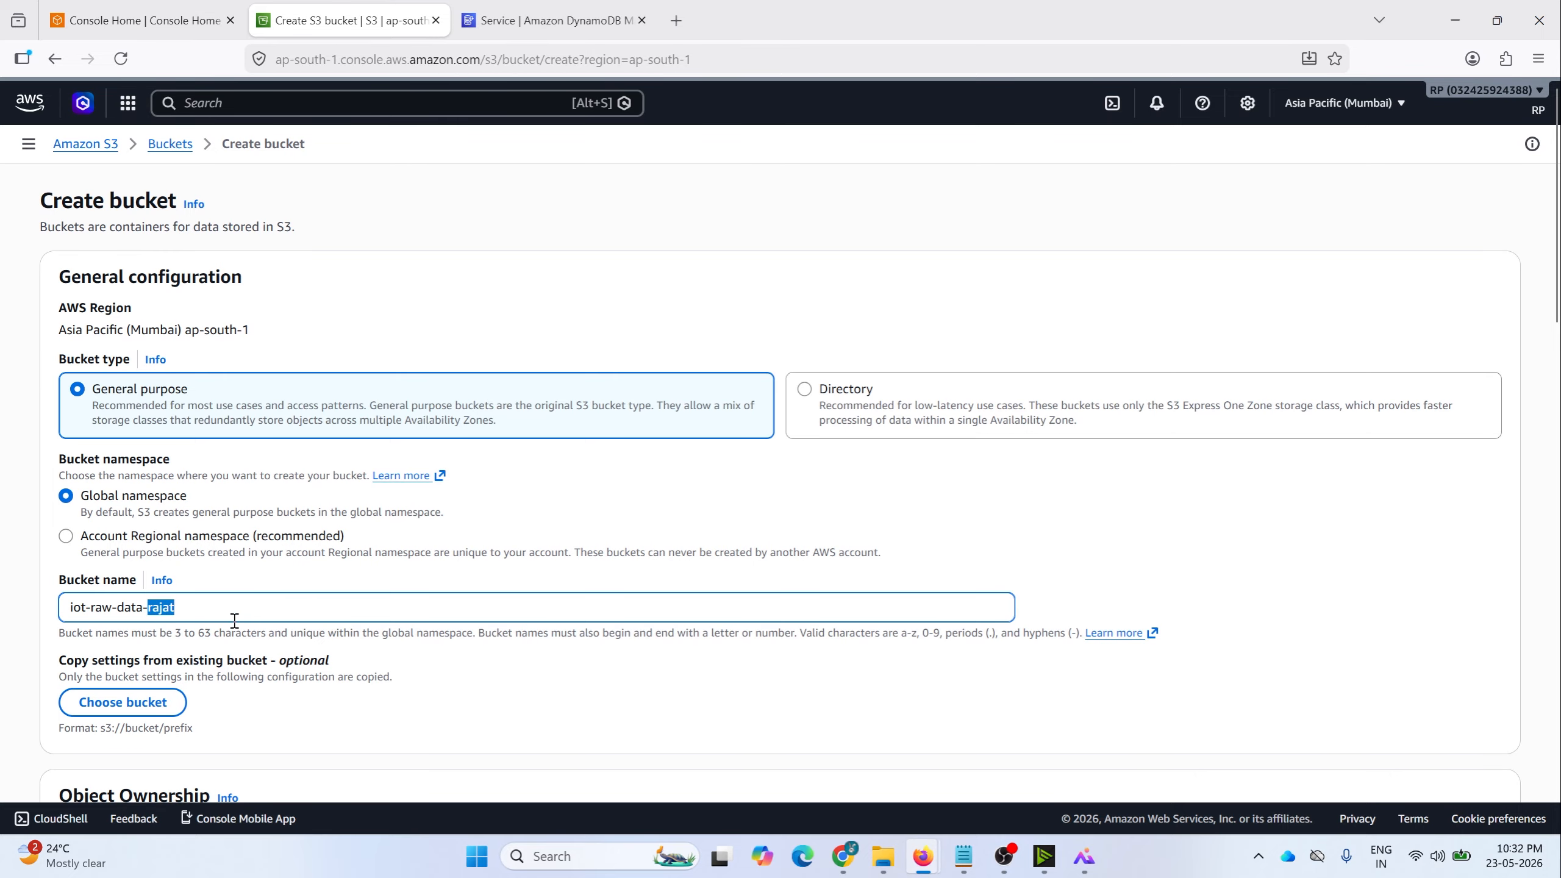
# Step: Create the general purpose bucket with its default access, versioning and encryption settings, and go to the bucket list
pyautogui.scroll(-15, 439, 387)
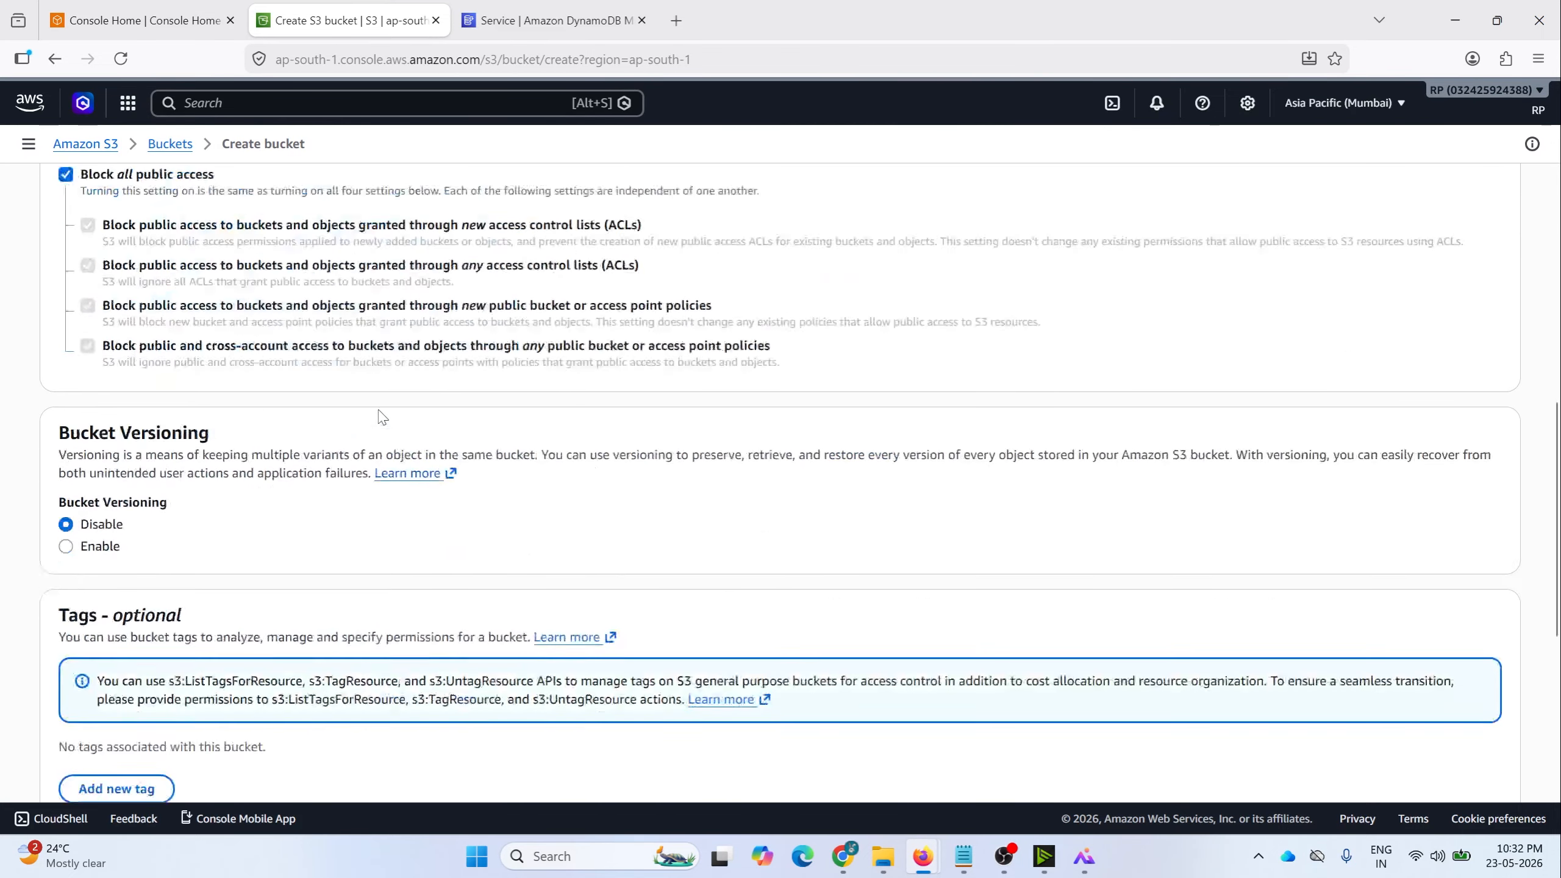
pyautogui.scroll(5, 359, 411)
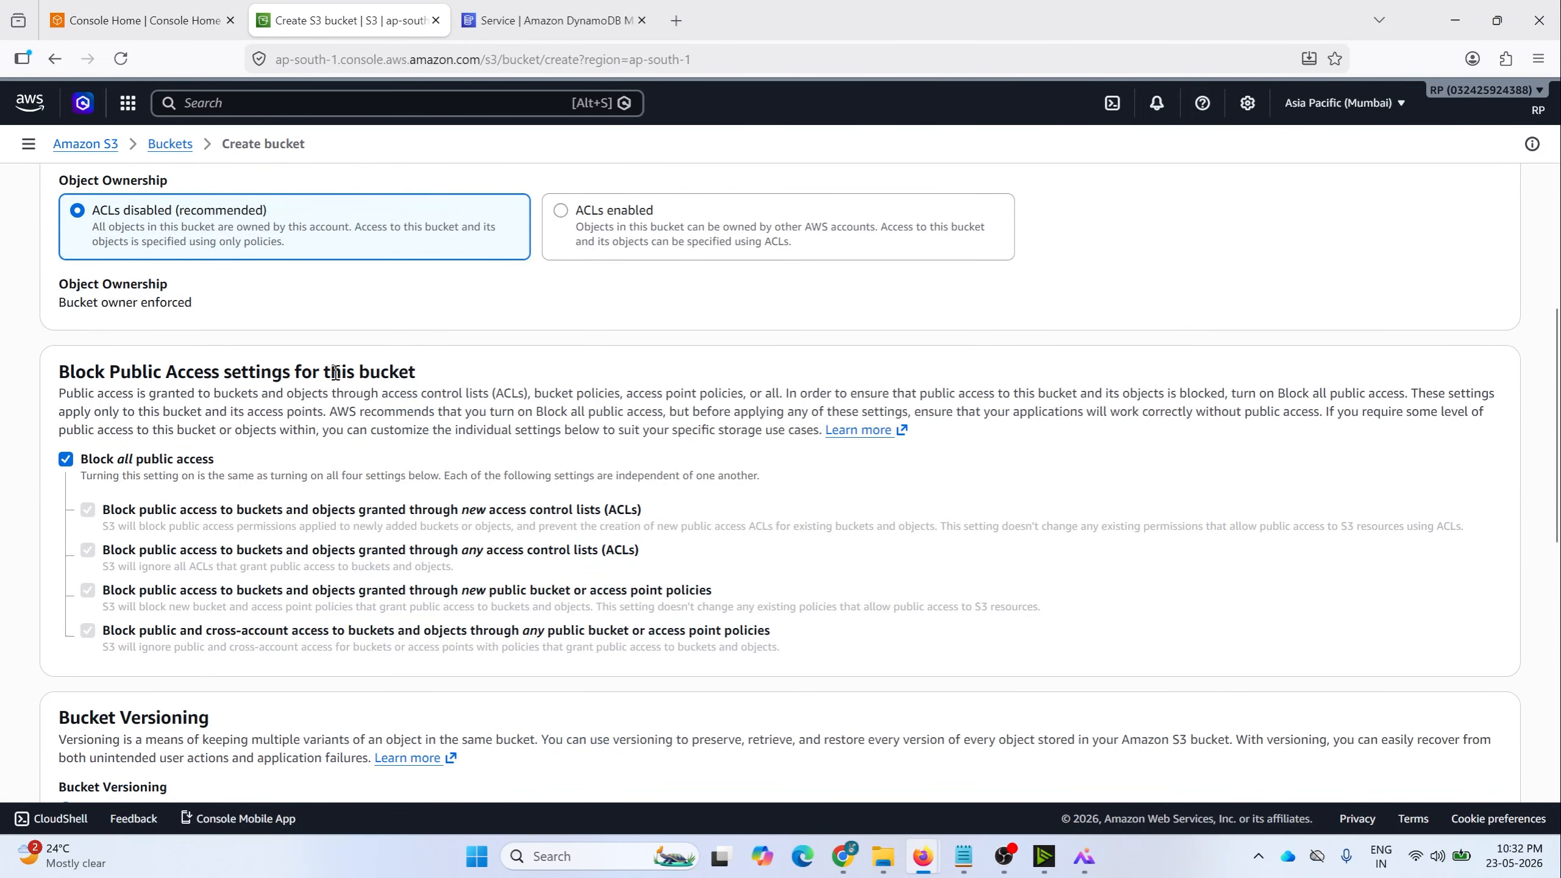
pyautogui.scroll(6, 184, 442)
pyautogui.scroll(-5, 258, 424)
pyautogui.scroll(-10, 293, 435)
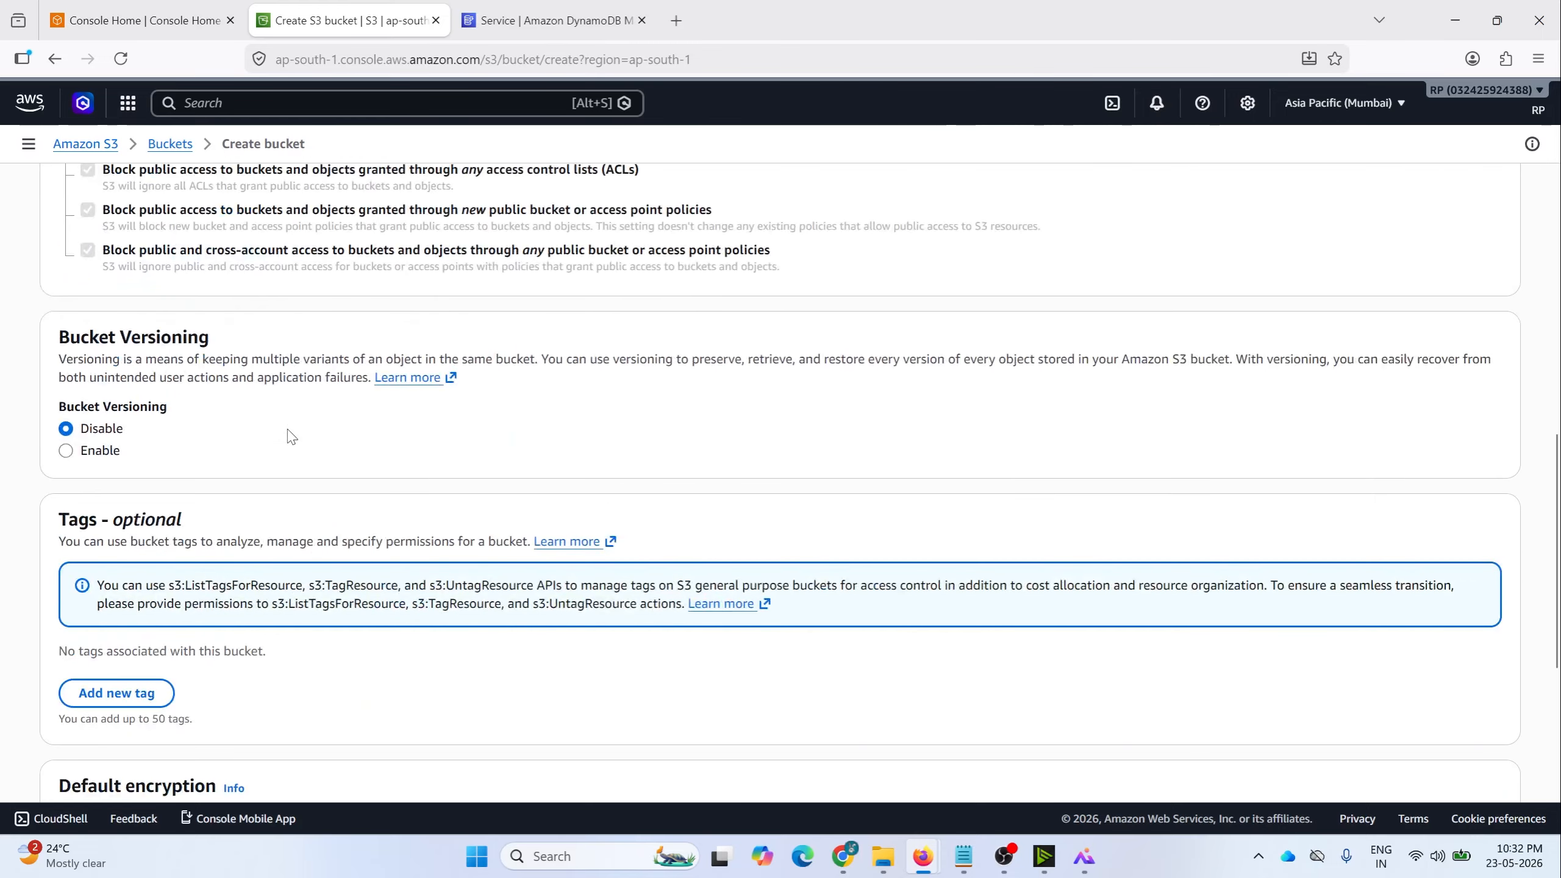
pyautogui.click(1425, 758)
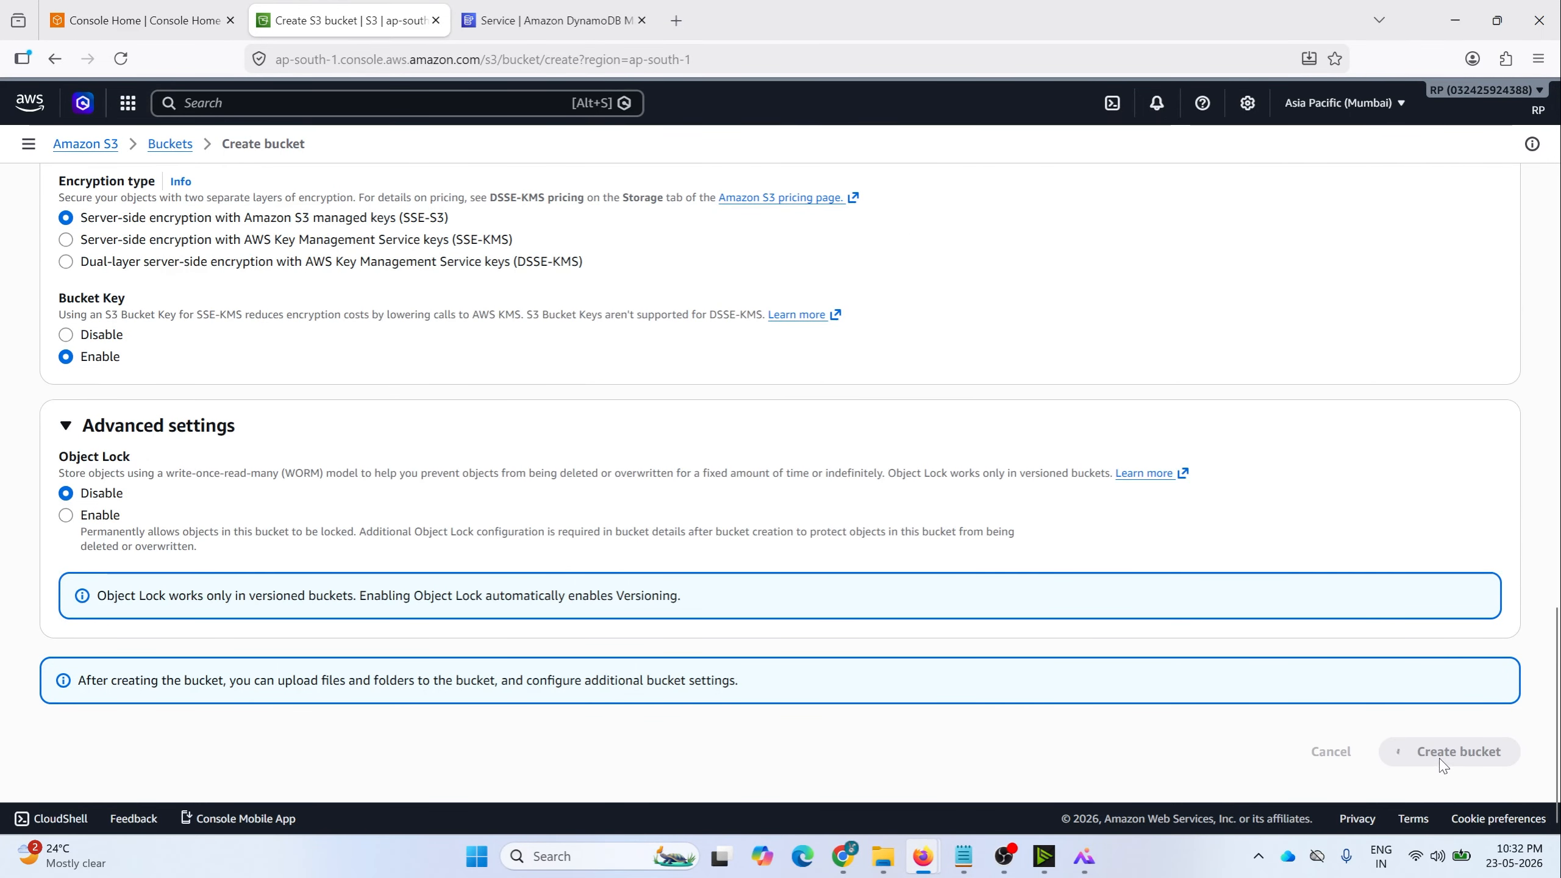
pyautogui.click(186, 148)
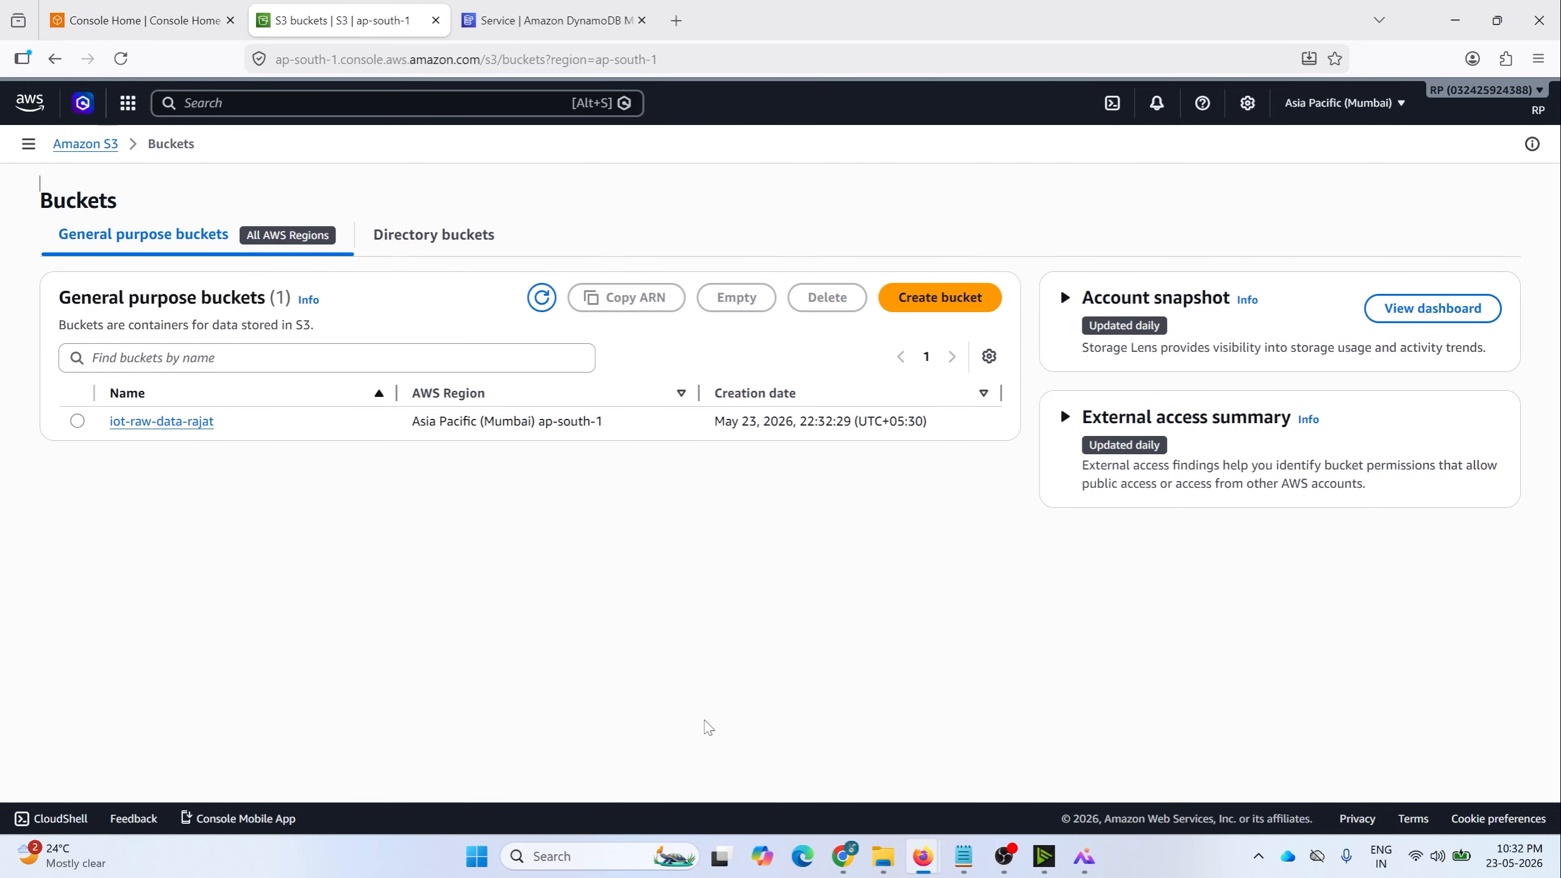
pyautogui.click(1085, 856)
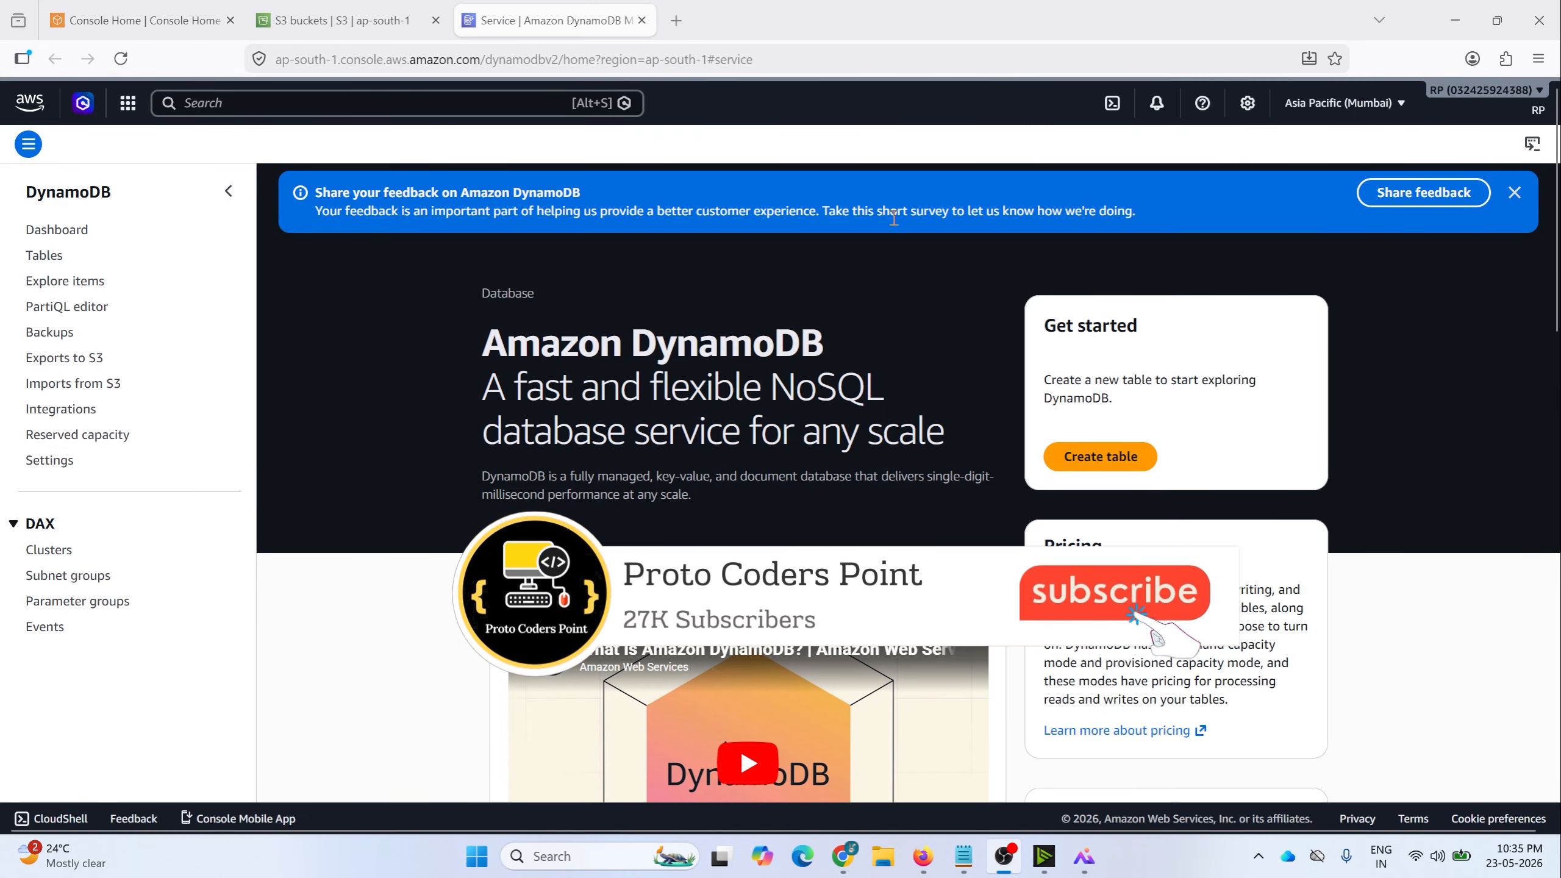
# Step: Start a new DynamoDB table named iot-data with deviceId as its partition key
pyautogui.click(1138, 459)
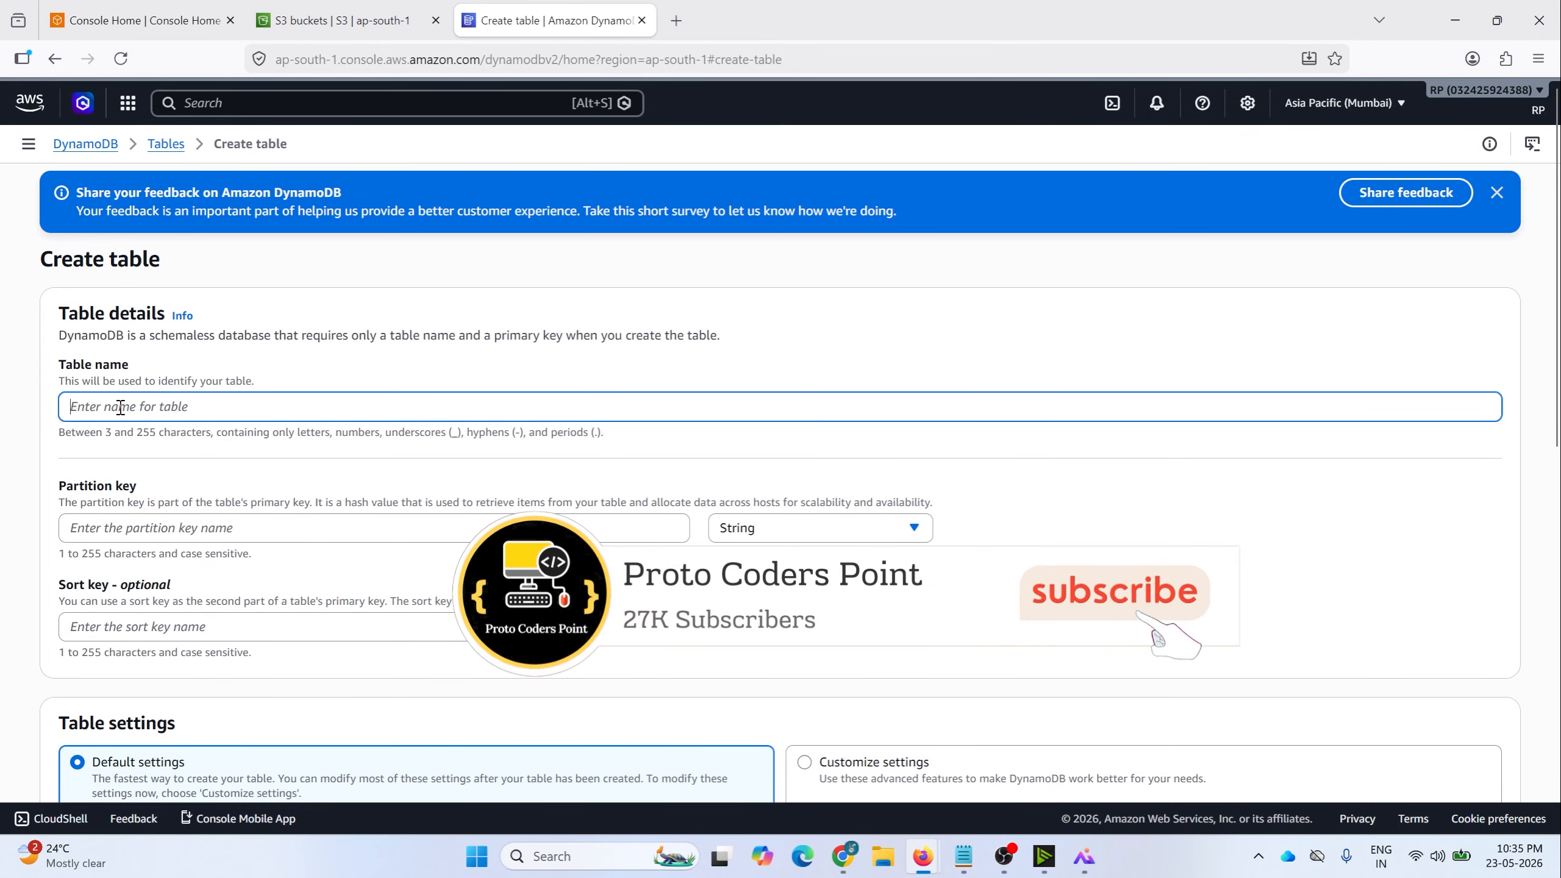
pyautogui.write('io')
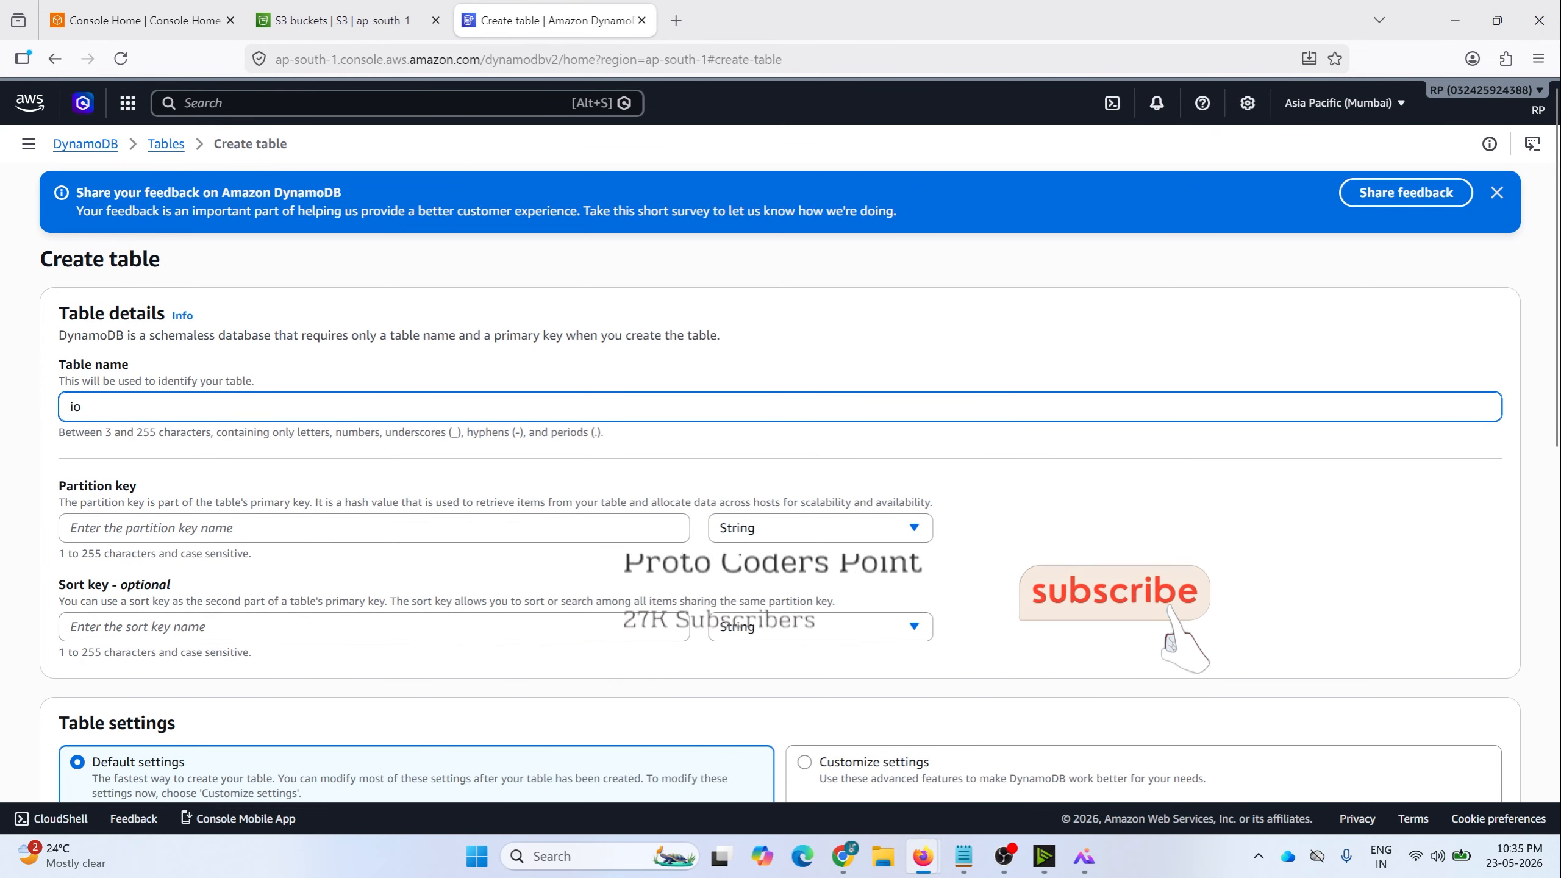
pyautogui.write('t-')
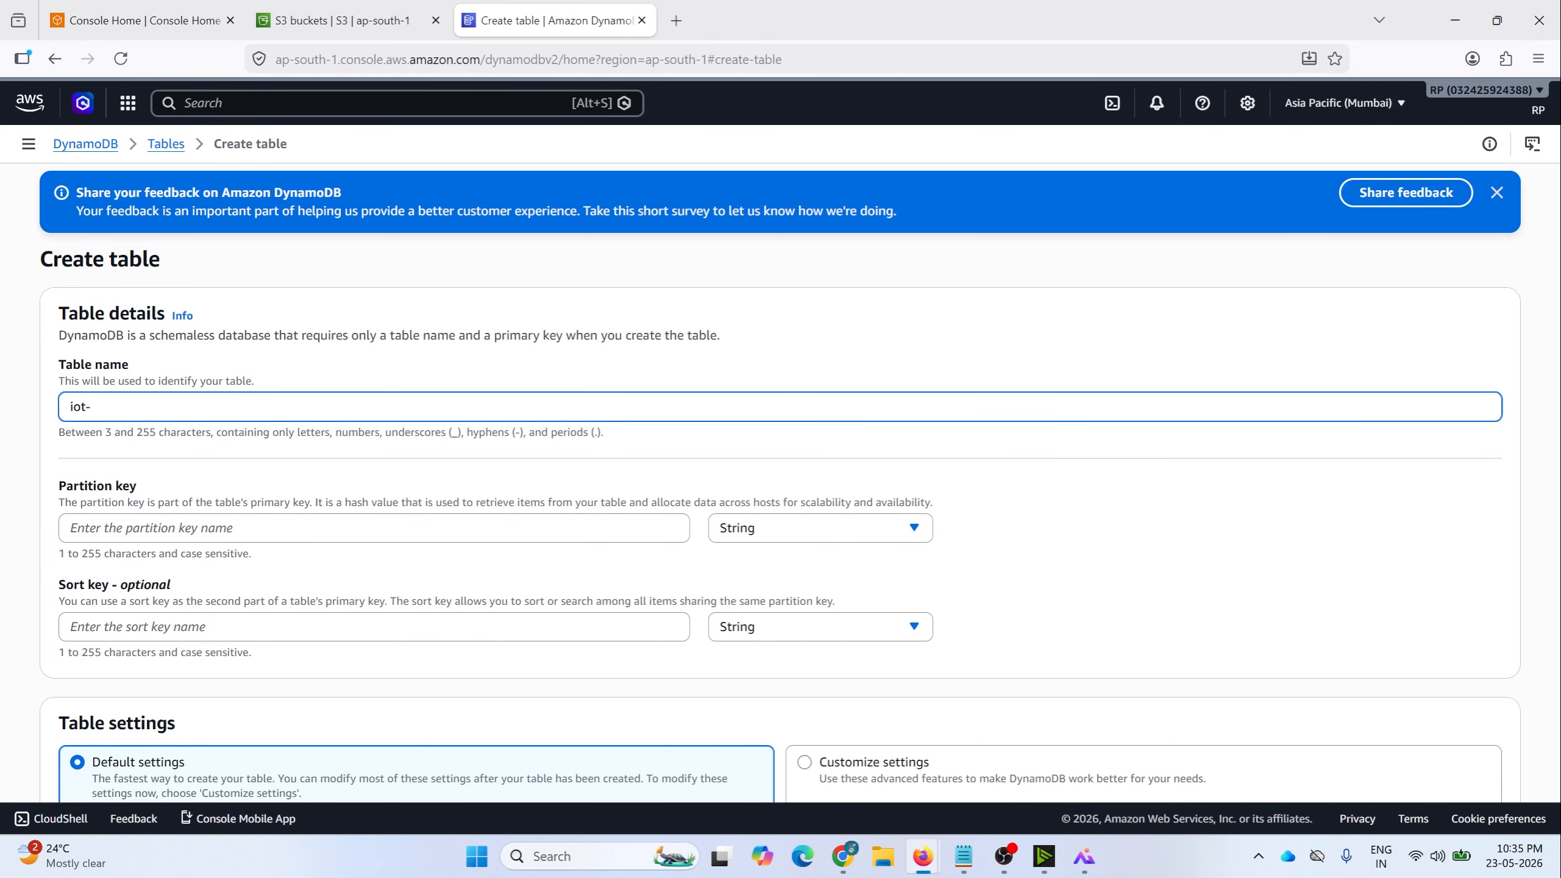
pyautogui.write('data')
pyautogui.click(105, 525)
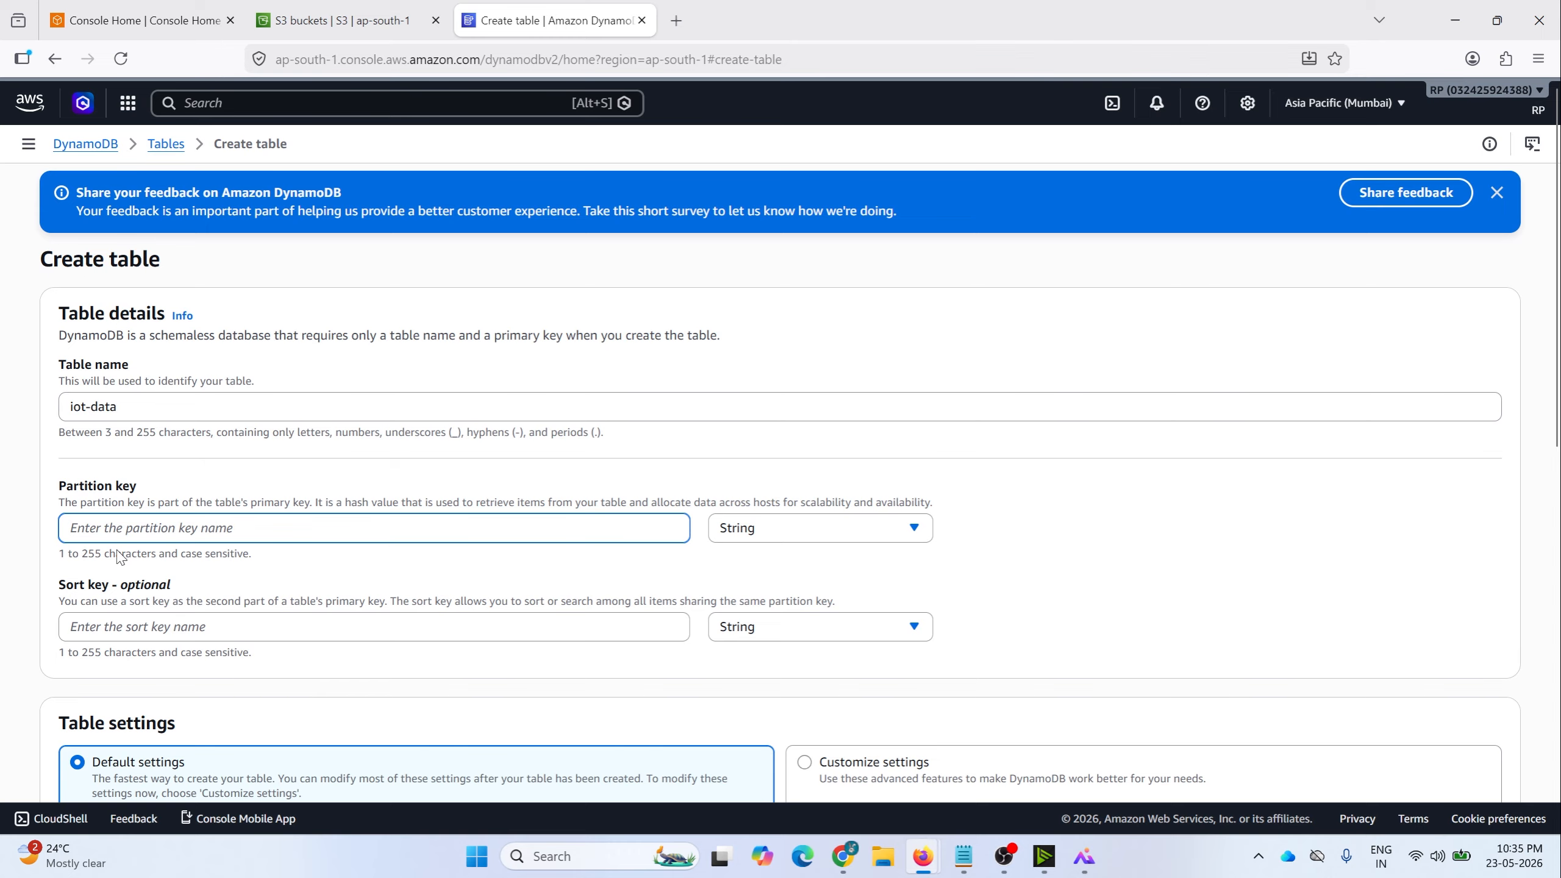
pyautogui.write('device')
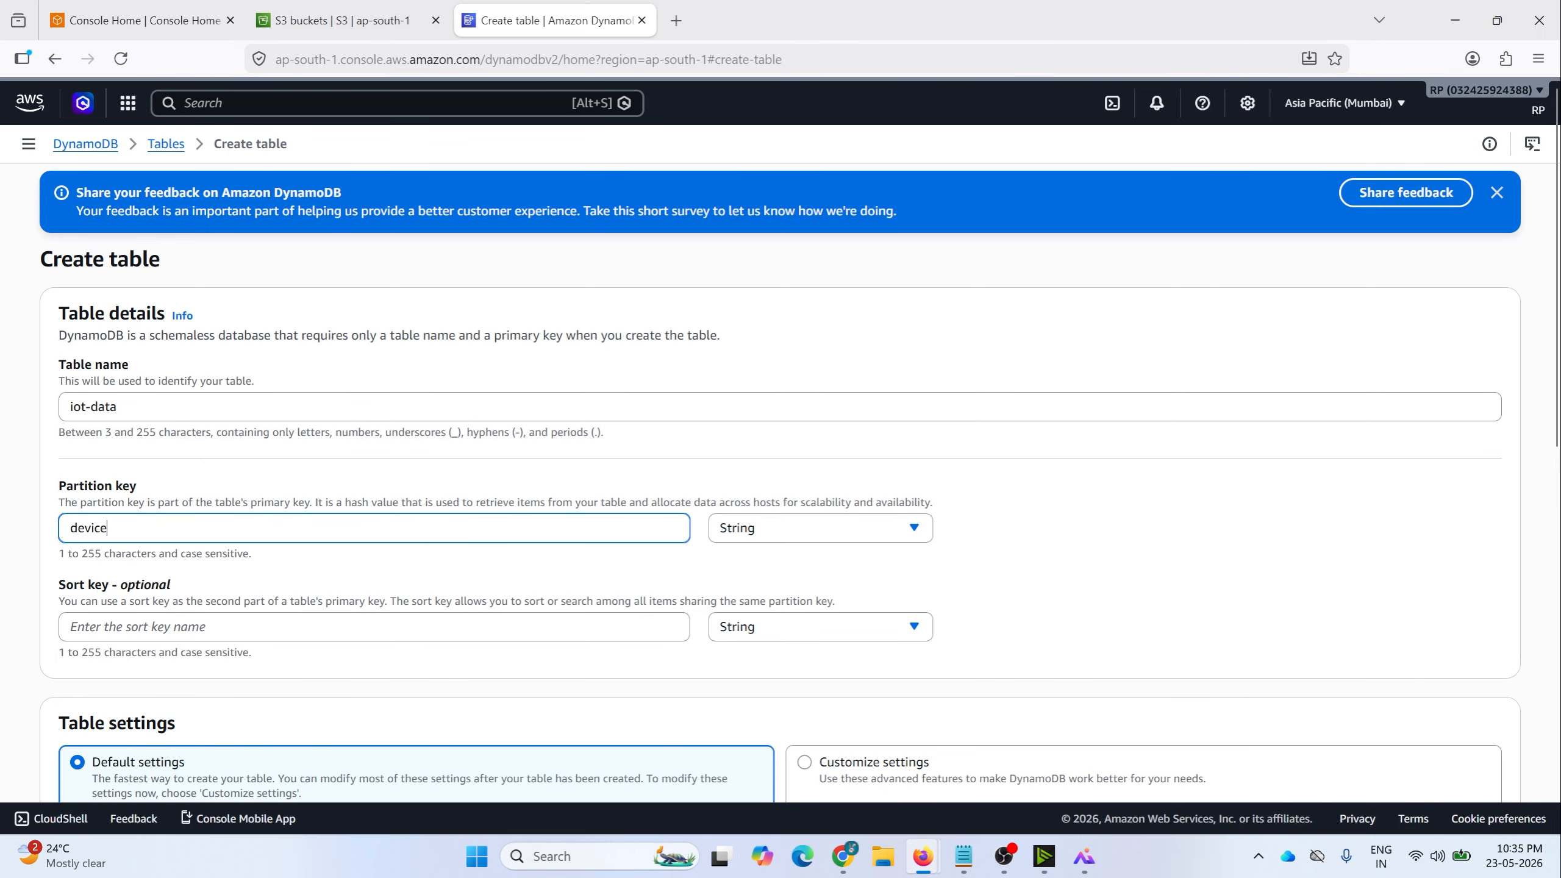
pyautogui.write('Id')
# Step: Add the sort key timestamp to the table and set its type to Number
pyautogui.click(198, 626)
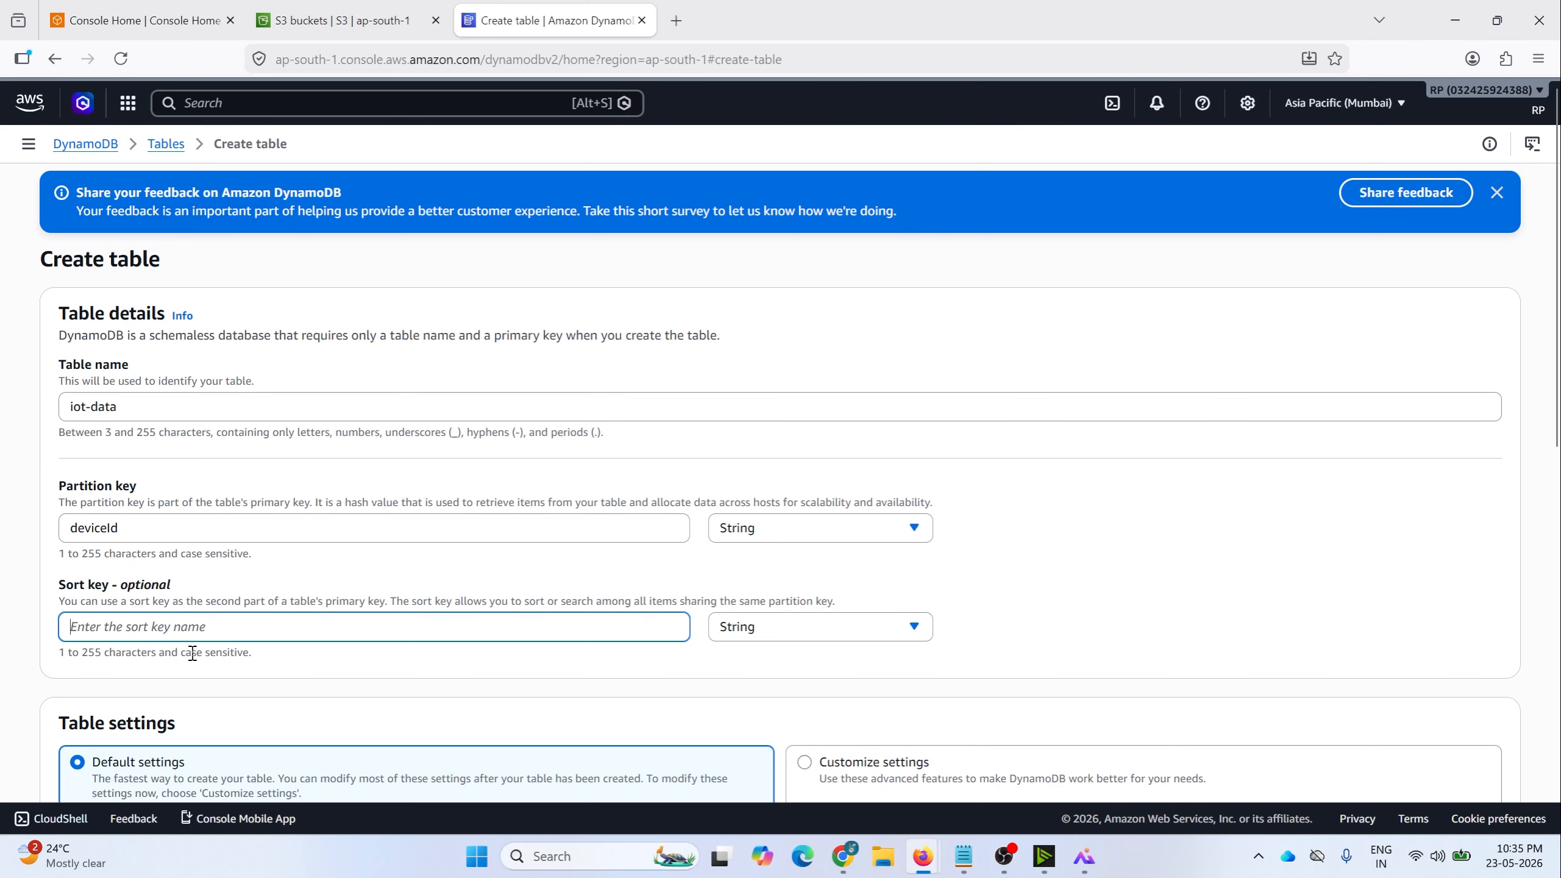
pyautogui.write('time')
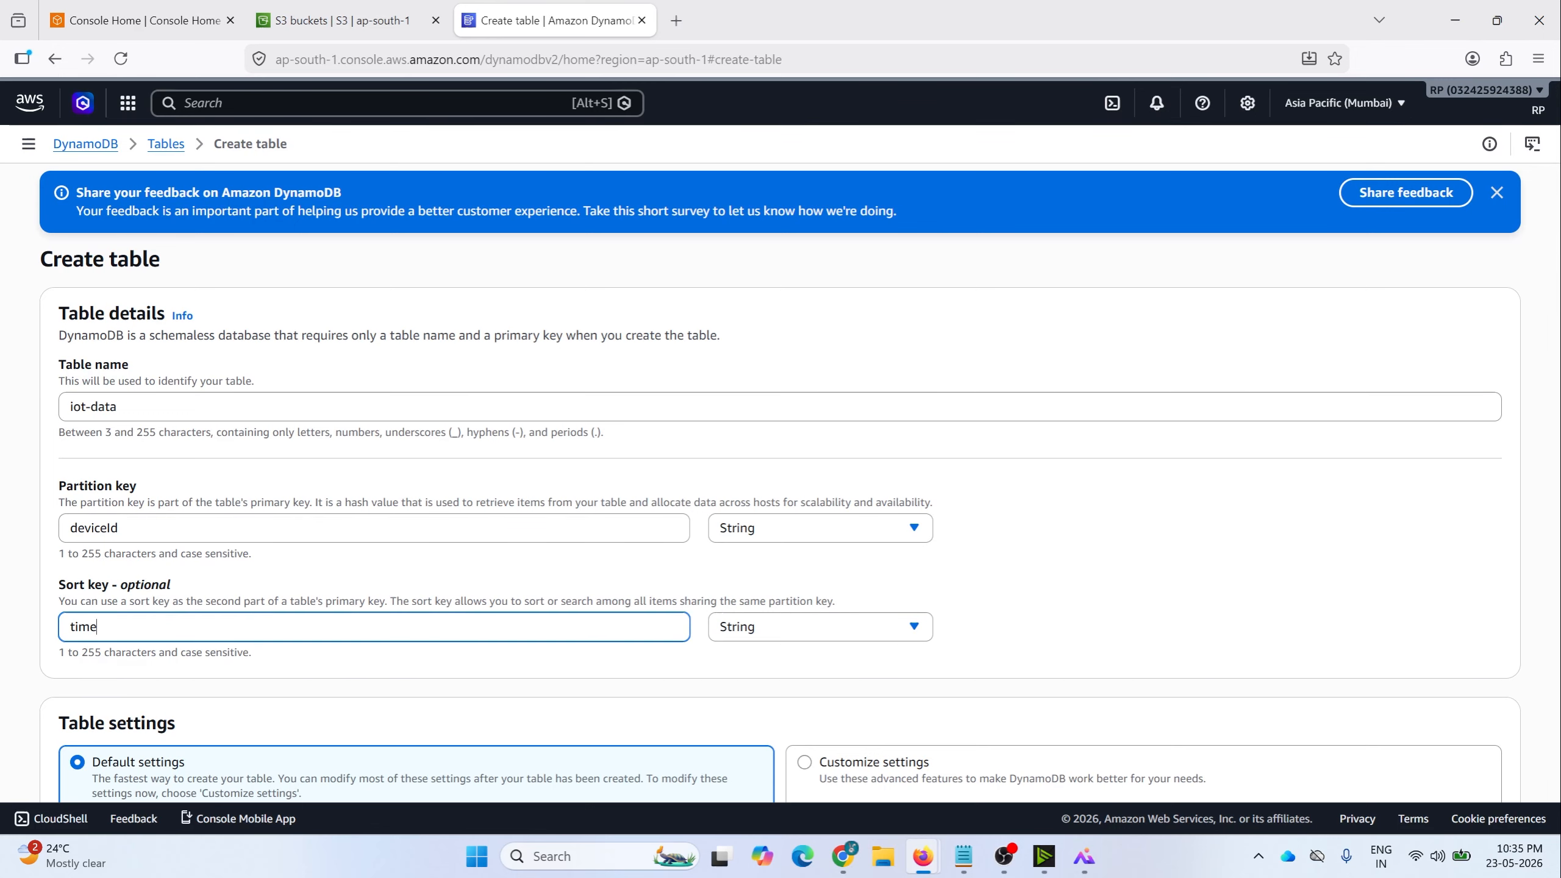
pyautogui.write('stamp')
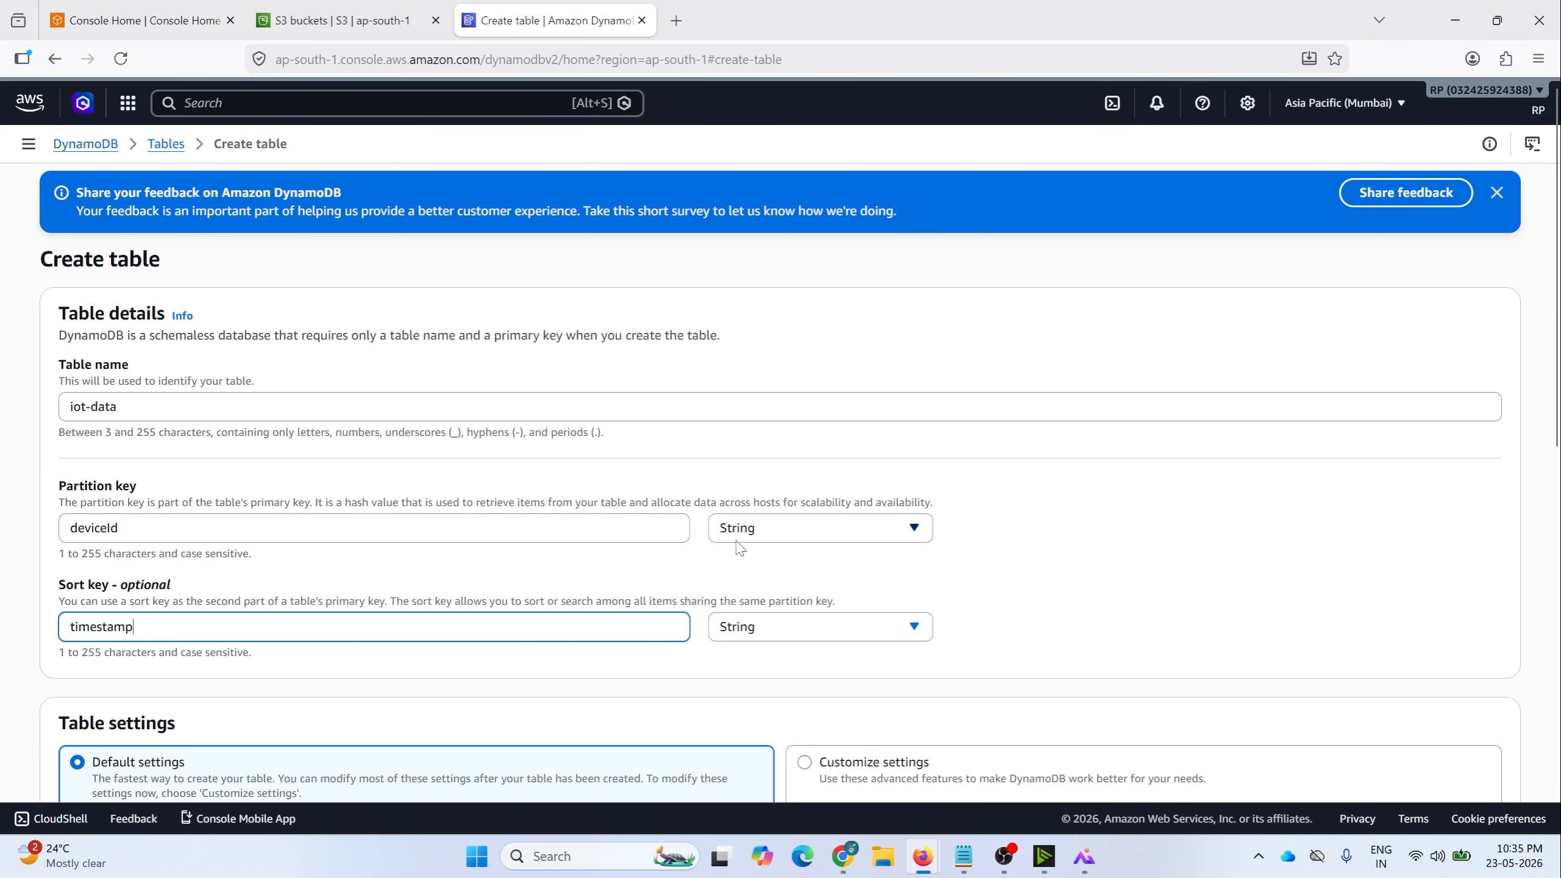
pyautogui.click(776, 633)
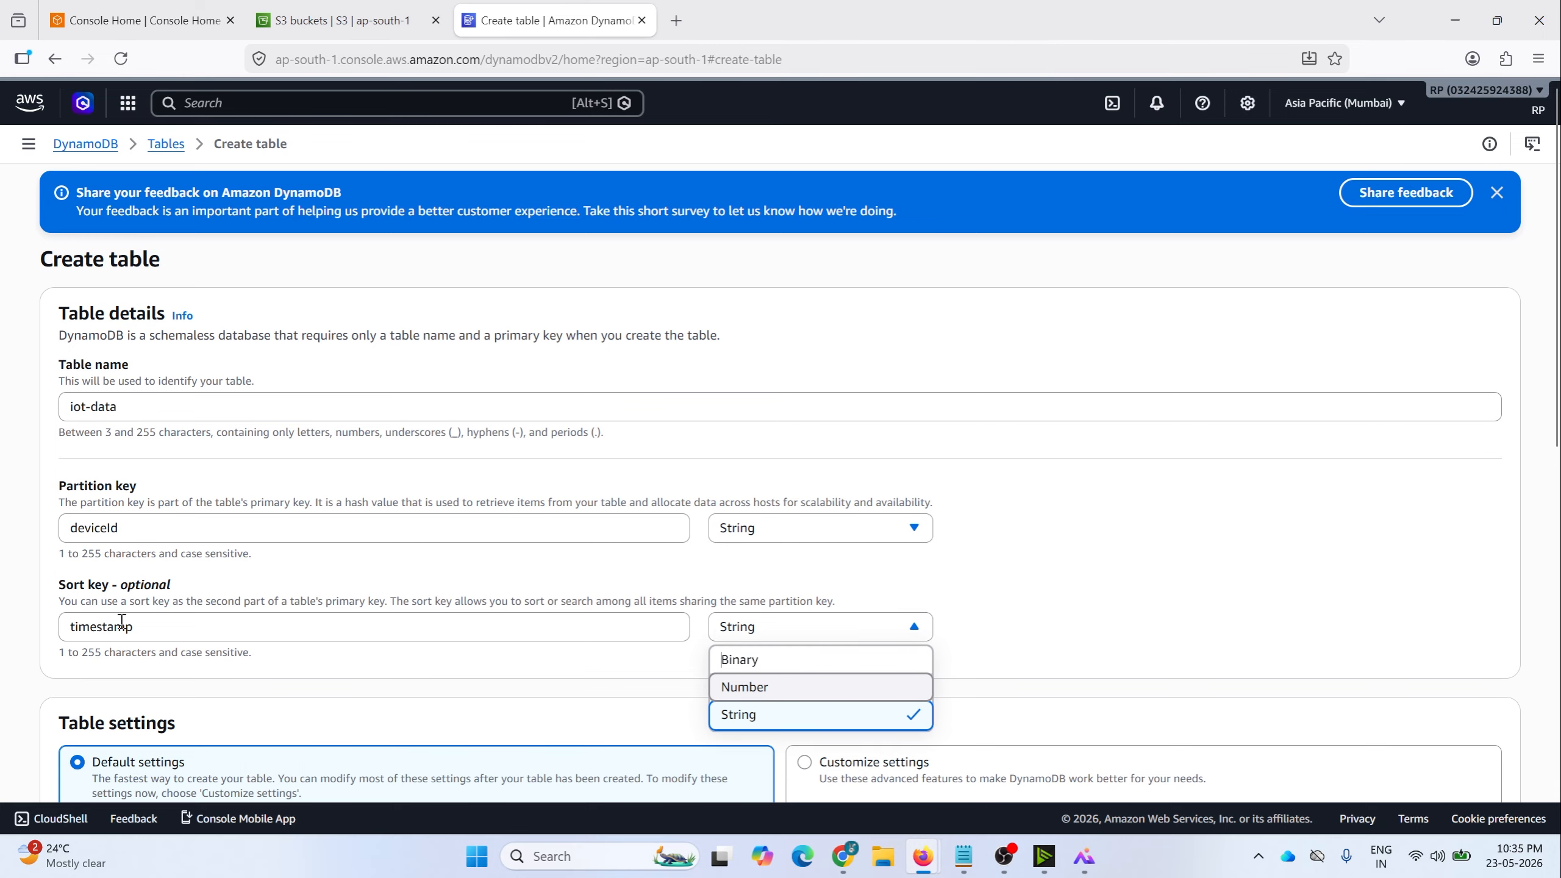
pyautogui.click(773, 687)
# Step: Review the table's partition key and sort key entries before creating it
pyautogui.moveTo(154, 541); pyautogui.dragTo(37, 547)
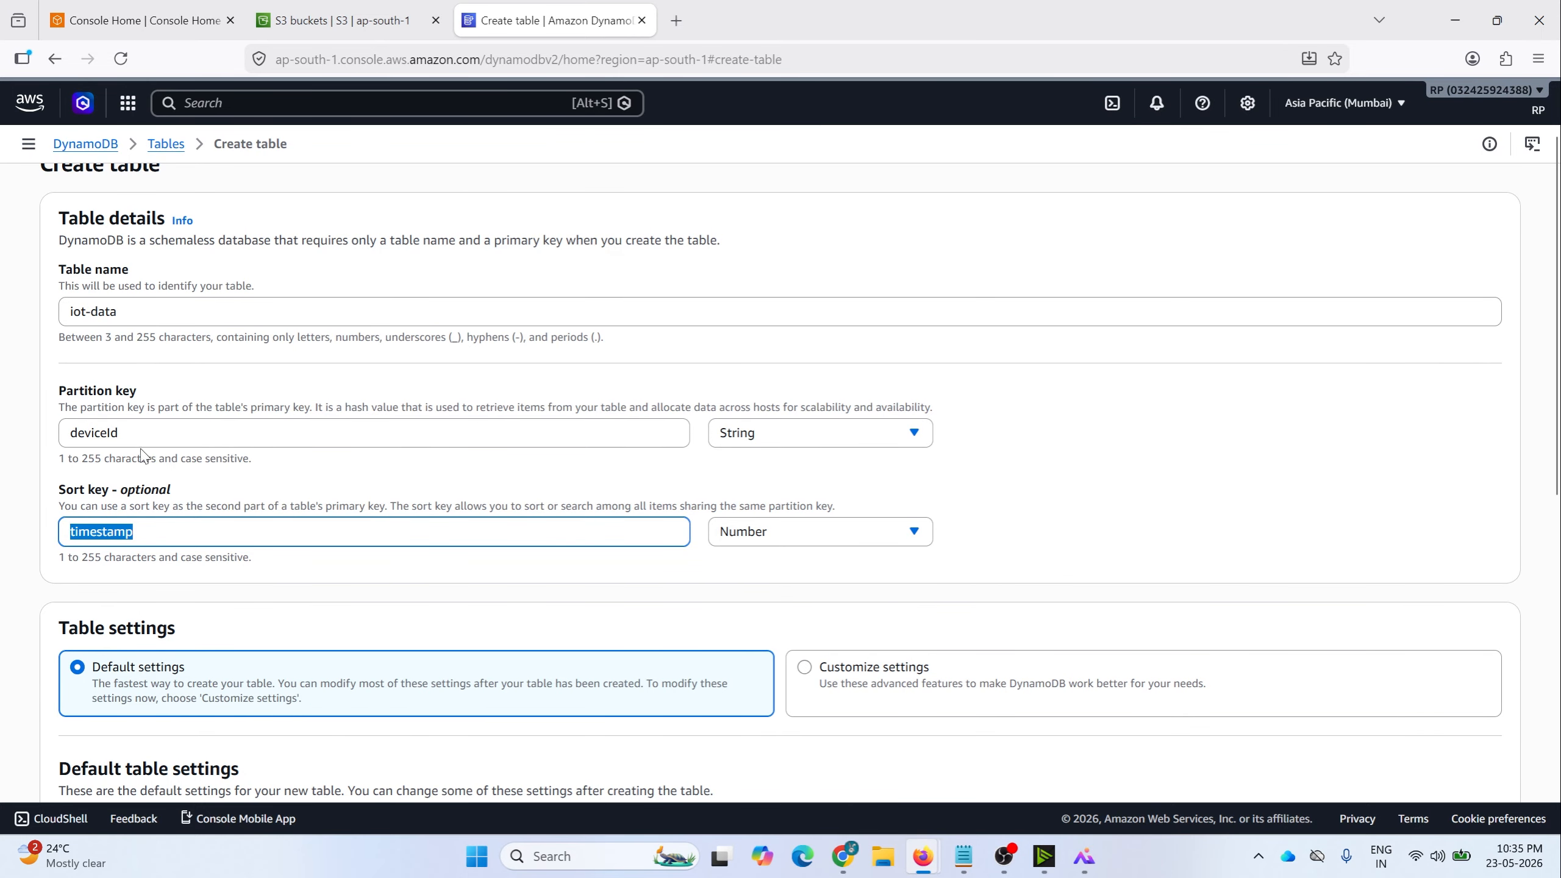
pyautogui.moveTo(137, 434); pyautogui.dragTo(69, 435)
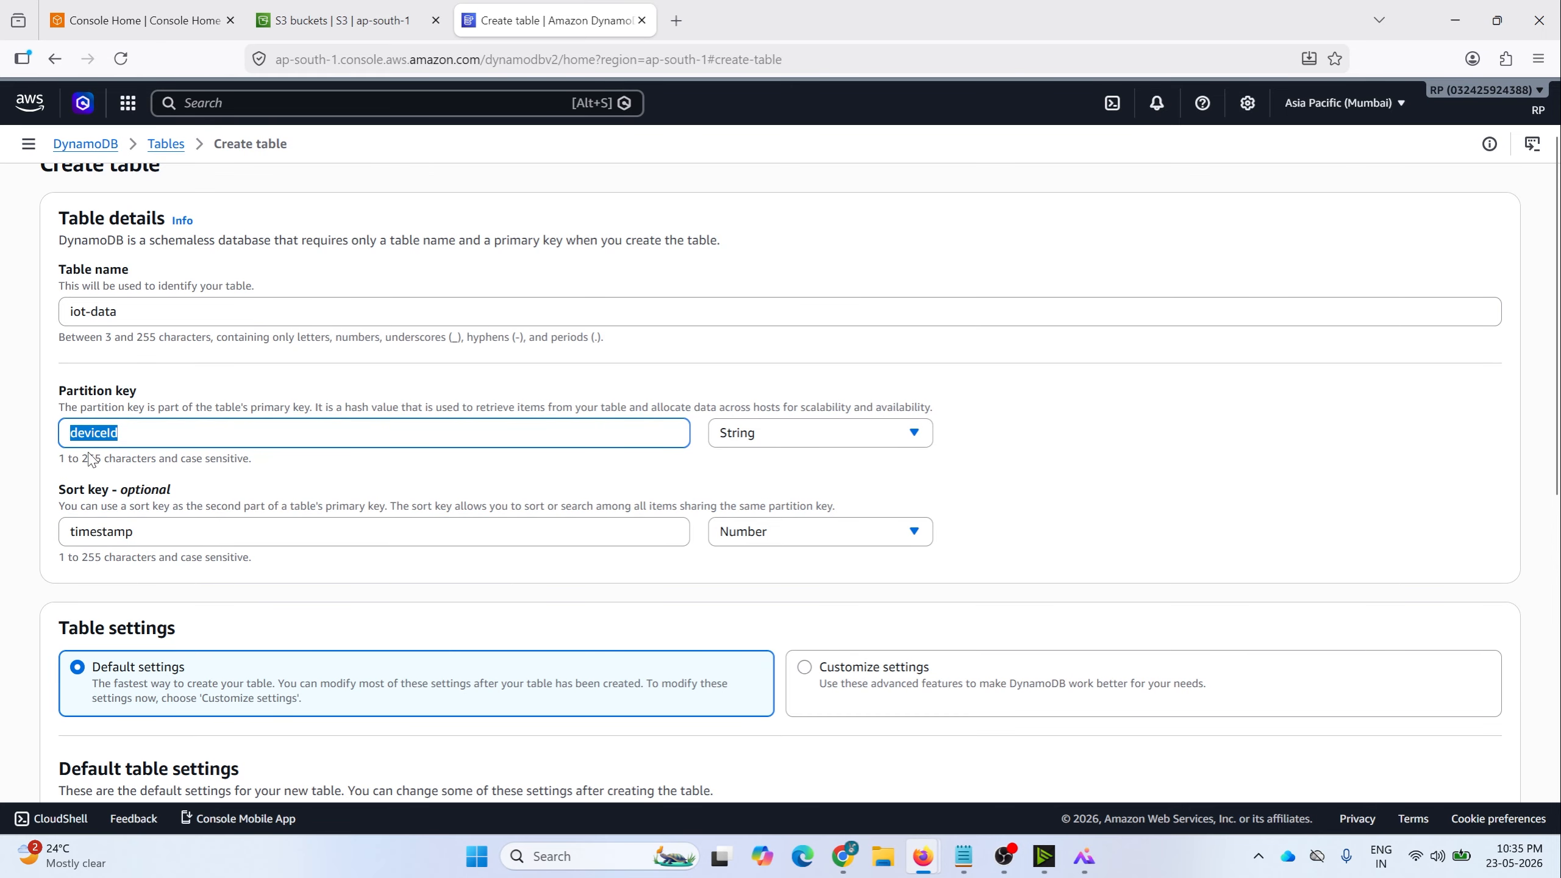
pyautogui.moveTo(142, 531); pyautogui.dragTo(72, 534)
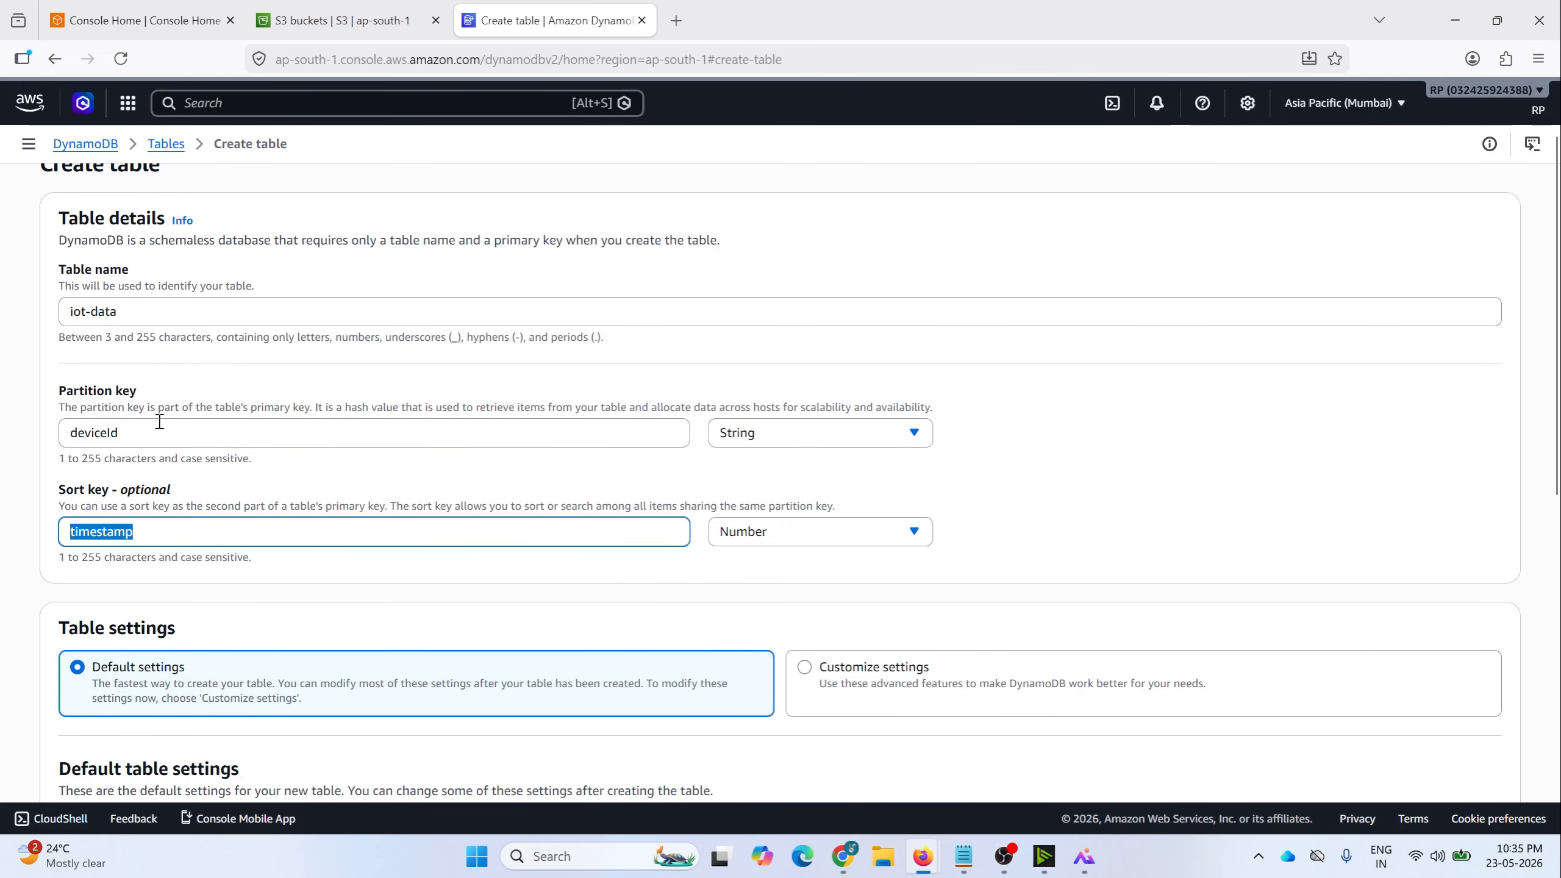
pyautogui.scroll(-5, 157, 418)
pyautogui.scroll(5, 153, 400)
pyautogui.scroll(1, 141, 369)
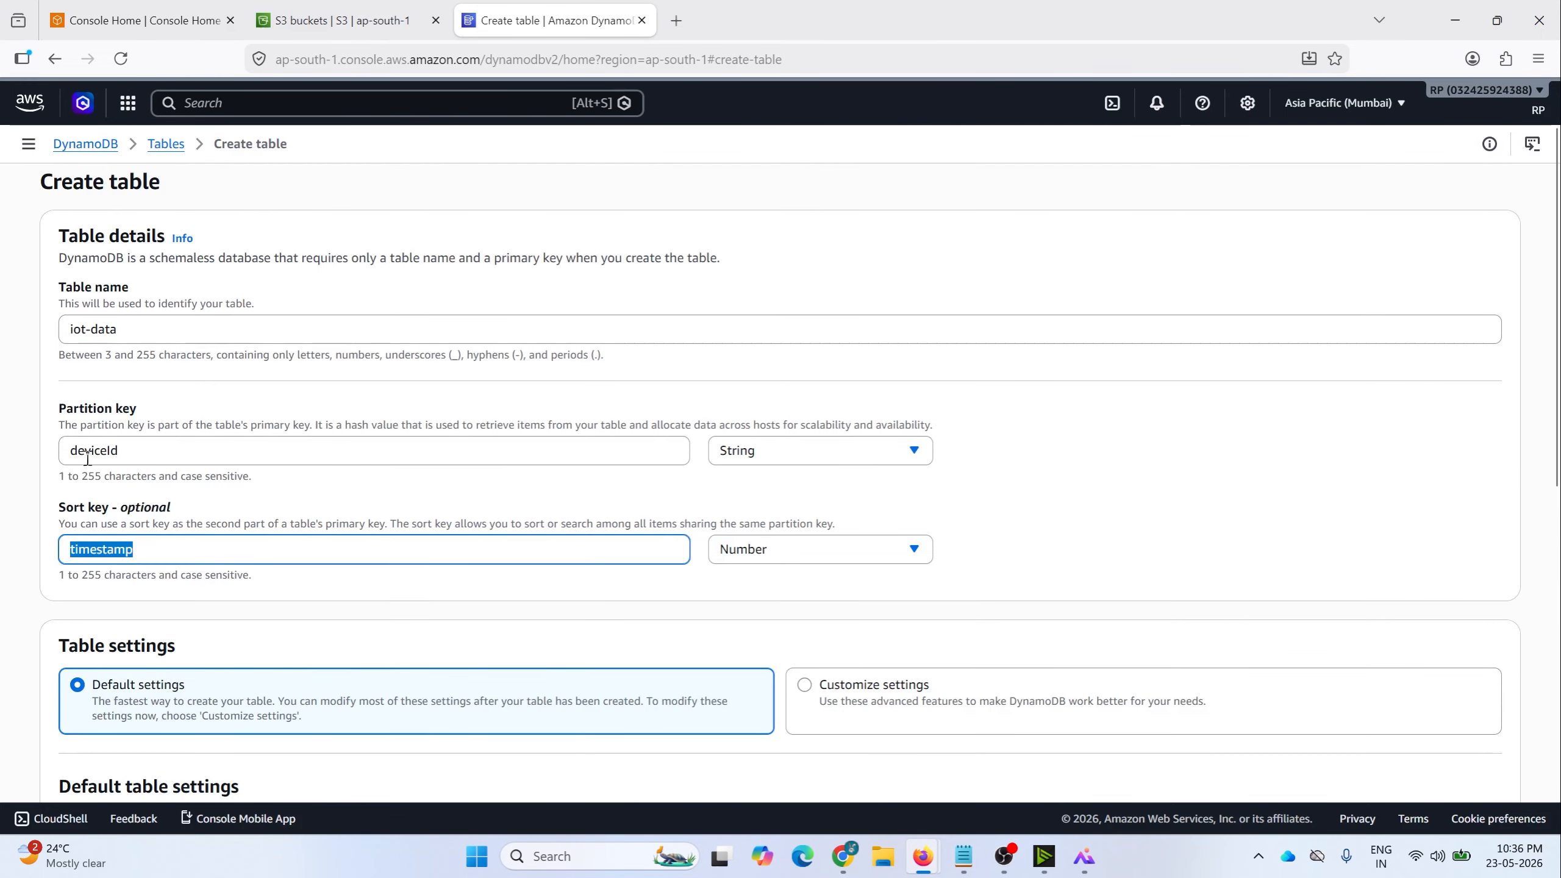
pyautogui.moveTo(126, 453); pyautogui.dragTo(75, 453)
pyautogui.moveTo(143, 553); pyautogui.dragTo(71, 551)
# Step: Create the iot-data table with the default table settings
pyautogui.scroll(-3, 1265, 467)
pyautogui.scroll(-7, 1356, 682)
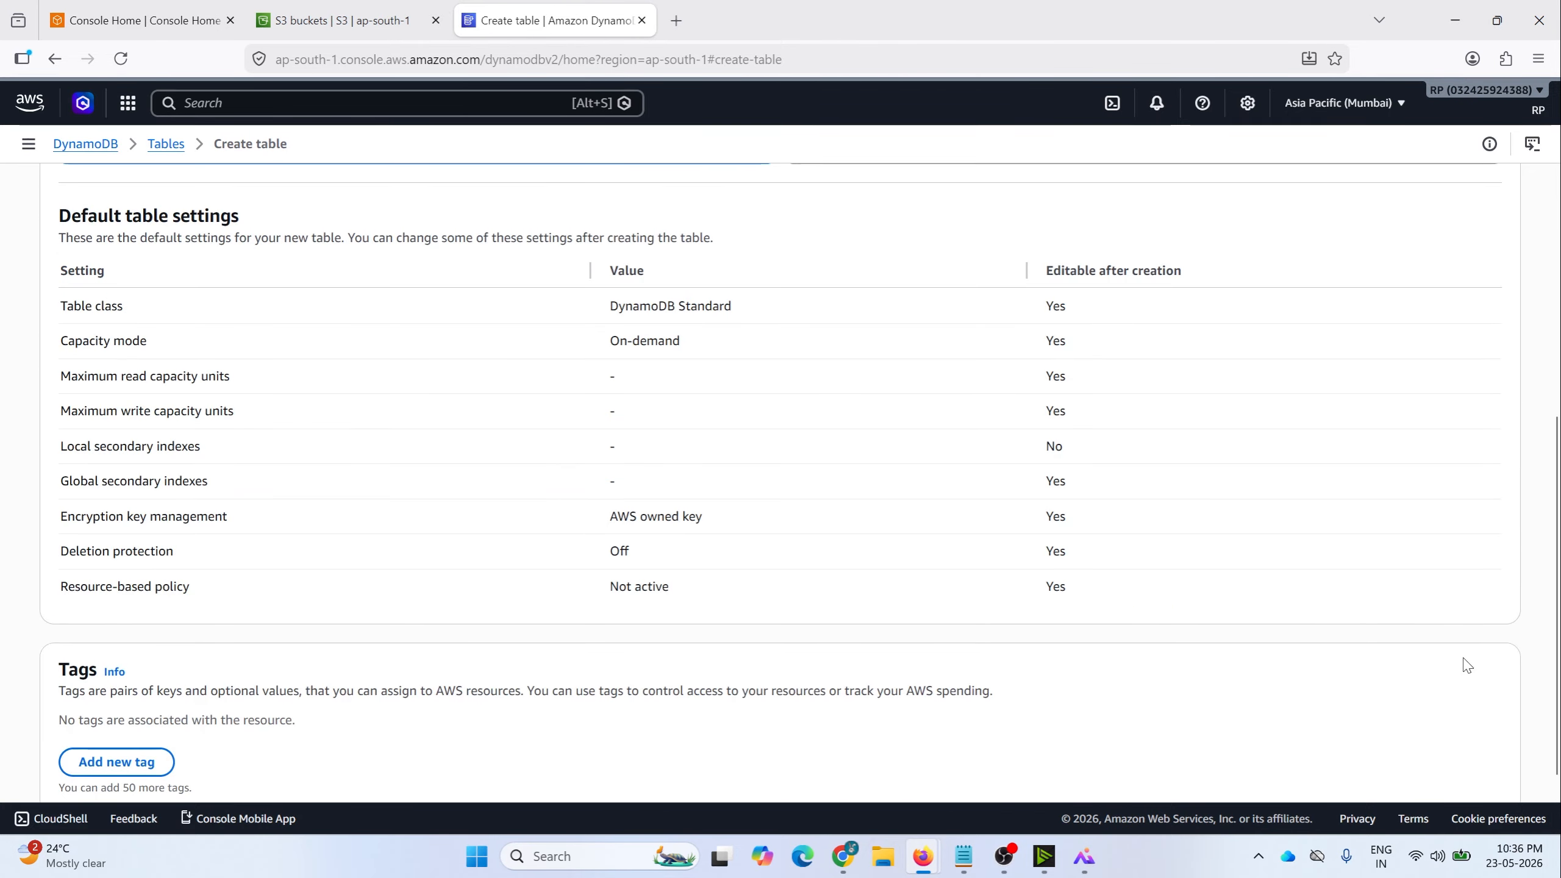
pyautogui.click(1469, 751)
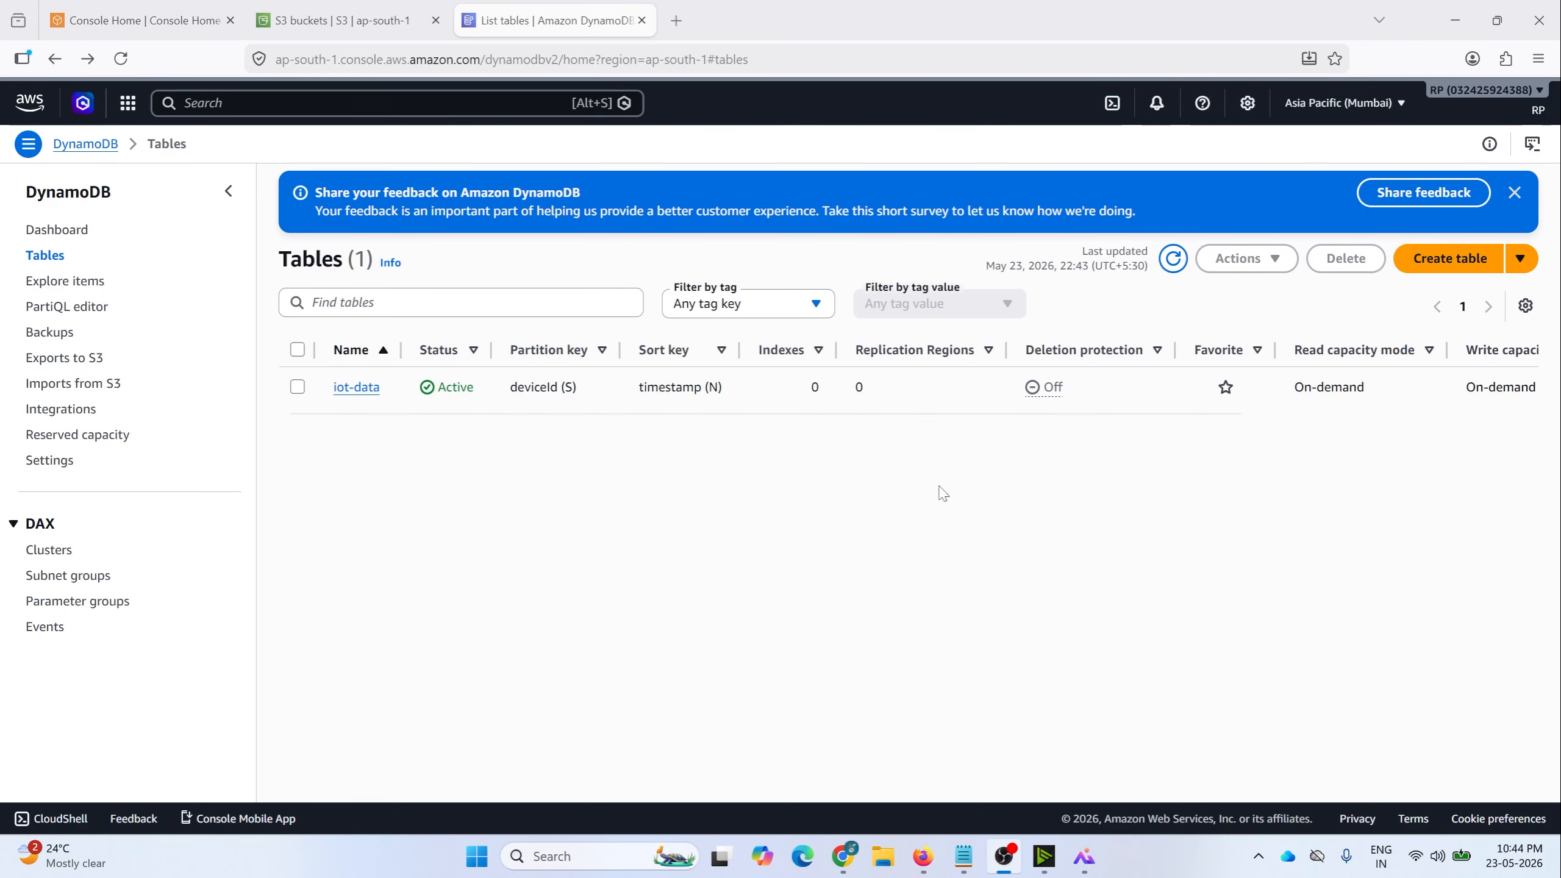
# Step: Switch to the image viewer and examine the S3 and IoT Core parts of the Kinesis Data Stream system design diagram
pyautogui.click(1085, 860)
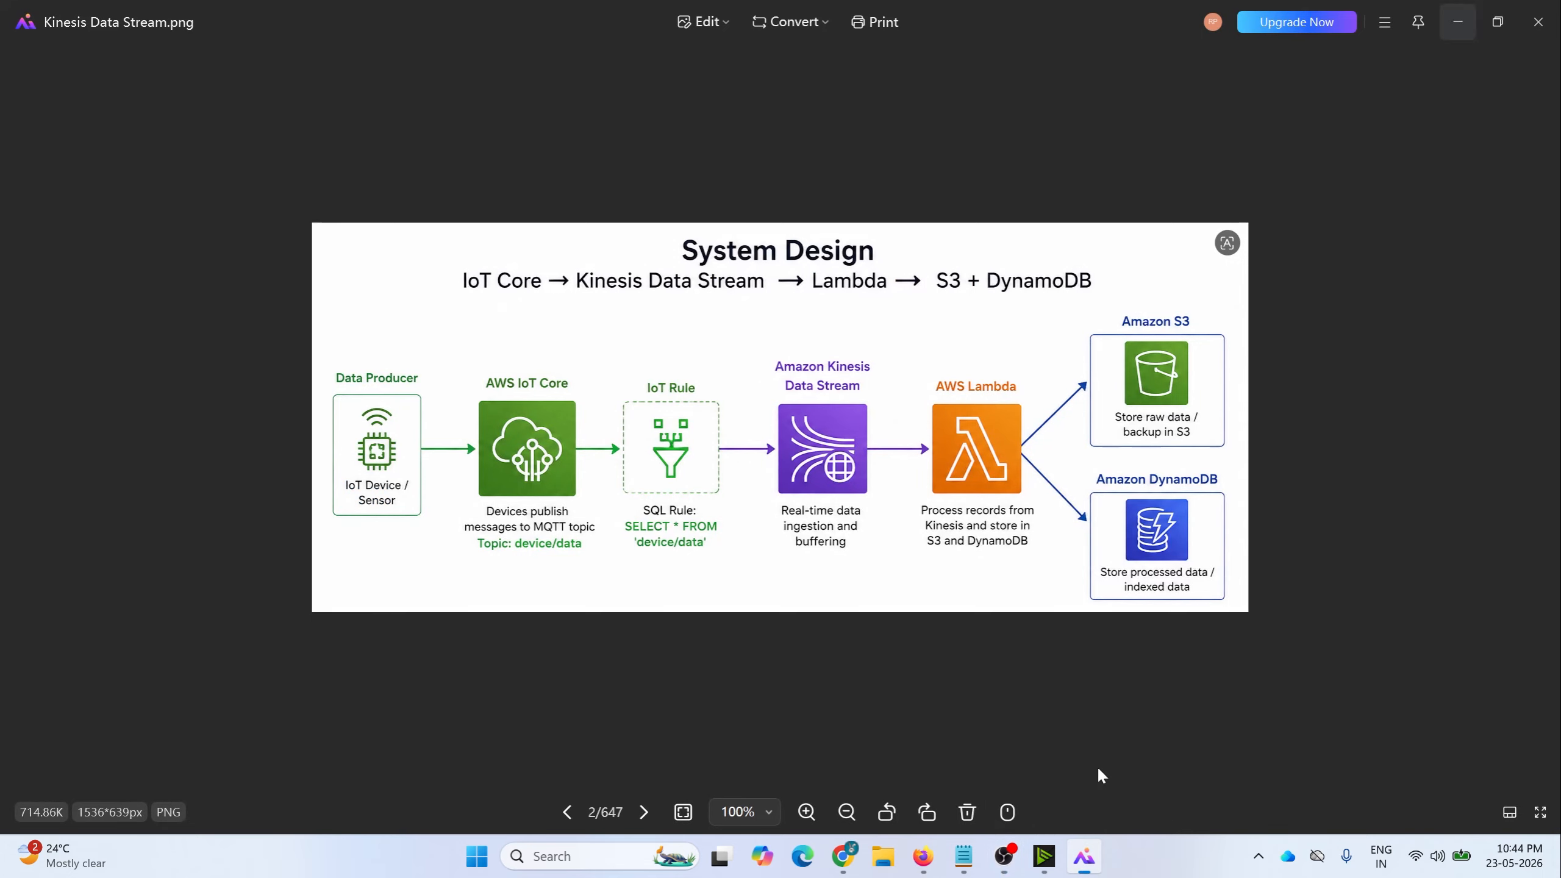
pyautogui.moveTo(1173, 324); pyautogui.dragTo(1192, 324)
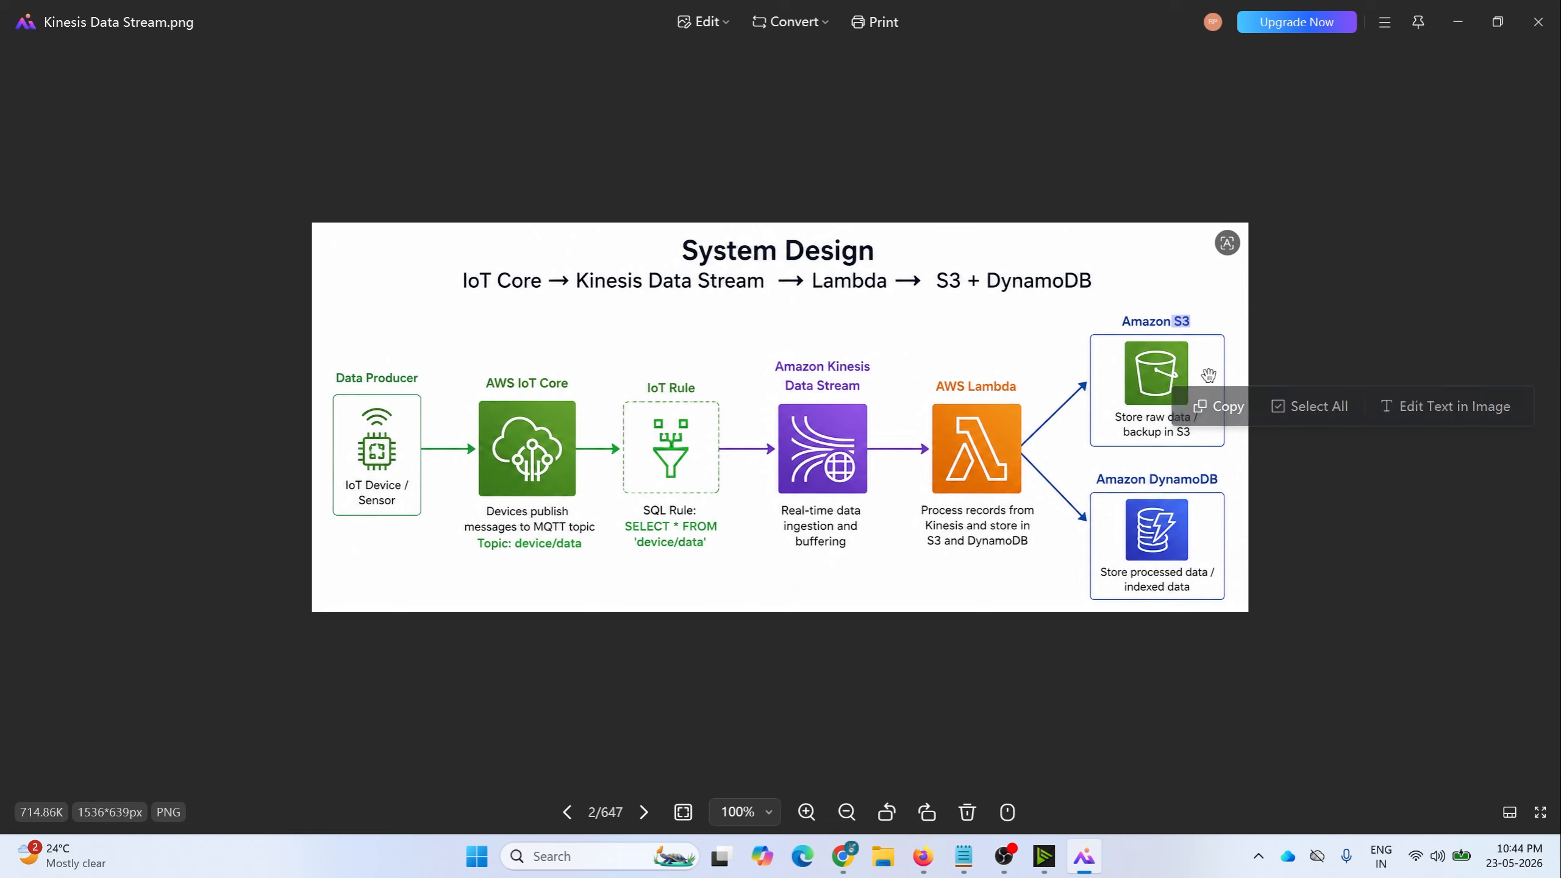
pyautogui.click(1213, 492)
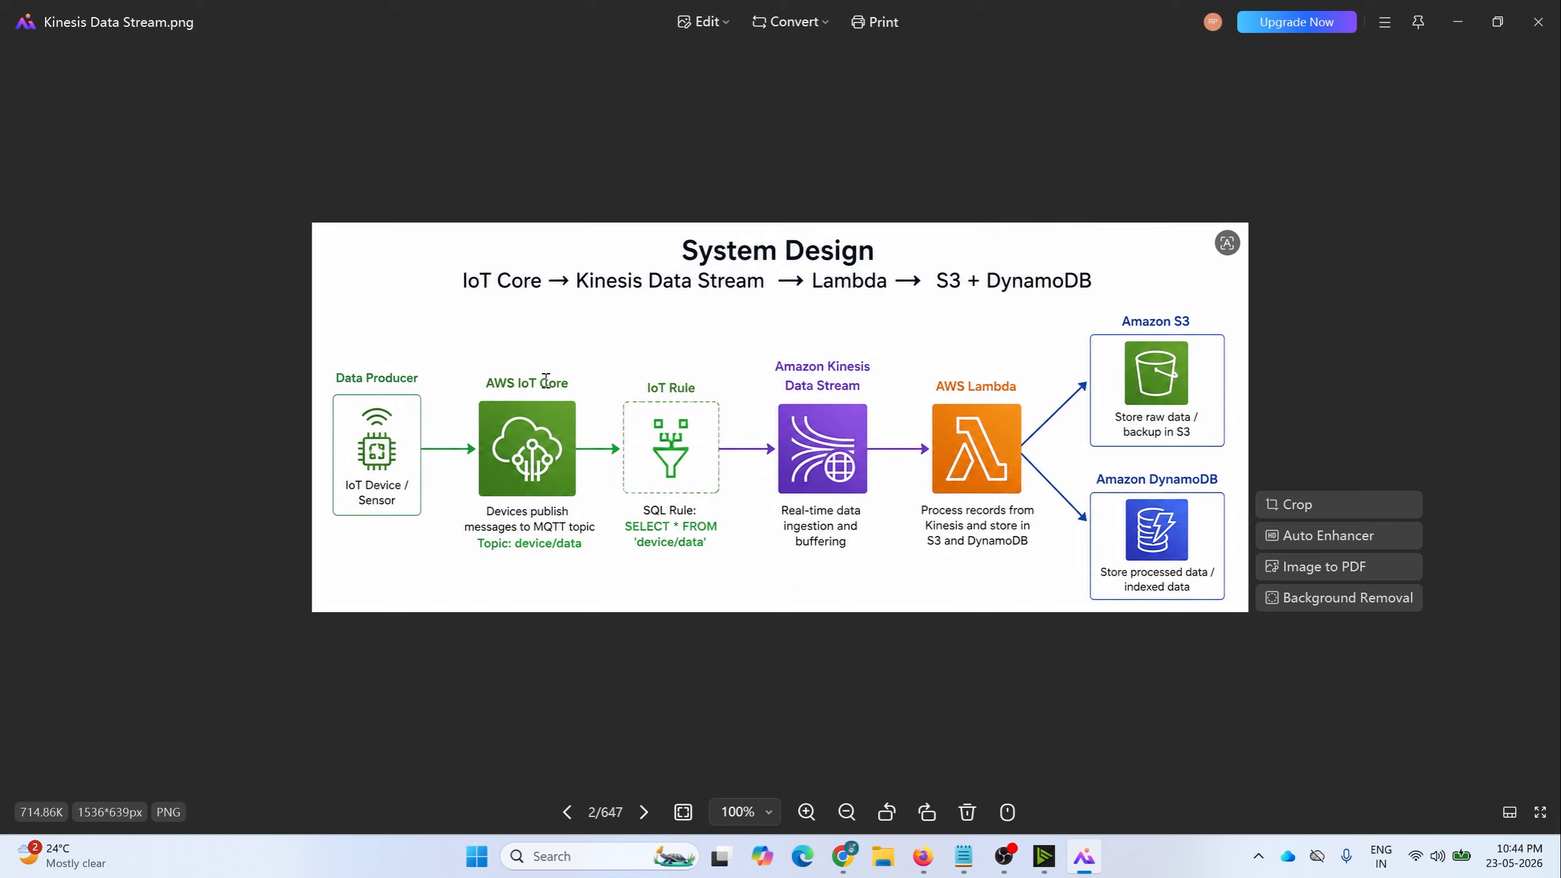
pyautogui.moveTo(517, 383); pyautogui.dragTo(559, 384)
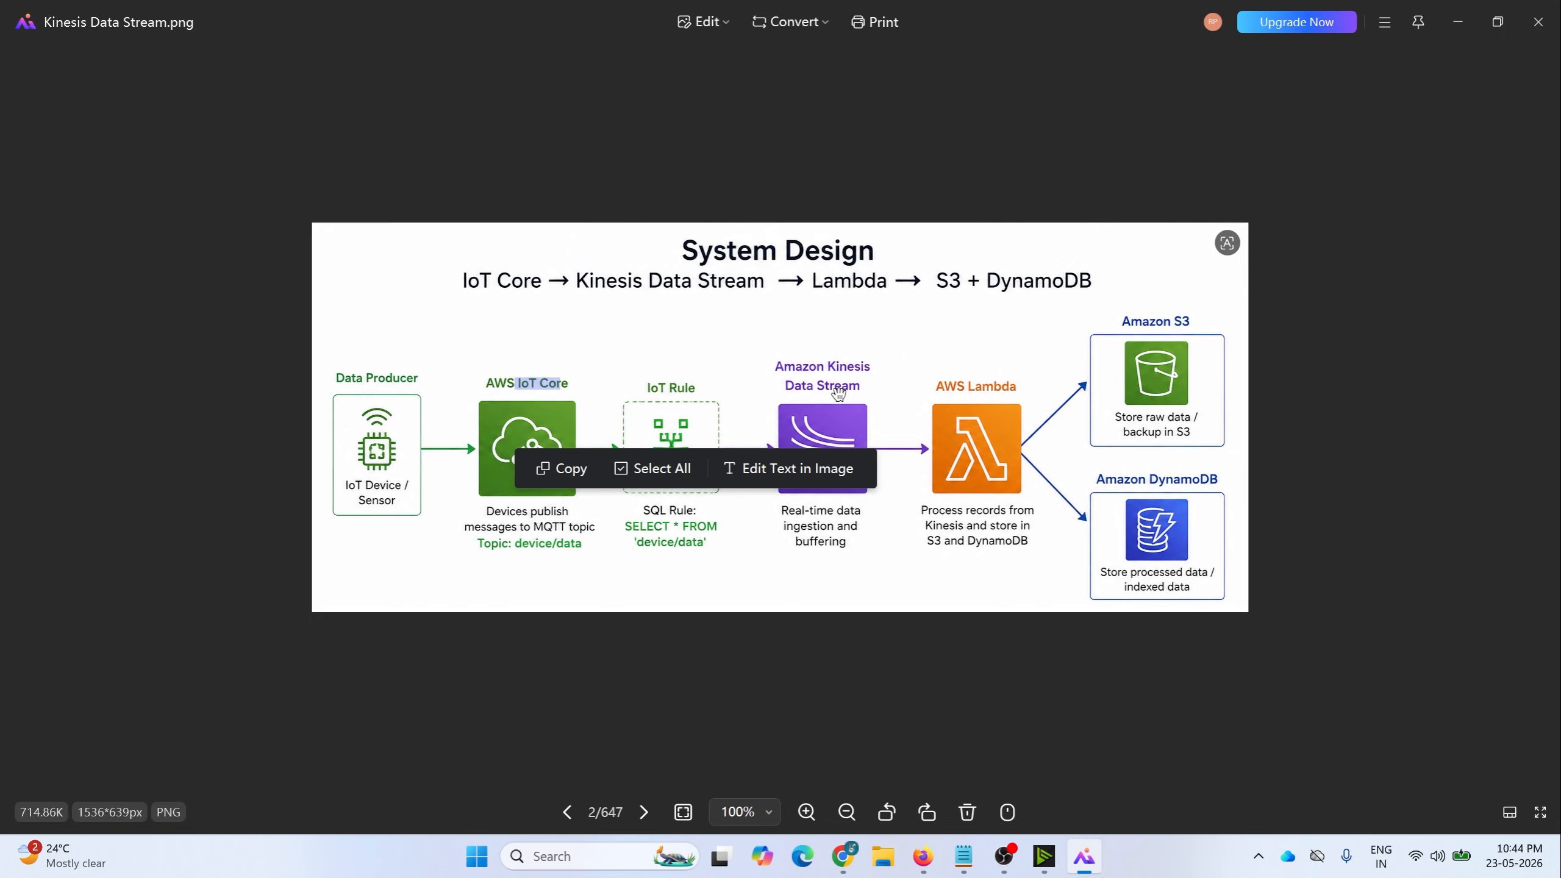
pyautogui.click(1463, 424)
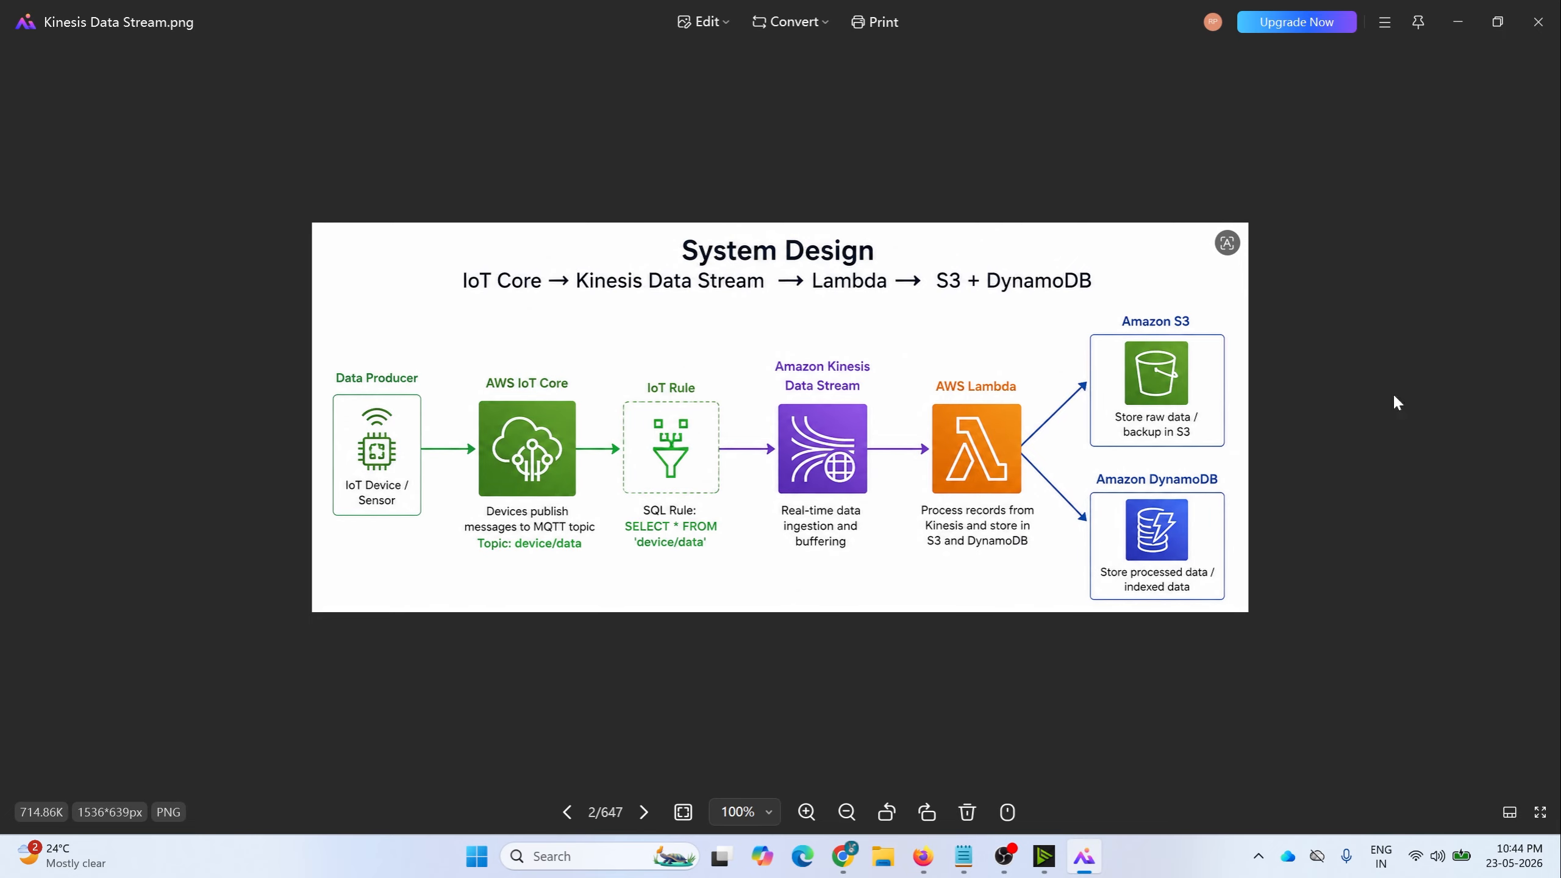
# Step: Examine the AWS IoT Core and Amazon Kinesis Data Stream parts of the system design diagram
pyautogui.moveTo(517, 383); pyautogui.dragTo(567, 382)
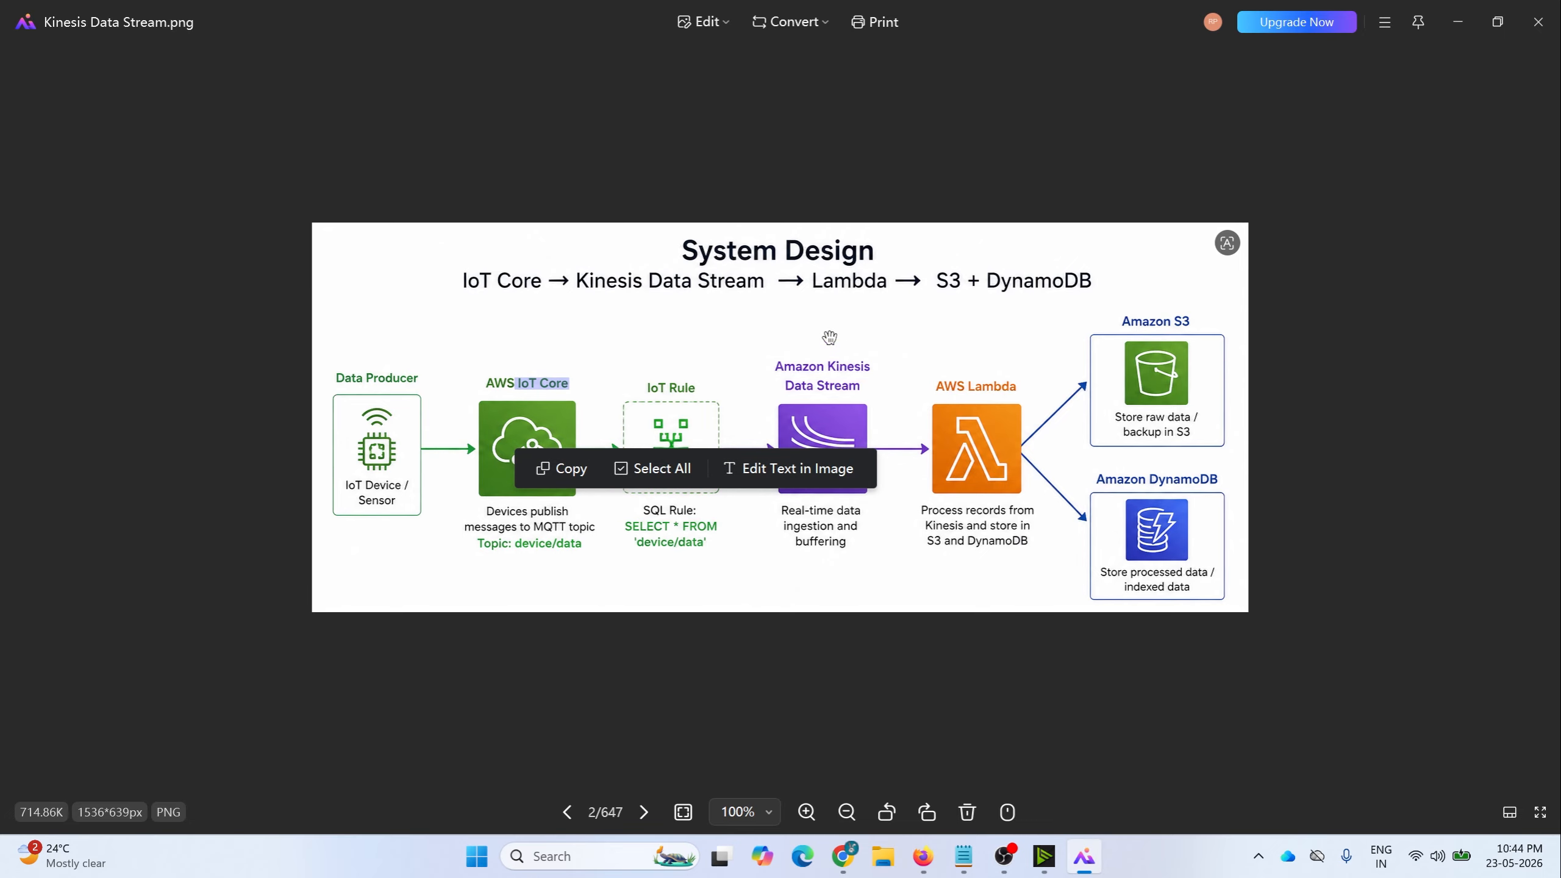
pyautogui.click(842, 391)
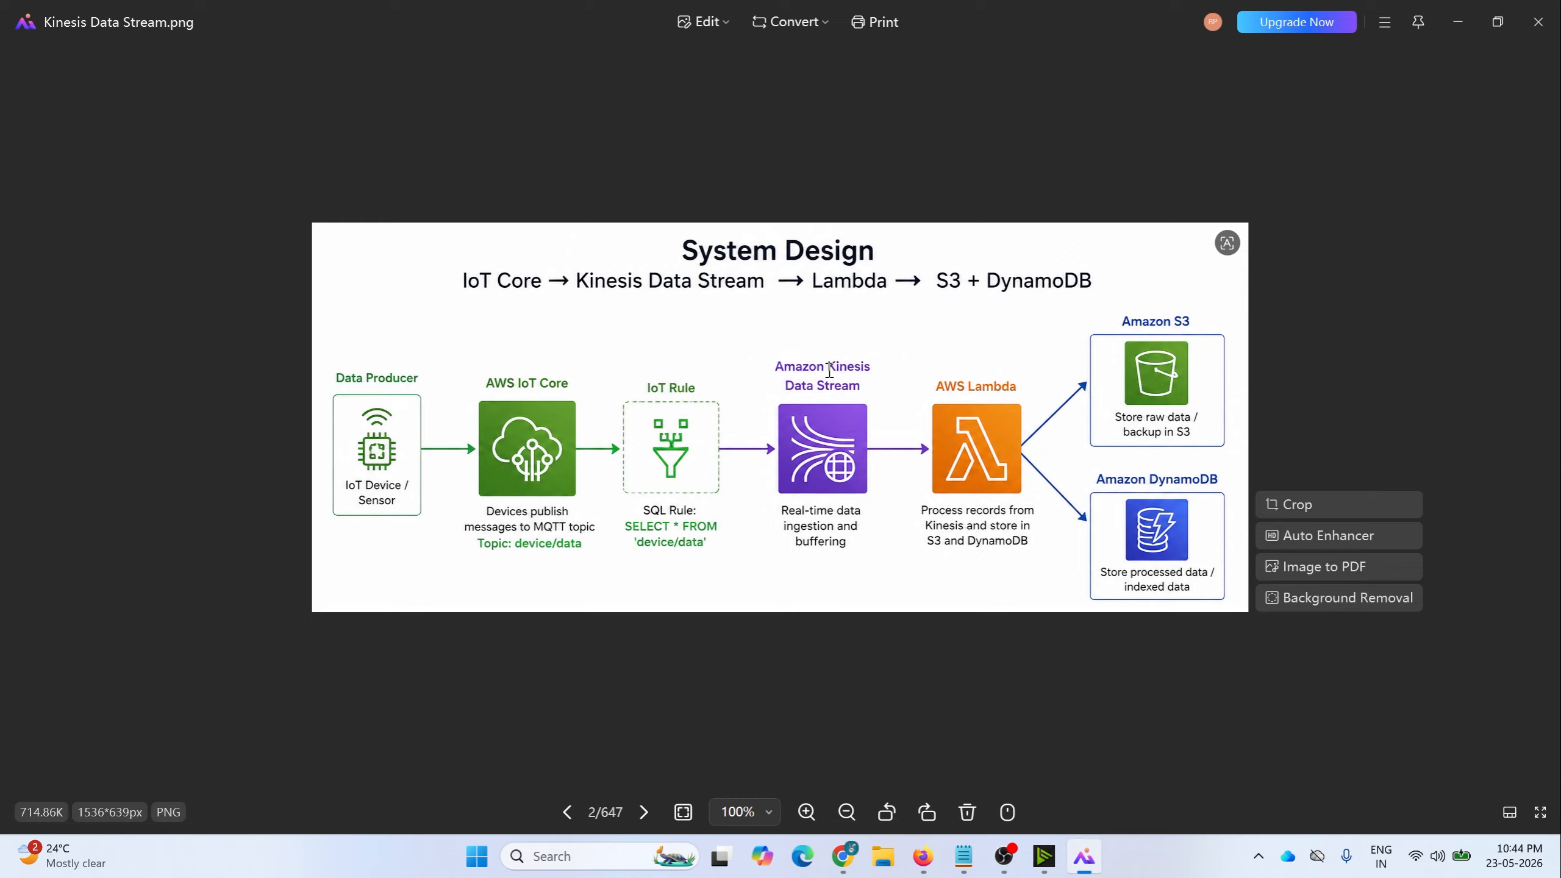
pyautogui.moveTo(831, 365); pyautogui.dragTo(864, 389)
# Step: Switch back to the browser, open the Kinesis service in a new tab, and check its shard pricing
pyautogui.hotkey('alt', 'Tab')
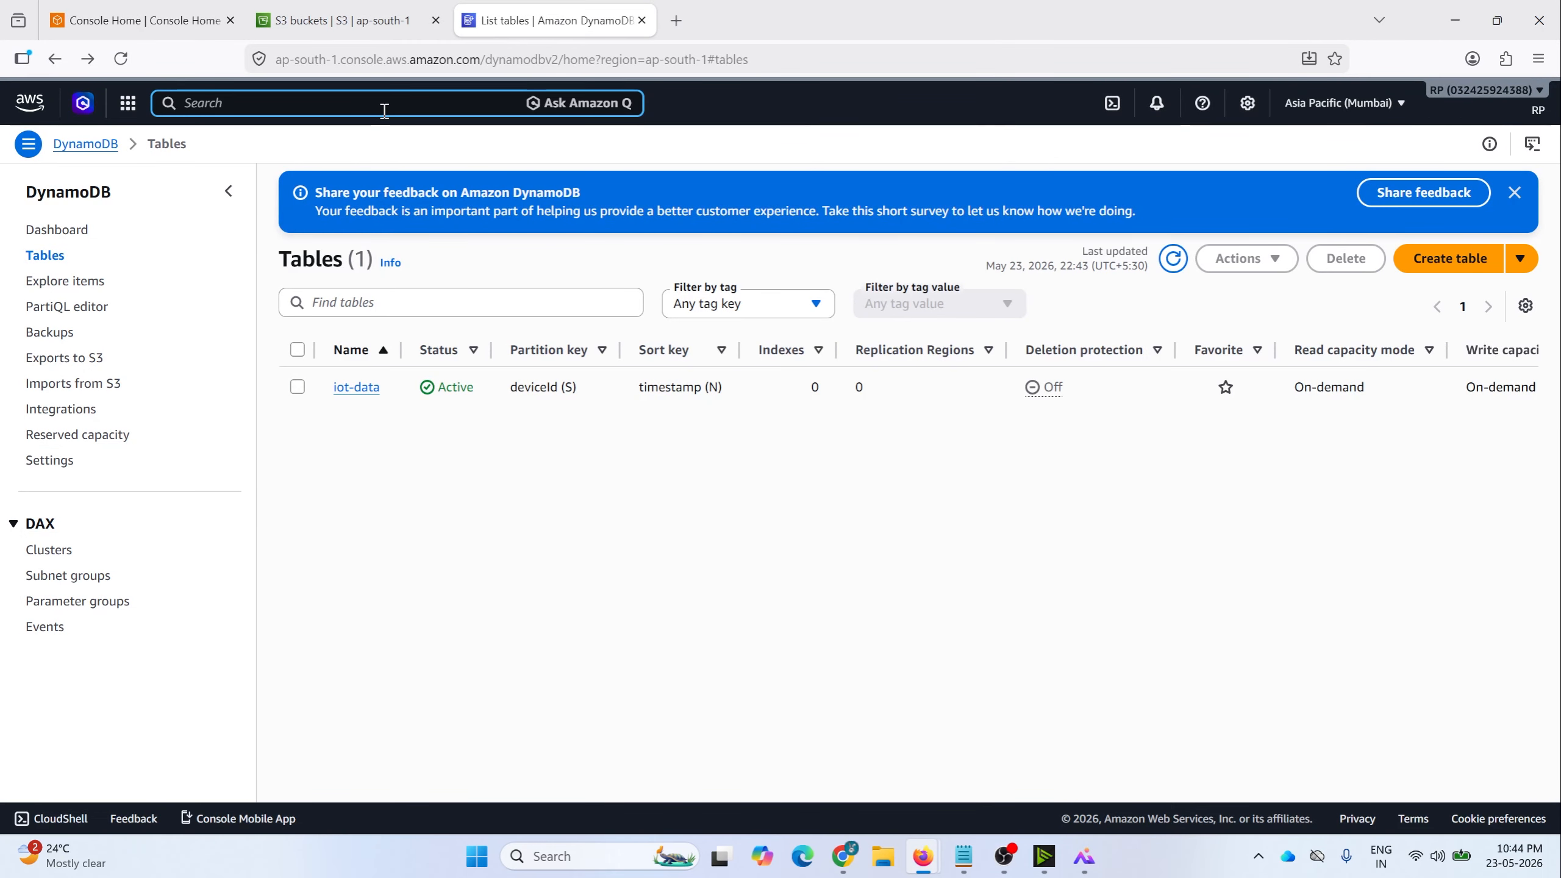
pyautogui.write('kinesis')
pyautogui.middleClick(460, 207)
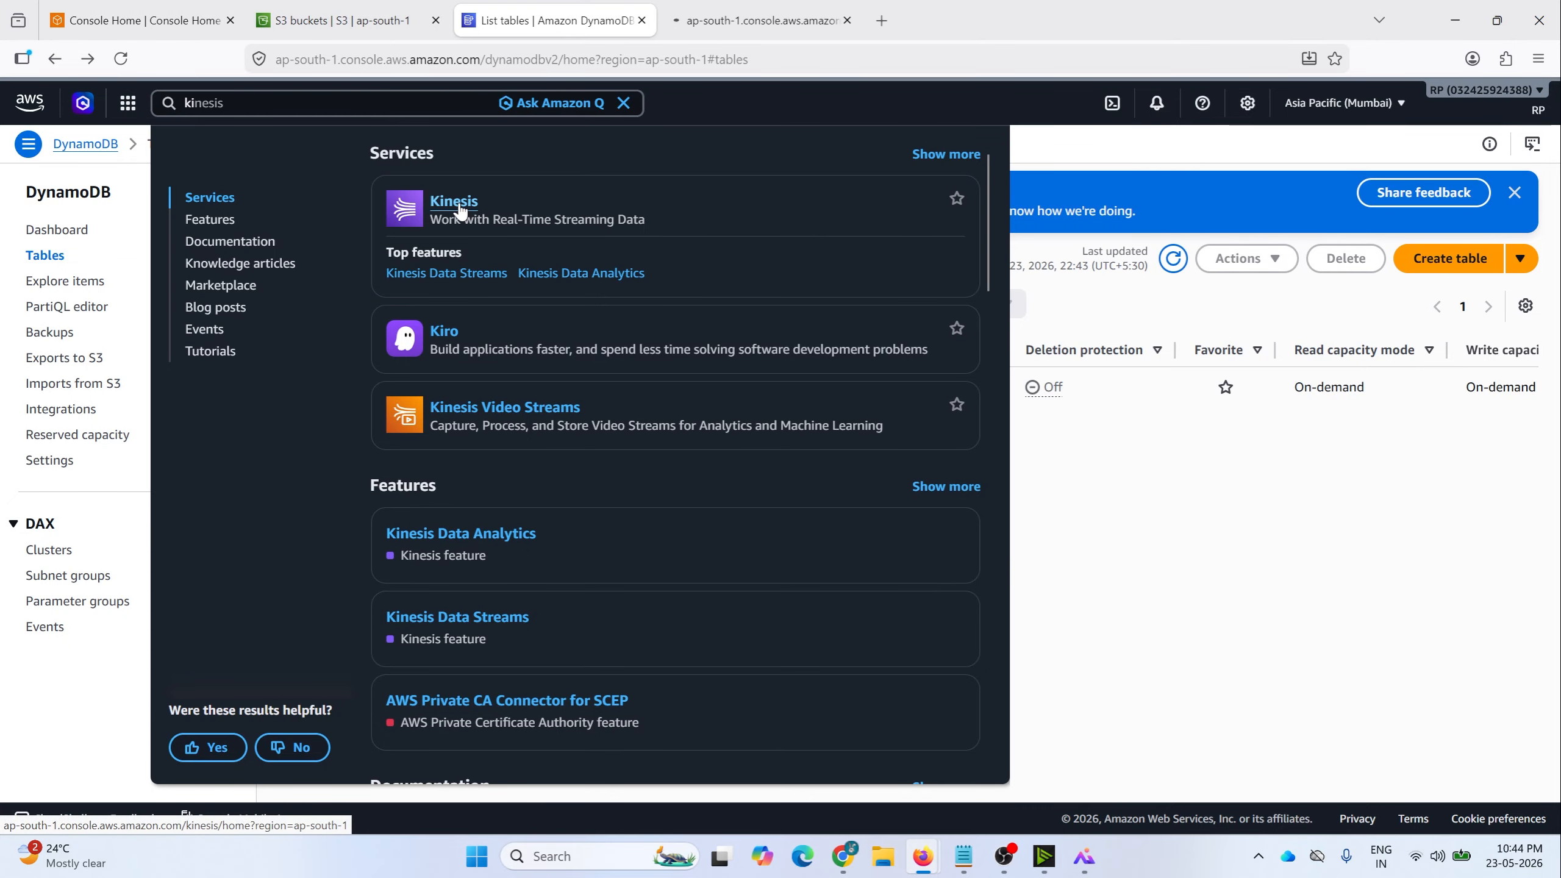
pyautogui.scroll(-1, 460, 210)
pyautogui.hotkey('ctrl', 'Tab')
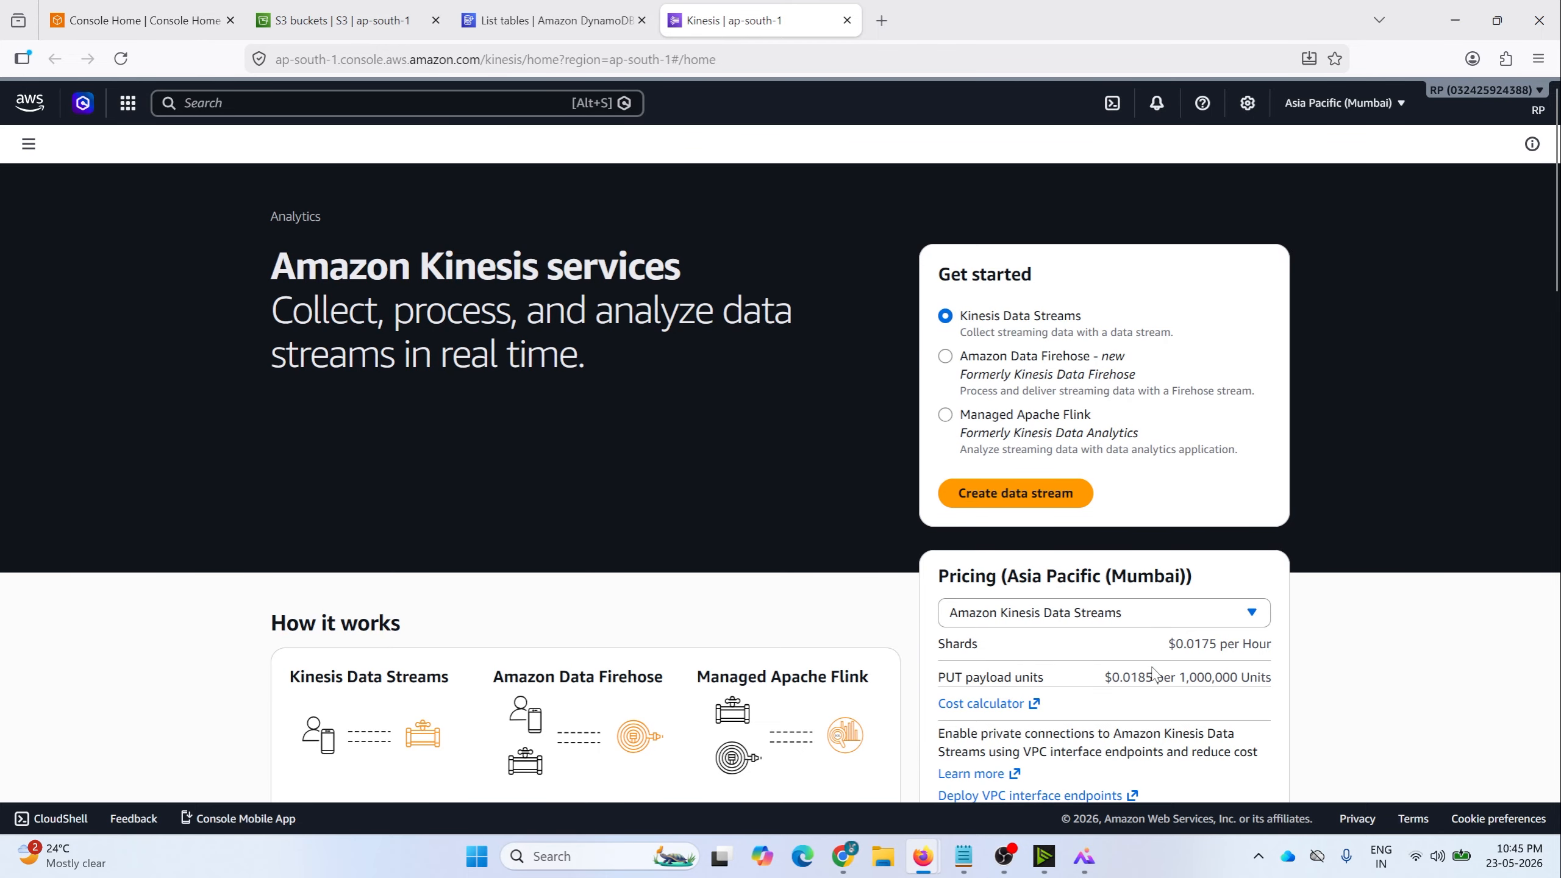
pyautogui.moveTo(1172, 644); pyautogui.dragTo(1272, 644)
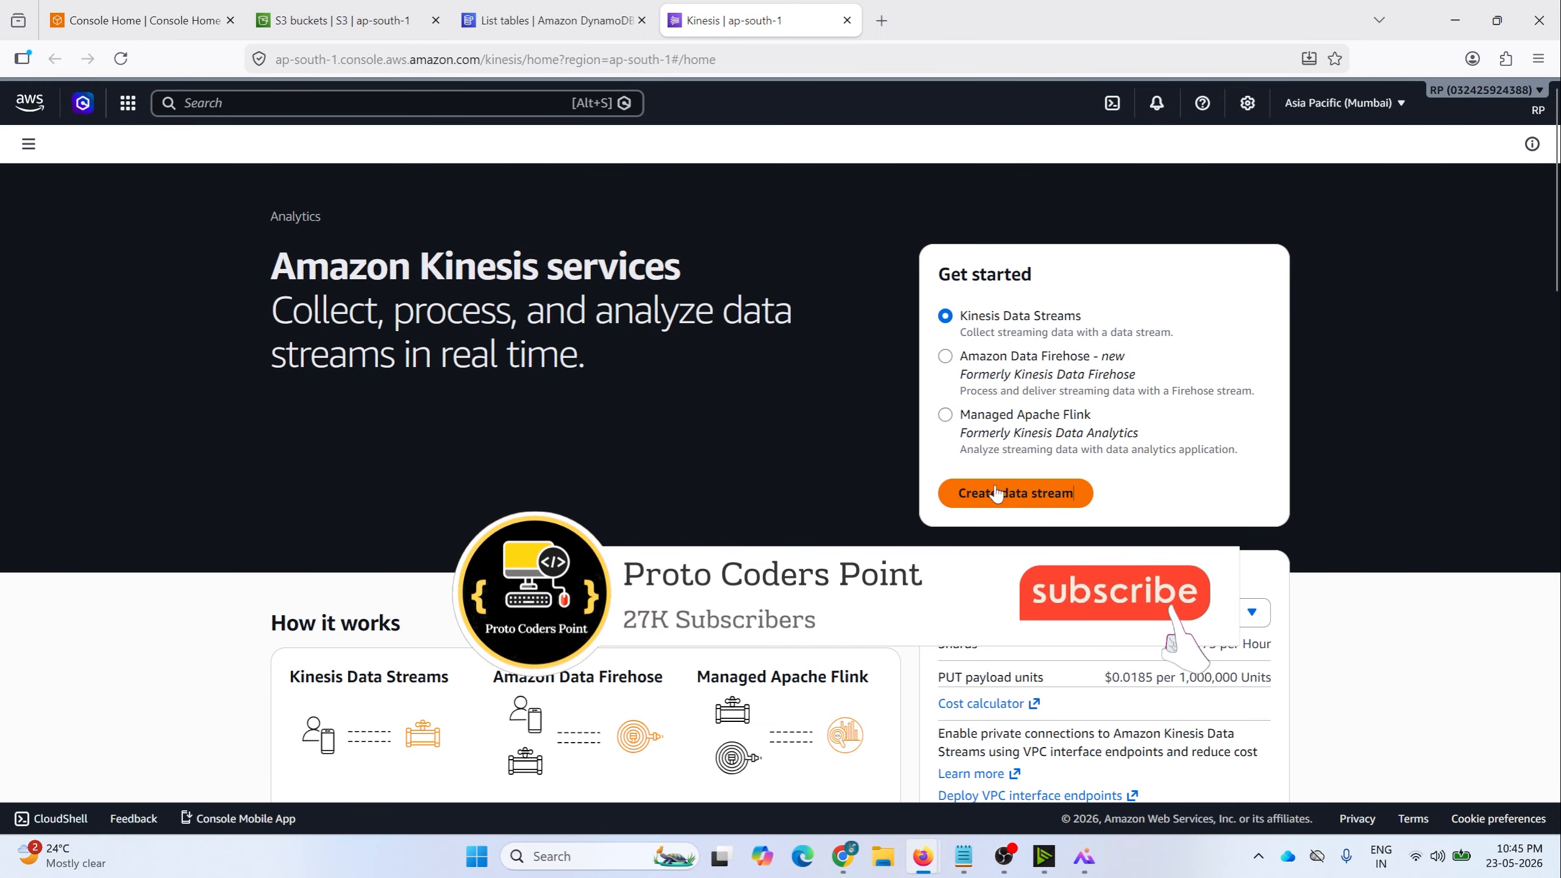
# Step: Start a new Kinesis data stream and name it iot-kinesis
pyautogui.click(1015, 495)
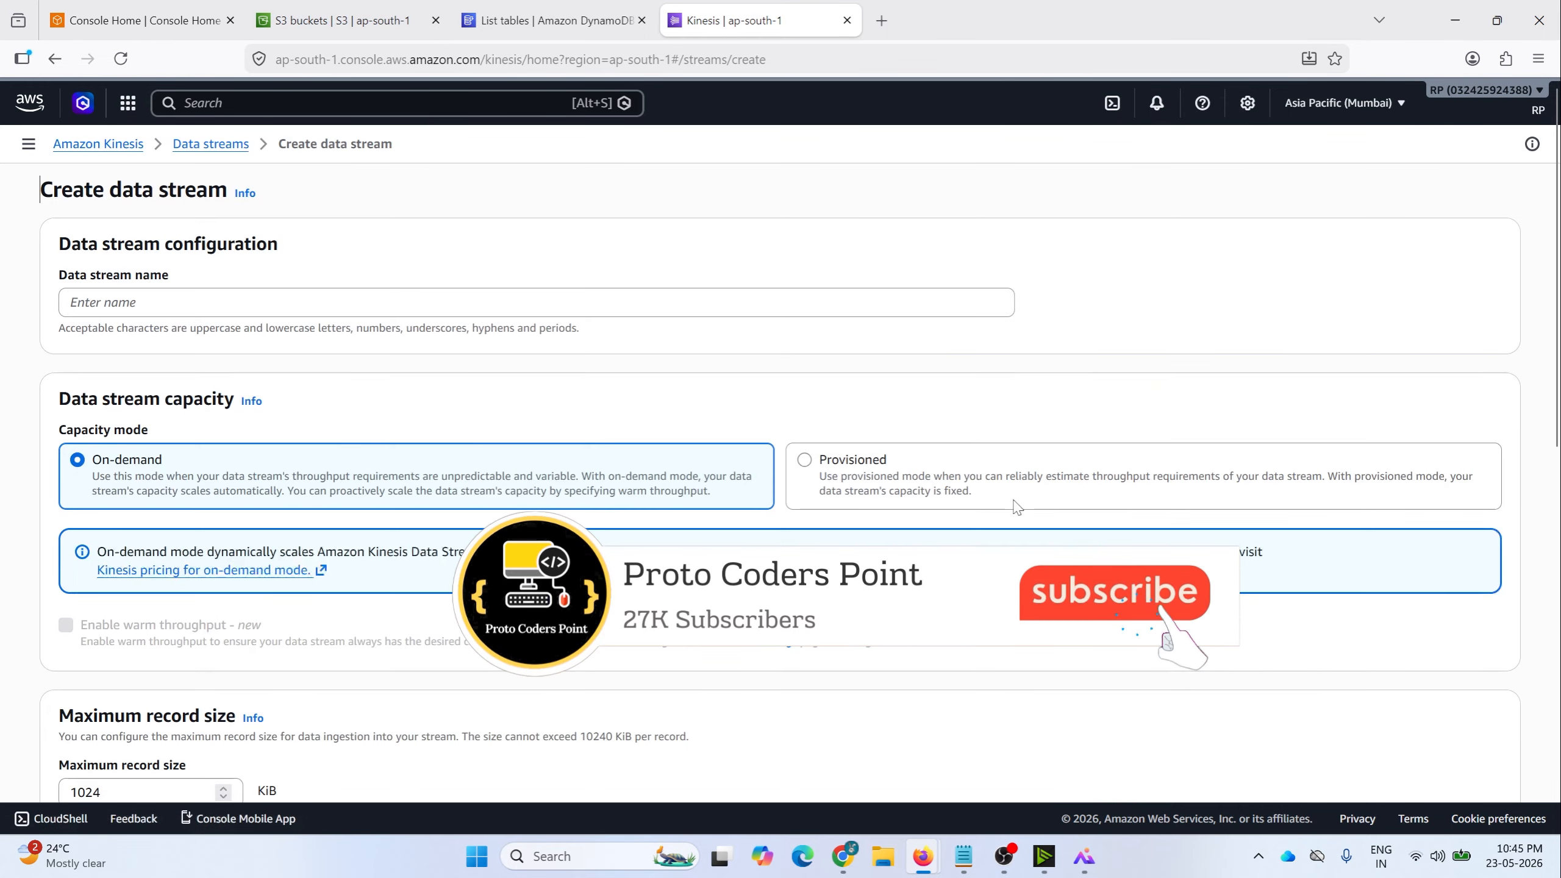
pyautogui.click(139, 302)
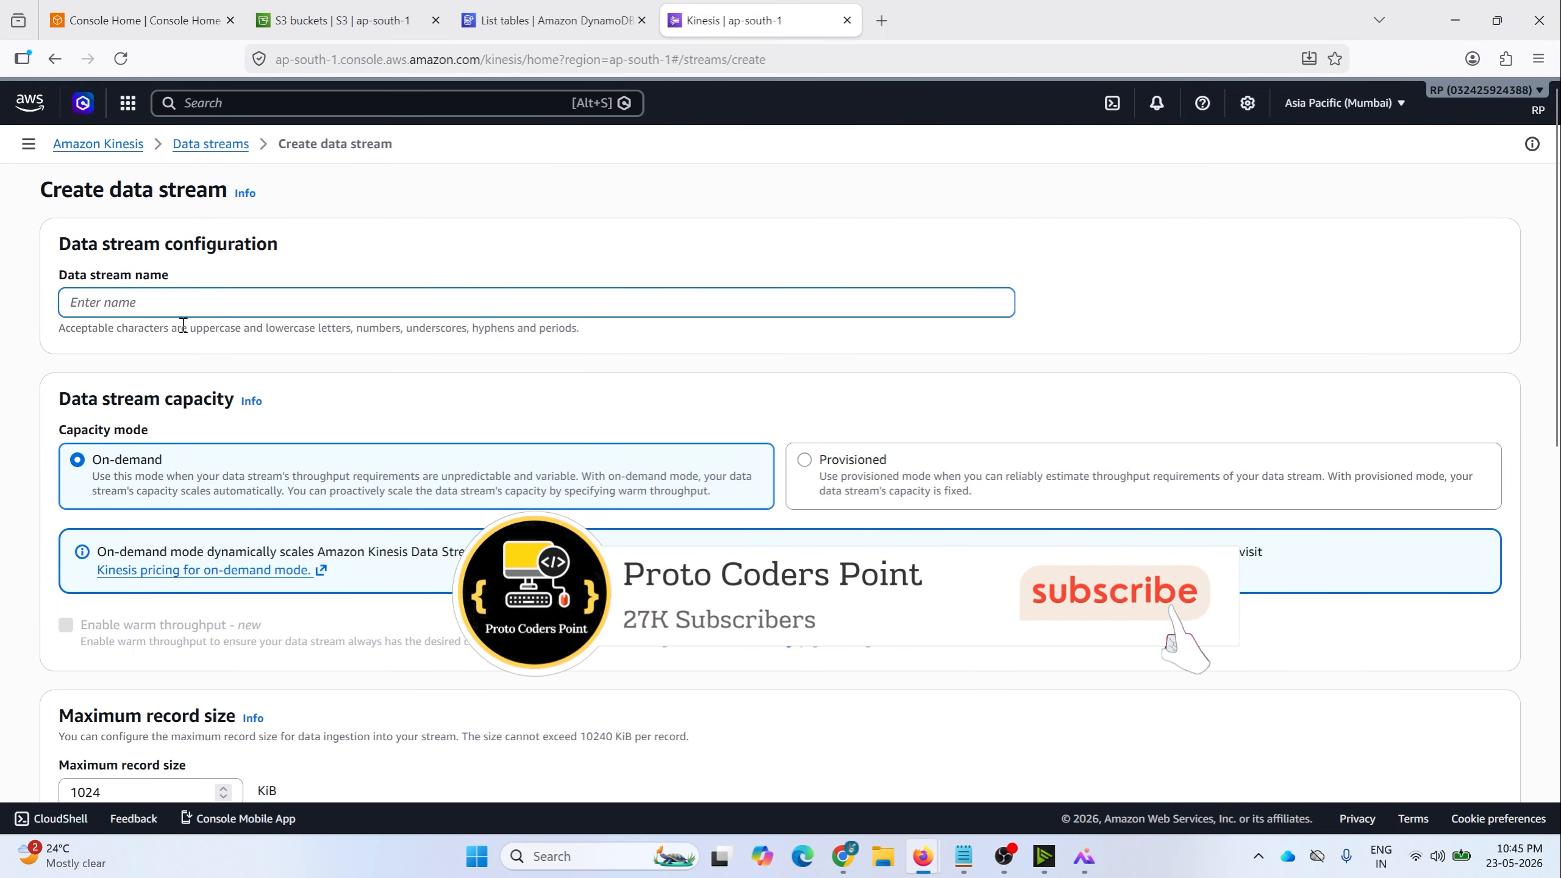
pyautogui.write('io')
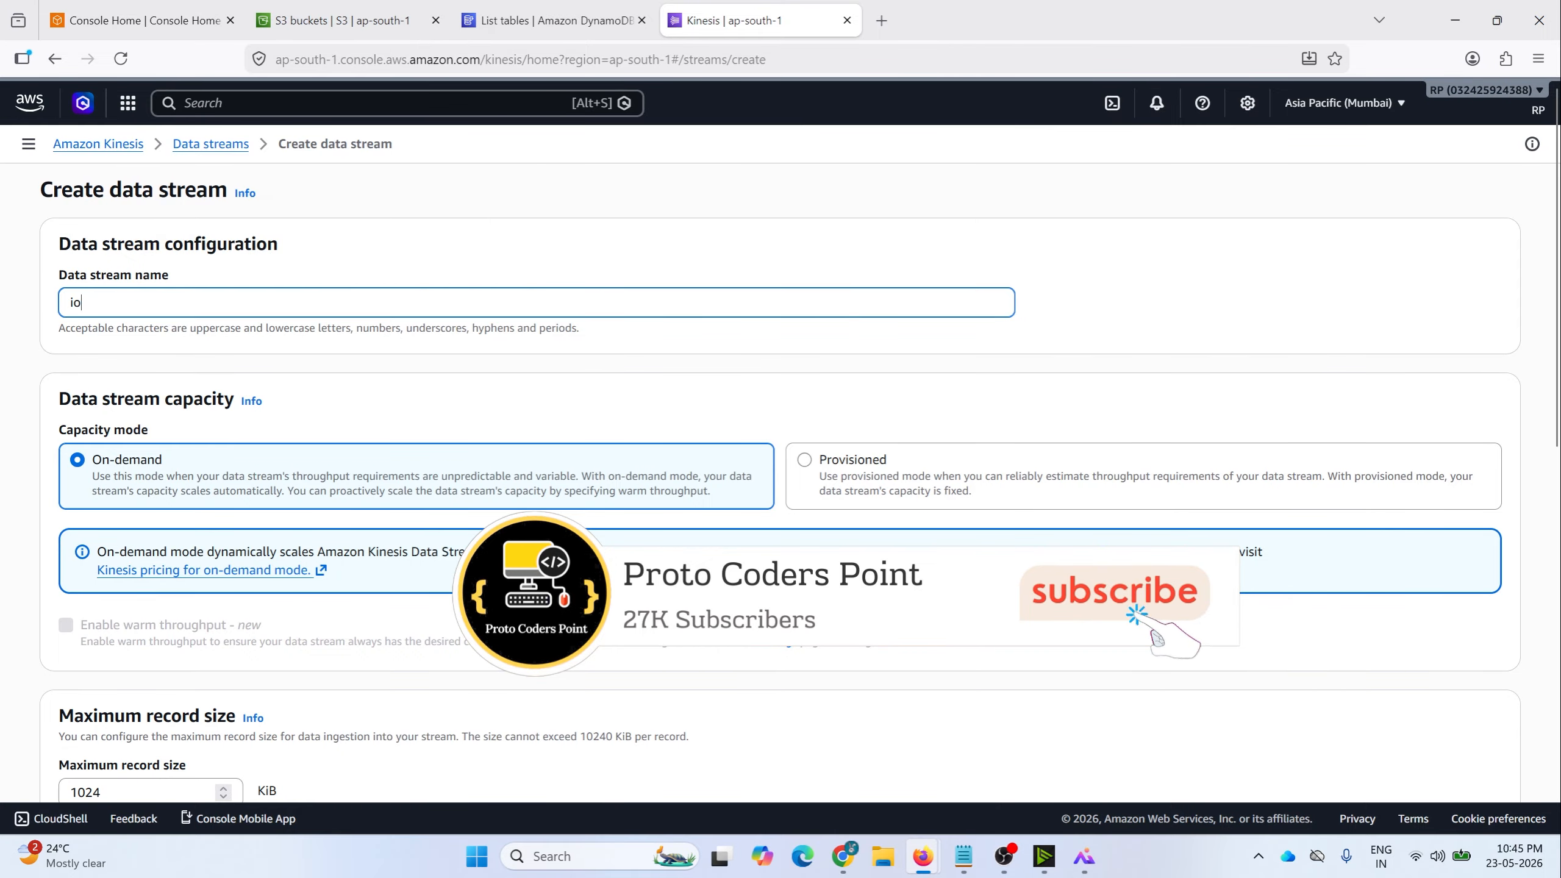
pyautogui.write('t-kinesis')
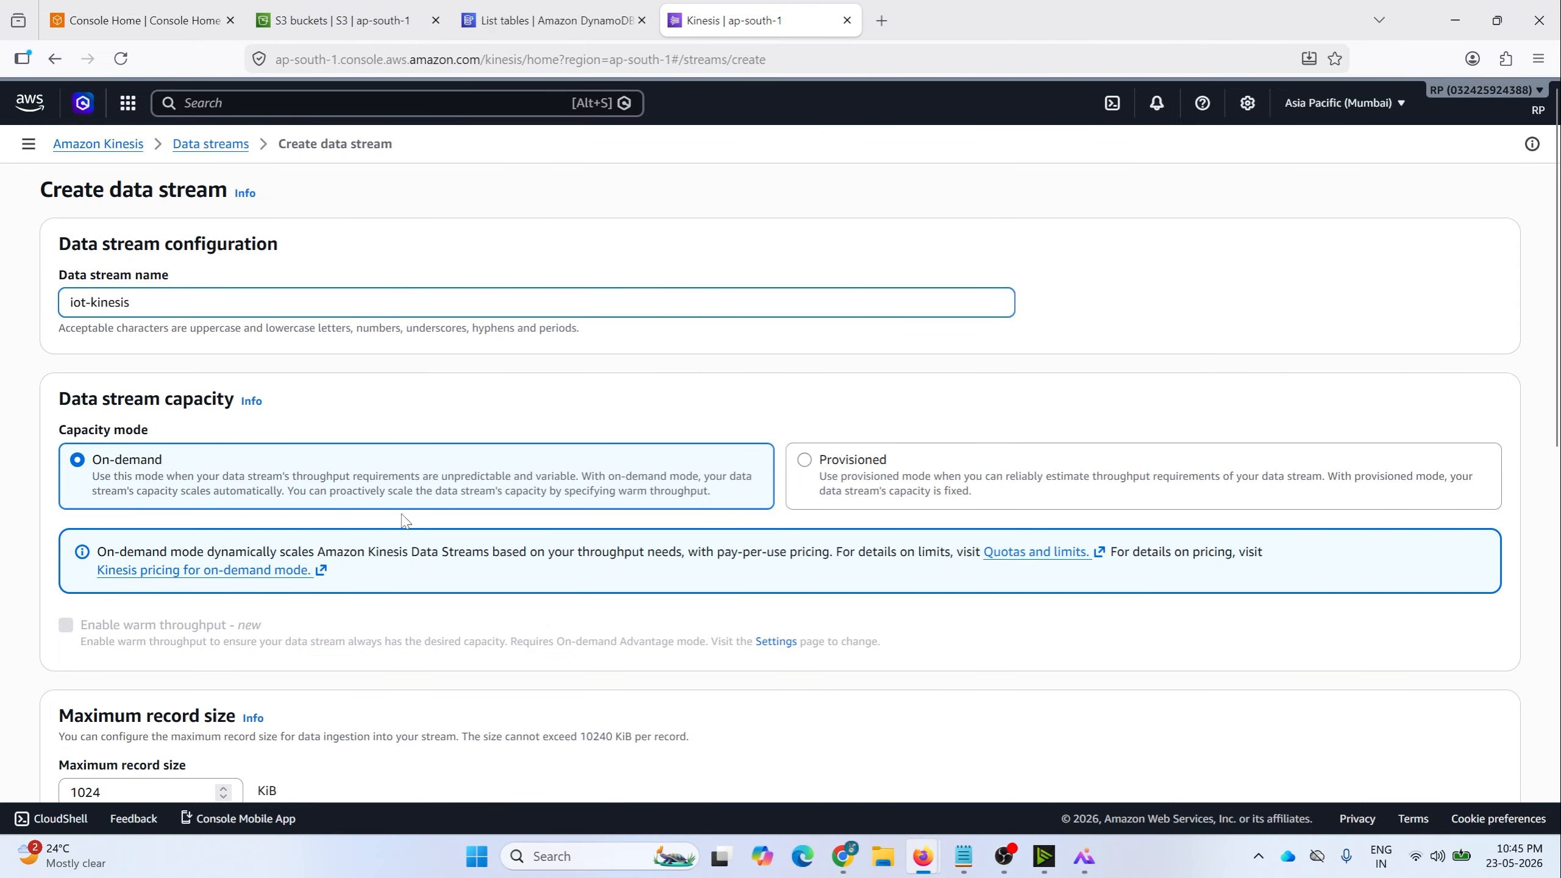
# Step: Try the Provisioned capacity mode for the data stream, check its shard quota, and set the mode back to On-demand
pyautogui.click(830, 474)
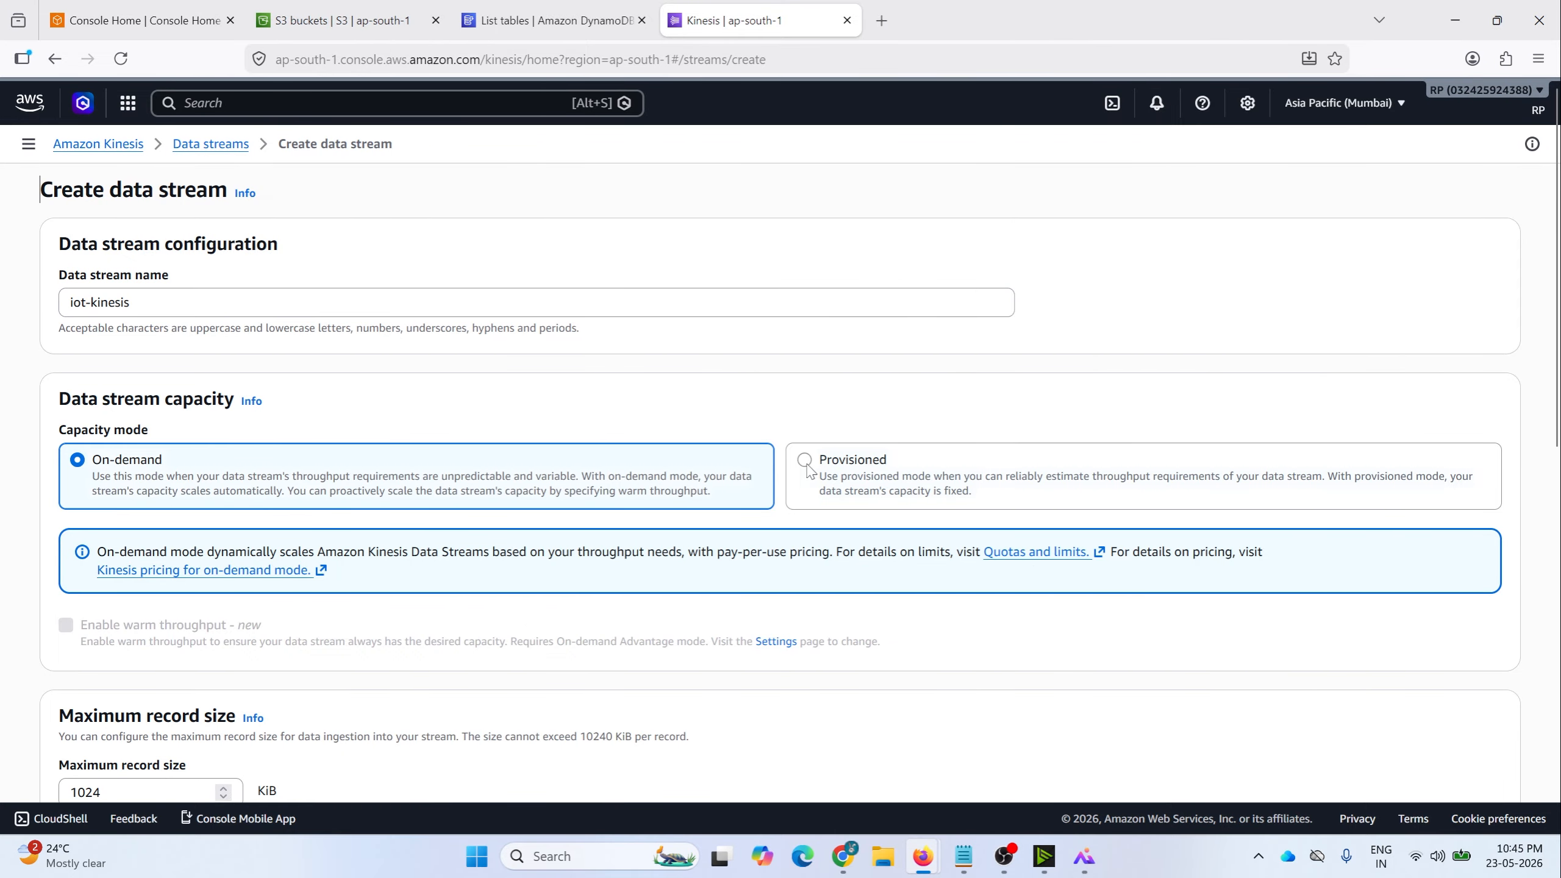
pyautogui.click(77, 464)
pyautogui.click(804, 461)
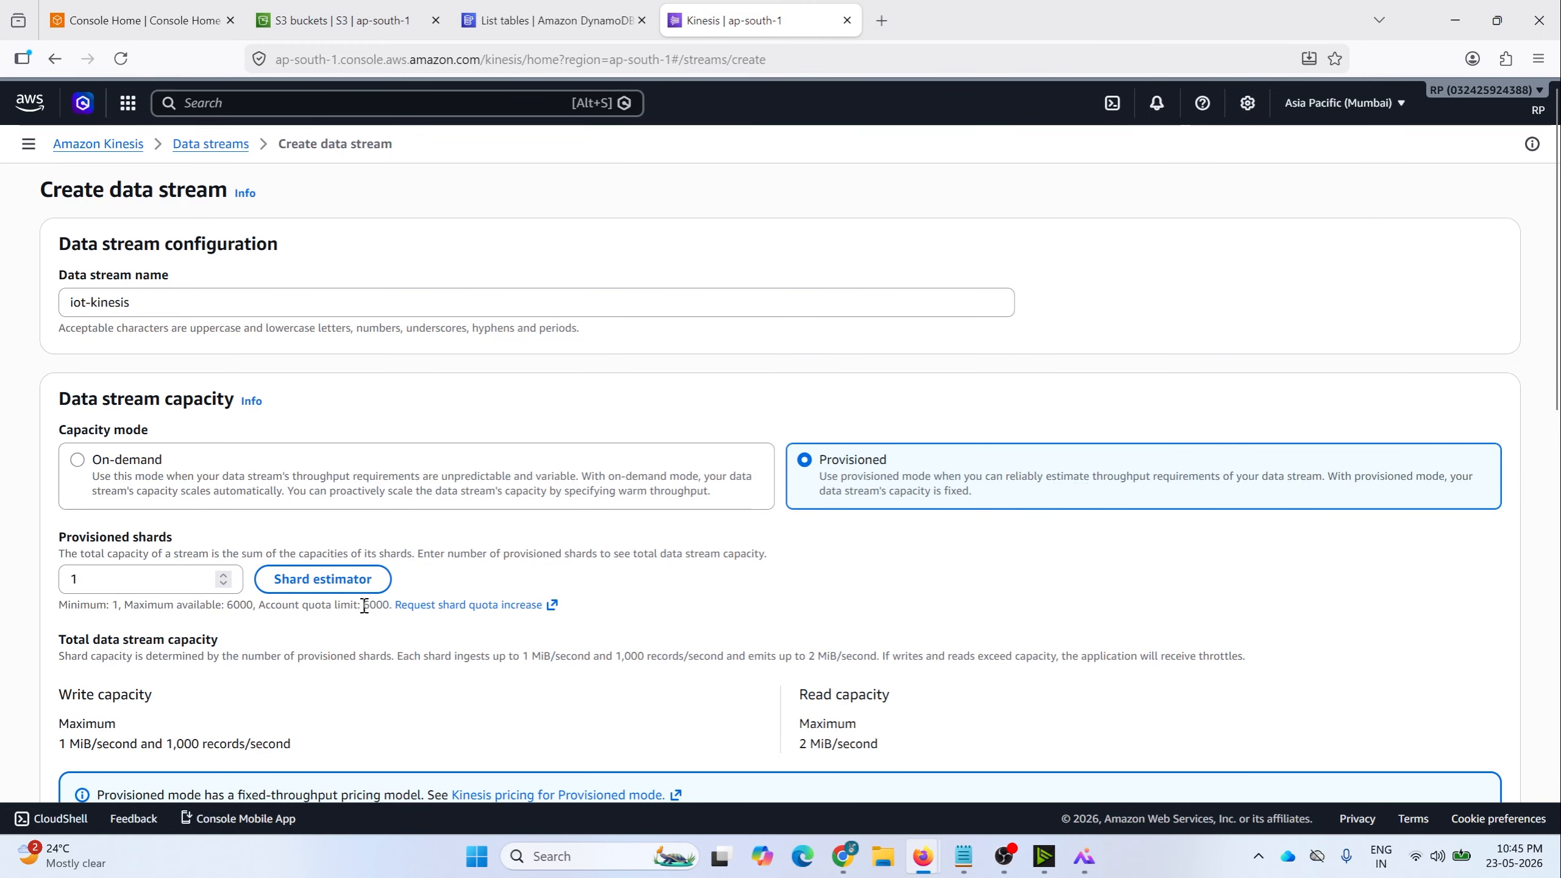
pyautogui.moveTo(362, 608); pyautogui.dragTo(391, 606)
pyautogui.click(82, 470)
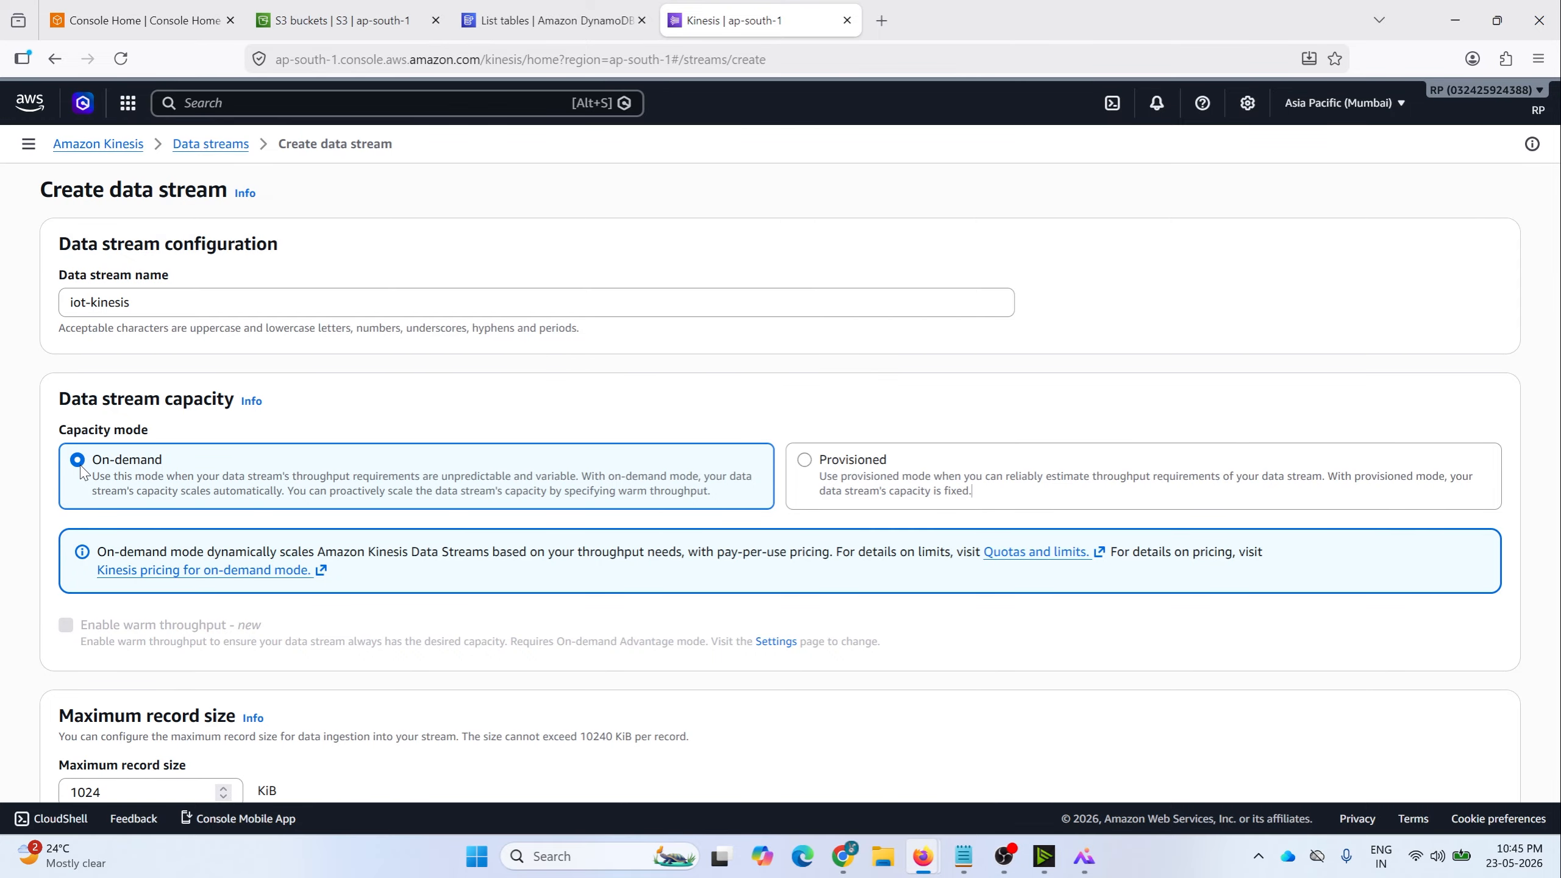
# Step: Review the maximum record size and stream settings, and create the iot-kinesis data stream with the defaults
pyautogui.scroll(-5, 593, 464)
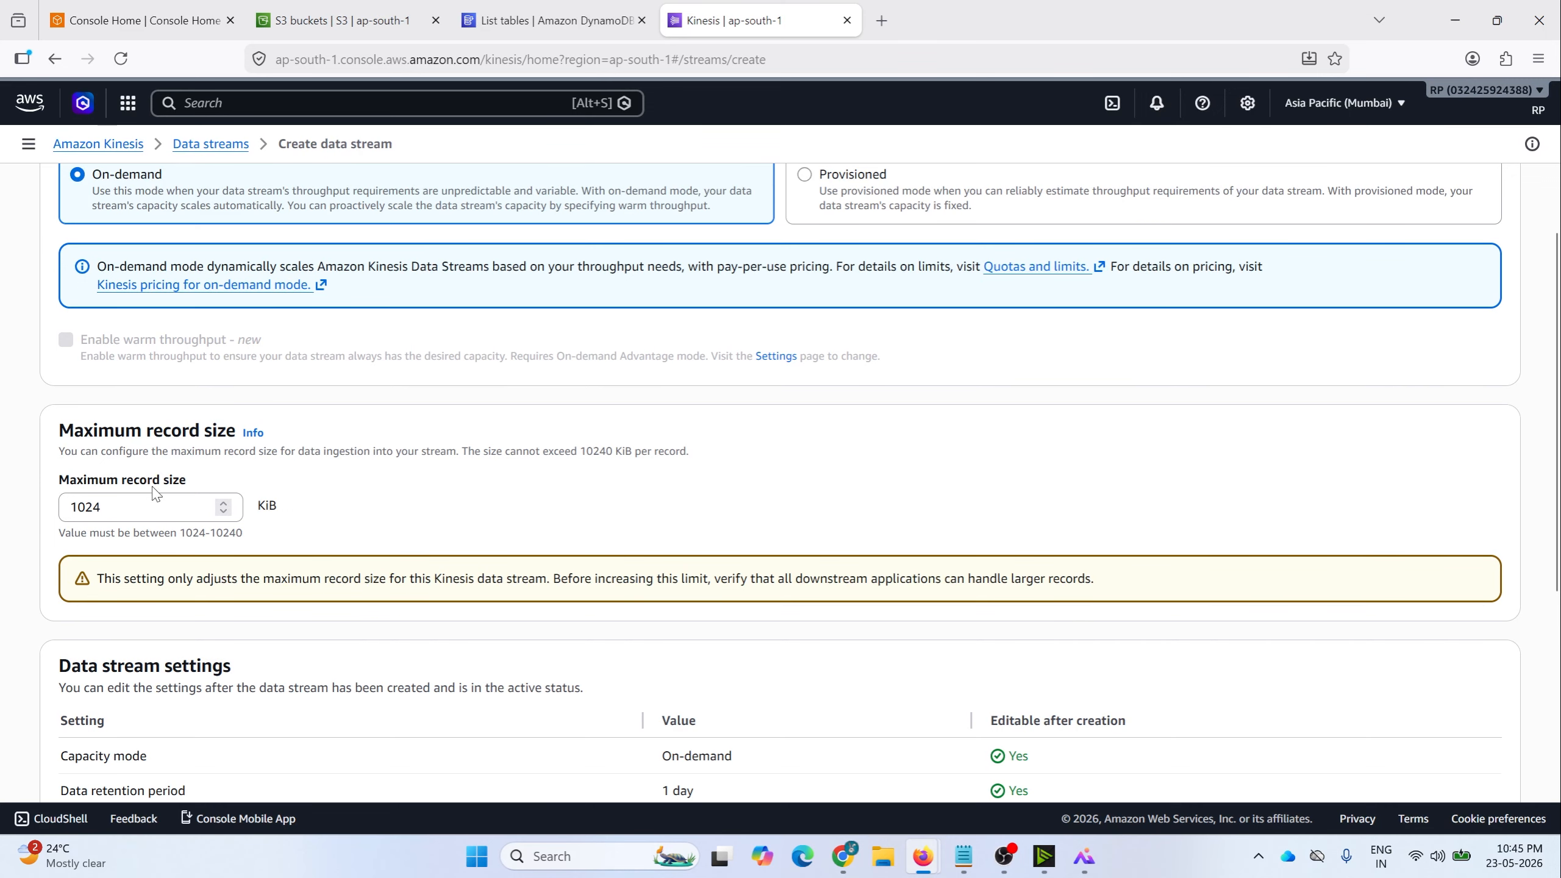
pyautogui.moveTo(109, 508); pyautogui.dragTo(69, 509)
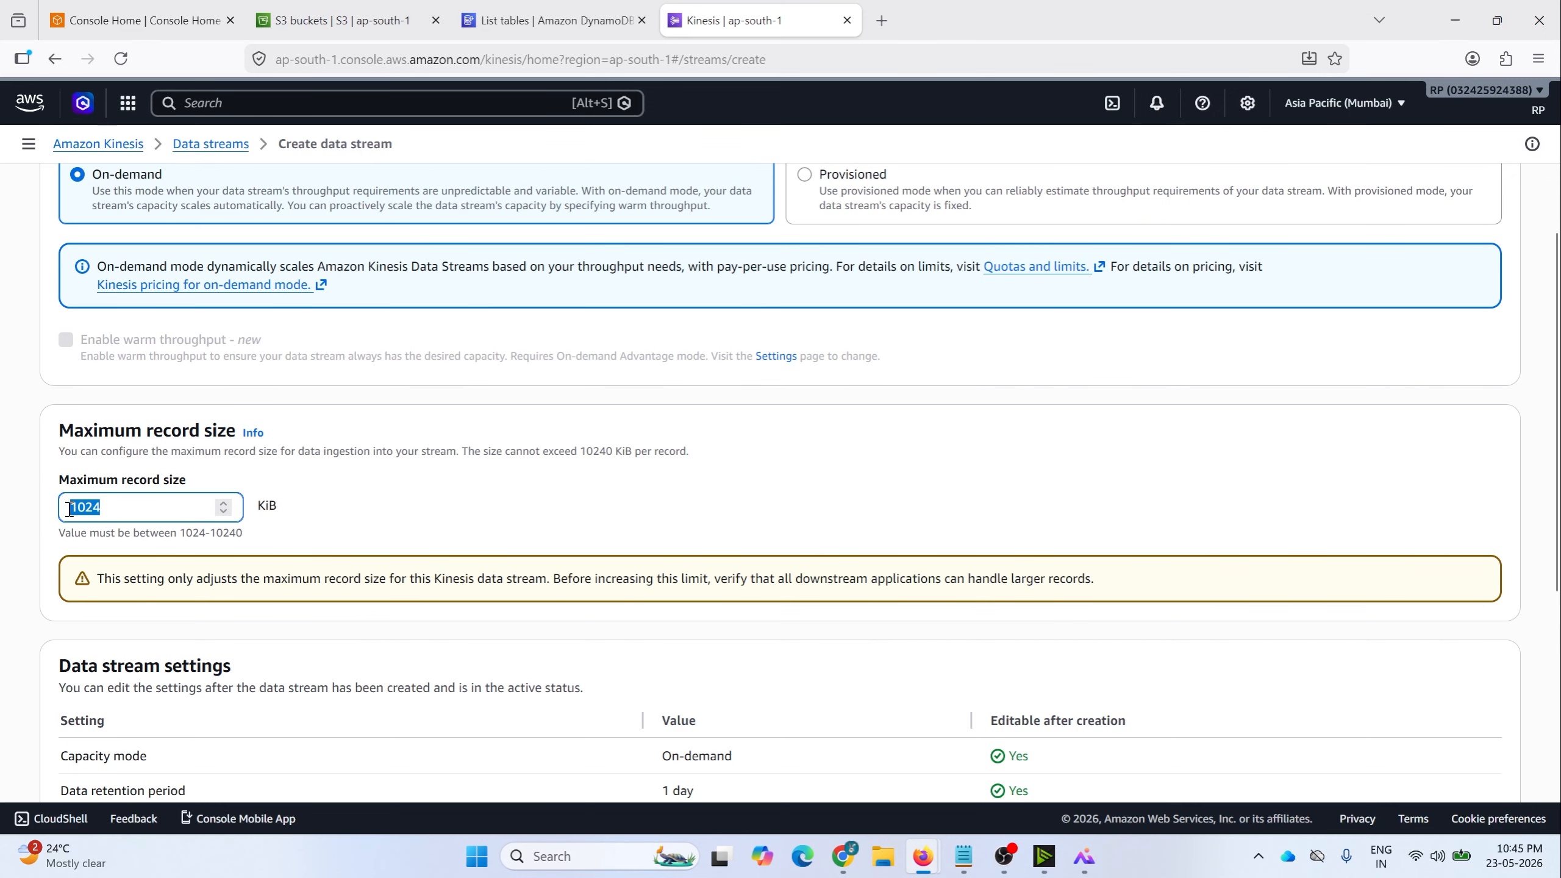
pyautogui.scroll(-5, 585, 529)
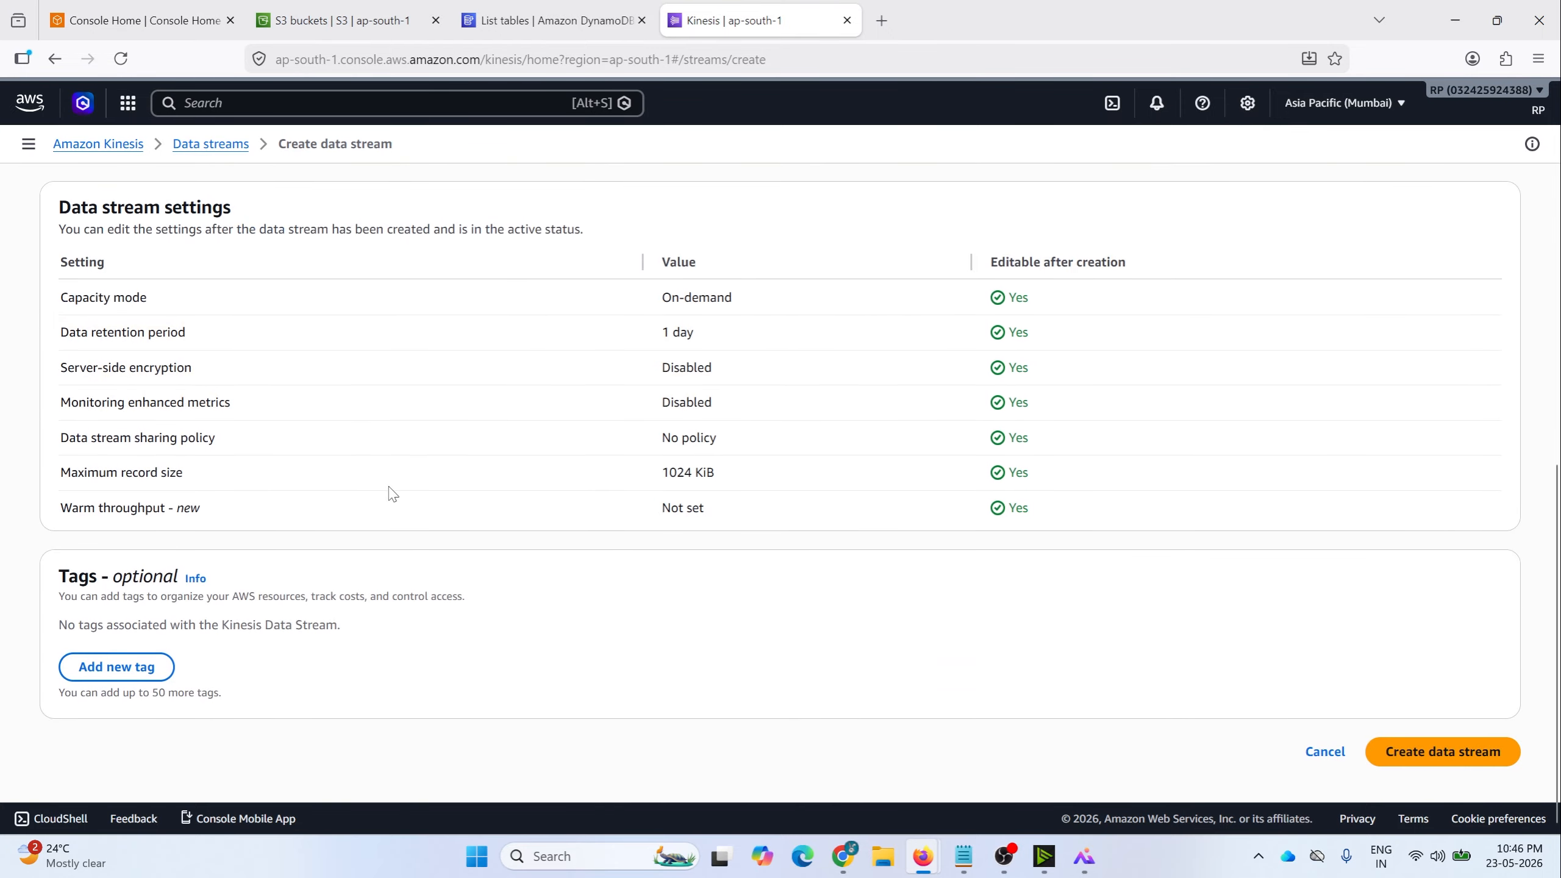
pyautogui.scroll(6, 367, 547)
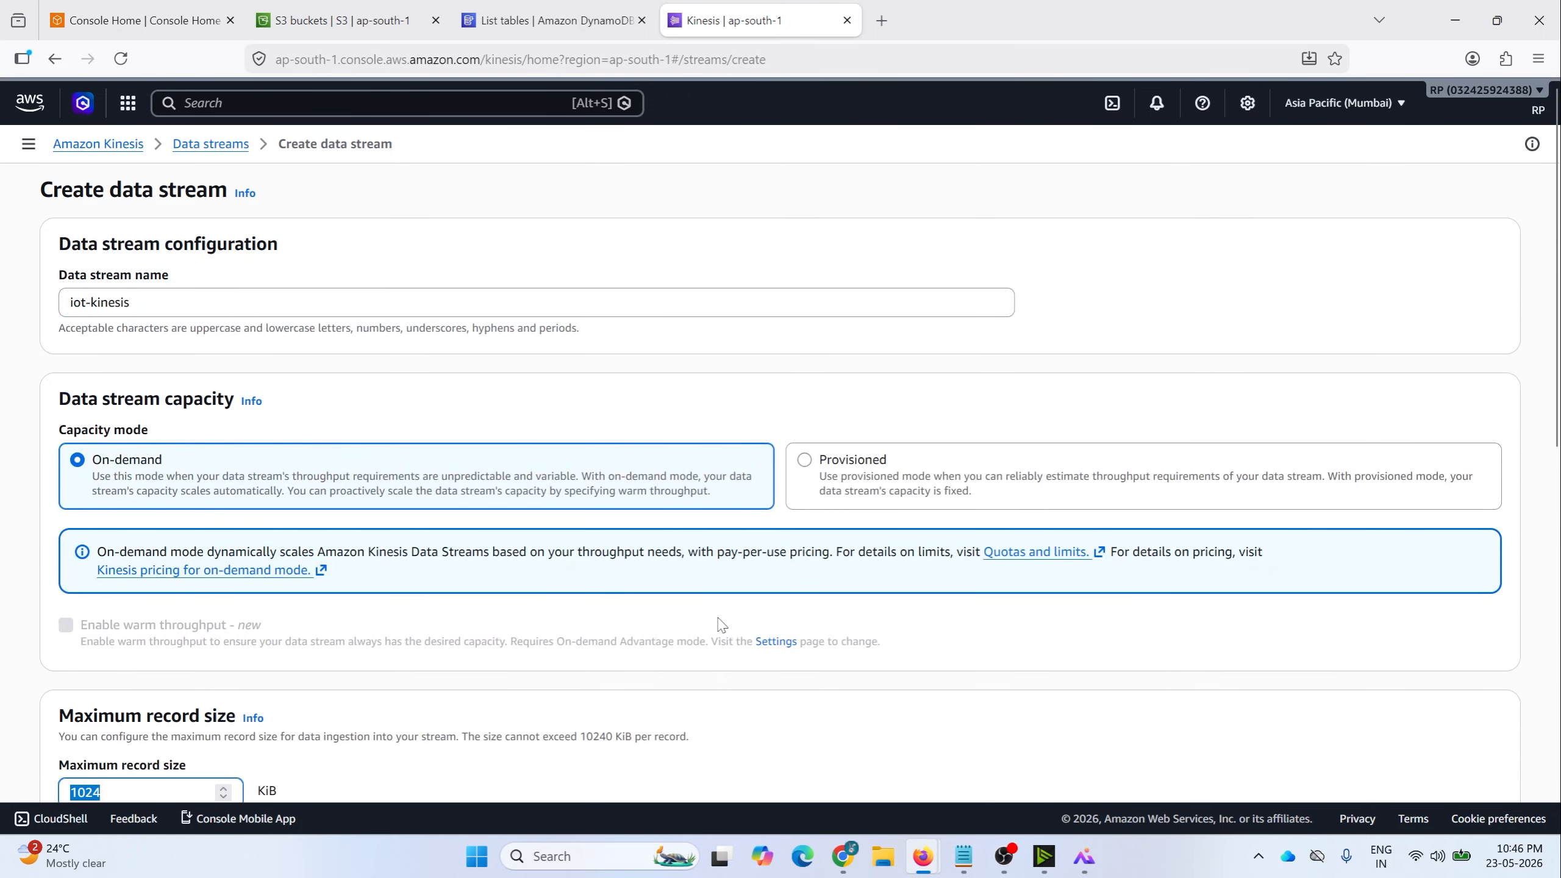
pyautogui.scroll(-6, 475, 491)
pyautogui.click(1462, 759)
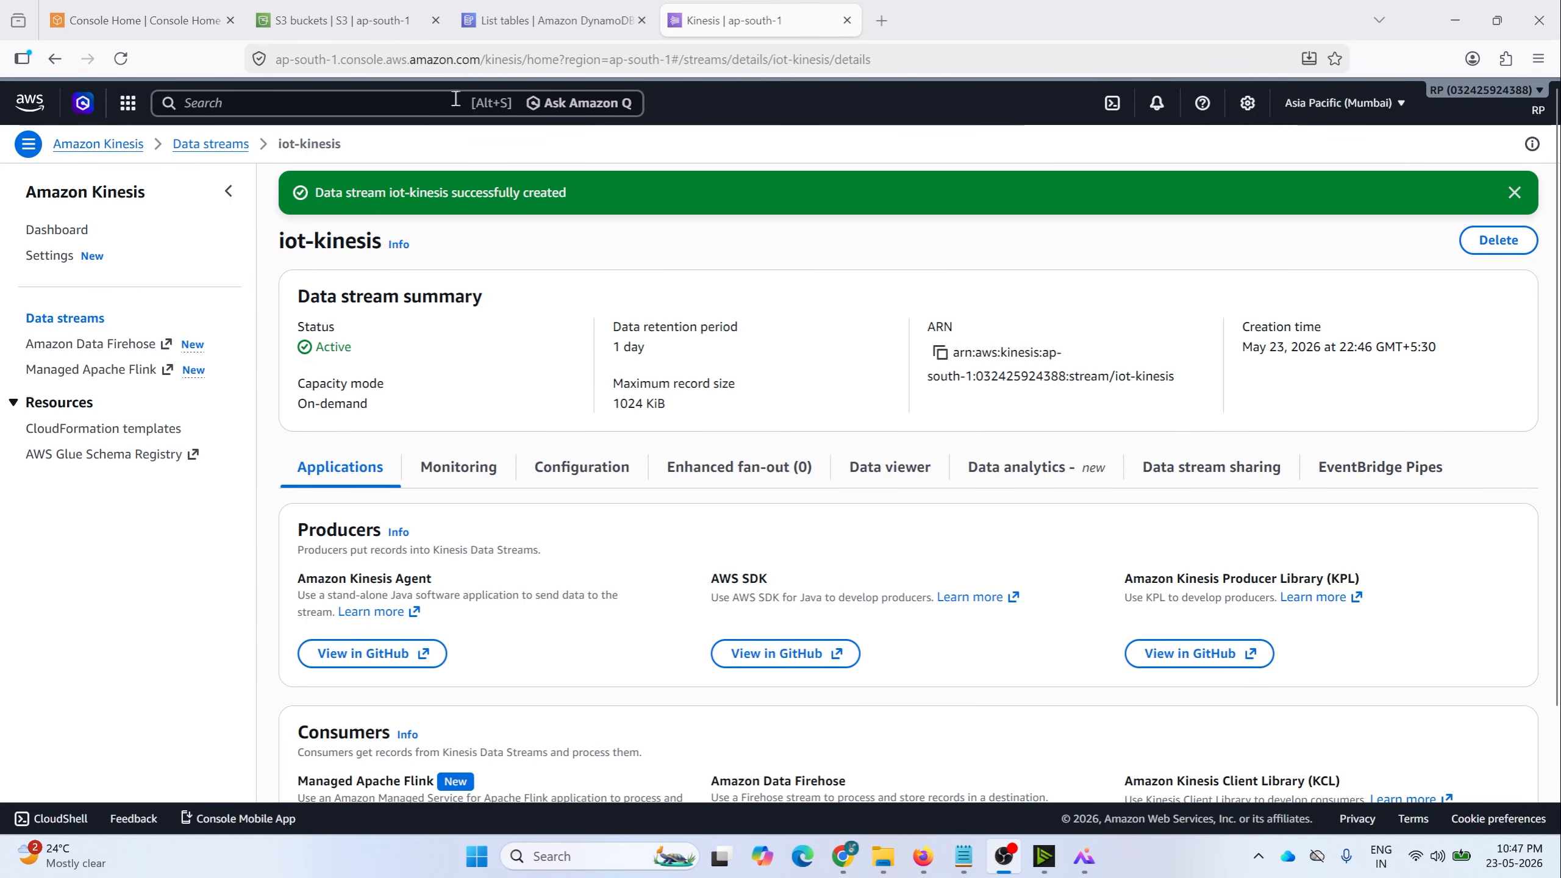
# Step: Switch to the image viewer and examine the IoT Rule part of the system design diagram
pyautogui.click(1083, 861)
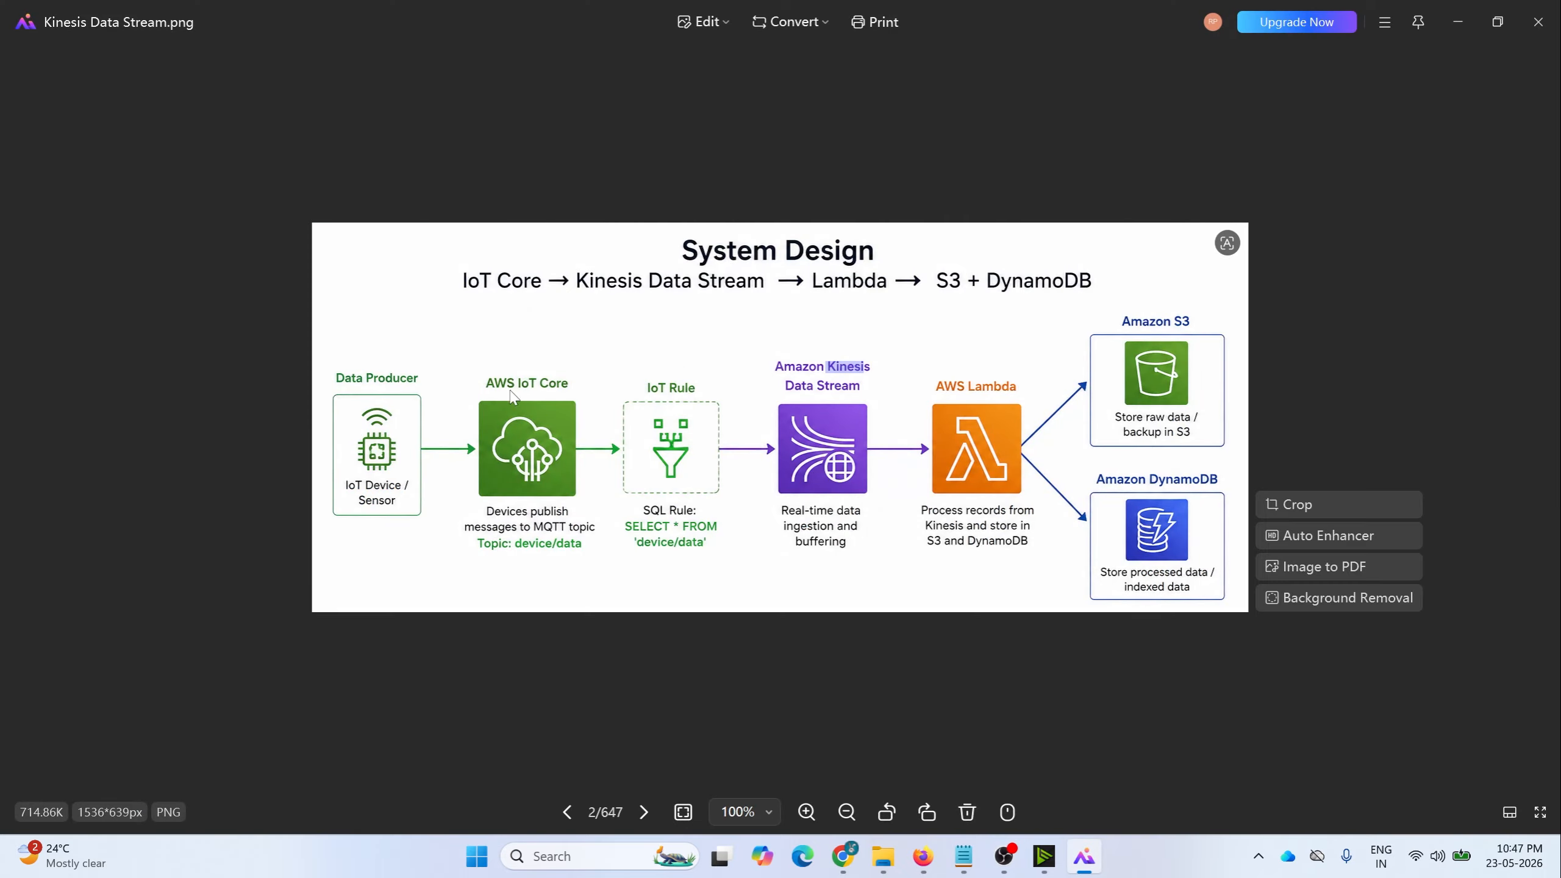
pyautogui.moveTo(645, 387); pyautogui.dragTo(701, 389)
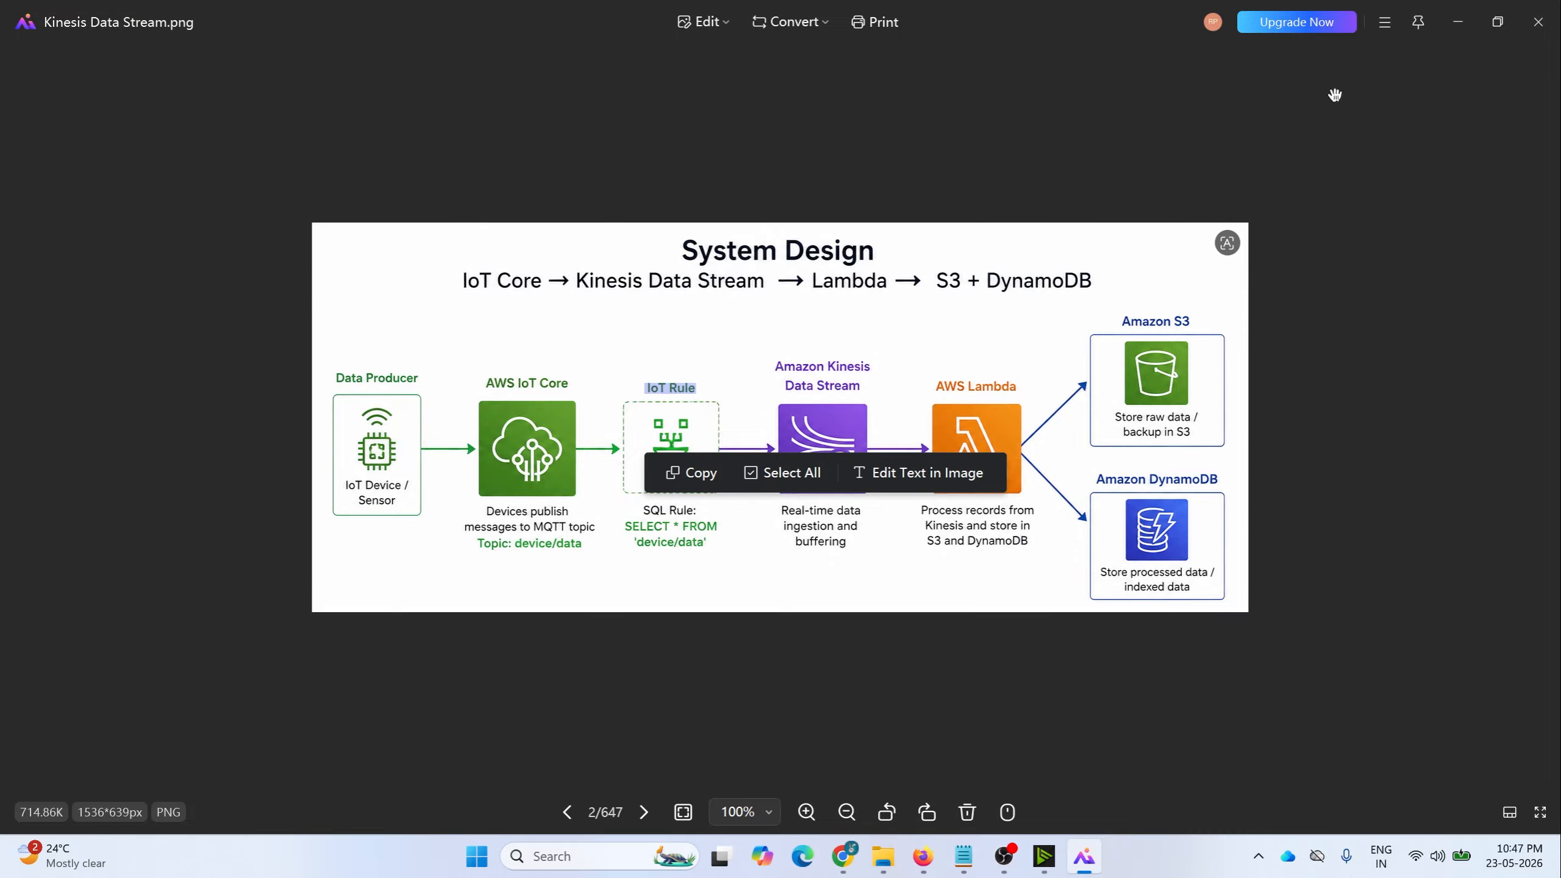
pyautogui.click(1458, 21)
# Step: Search the AWS console for iot and open IoT Core in a new tab
pyautogui.click(366, 102)
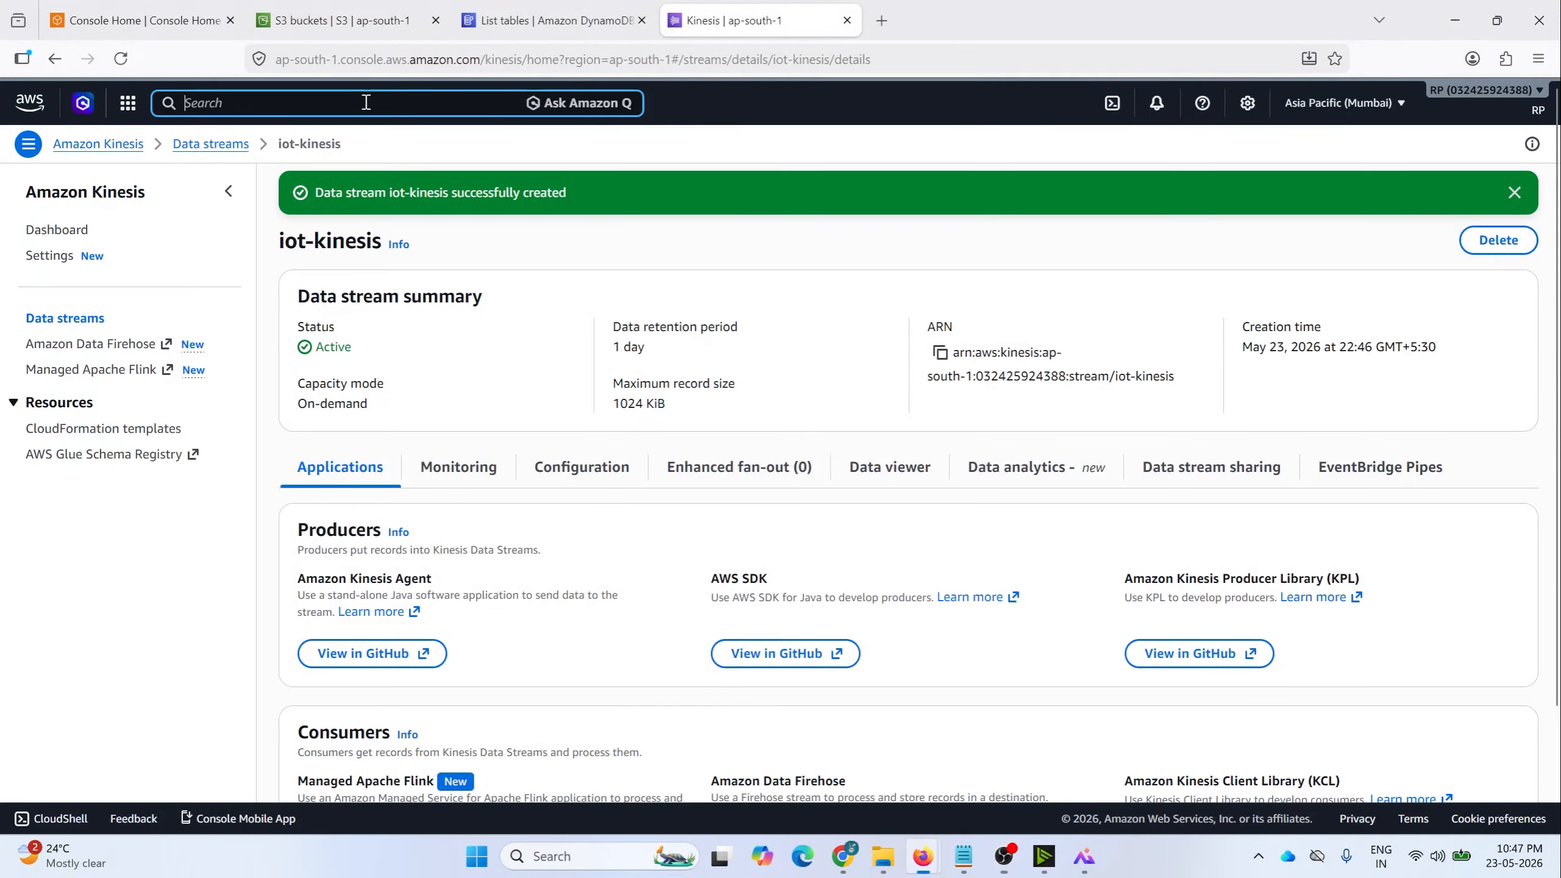
pyautogui.write('iotE')
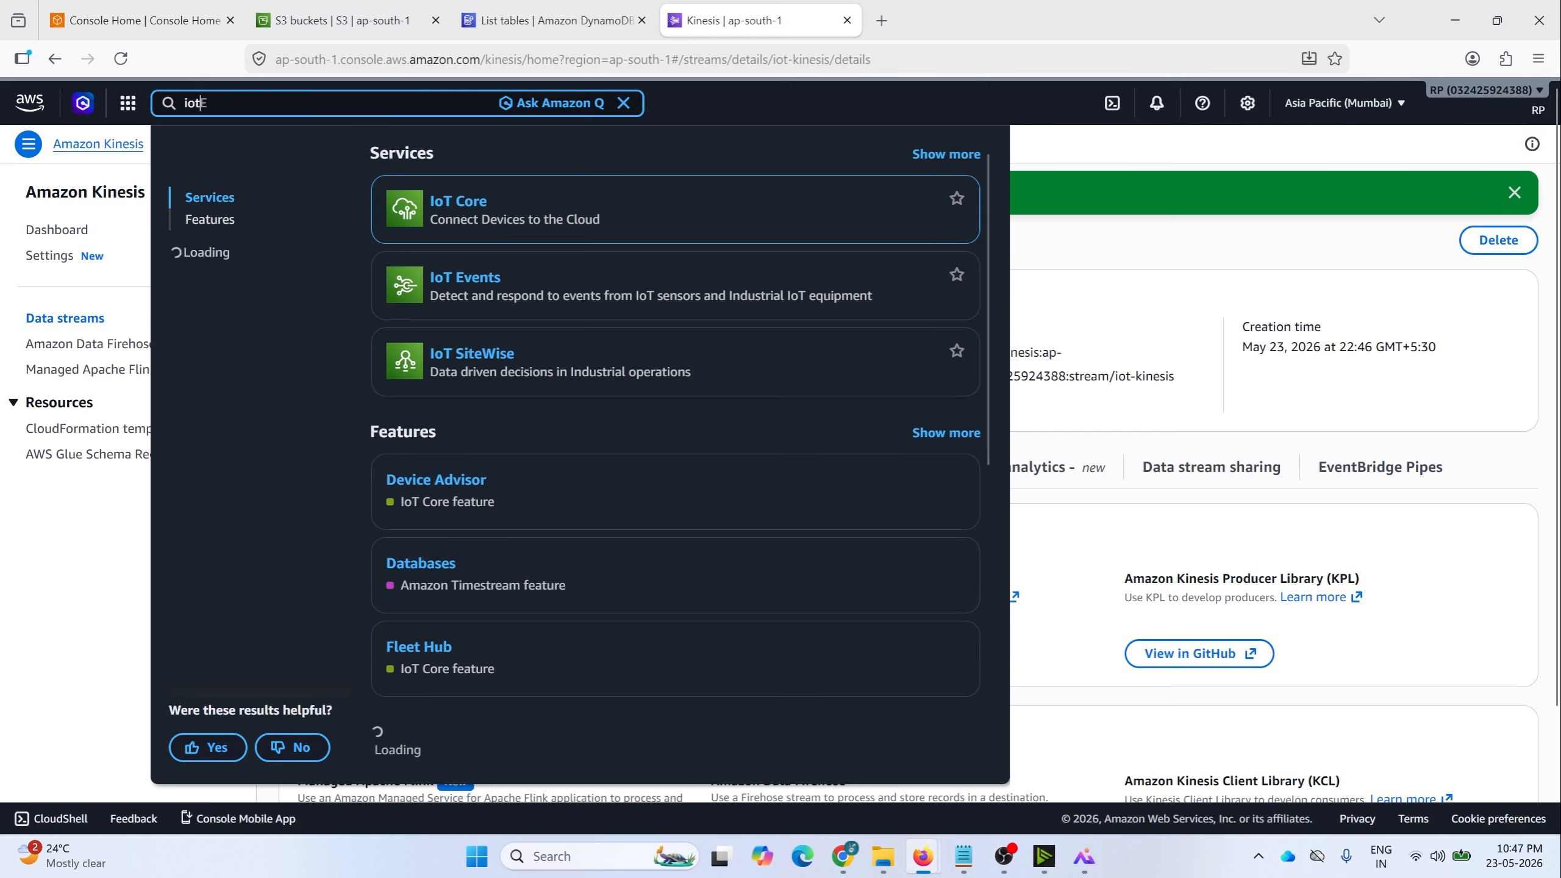
pyautogui.middleClick(458, 204)
pyautogui.click(928, 20)
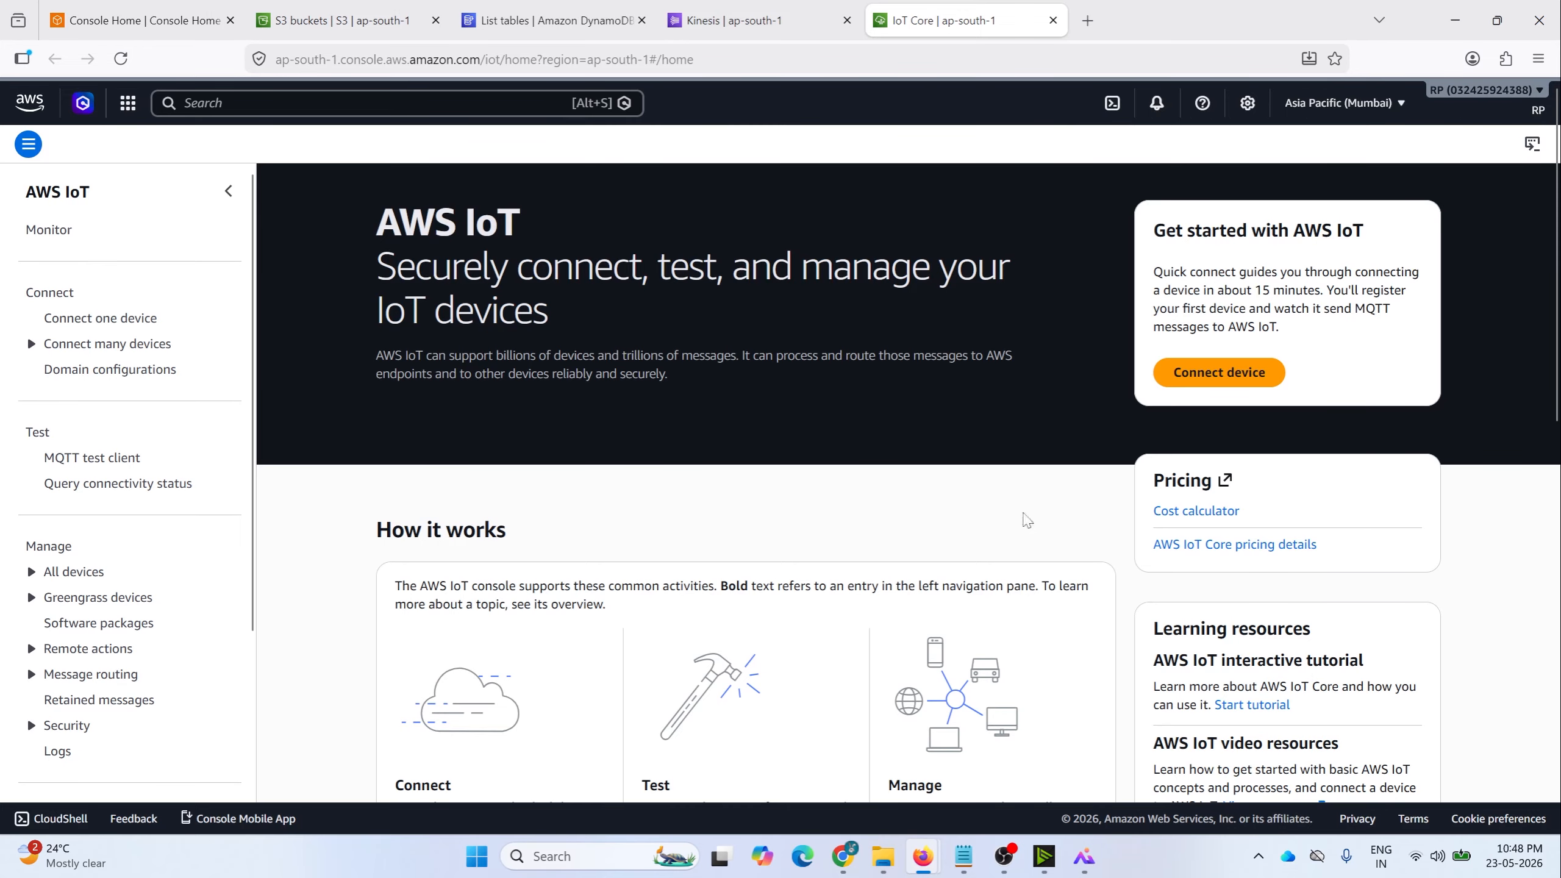
# Step: Check the system design diagram again, starting at the data producer, and return to the AWS IoT console
pyautogui.click(1085, 858)
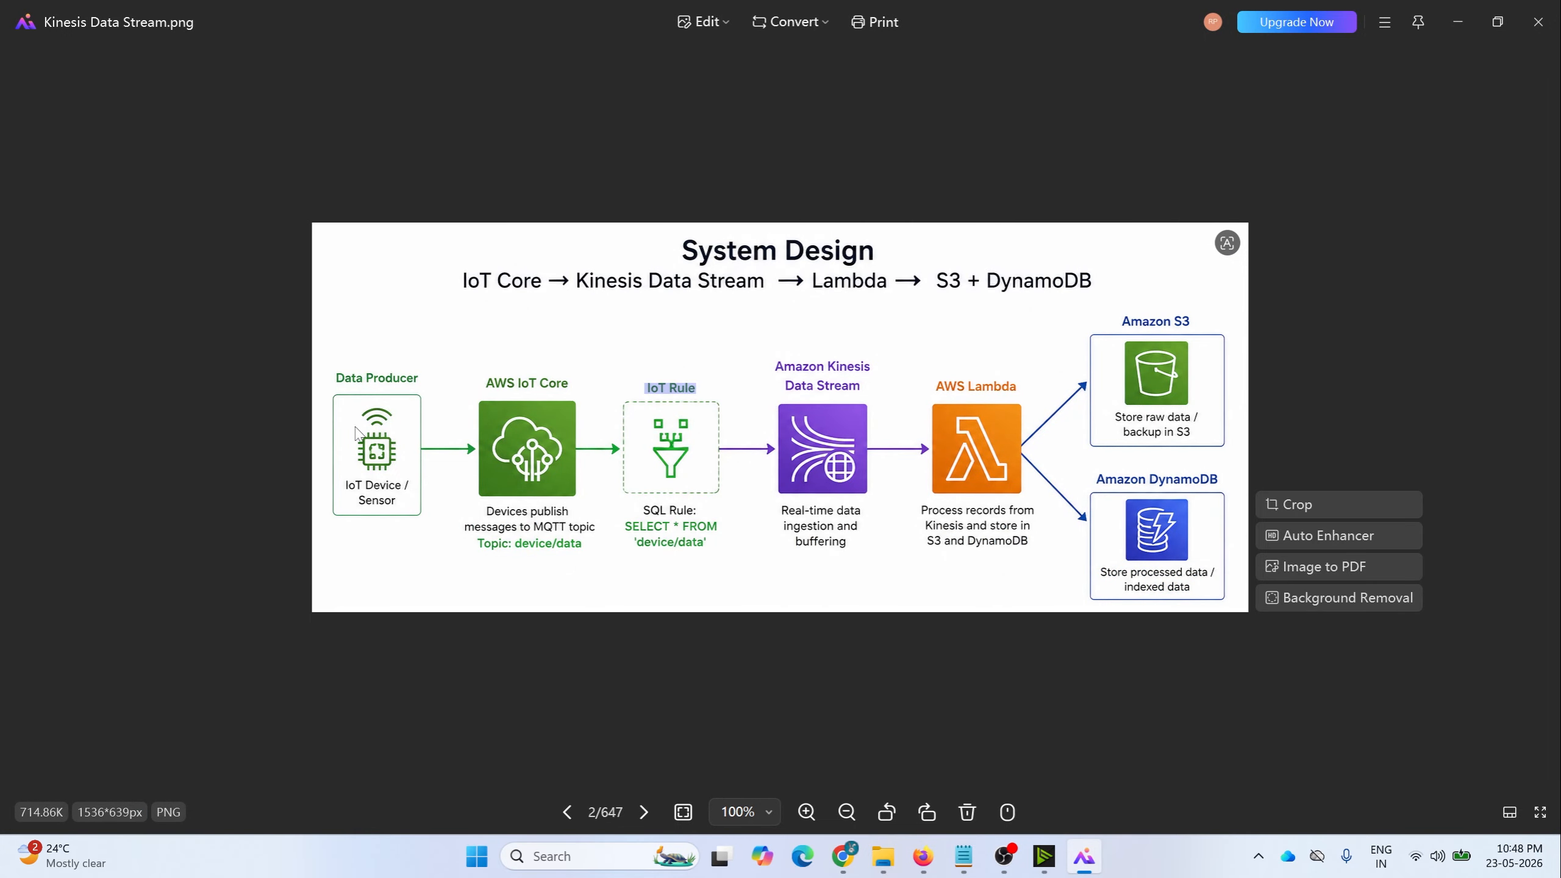
pyautogui.click(1458, 22)
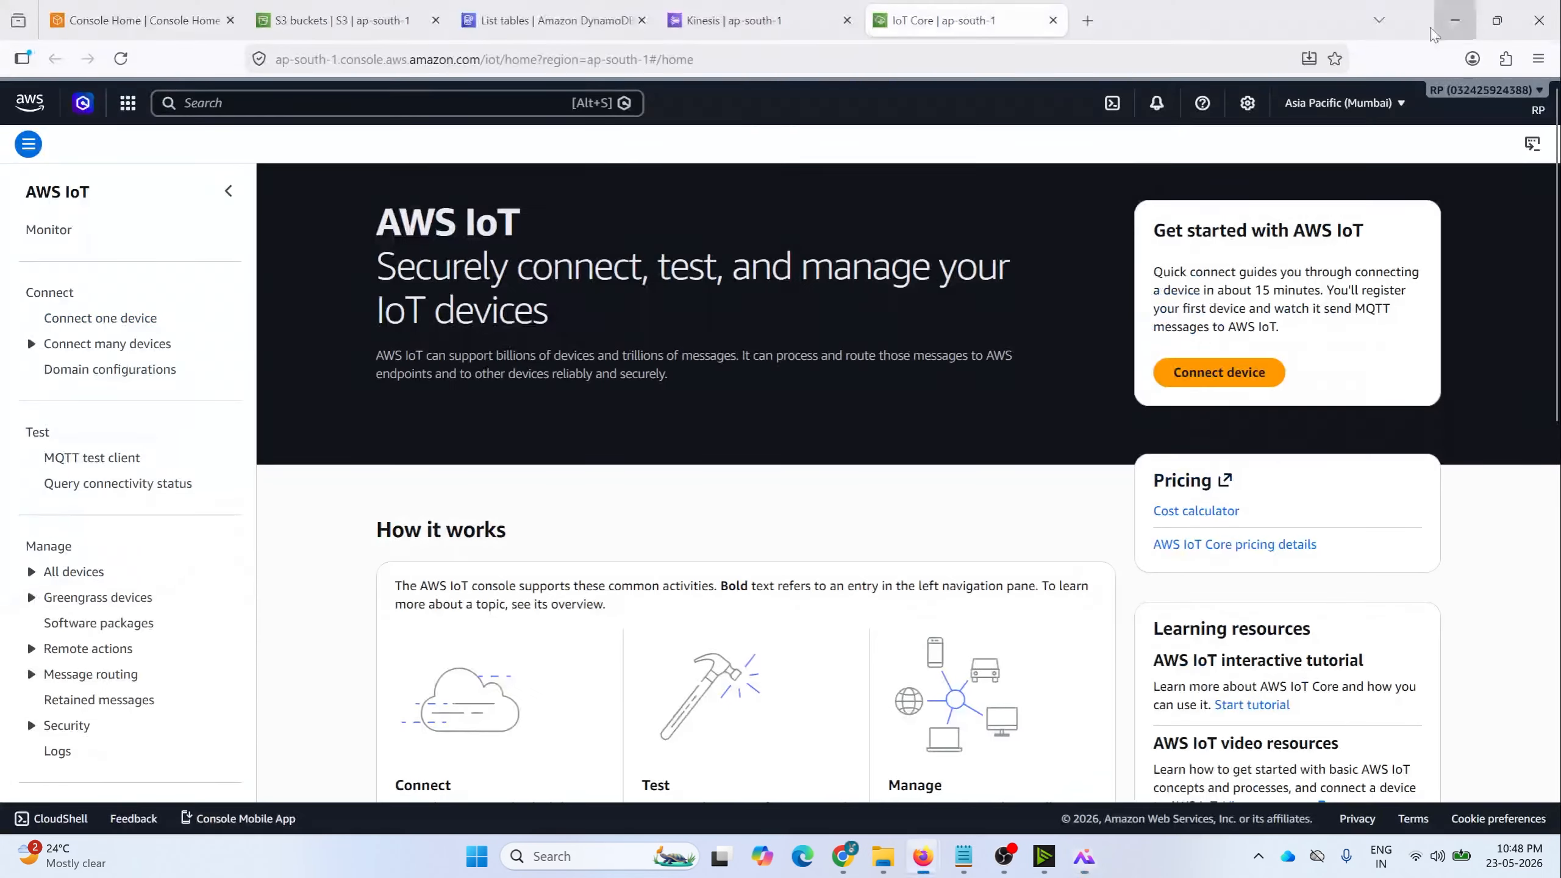
pyautogui.click(66, 321)
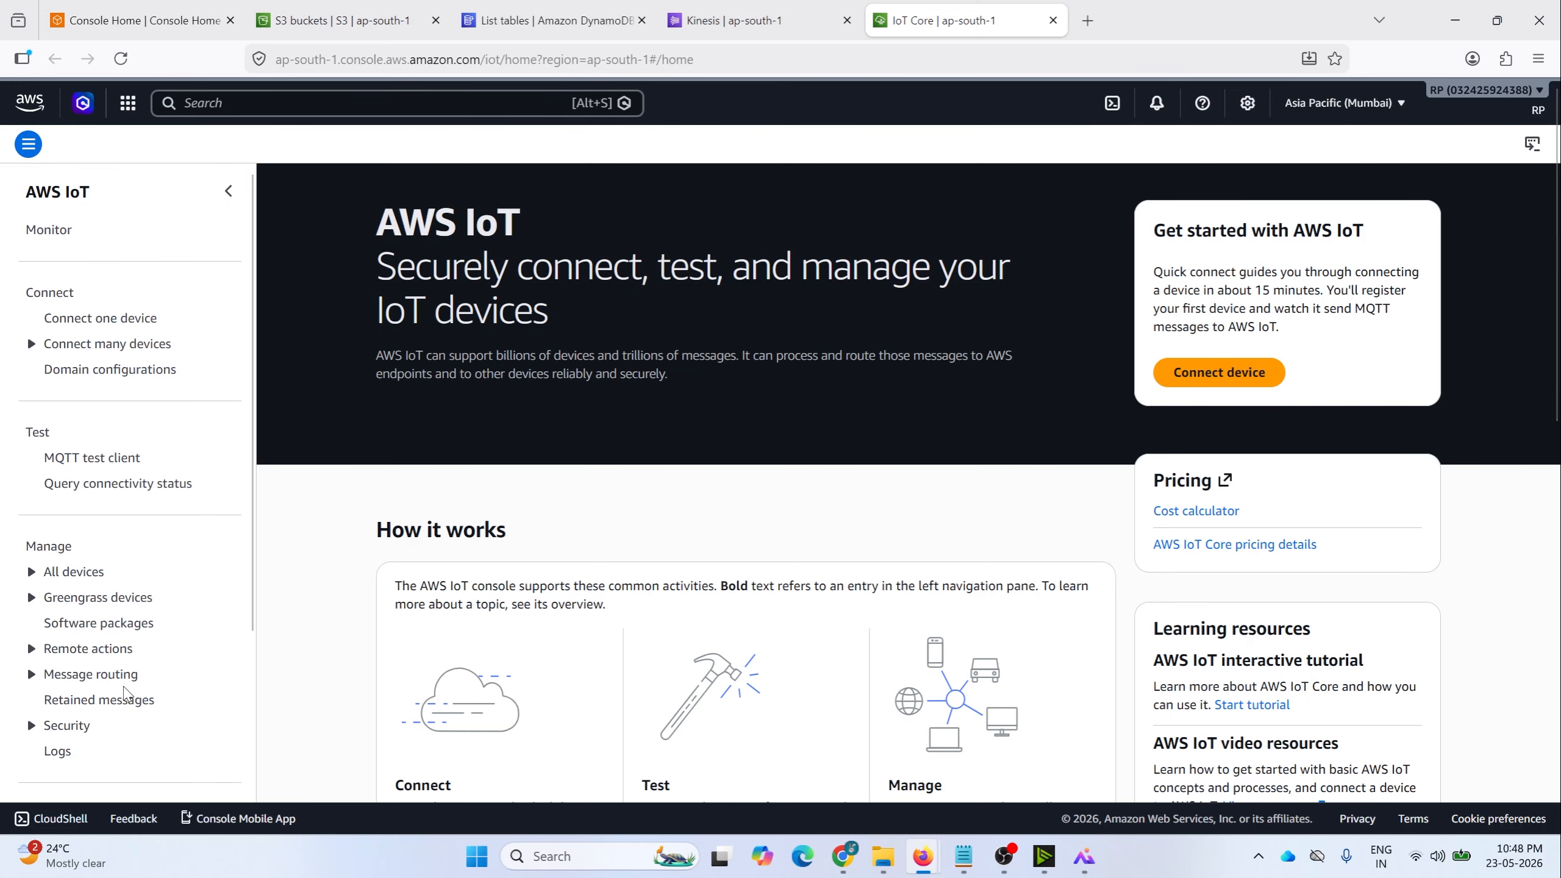
pyautogui.moveTo(711, 24)
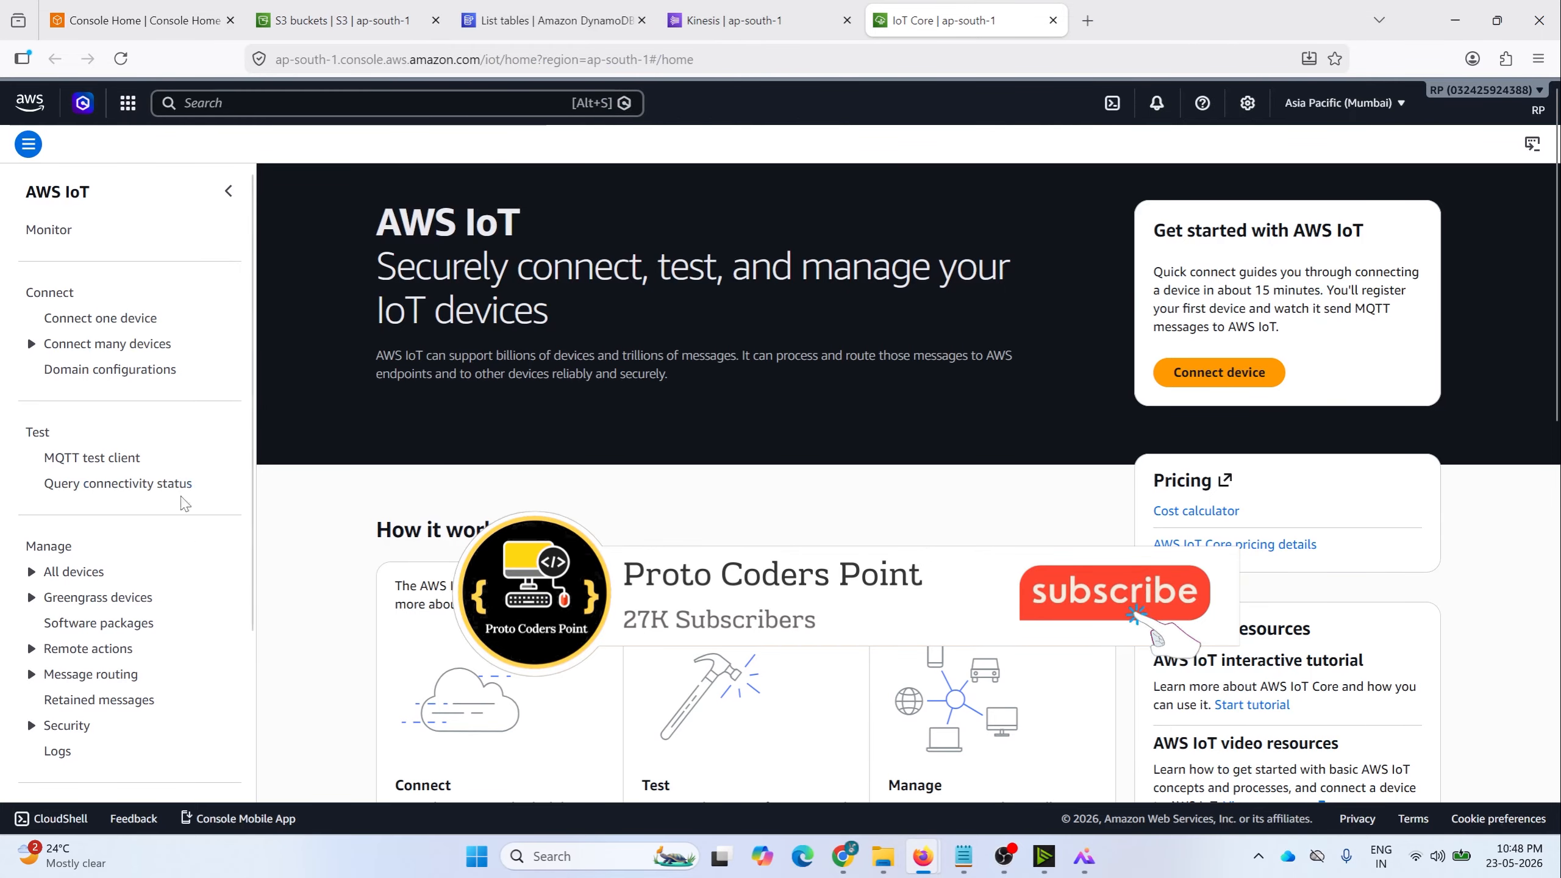
# Step: Open the Create single thing wizard, review its thing properties and device certificate steps, and return to the AWS IoT home page without creating a thing
pyautogui.click(31, 573)
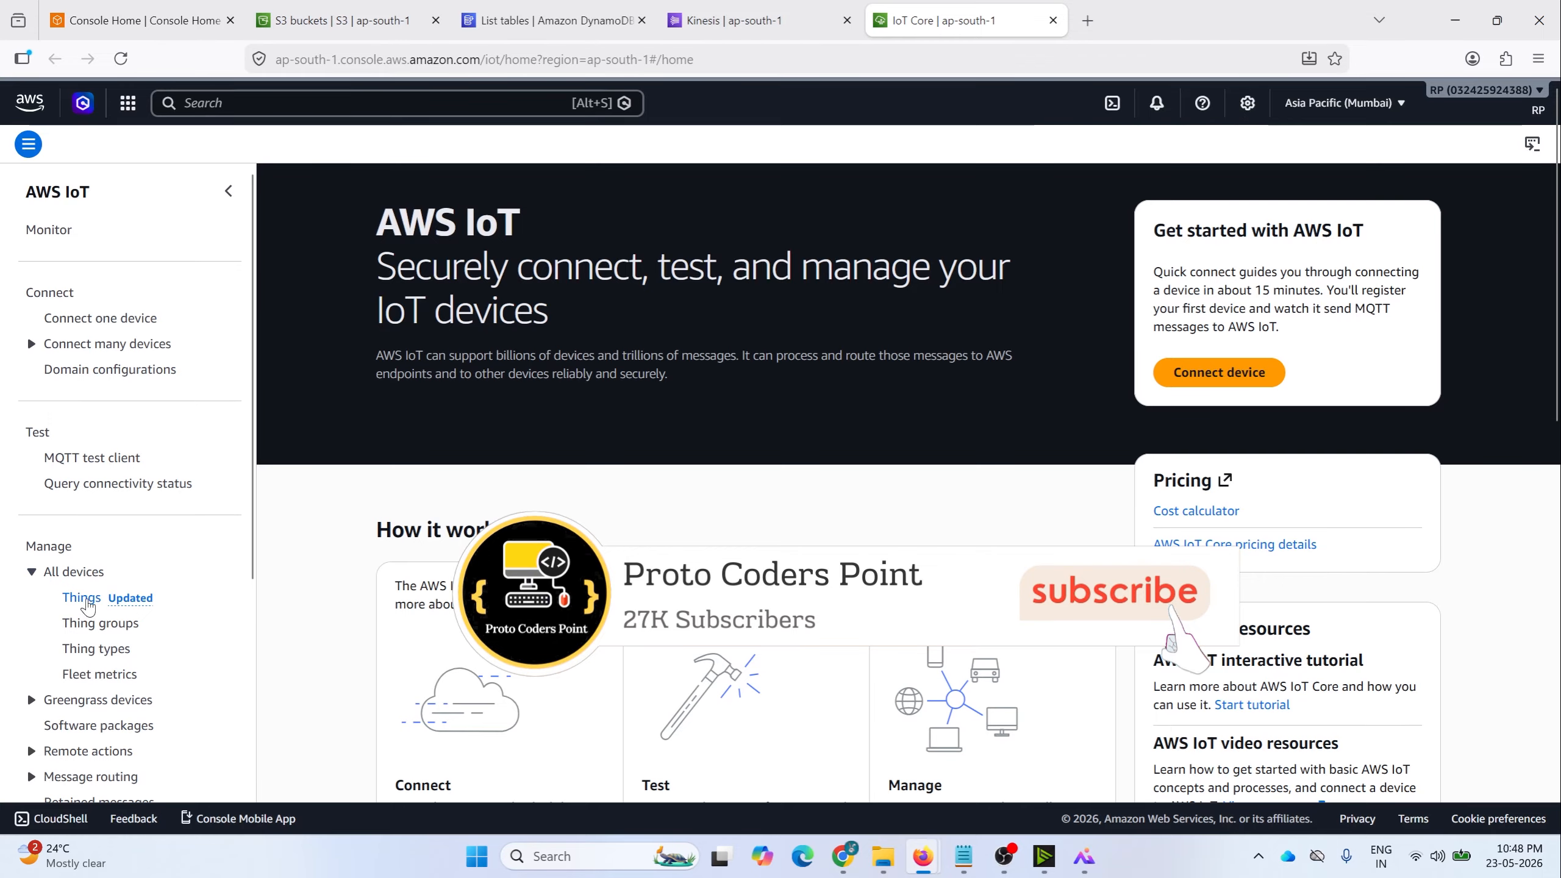
pyautogui.moveTo(252, 316); pyautogui.dragTo(260, 392)
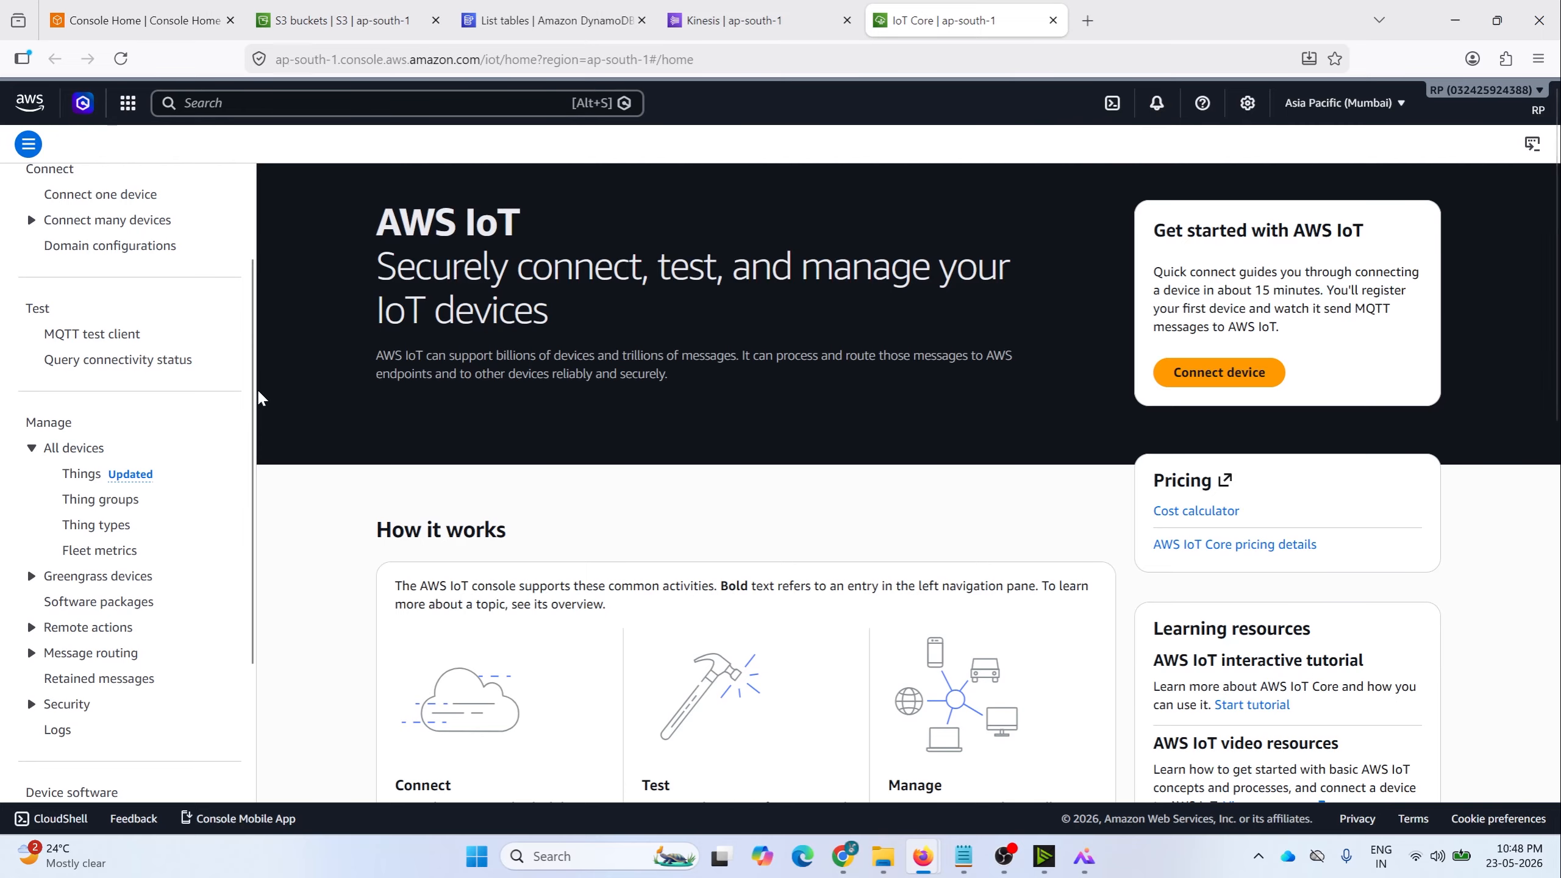
pyautogui.click(75, 481)
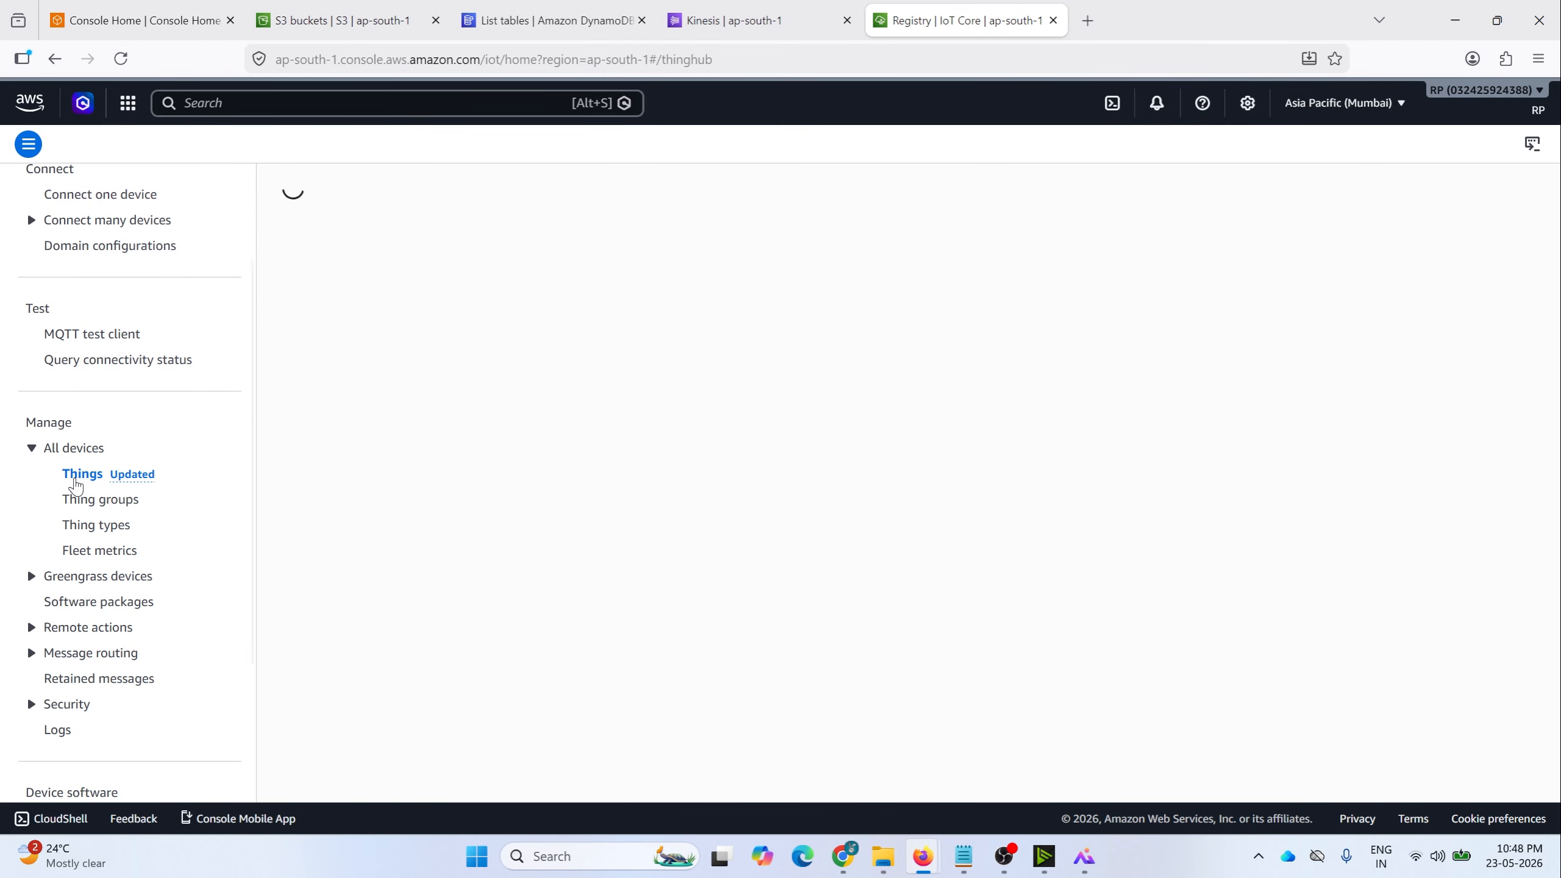
pyautogui.click(1466, 284)
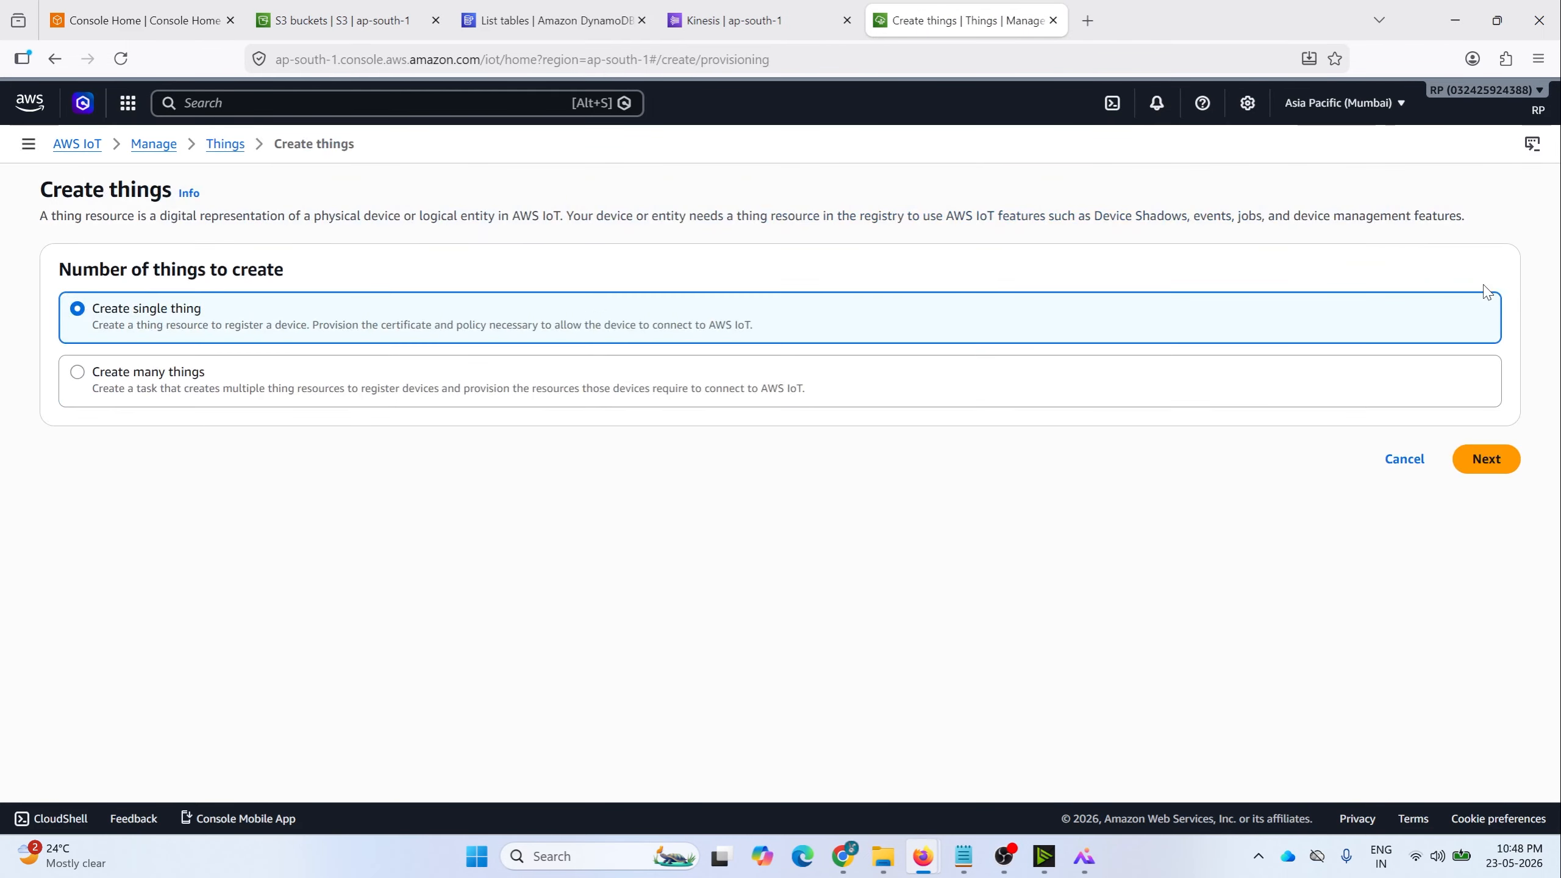
pyautogui.click(1486, 460)
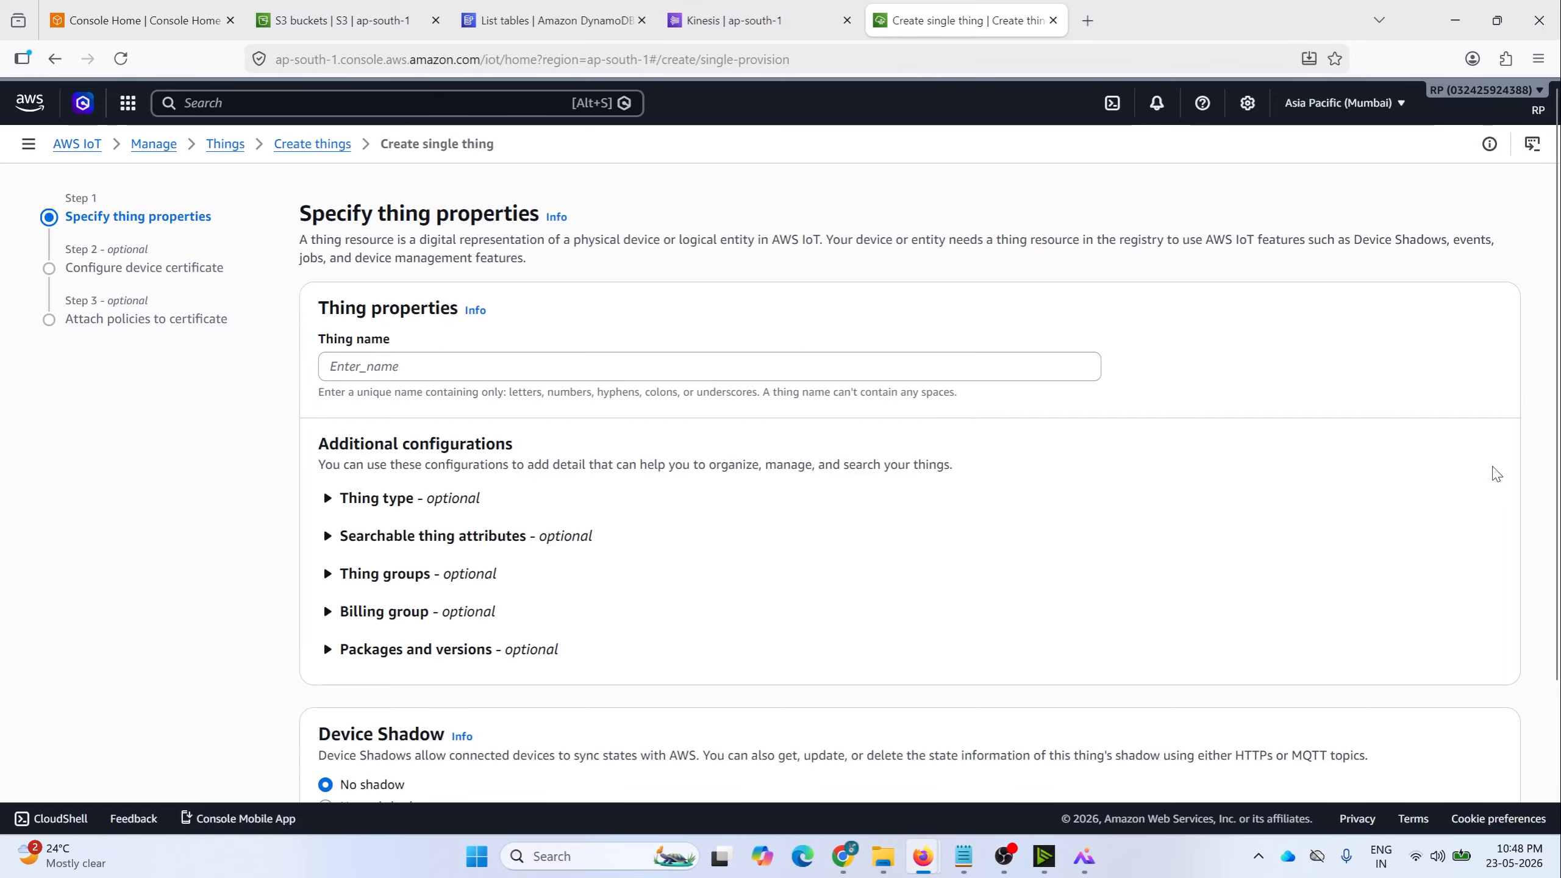
pyautogui.scroll(-3, 814, 396)
pyautogui.scroll(3, 689, 400)
pyautogui.moveTo(69, 269); pyautogui.dragTo(229, 275)
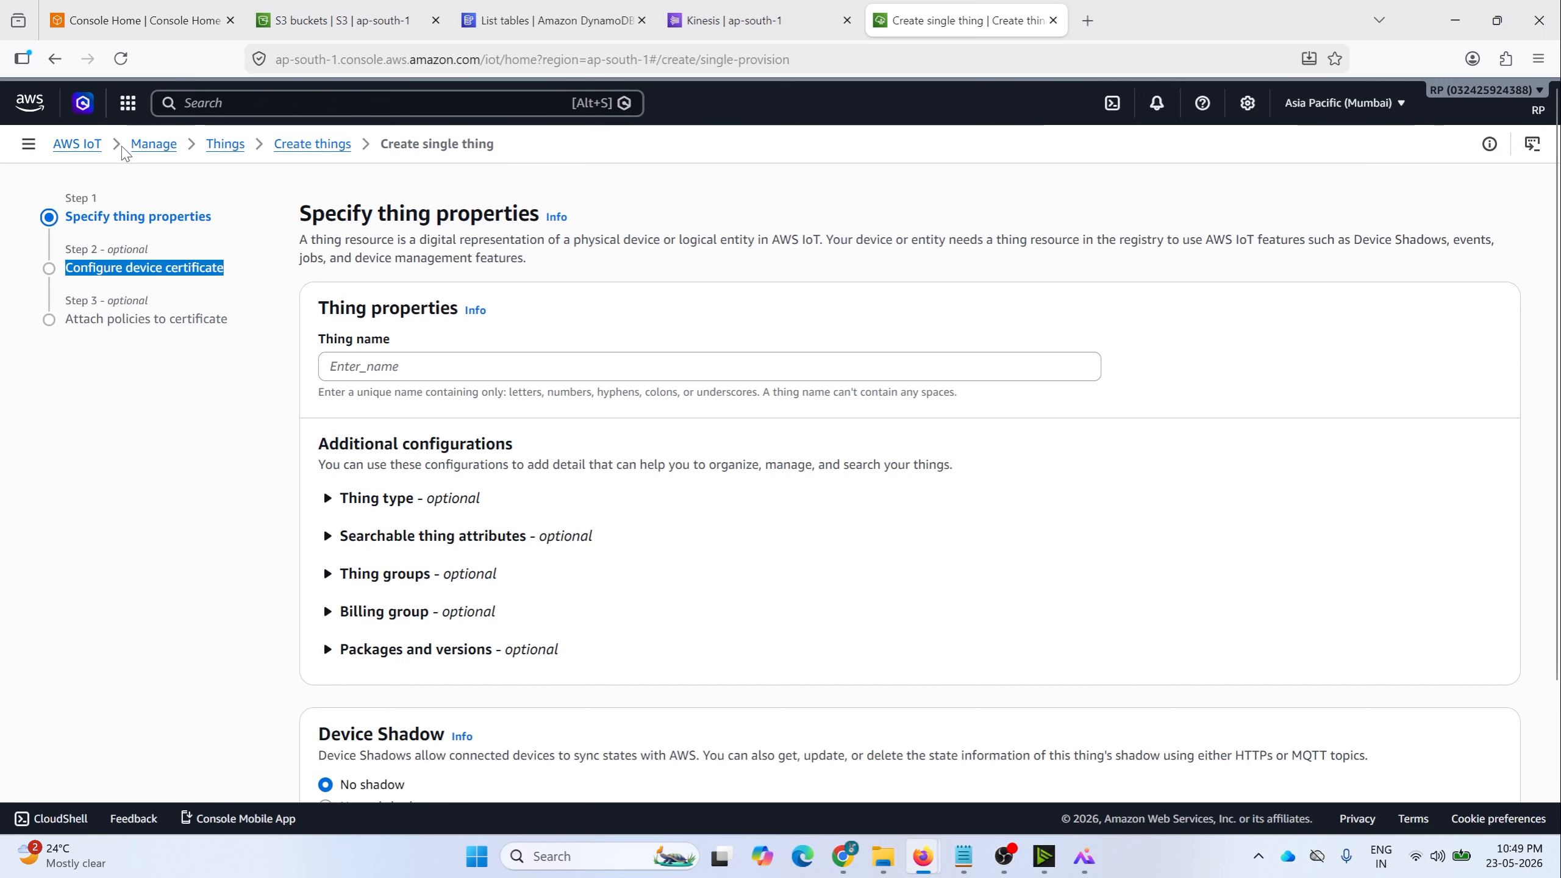
pyautogui.click(95, 154)
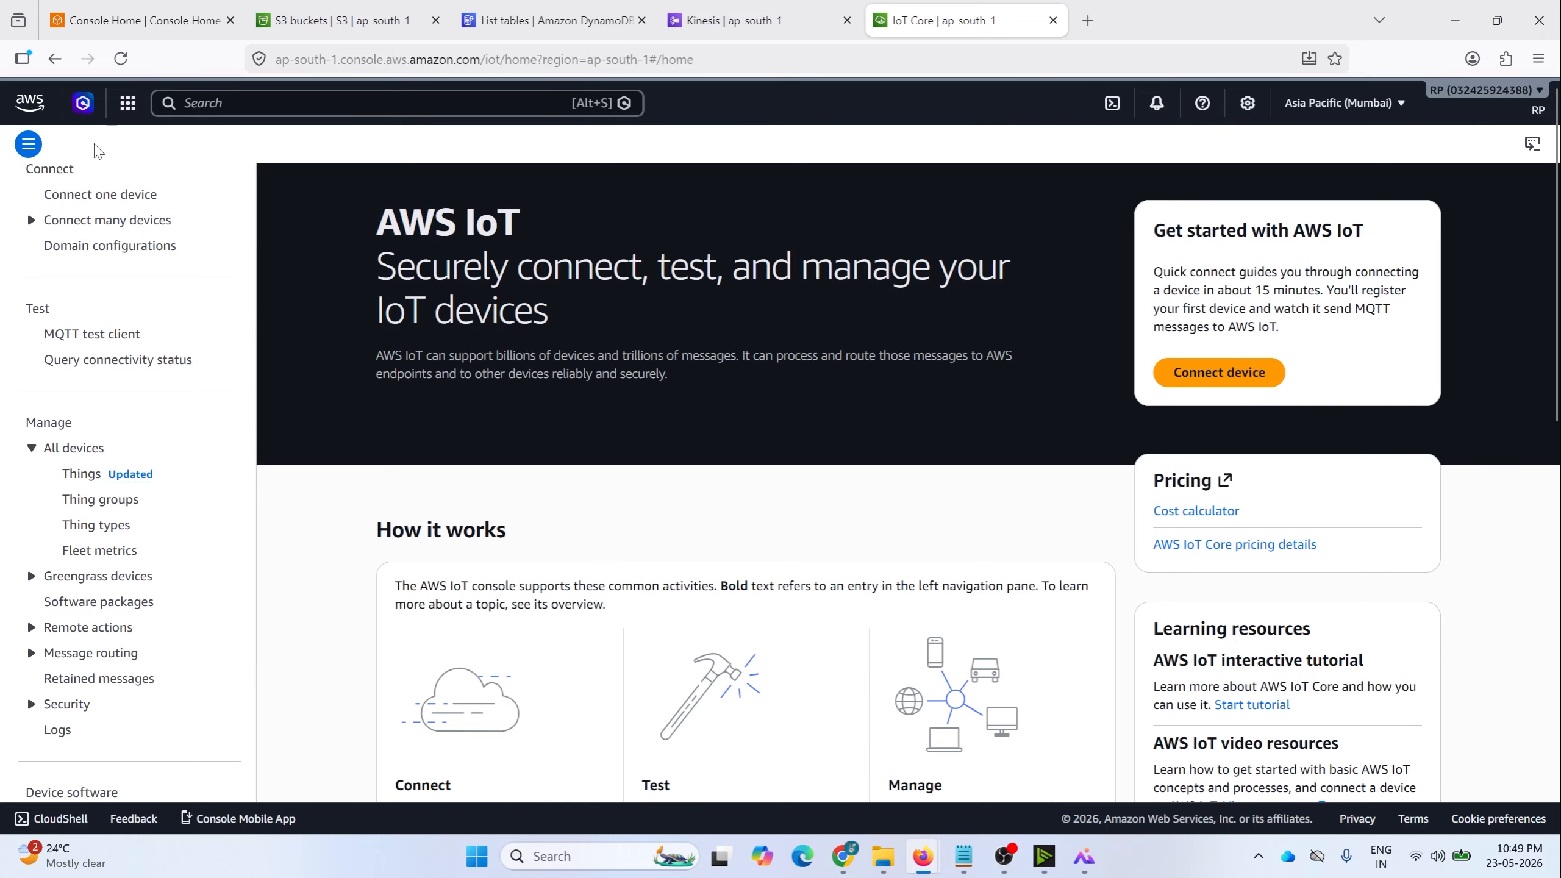
pyautogui.click(33, 454)
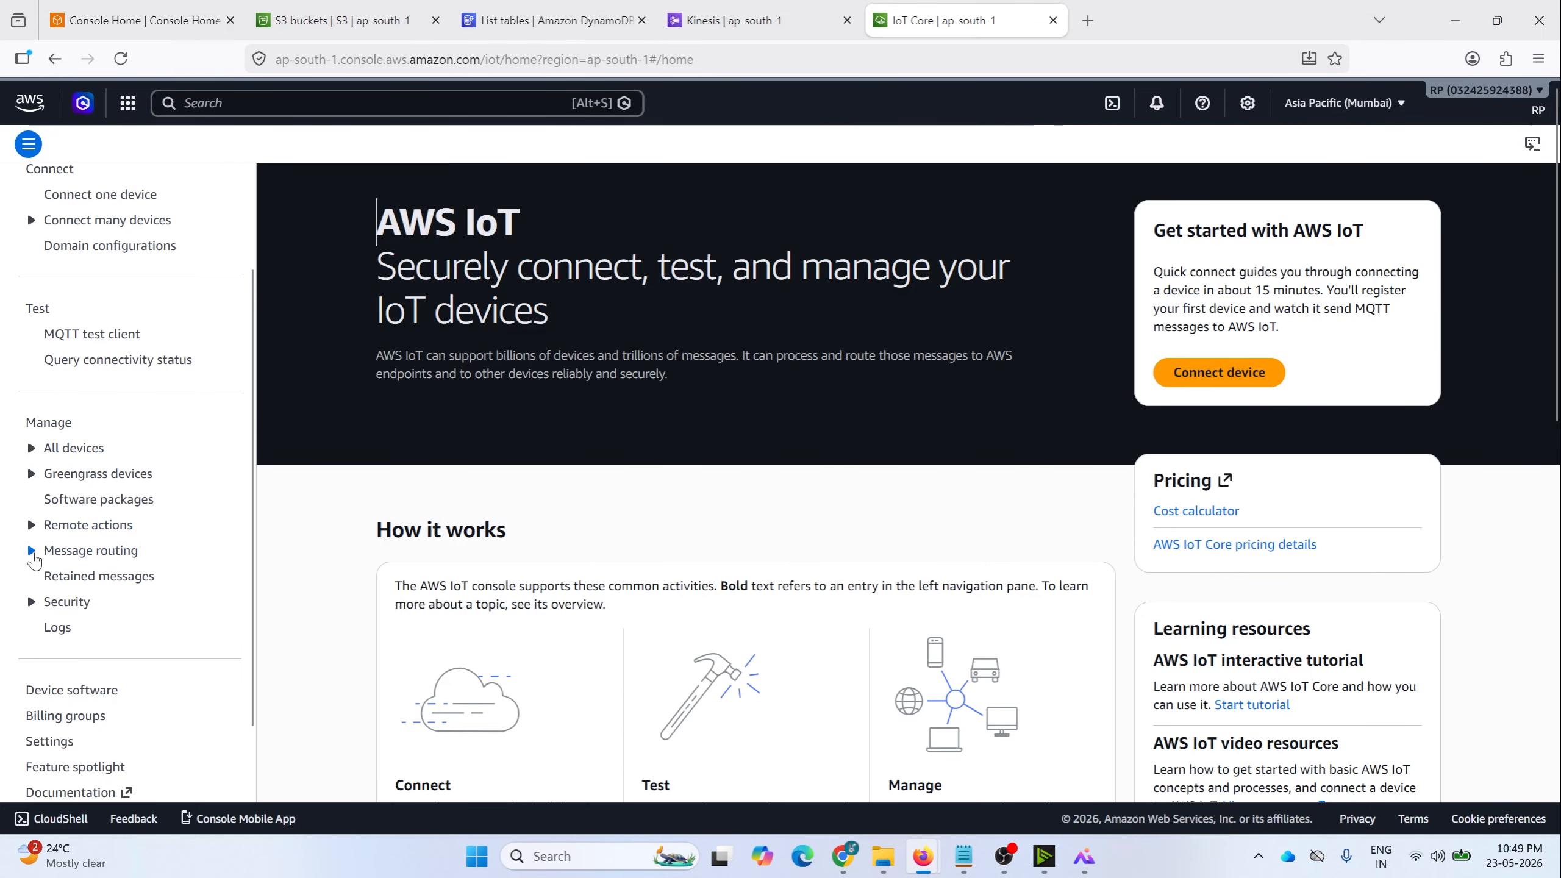
# Step: Review the IoT Rule's SQL statement in the system design diagram, then return to the AWS IoT console
pyautogui.click(1084, 856)
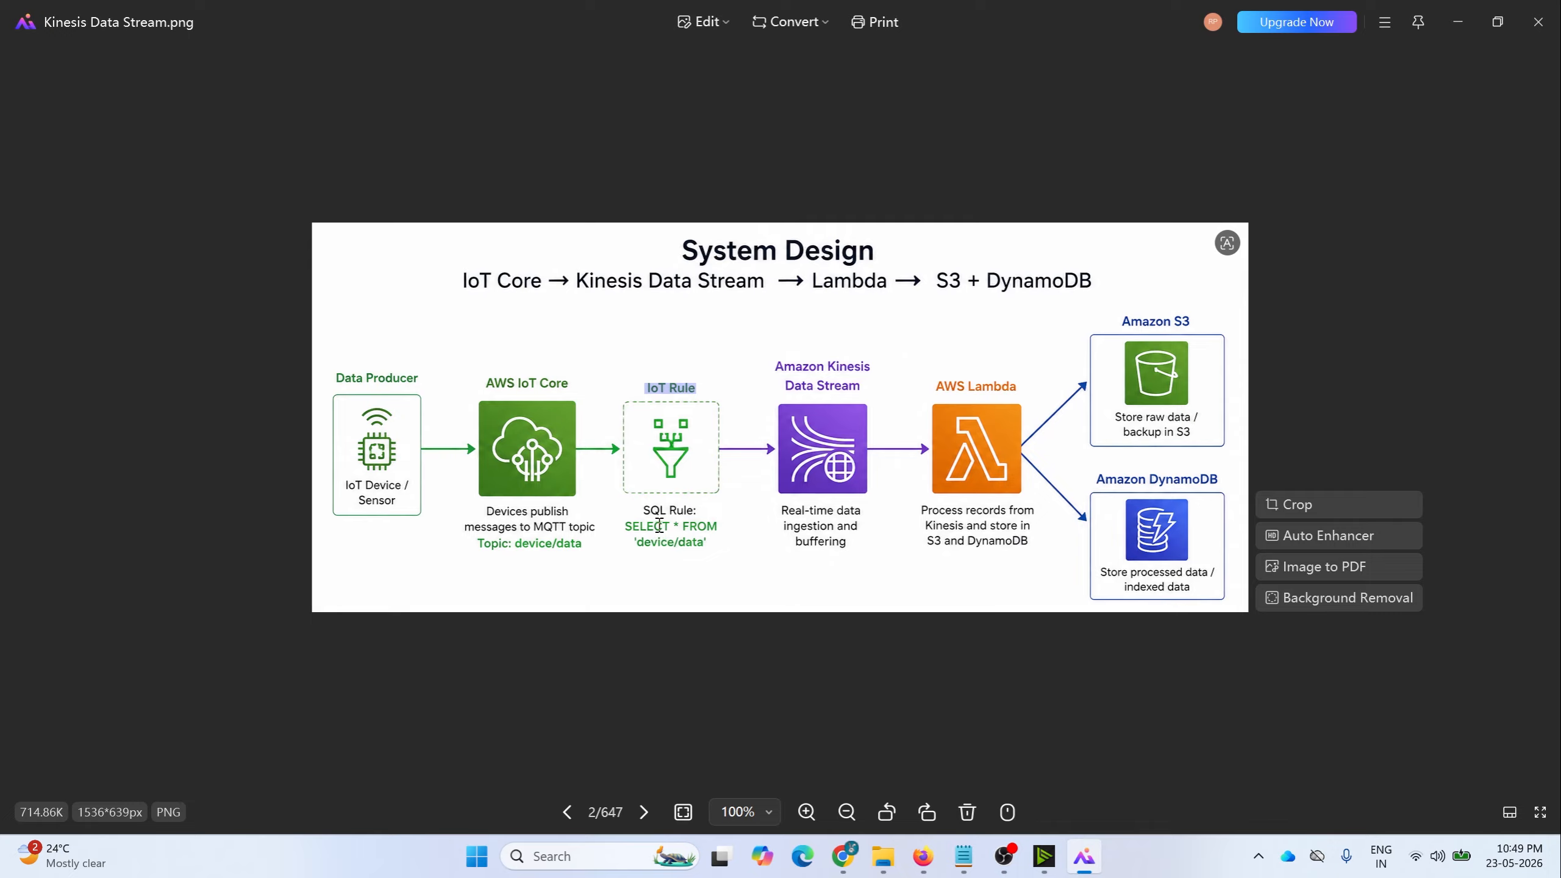
pyautogui.click(1458, 22)
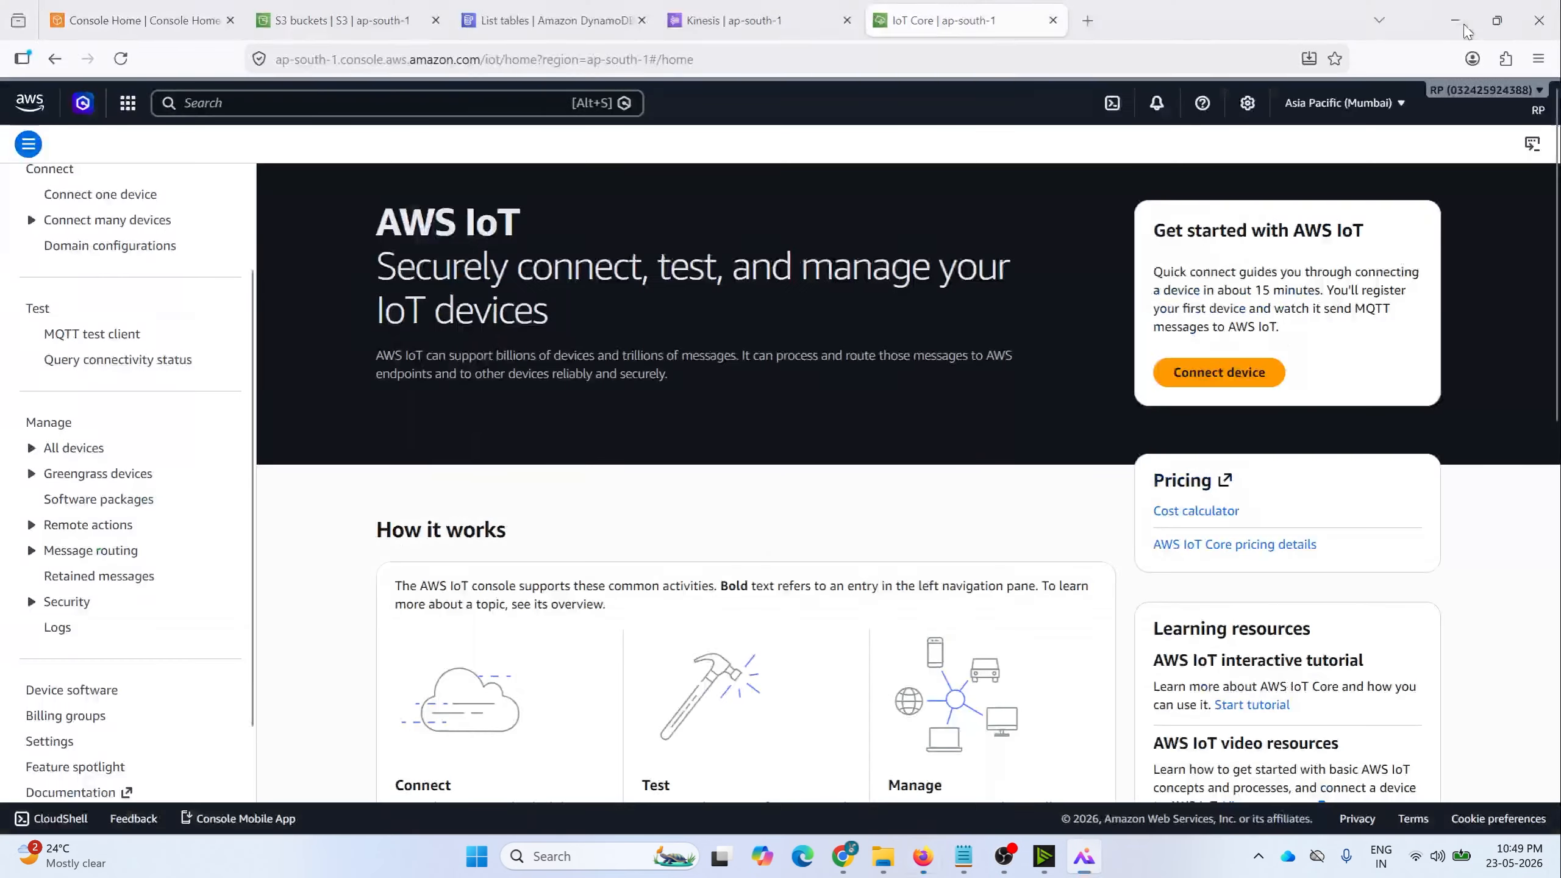
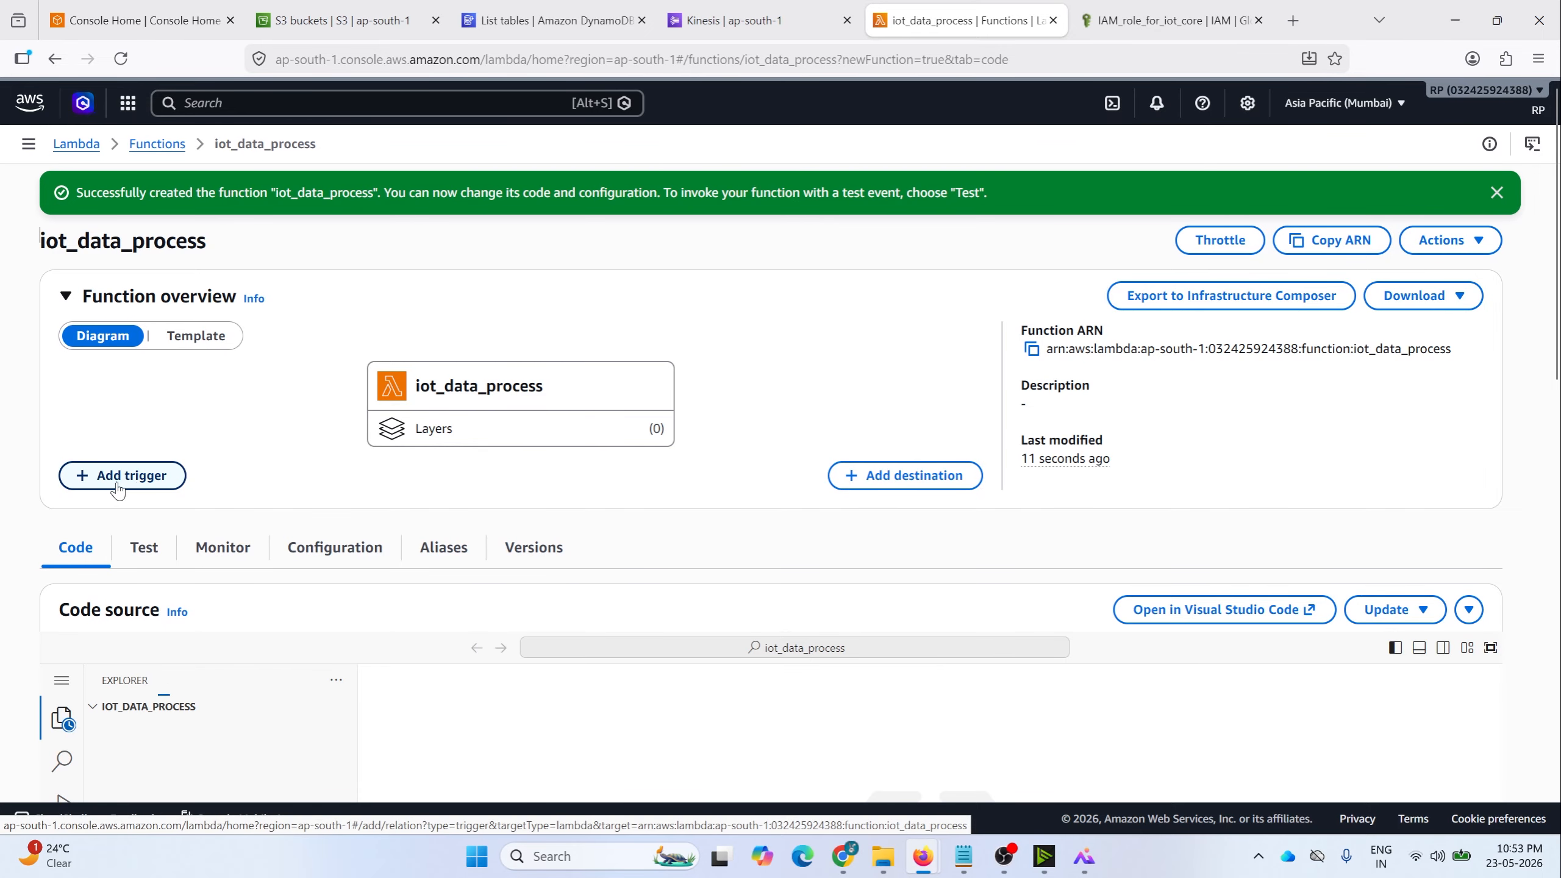
pyautogui.click(141, 487)
pyautogui.click(186, 287)
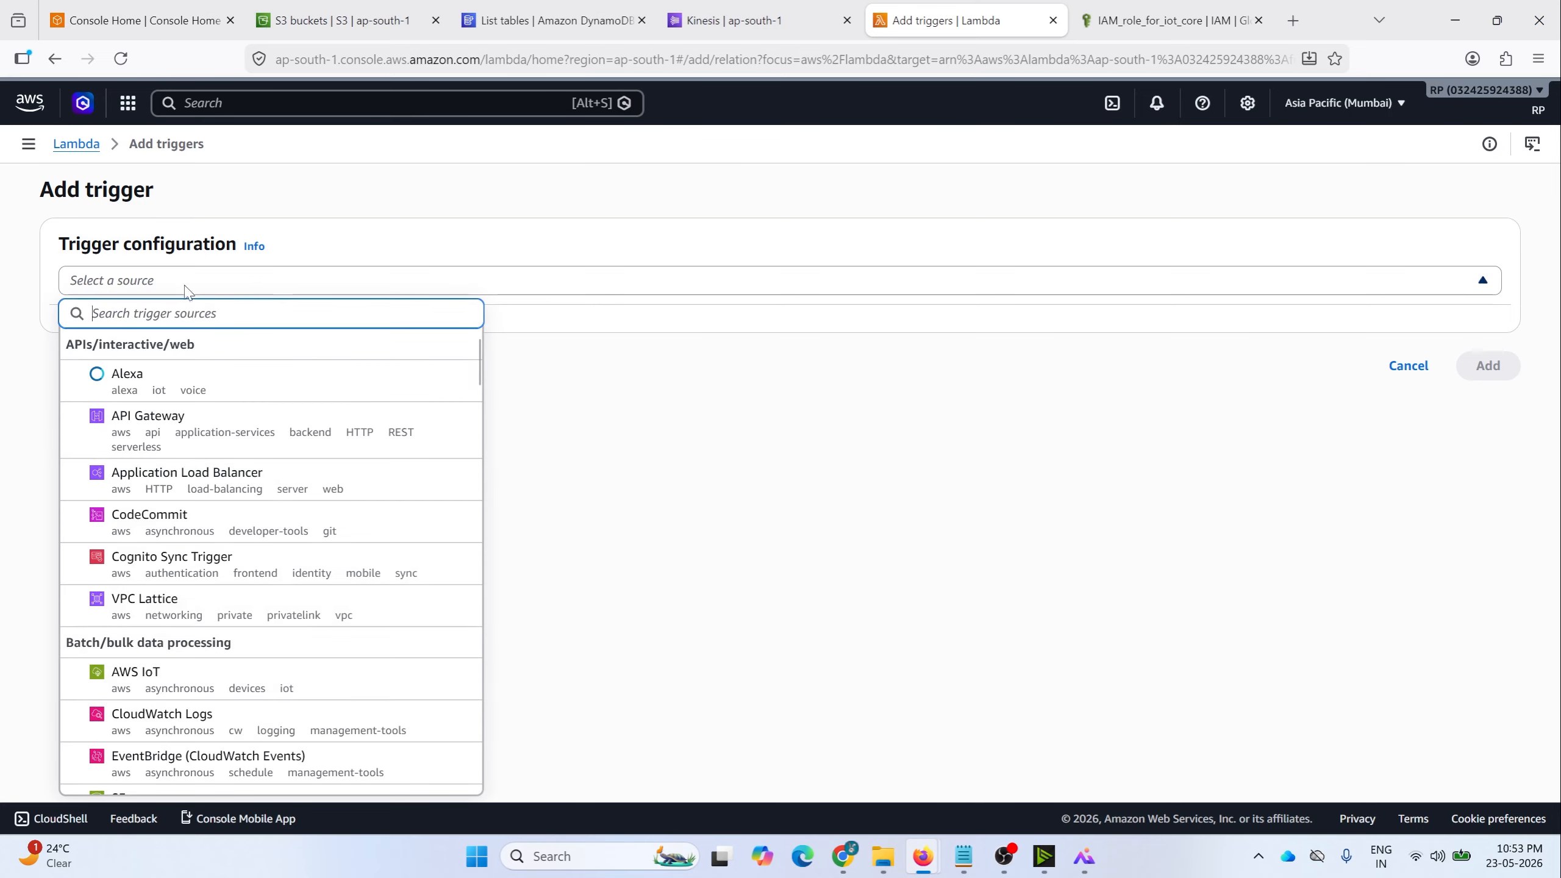
pyautogui.click(1408, 366)
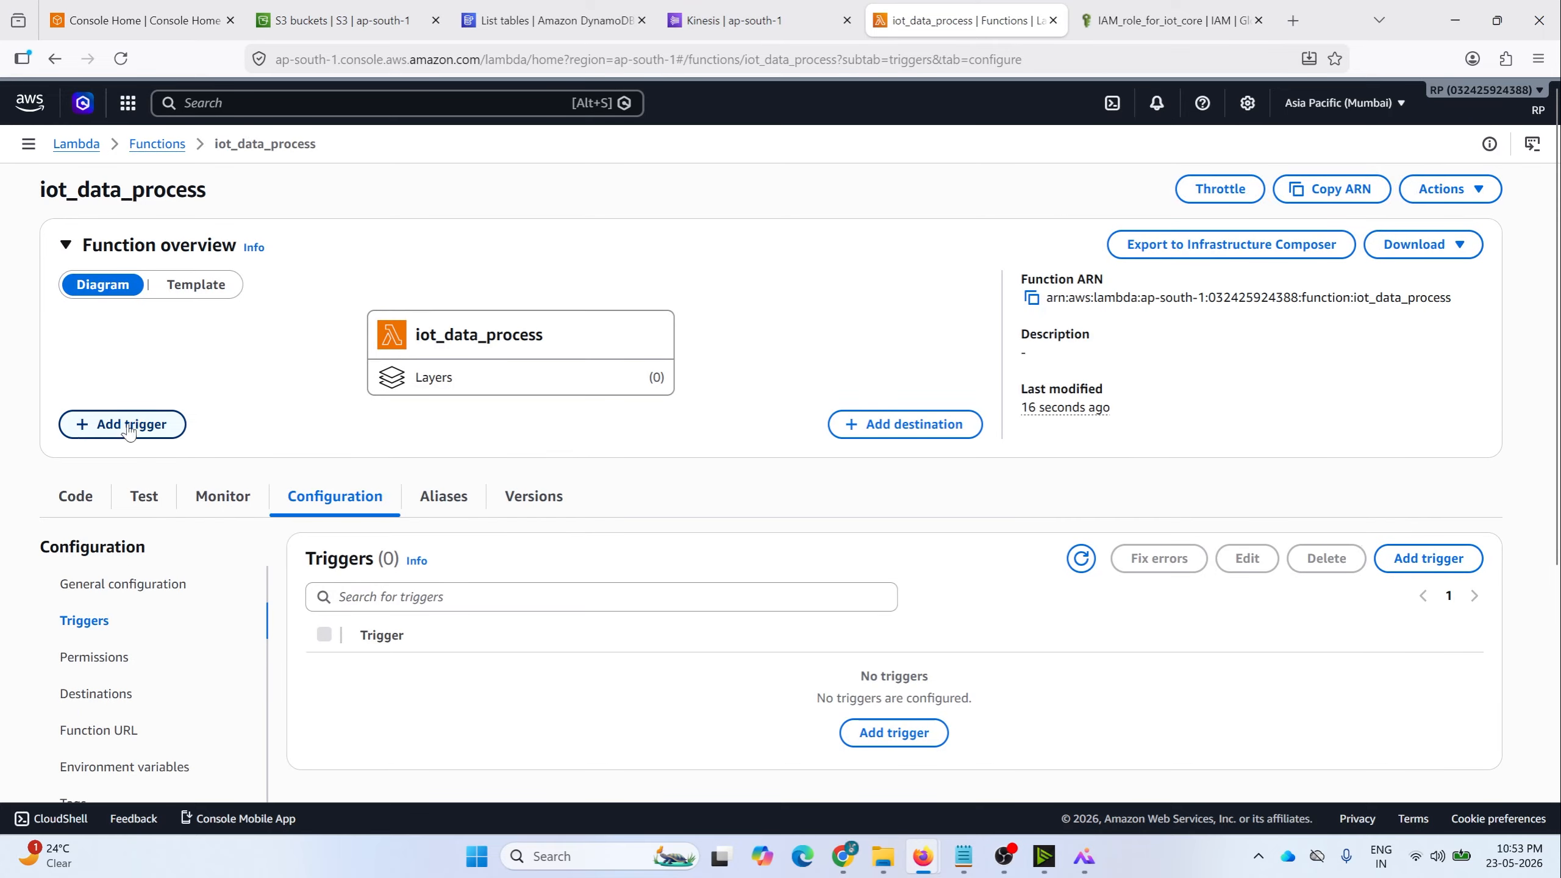
pyautogui.moveTo(420, 334); pyautogui.dragTo(578, 343)
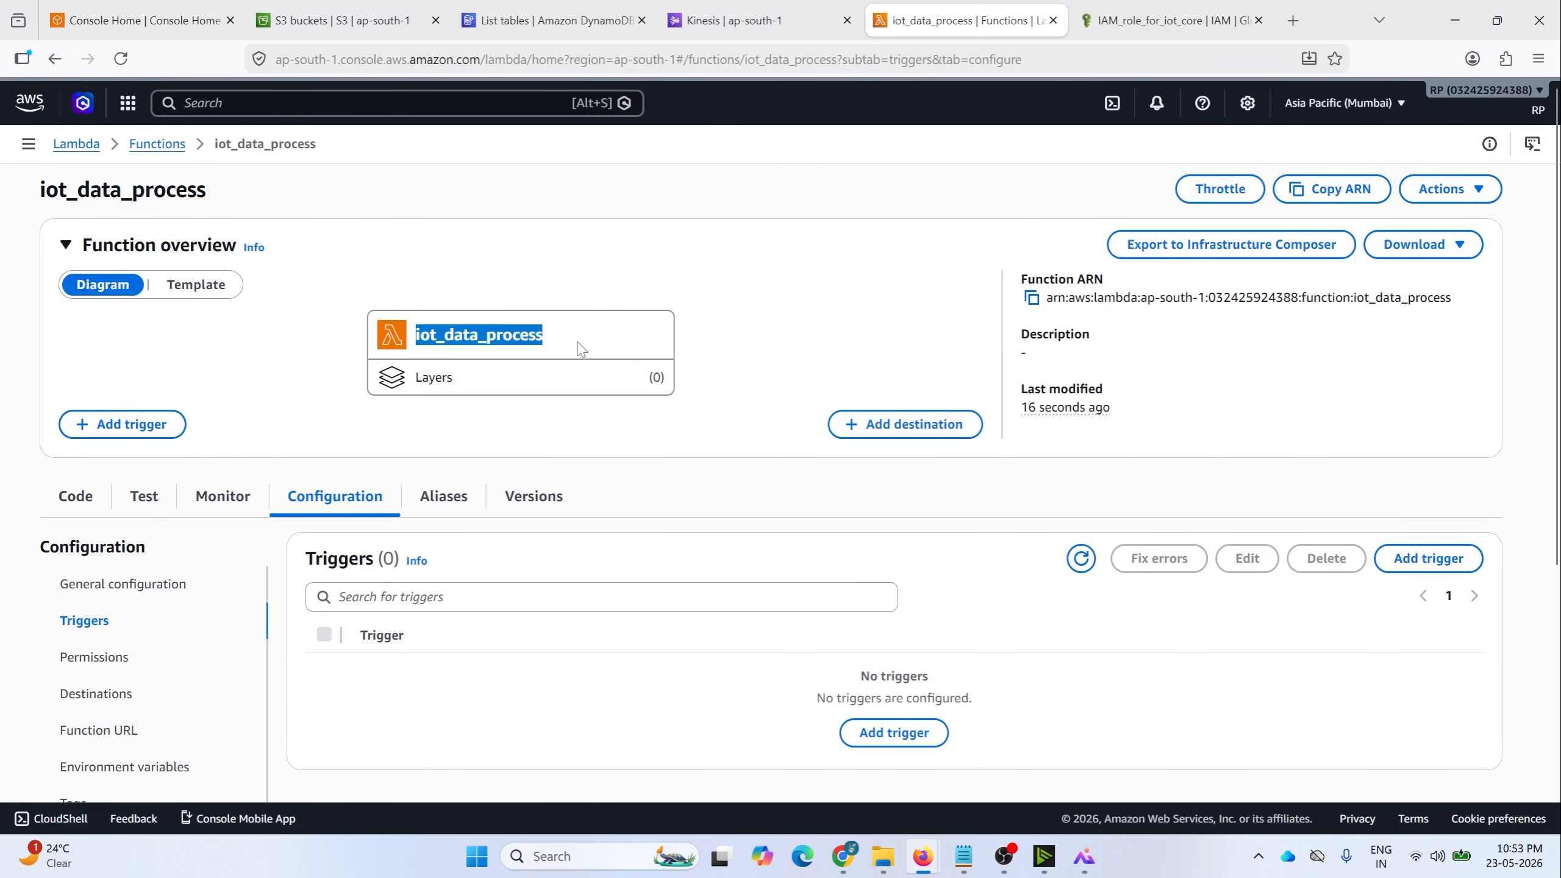
# Step: Try to add an activated Kinesis trigger for the kinesis/iot-kinesis stream to the iot_data_process function, then return to the function page
pyautogui.click(123, 424)
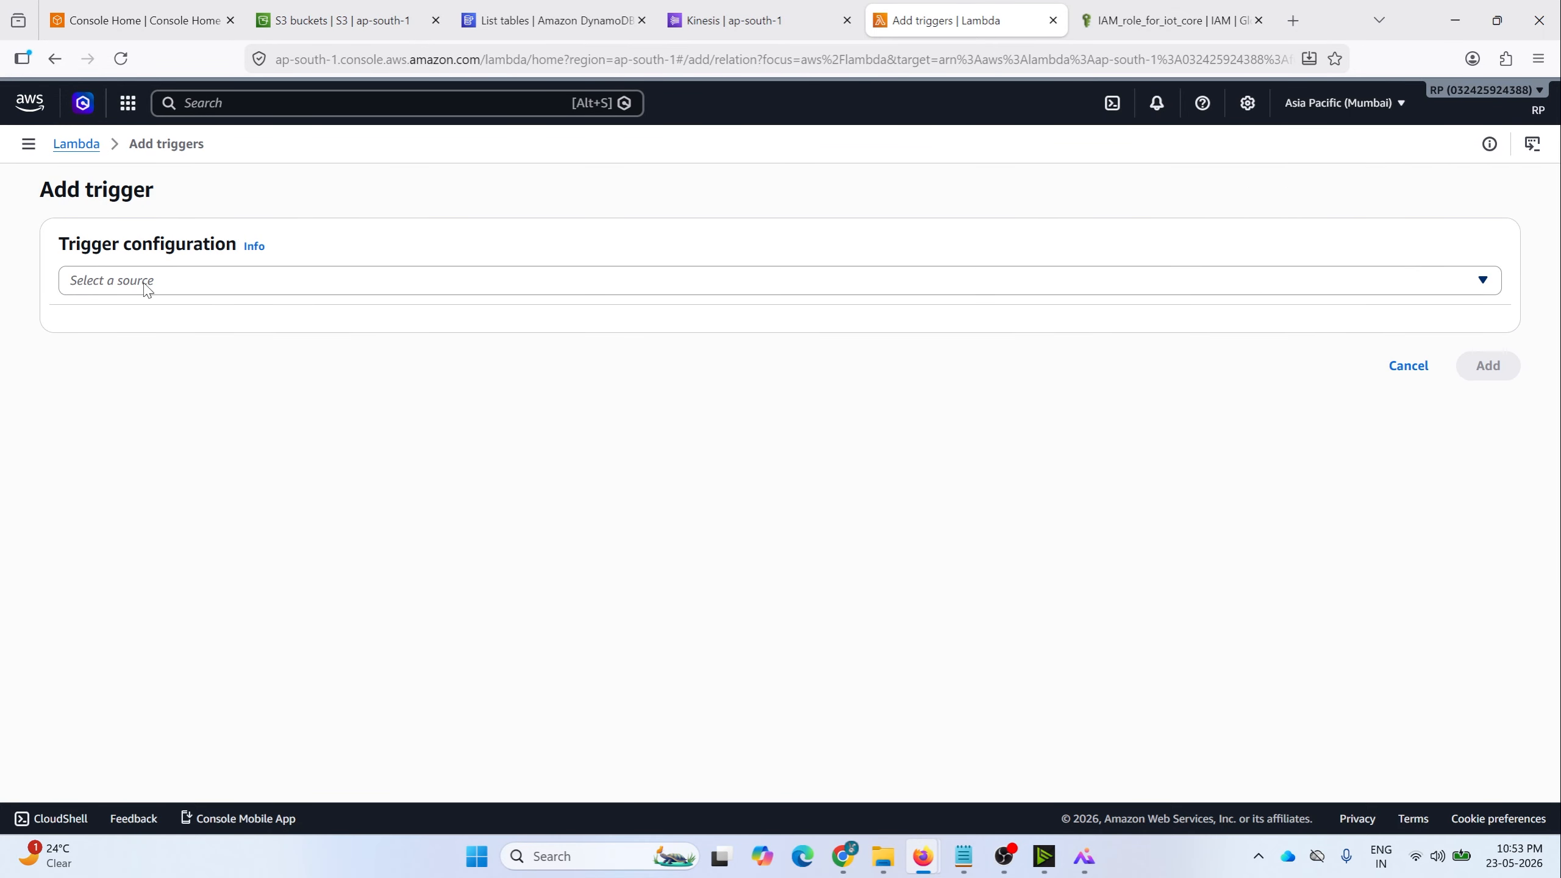
pyautogui.click(146, 284)
pyautogui.write('kin')
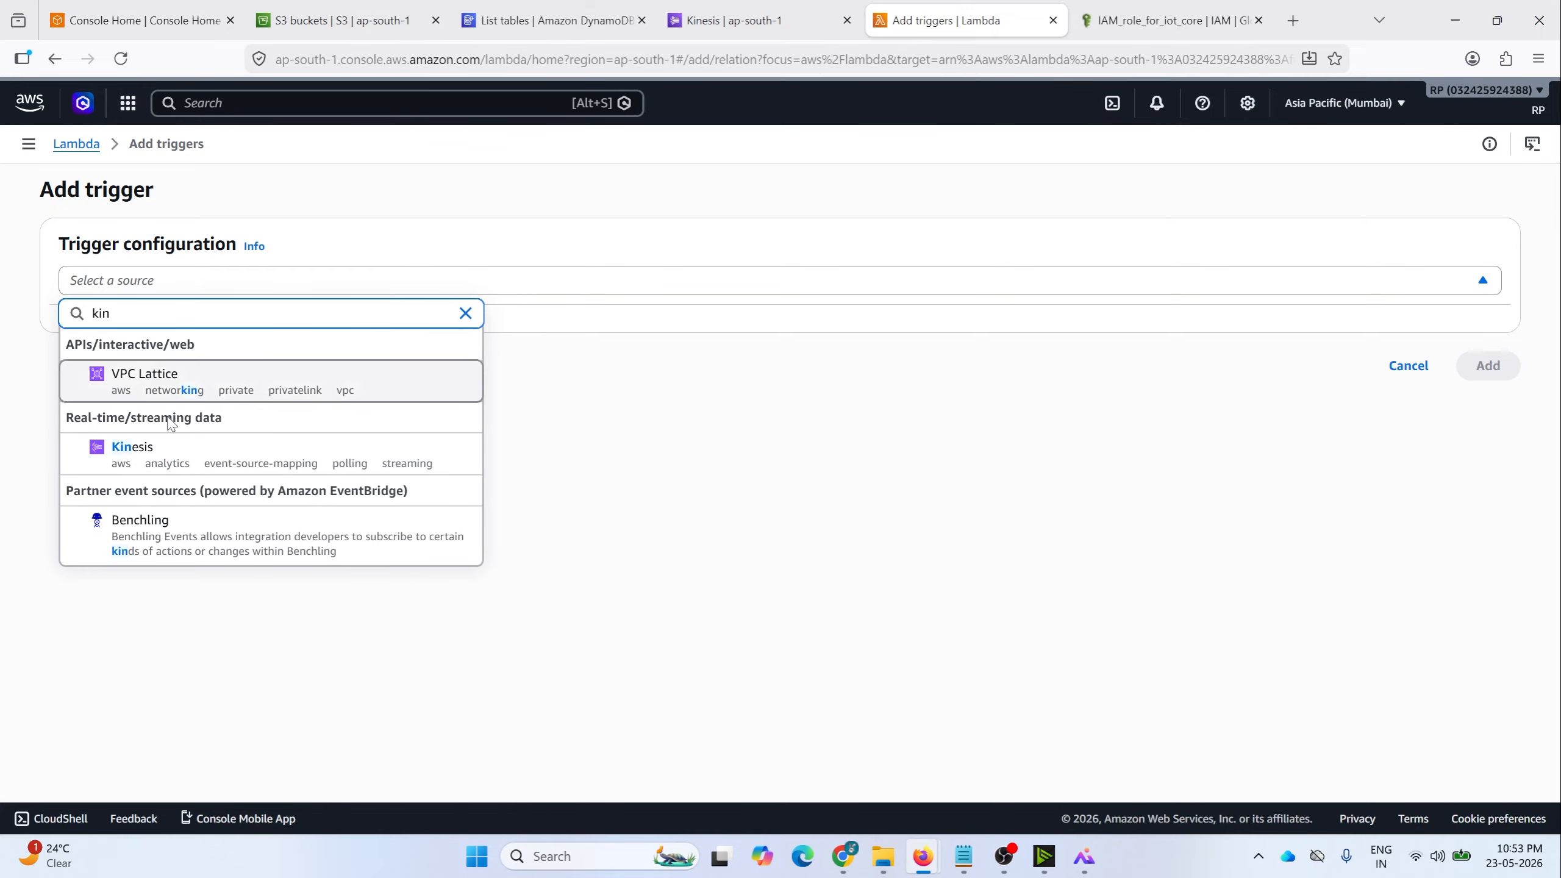
pyautogui.click(144, 449)
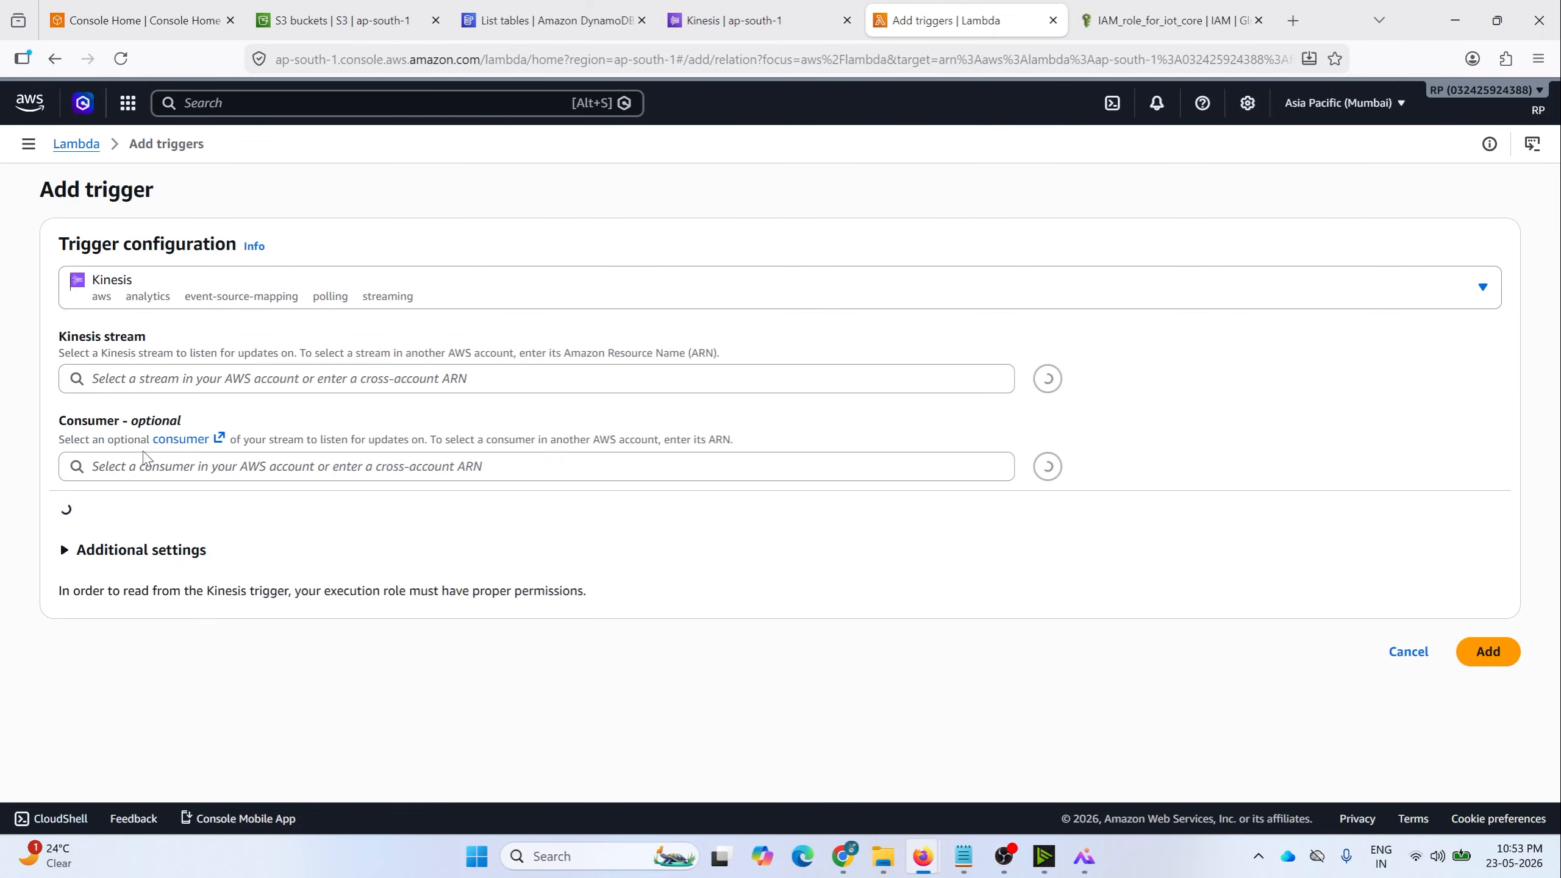
pyautogui.click(1049, 378)
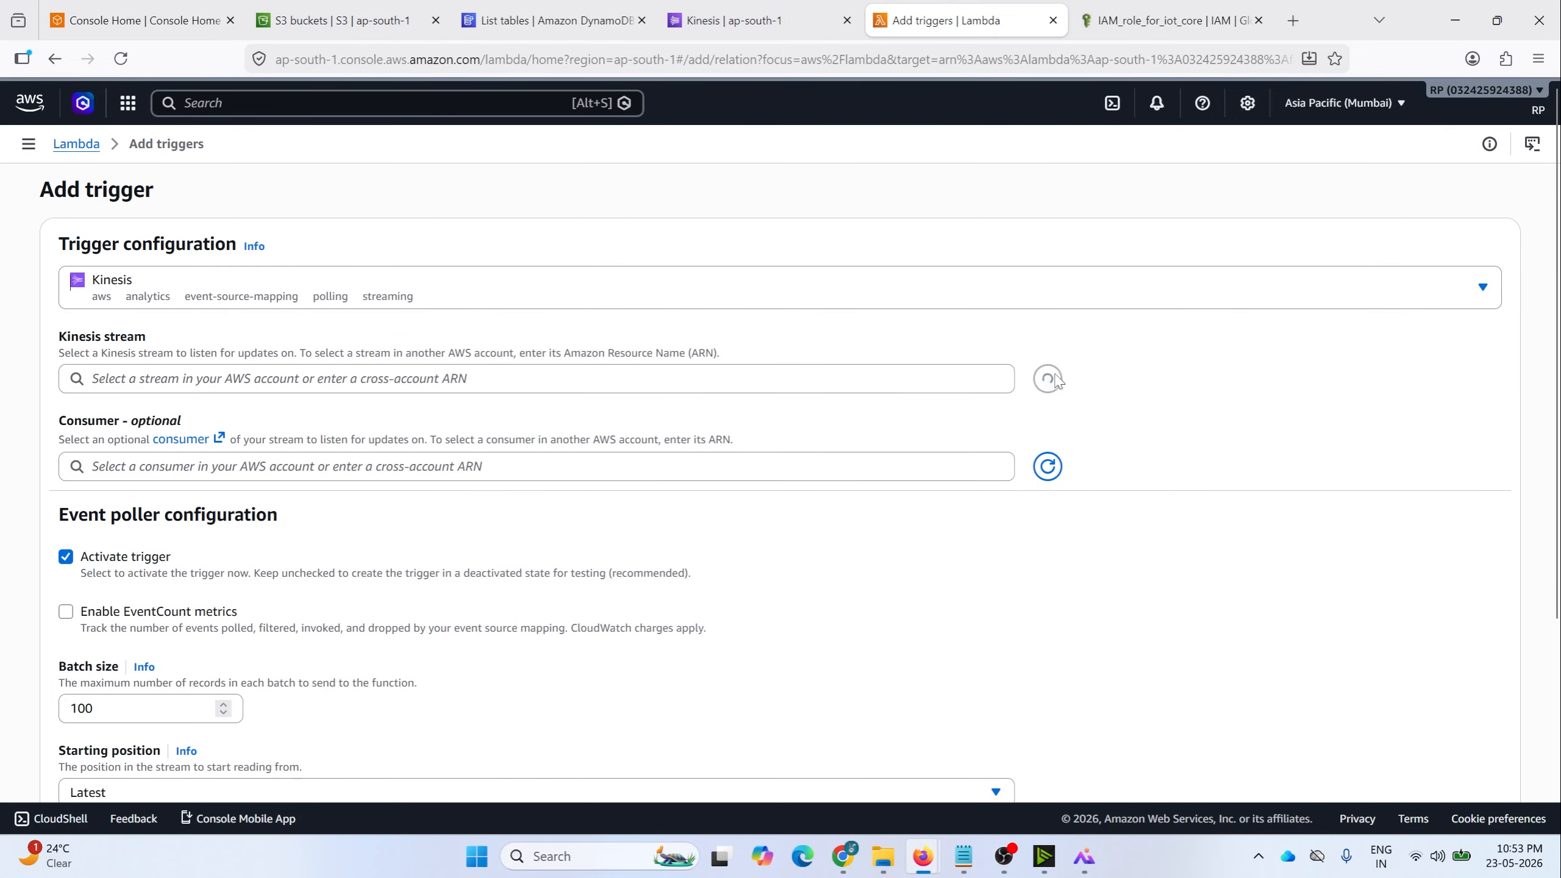
pyautogui.click(403, 381)
pyautogui.click(98, 411)
pyautogui.scroll(-5, 184, 492)
pyautogui.scroll(5, 184, 492)
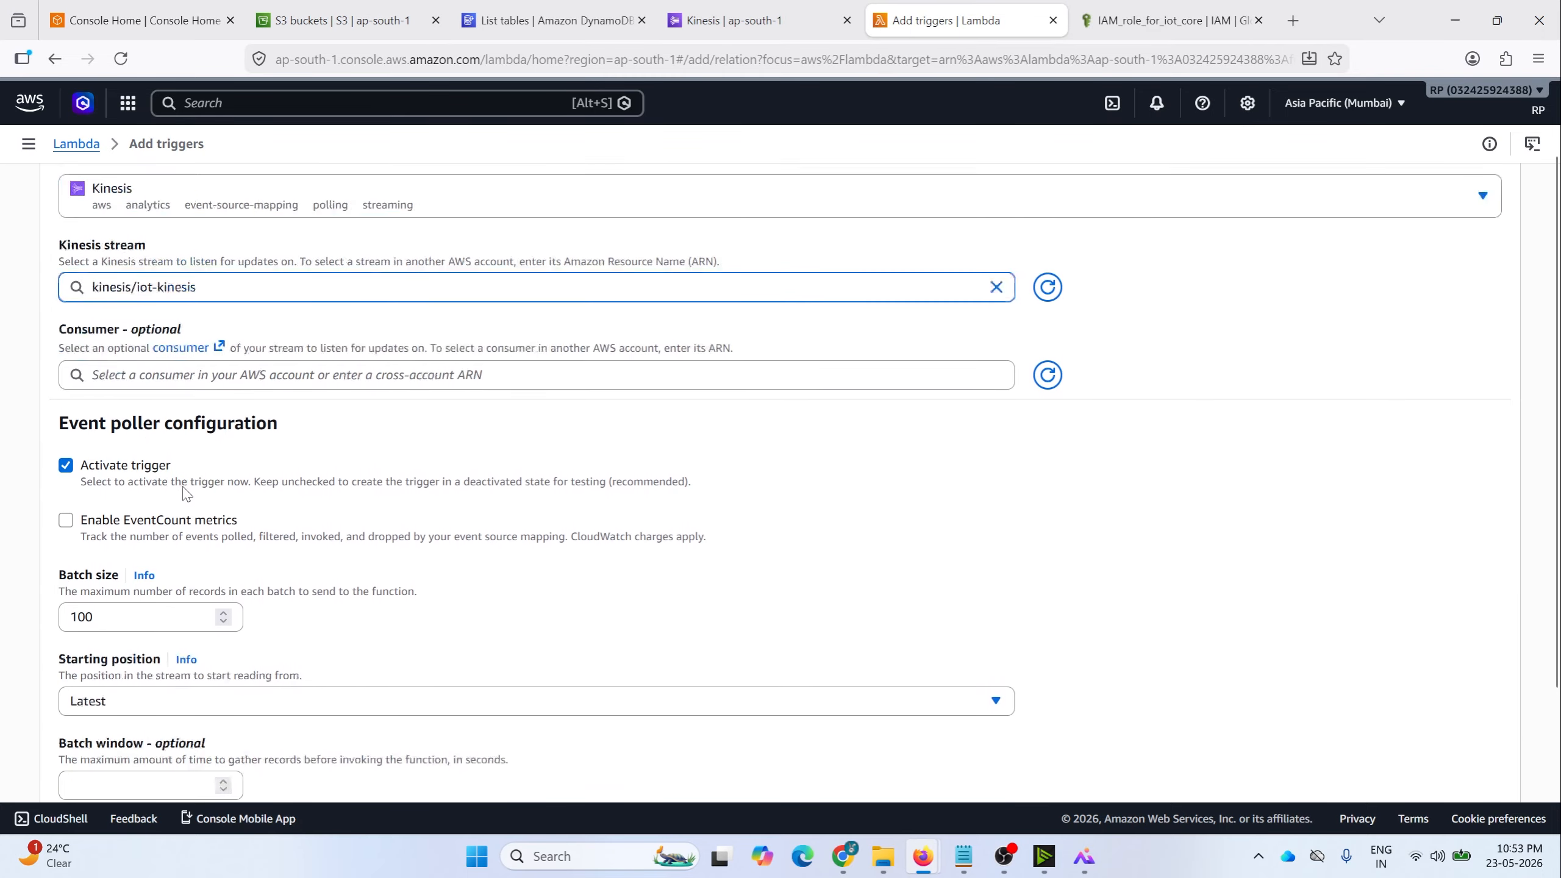
pyautogui.scroll(-5, 184, 501)
pyautogui.click(1488, 749)
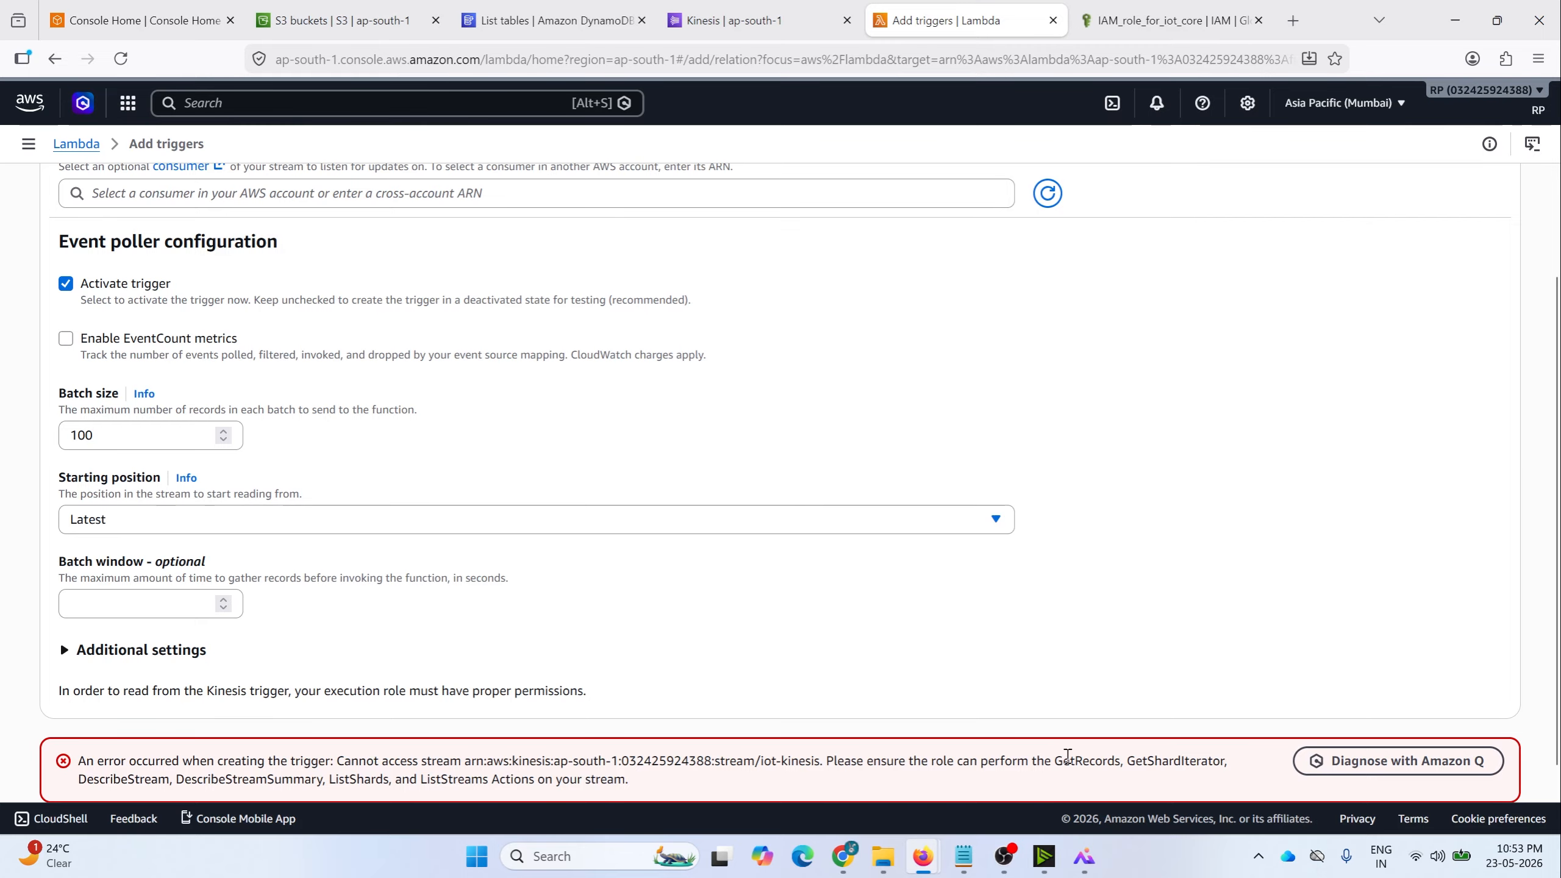
pyautogui.scroll(4, 330, 304)
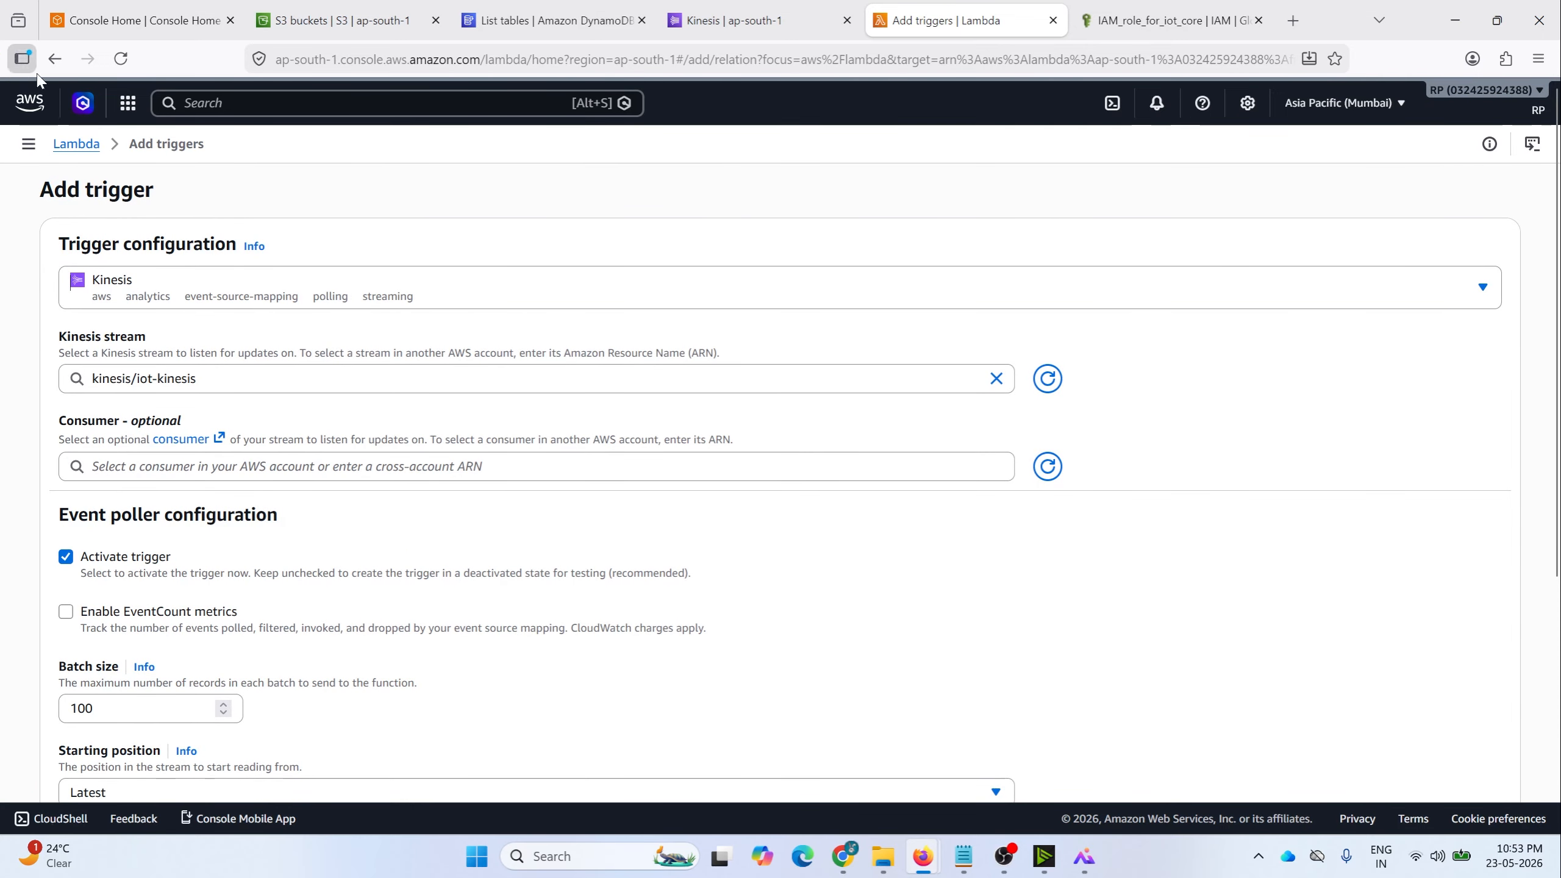
pyautogui.click(55, 59)
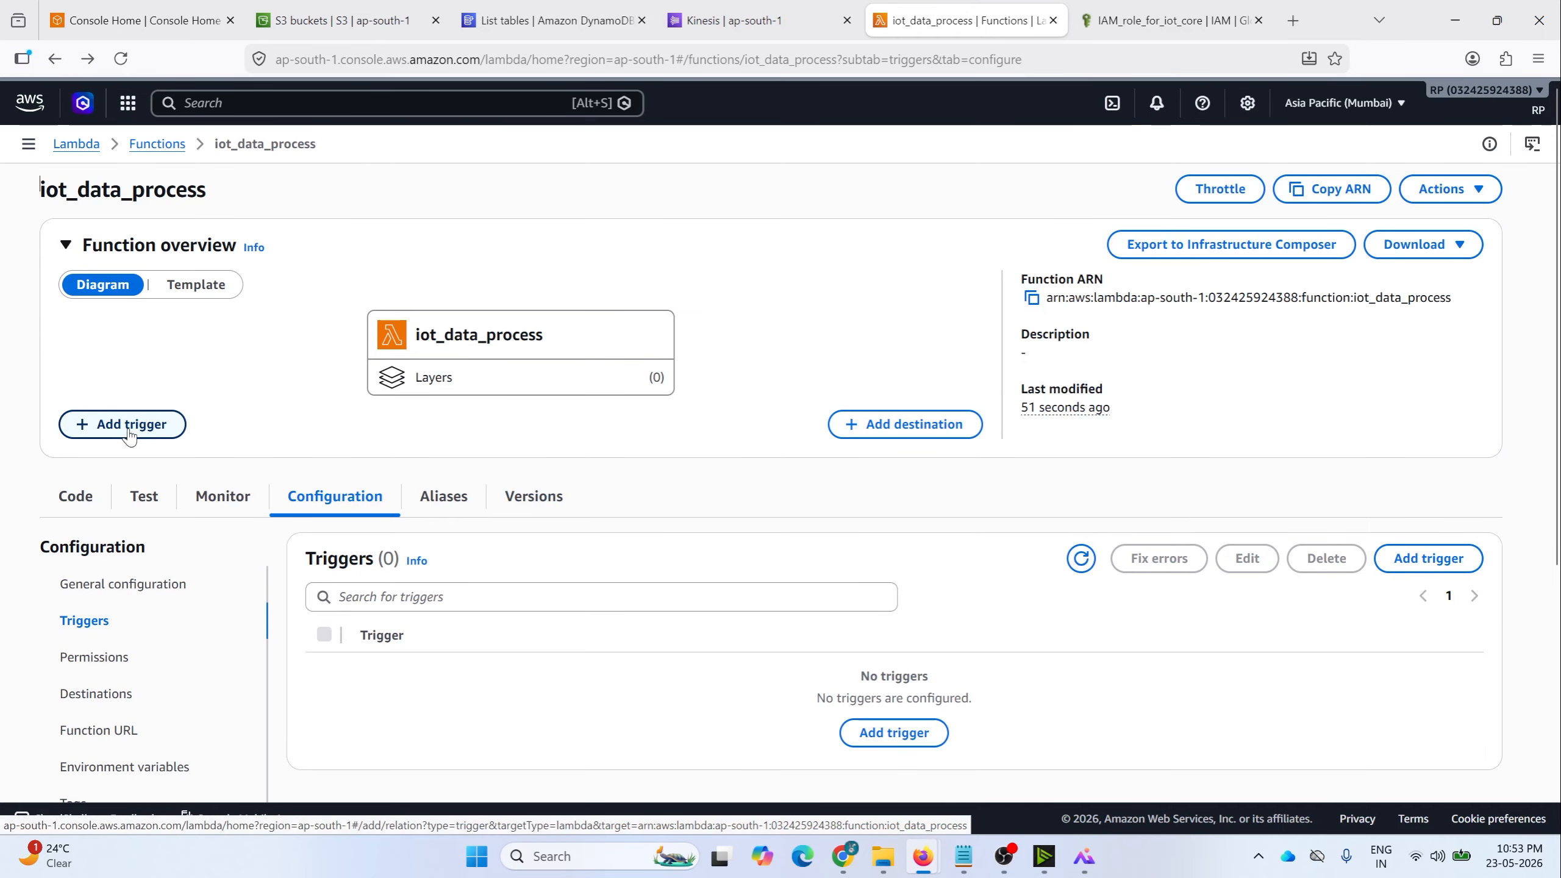
# Step: Find the execution role in the iot_data_process function's permissions configuration and open it in IAM in a new tab
pyautogui.scroll(-3, 203, 602)
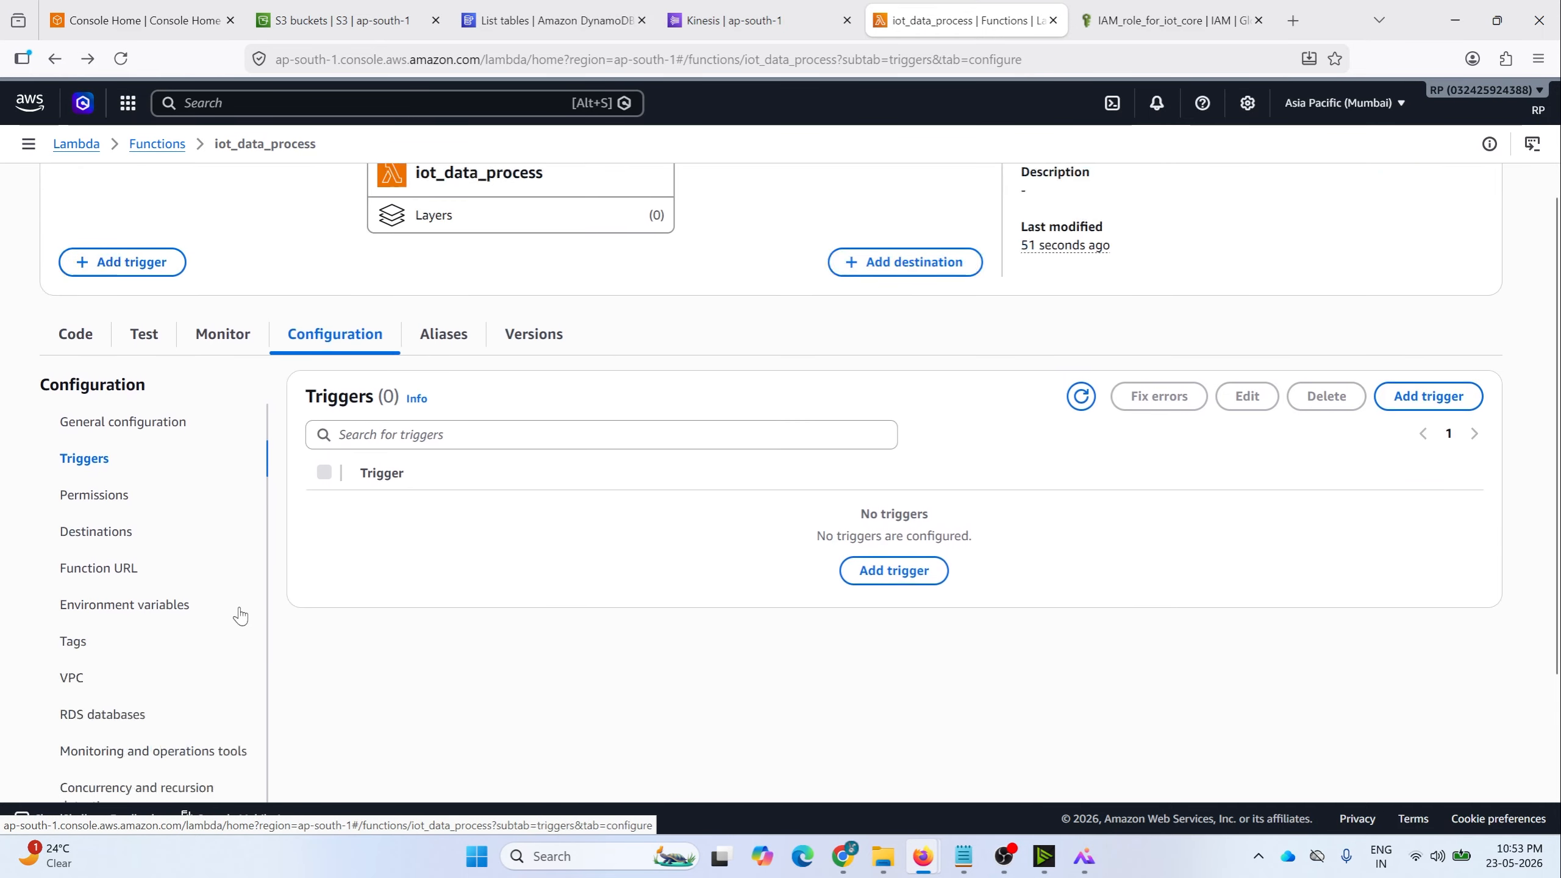
pyautogui.click(105, 468)
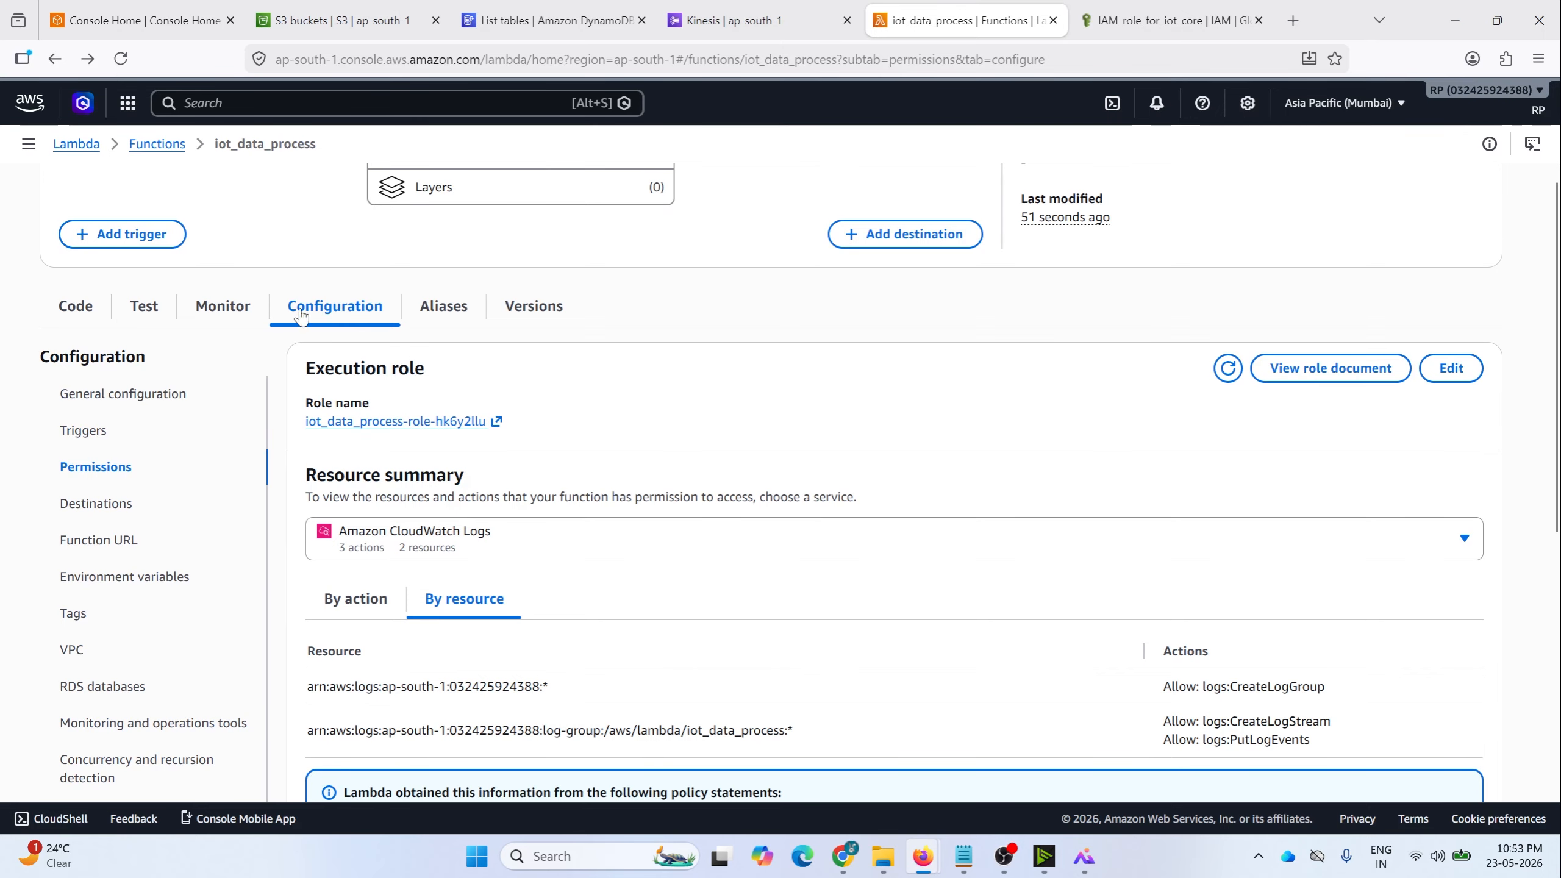
pyautogui.scroll(3, 505, 378)
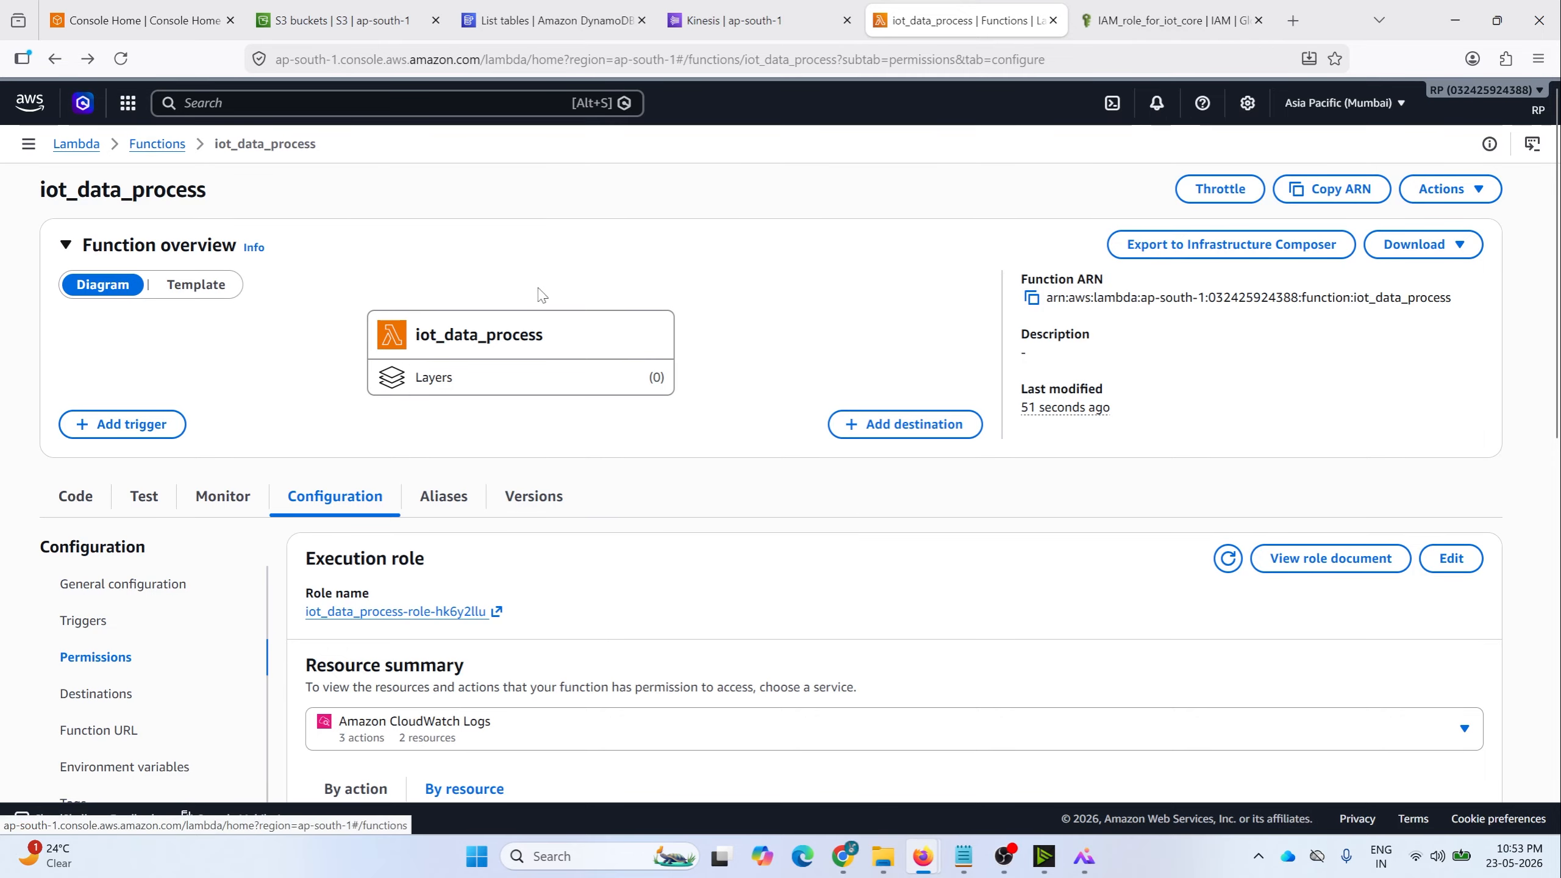
pyautogui.scroll(-3, 481, 543)
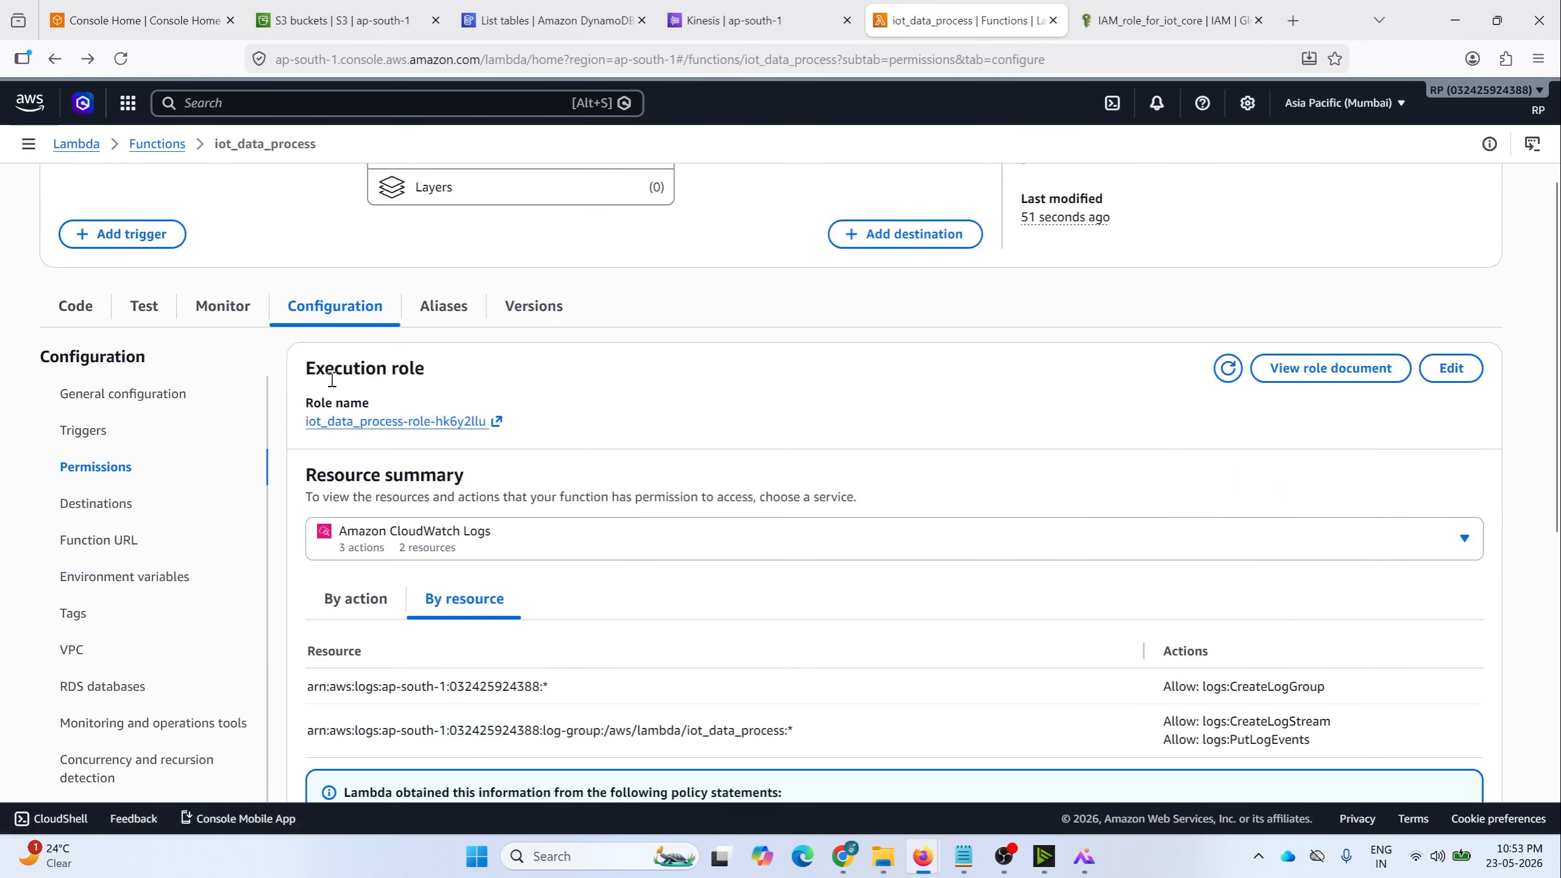
pyautogui.moveTo(307, 404); pyautogui.dragTo(371, 407)
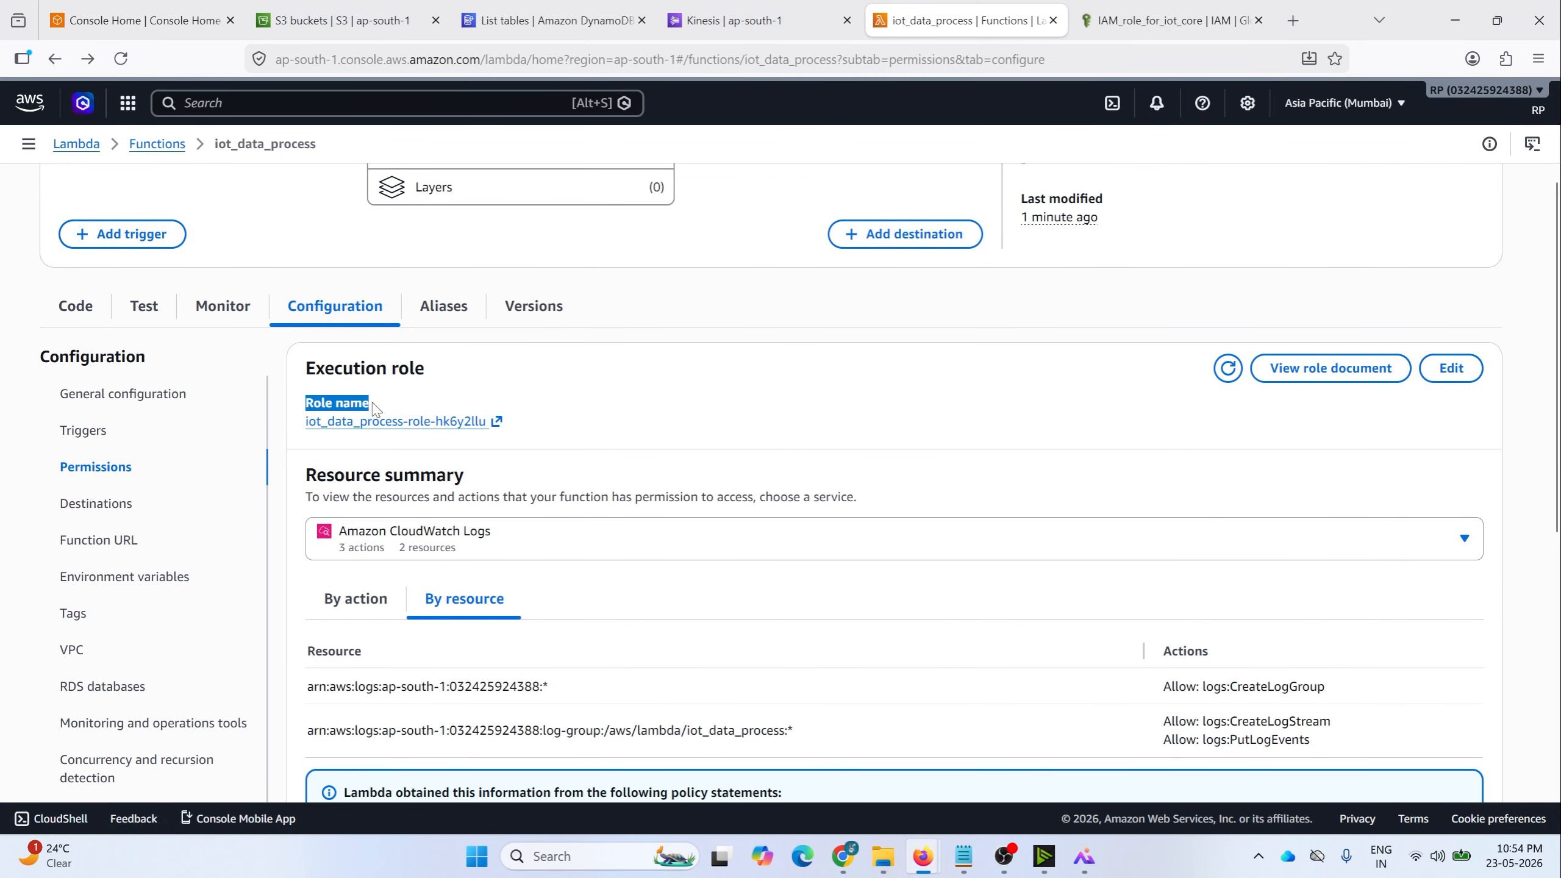
pyautogui.middleClick(392, 430)
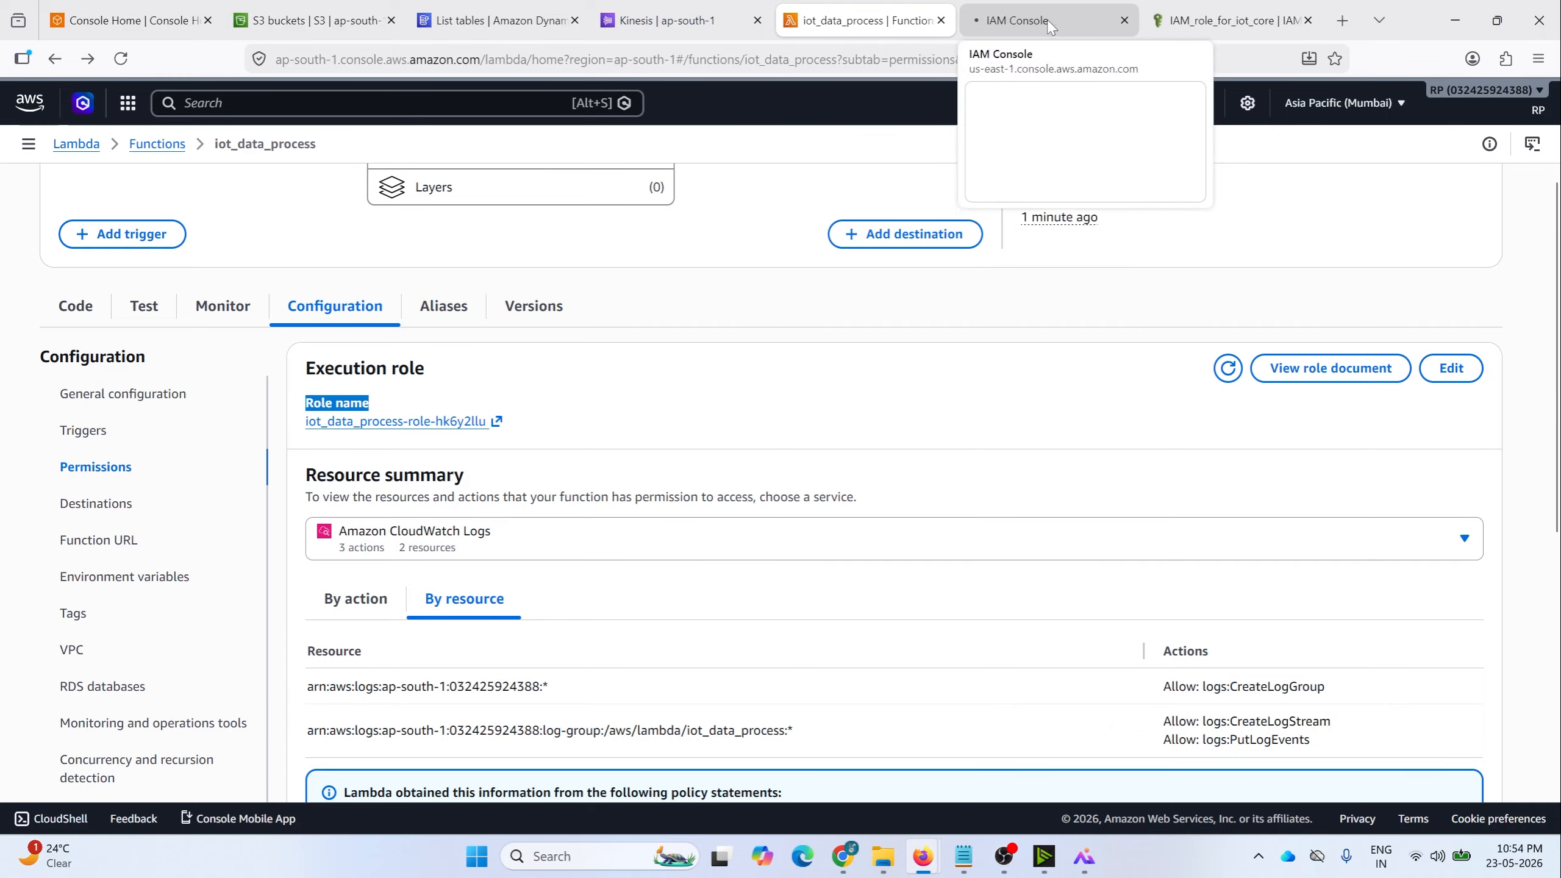
pyautogui.click(1045, 20)
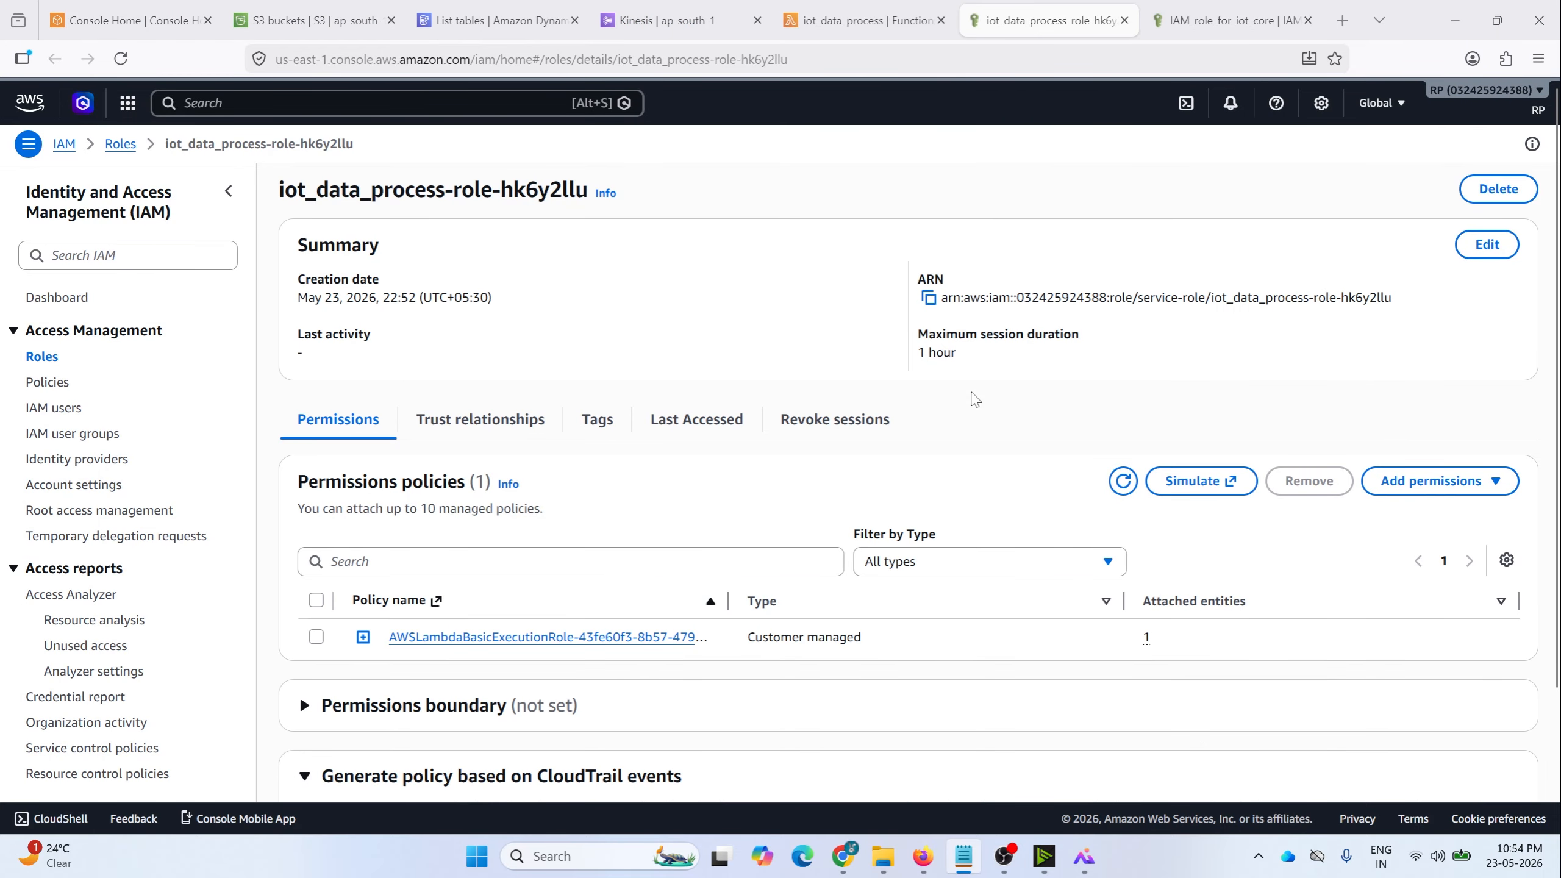
# Step: Start attaching policies to the function's execution role and select AmazonDynamoDBFullAccess
pyautogui.click(1420, 483)
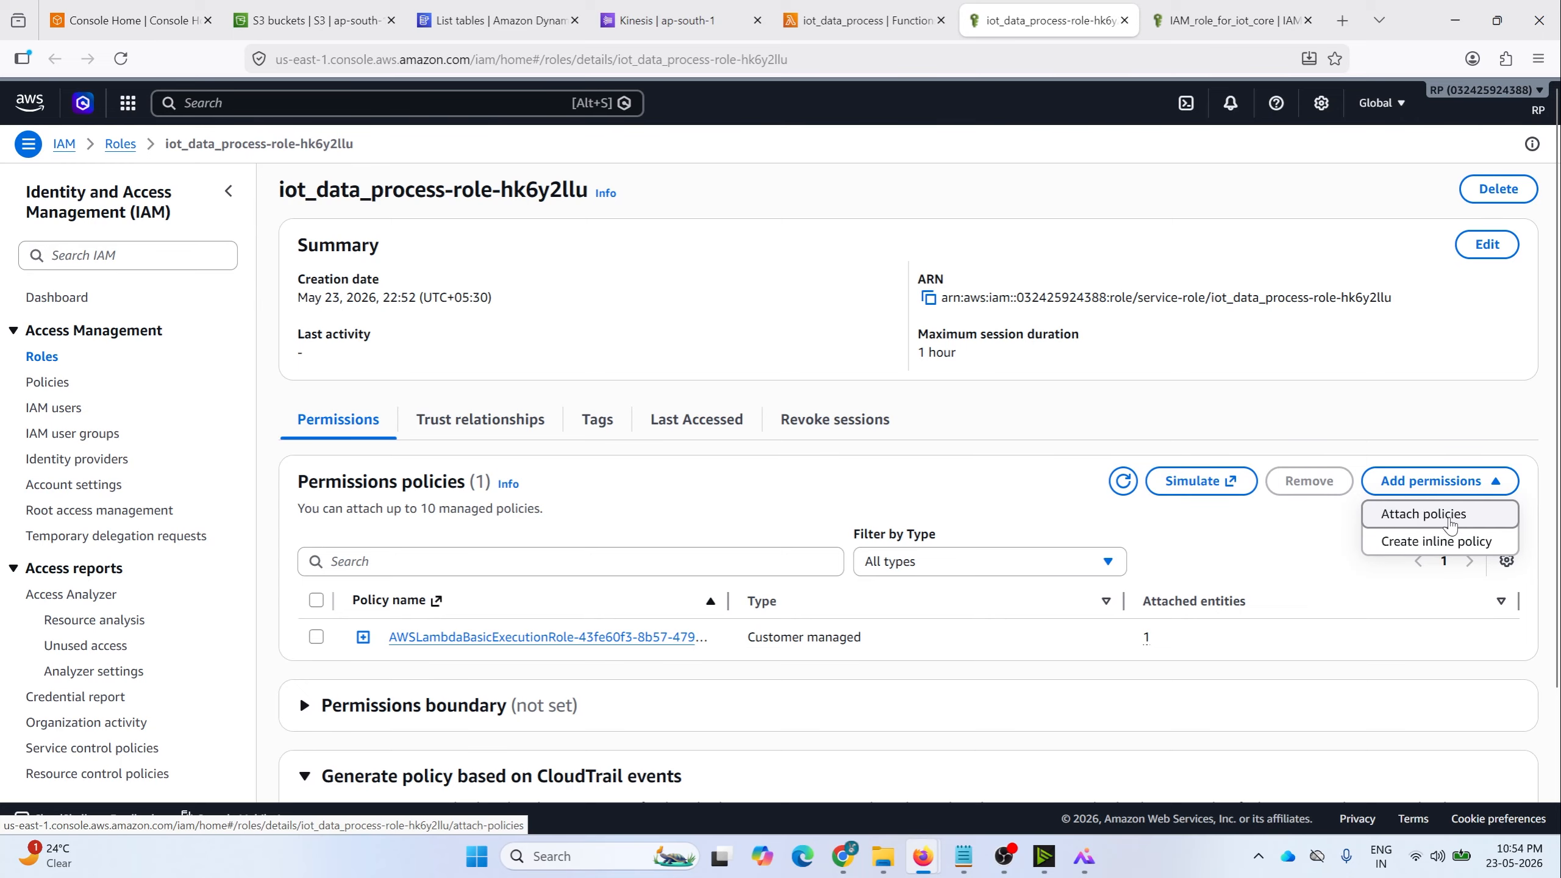
pyautogui.click(1446, 519)
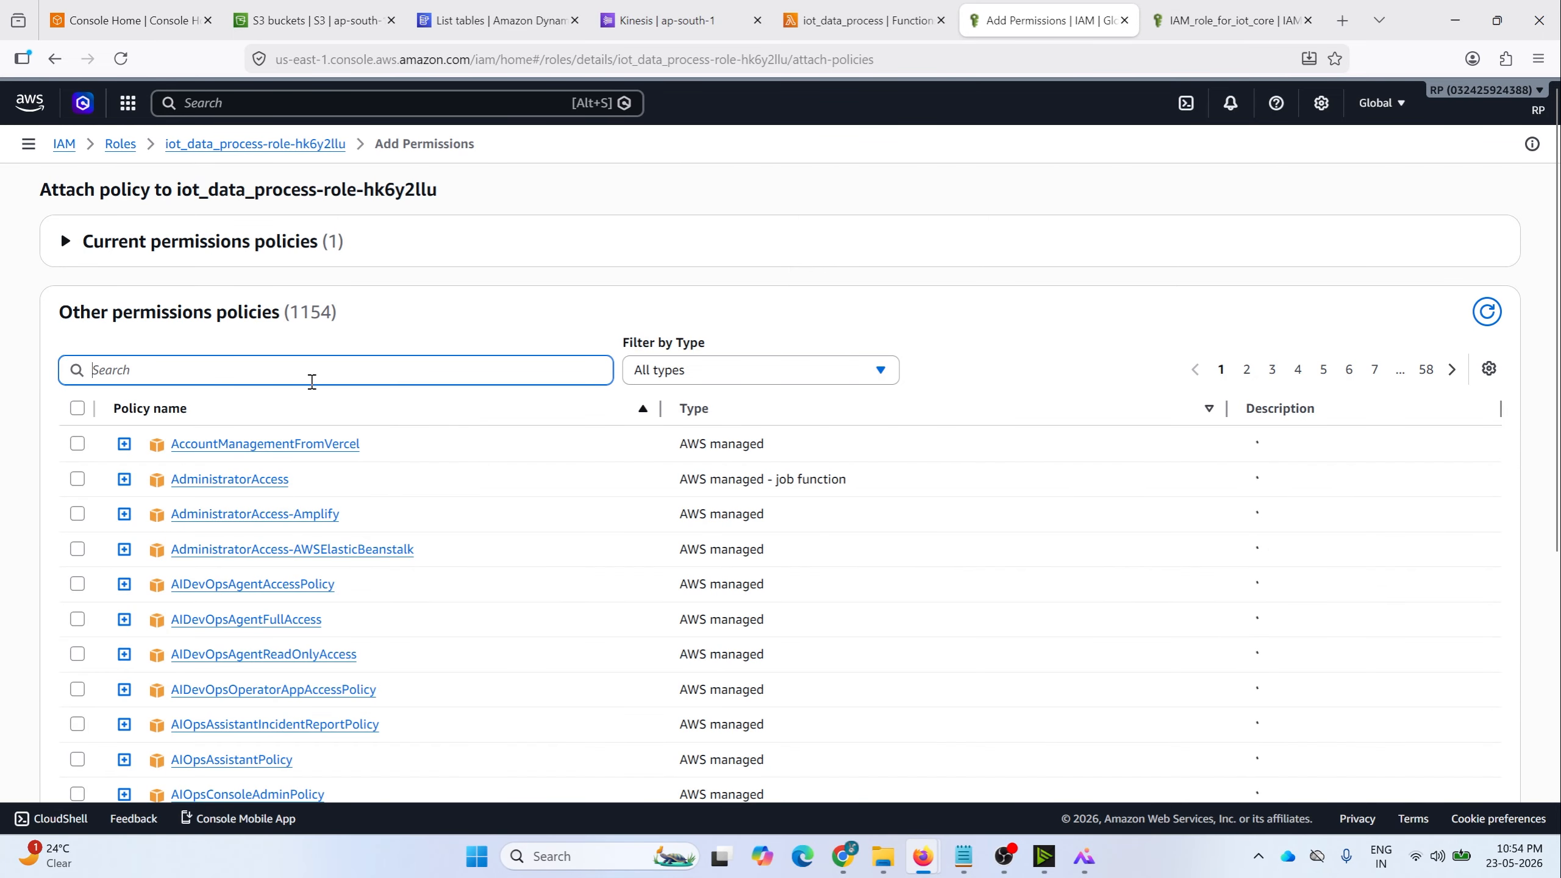
pyautogui.write('Dyn')
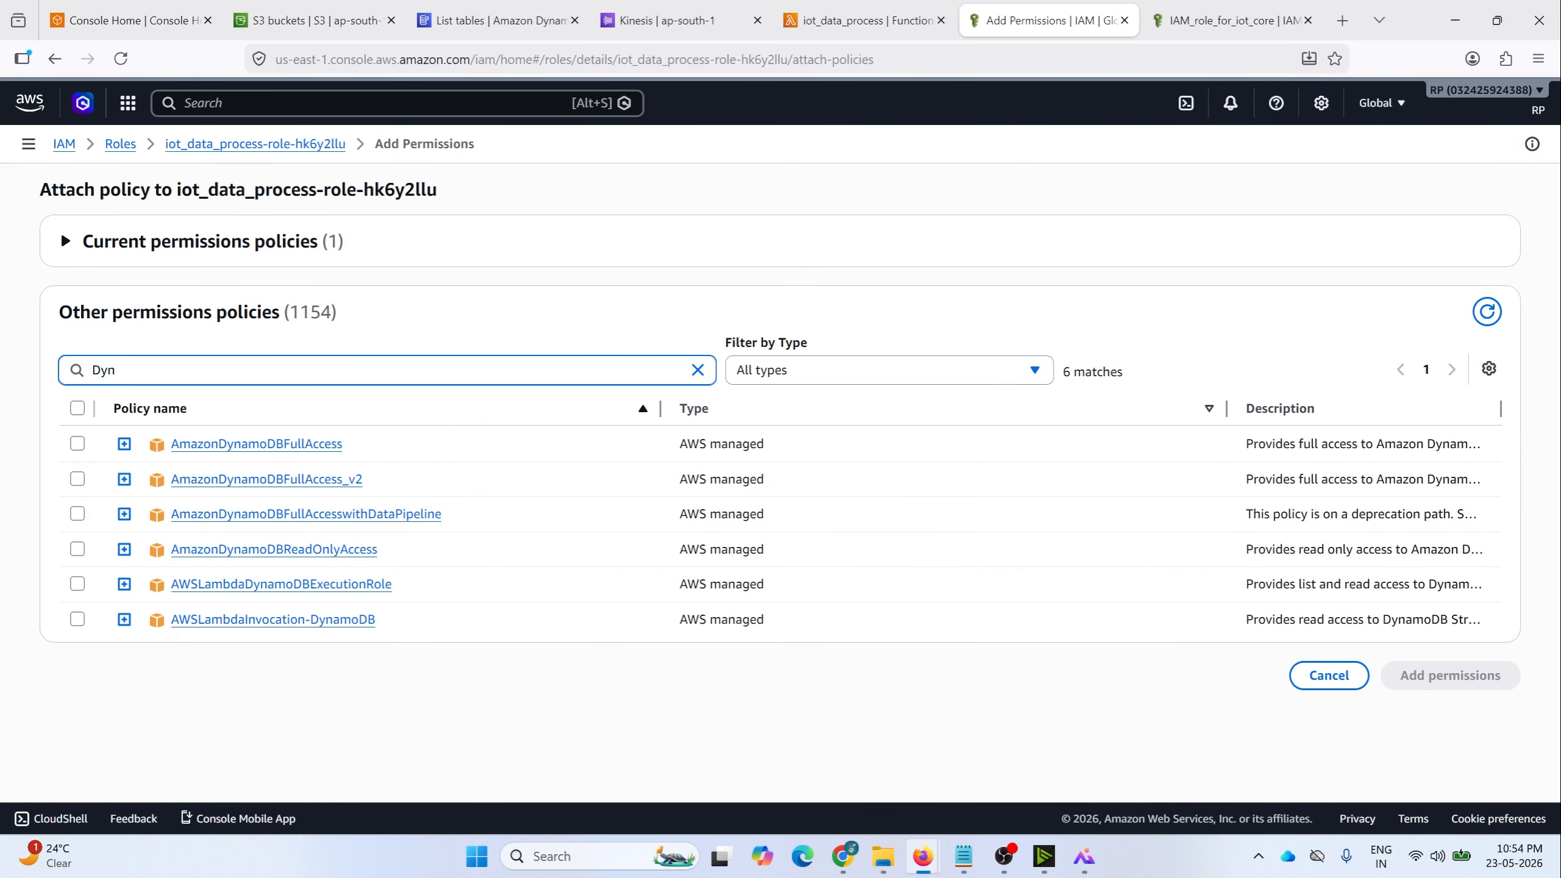
pyautogui.click(78, 444)
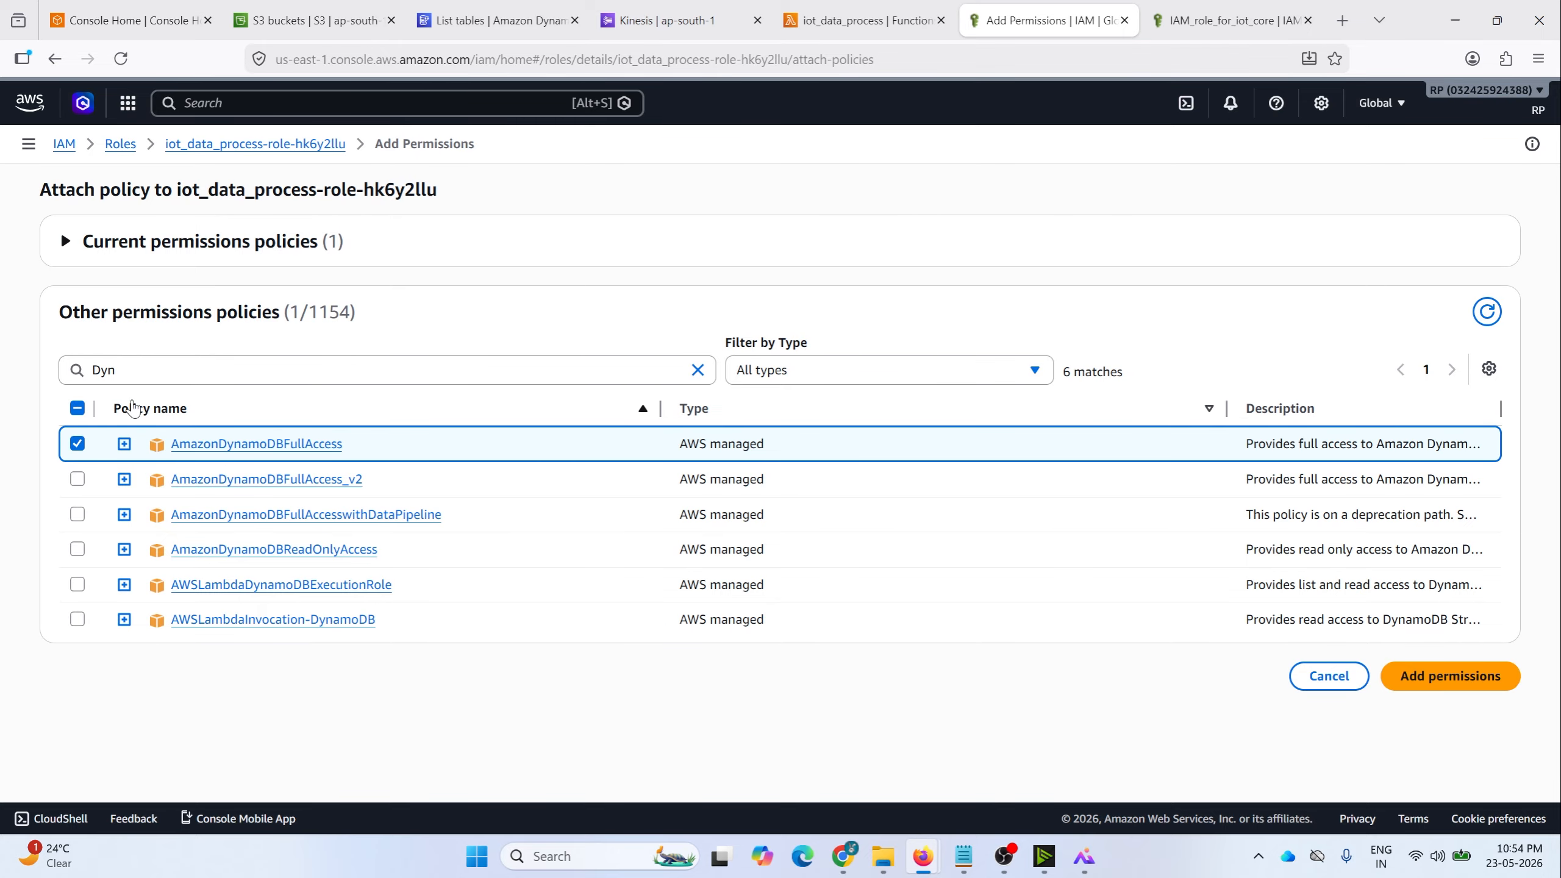
# Step: Filter the policies by kinesisRead and add AmazonKinesisReadOnlyAccess to the selection
pyautogui.click(140, 373)
pyautogui.moveTo(122, 367); pyautogui.dragTo(71, 367)
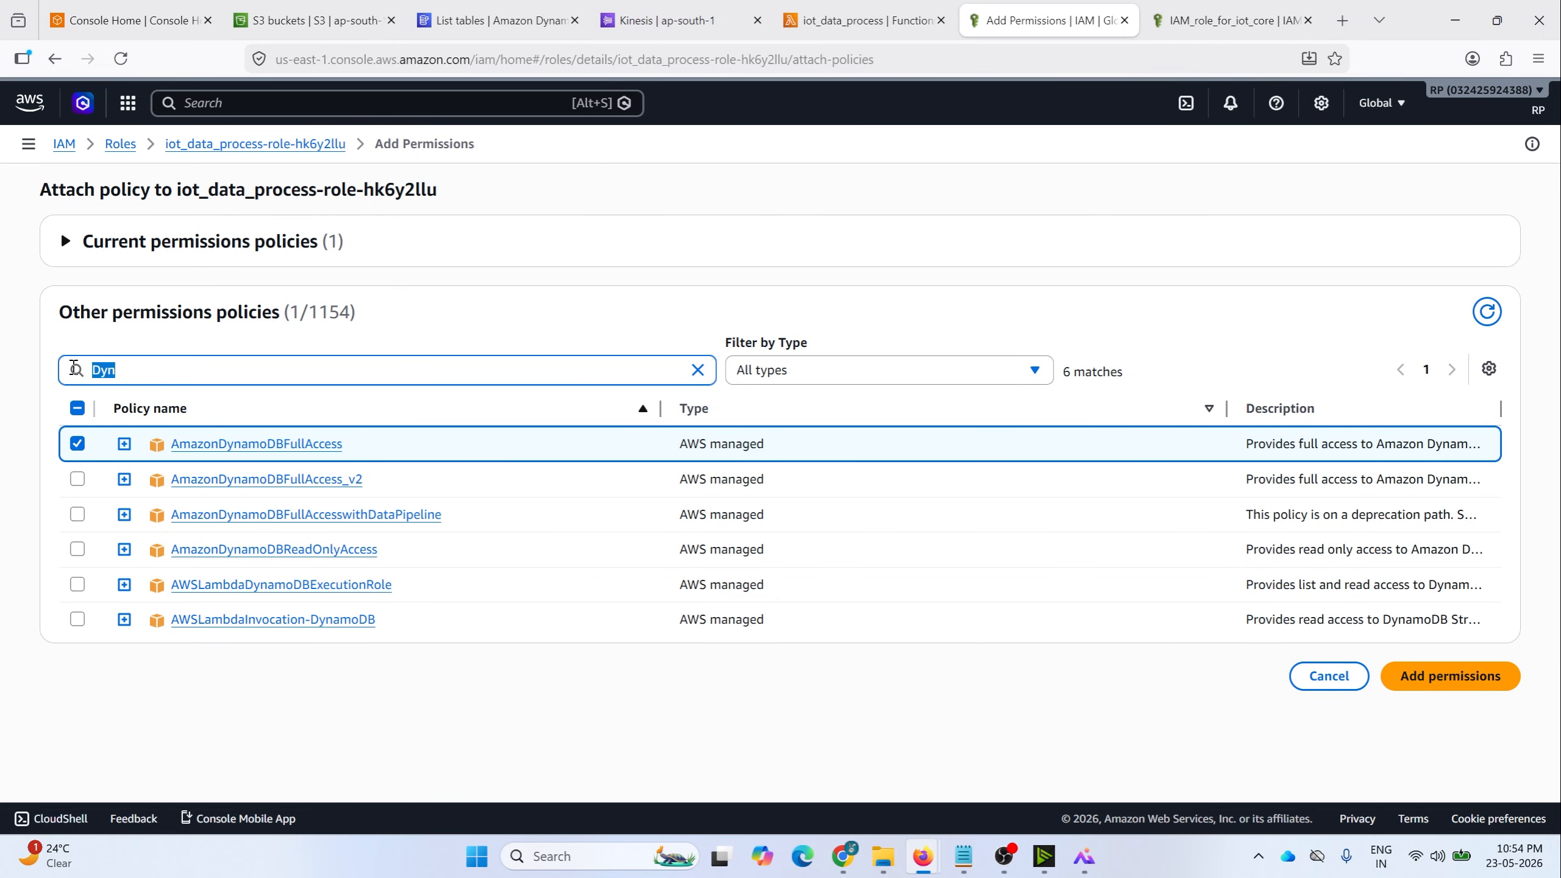
pyautogui.press('BackSpace')
pyautogui.write('kinesis')
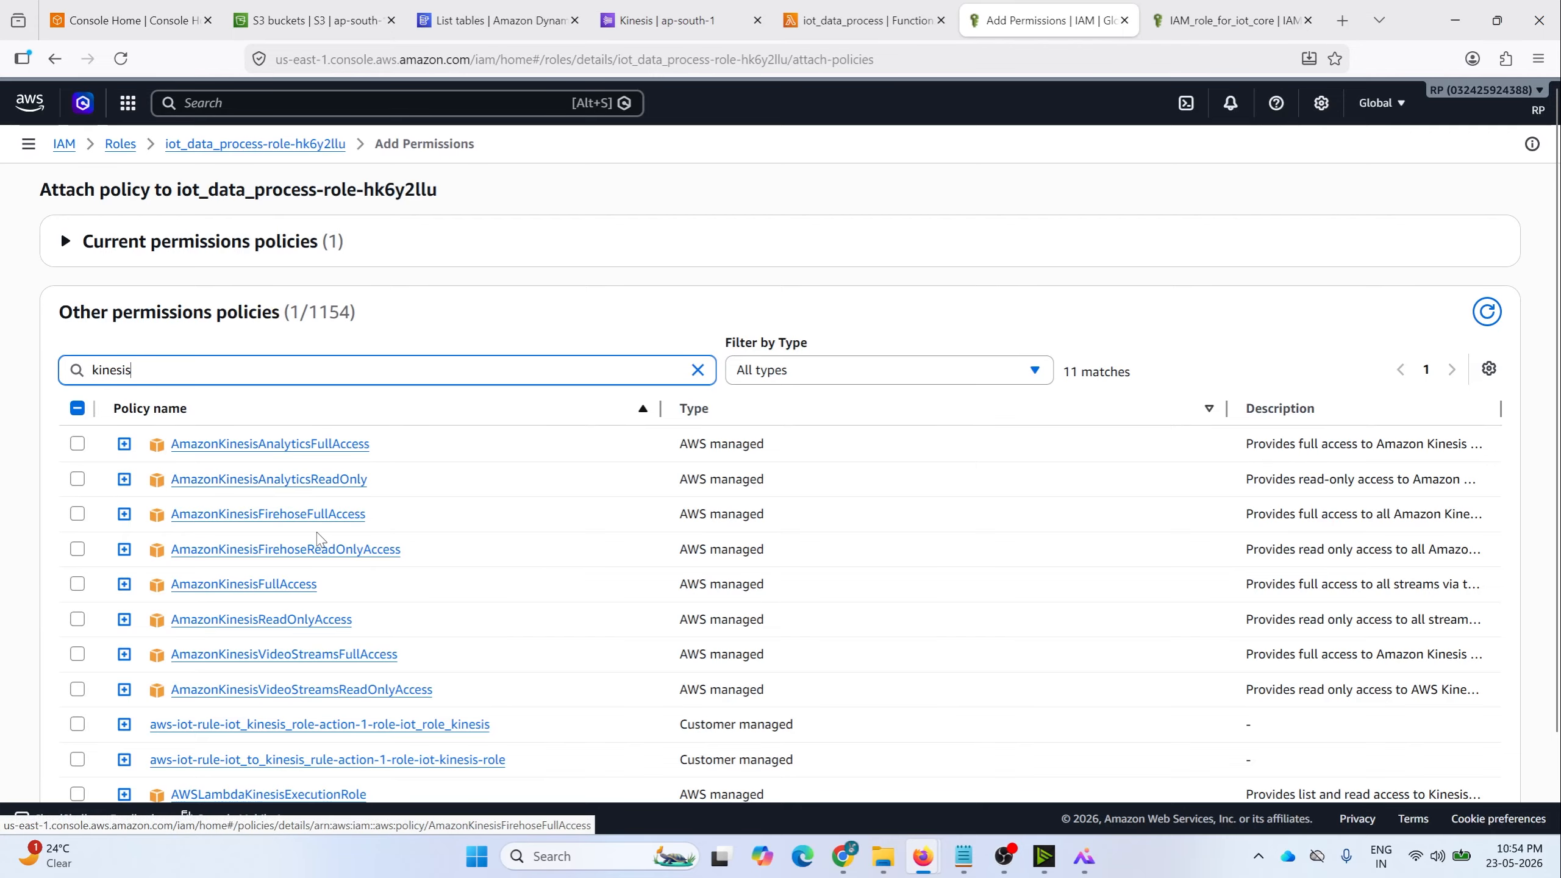
pyautogui.write('Read')
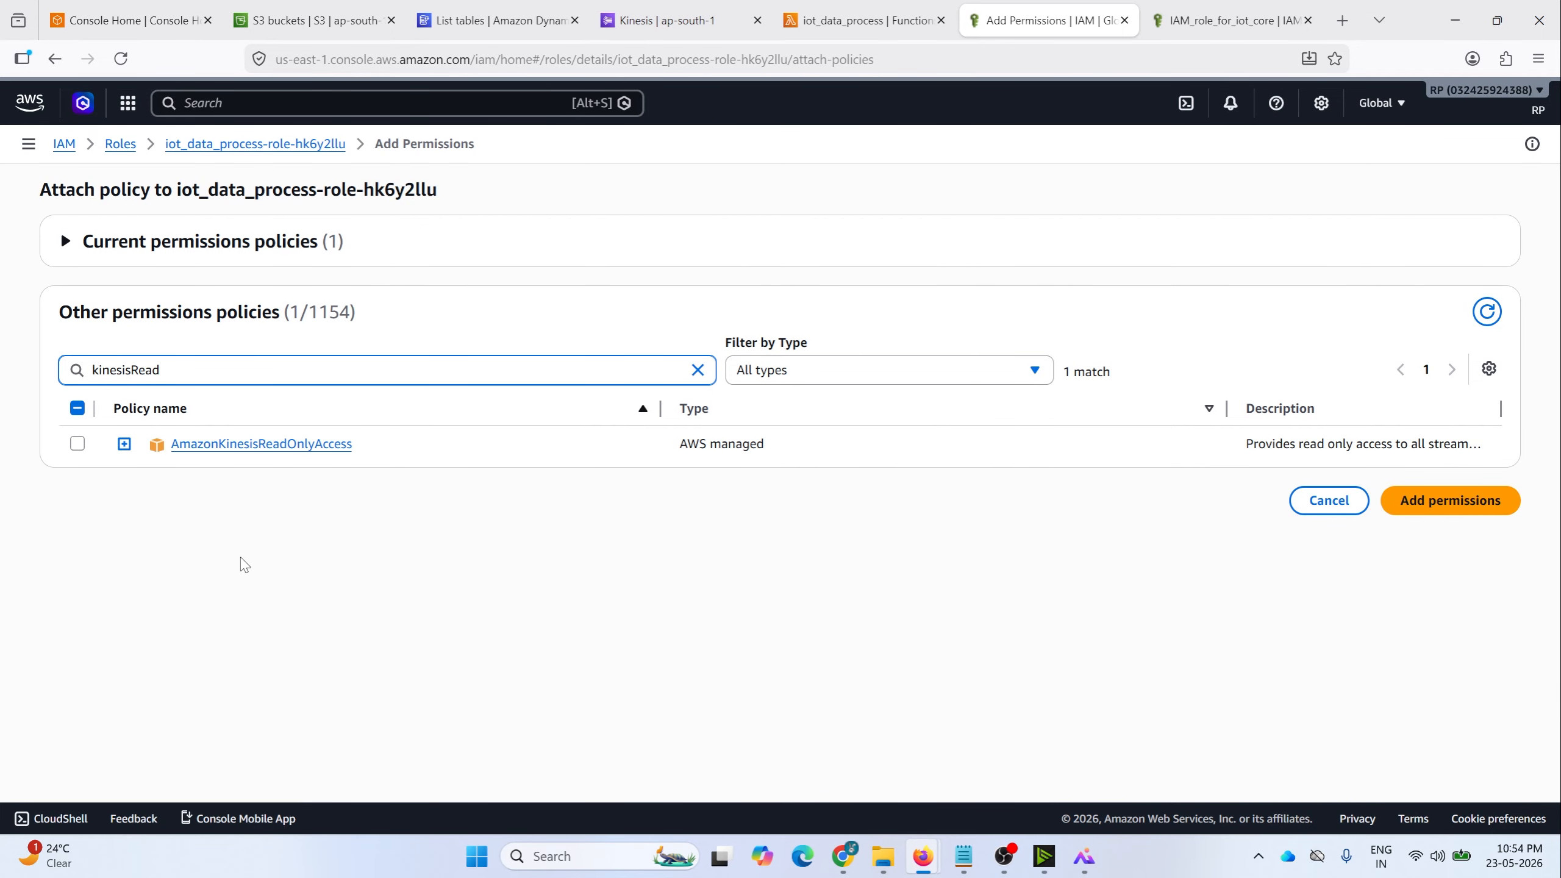
pyautogui.click(77, 443)
# Step: Filter the policies by s3fu, add AmazonS3FullAccess to the selection and preview its JSON
pyautogui.tripleClick(369, 370)
pyautogui.write('s3')
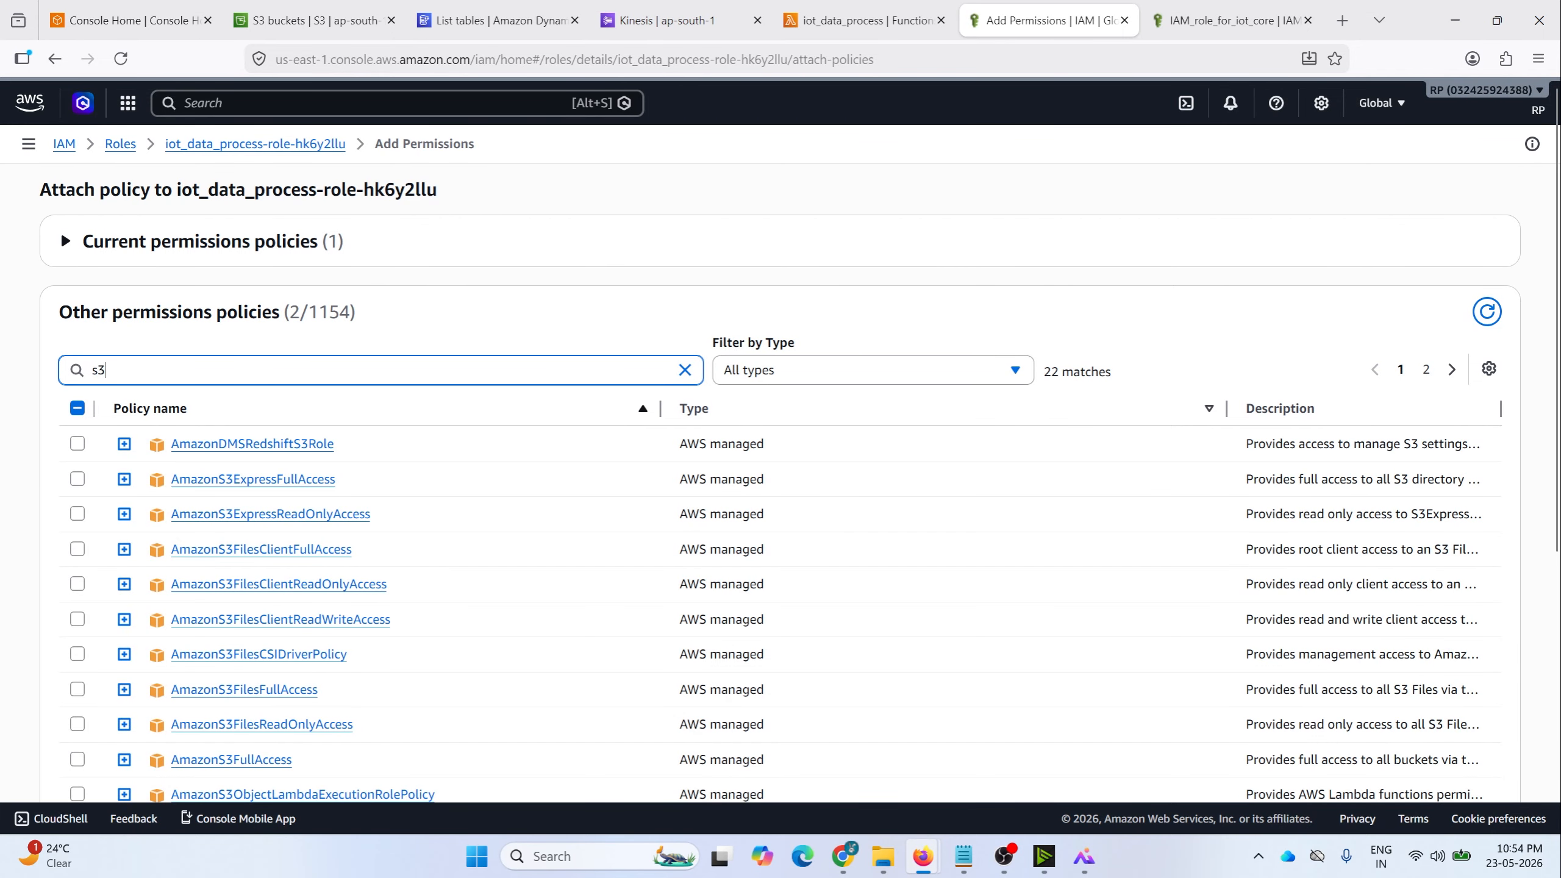
pyautogui.write('fu')
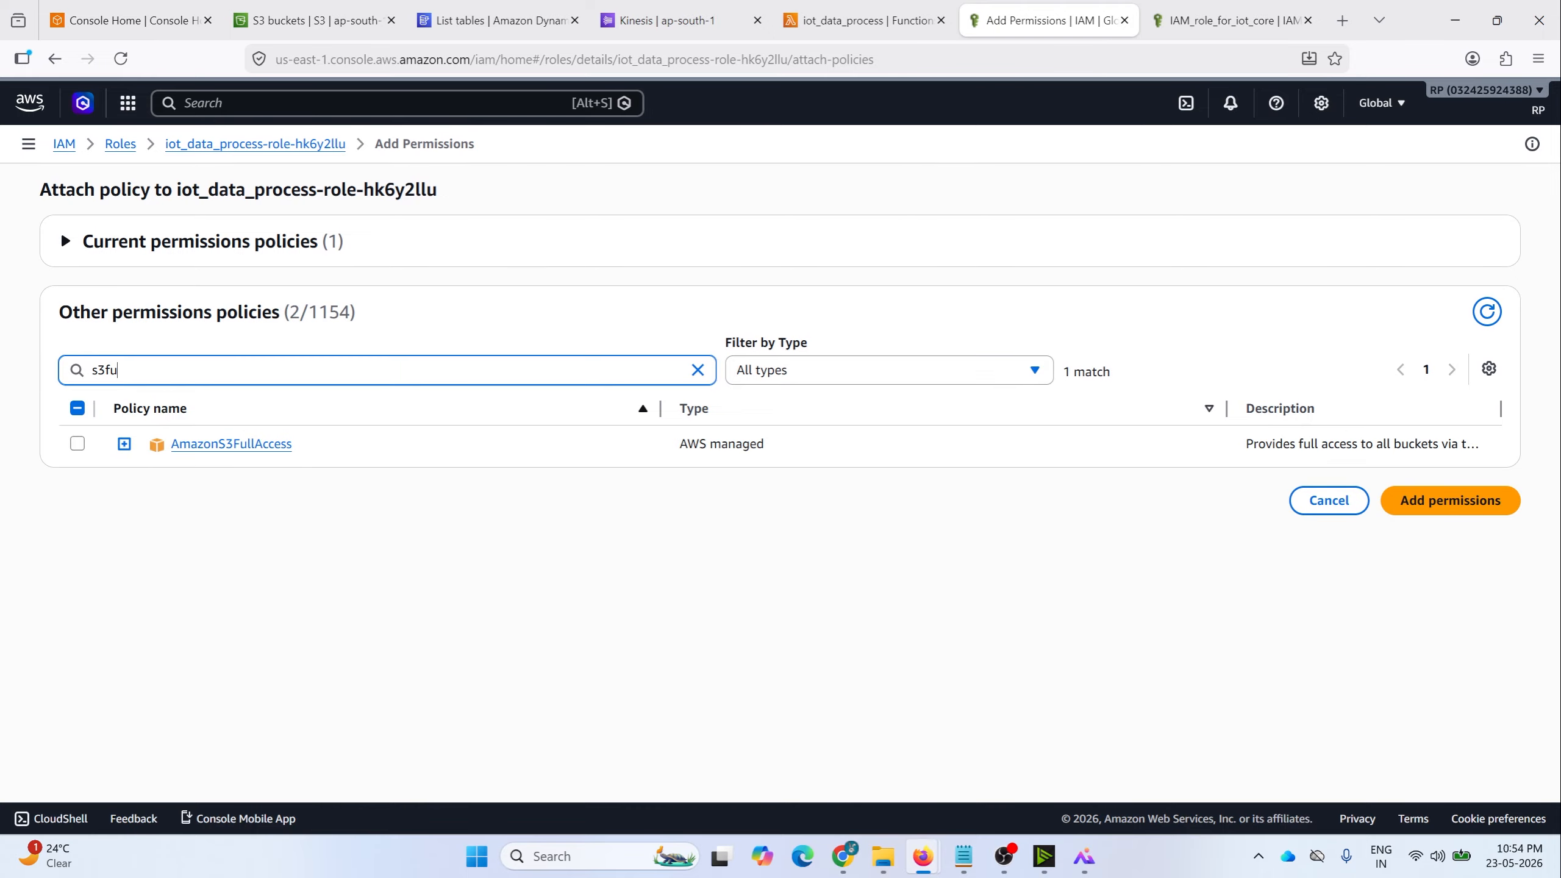
pyautogui.click(77, 443)
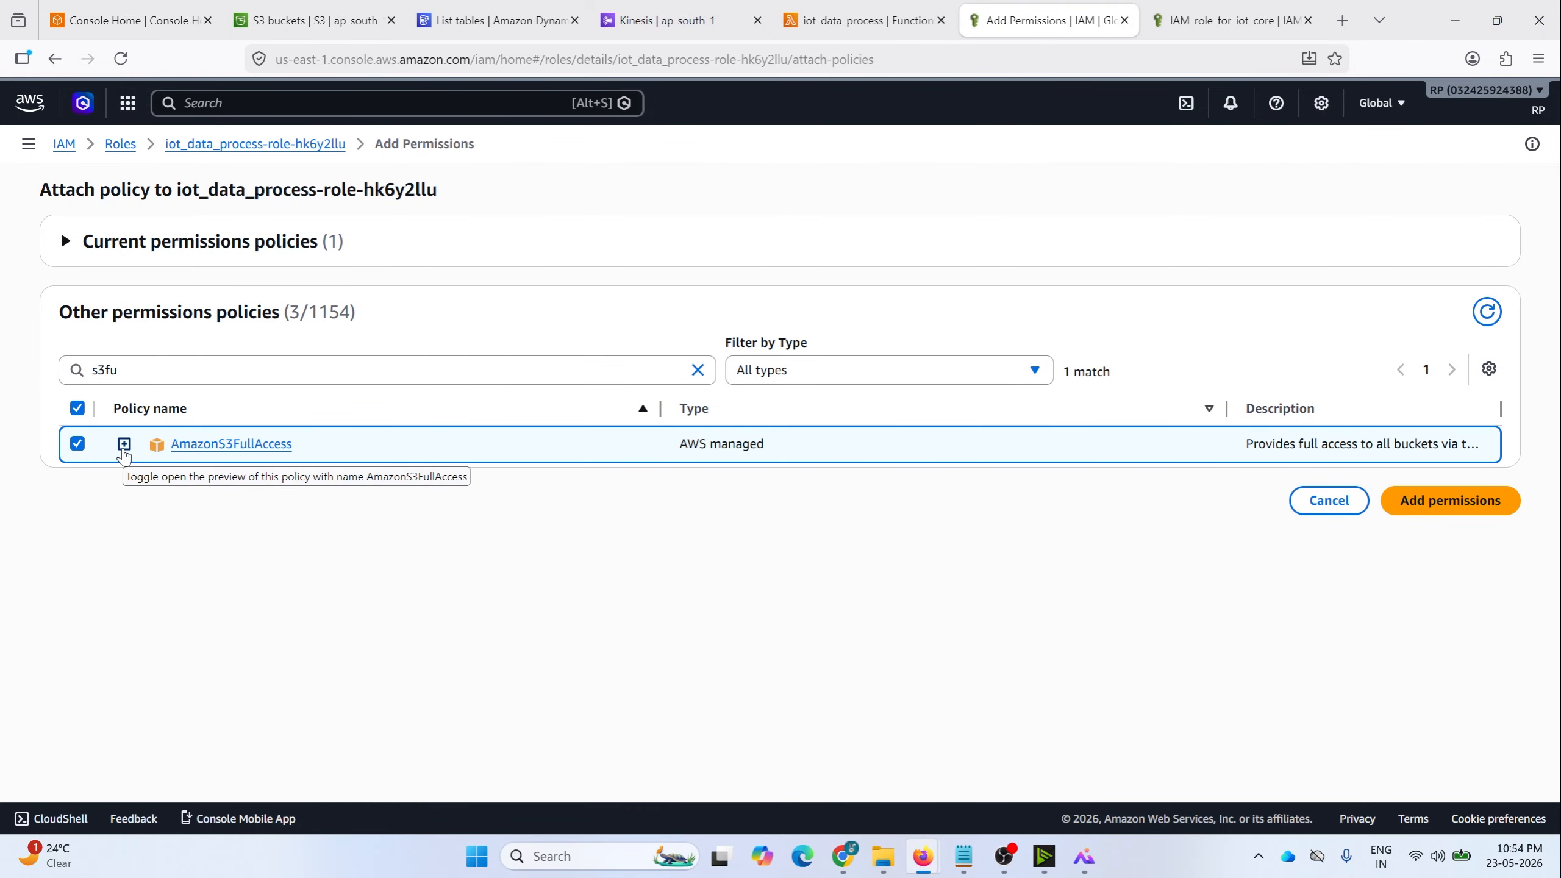
pyautogui.click(124, 443)
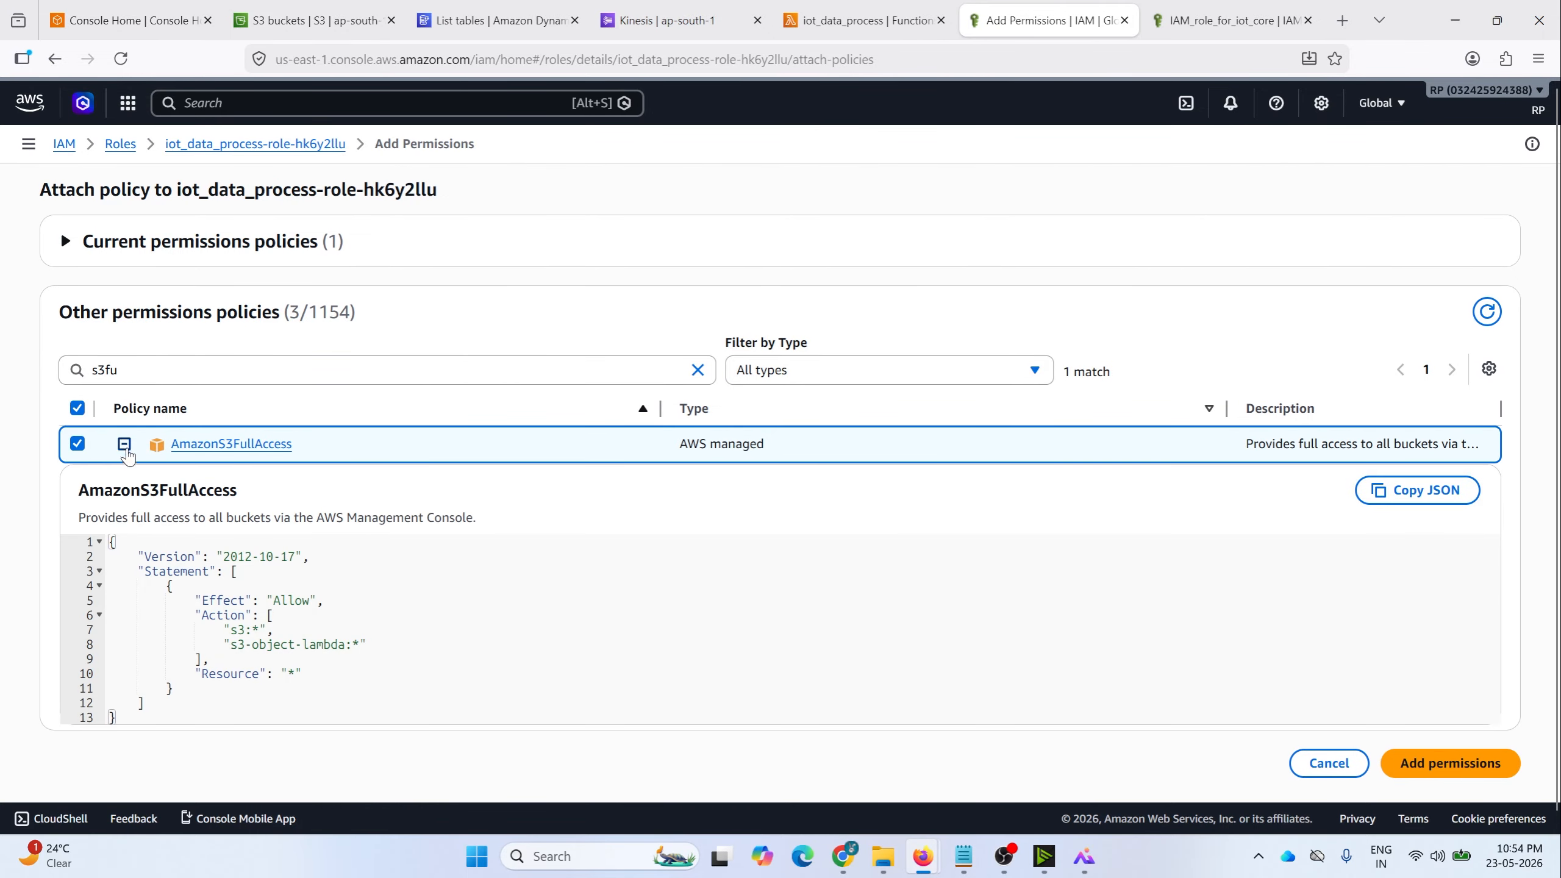
# Step: Filter the policies by lambdaBas, add AWSLambdaBasicExecutionRole to the selection and attach all selected policies to the role
pyautogui.click(698, 369)
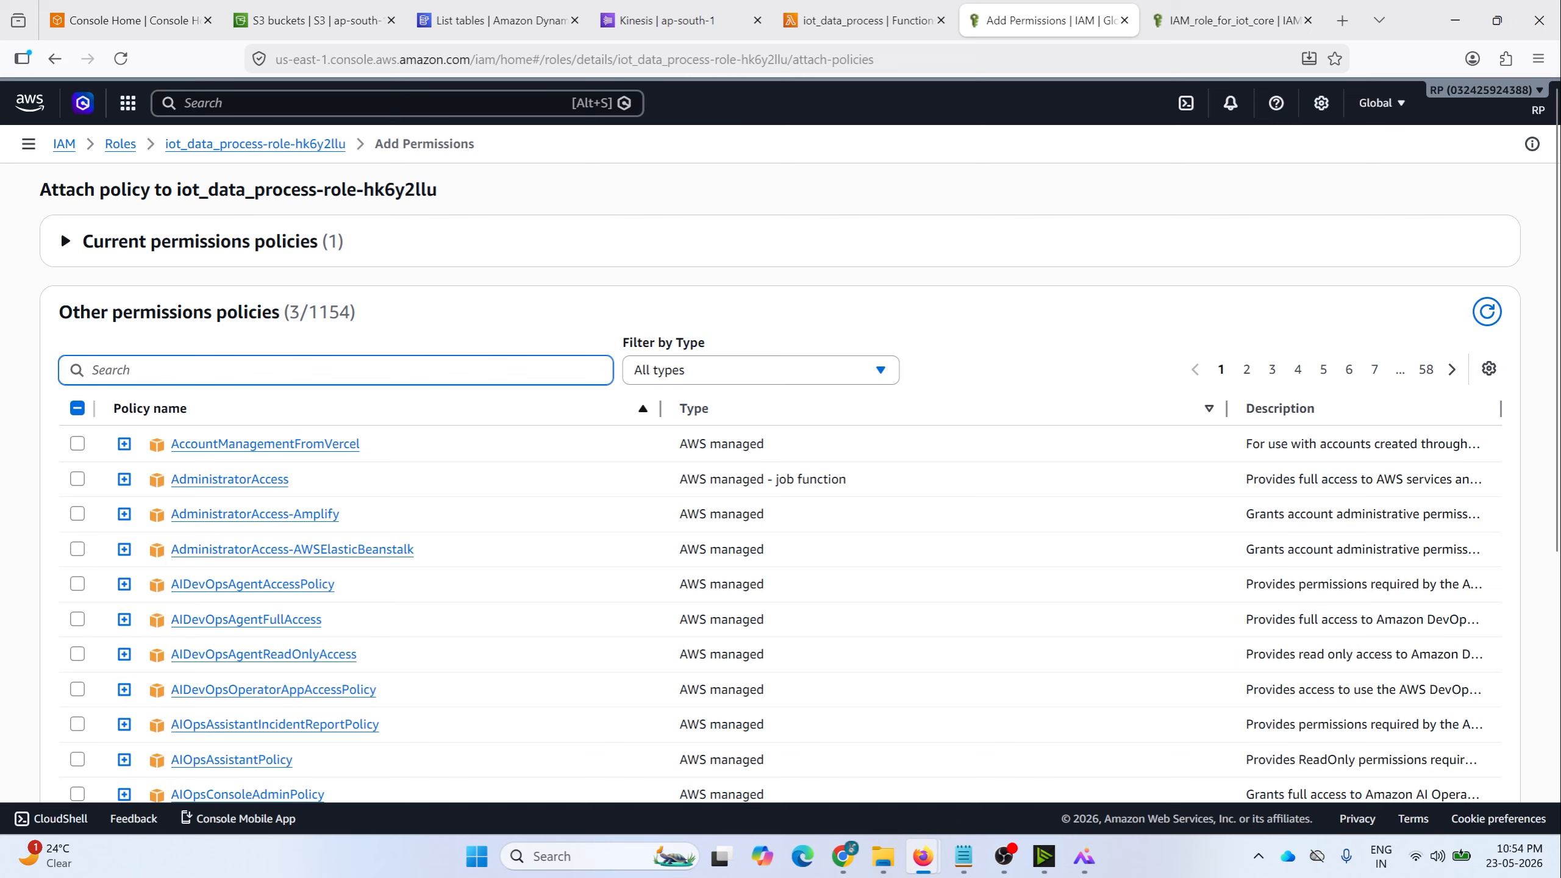
pyautogui.write('lambda')
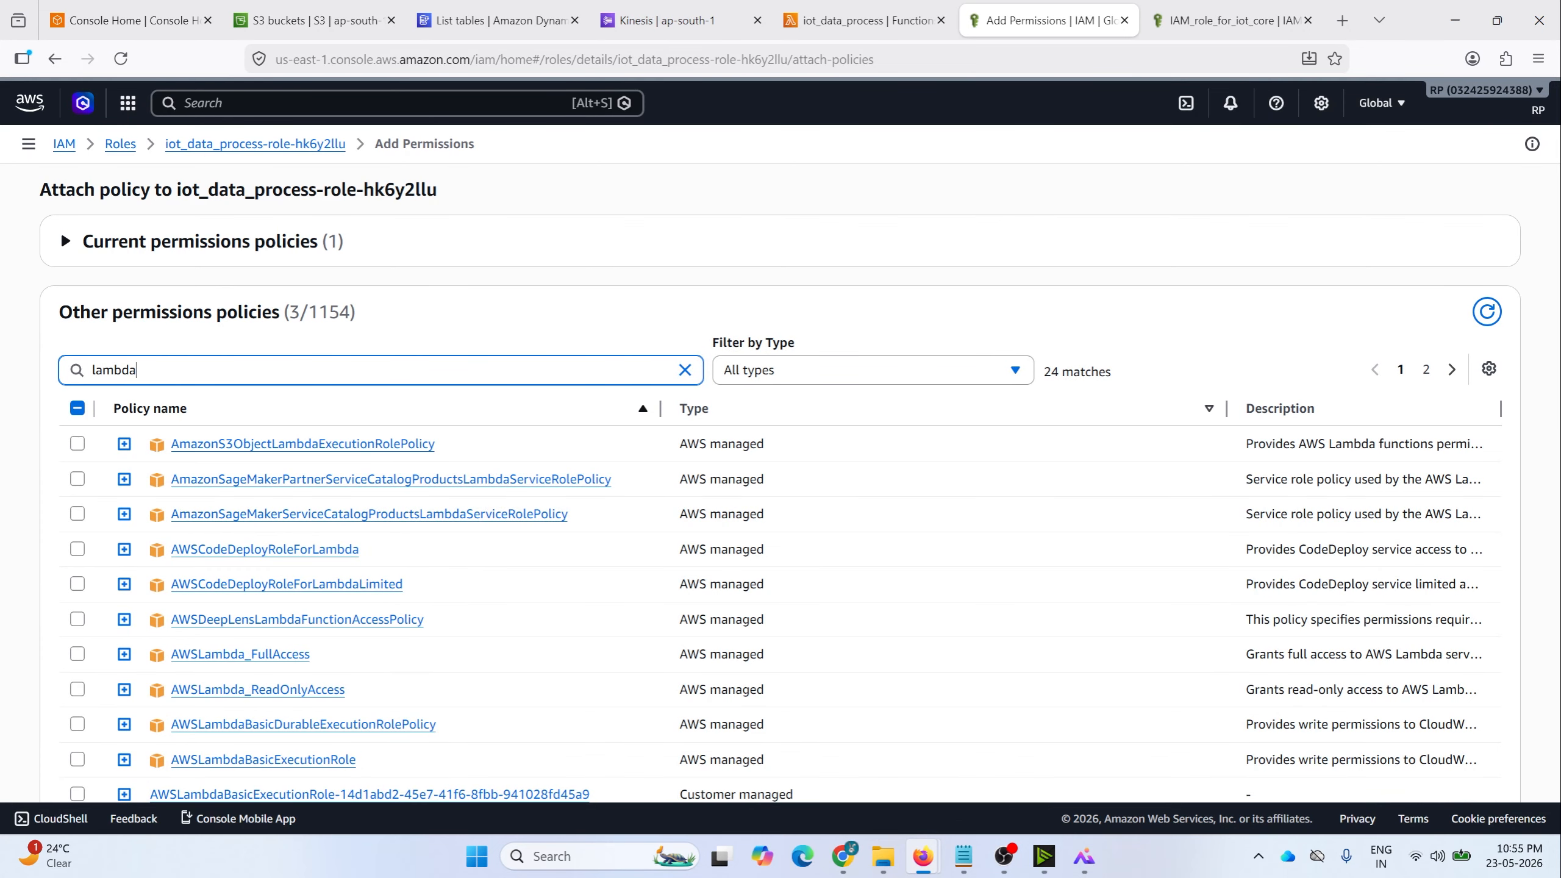
pyautogui.write('Bas')
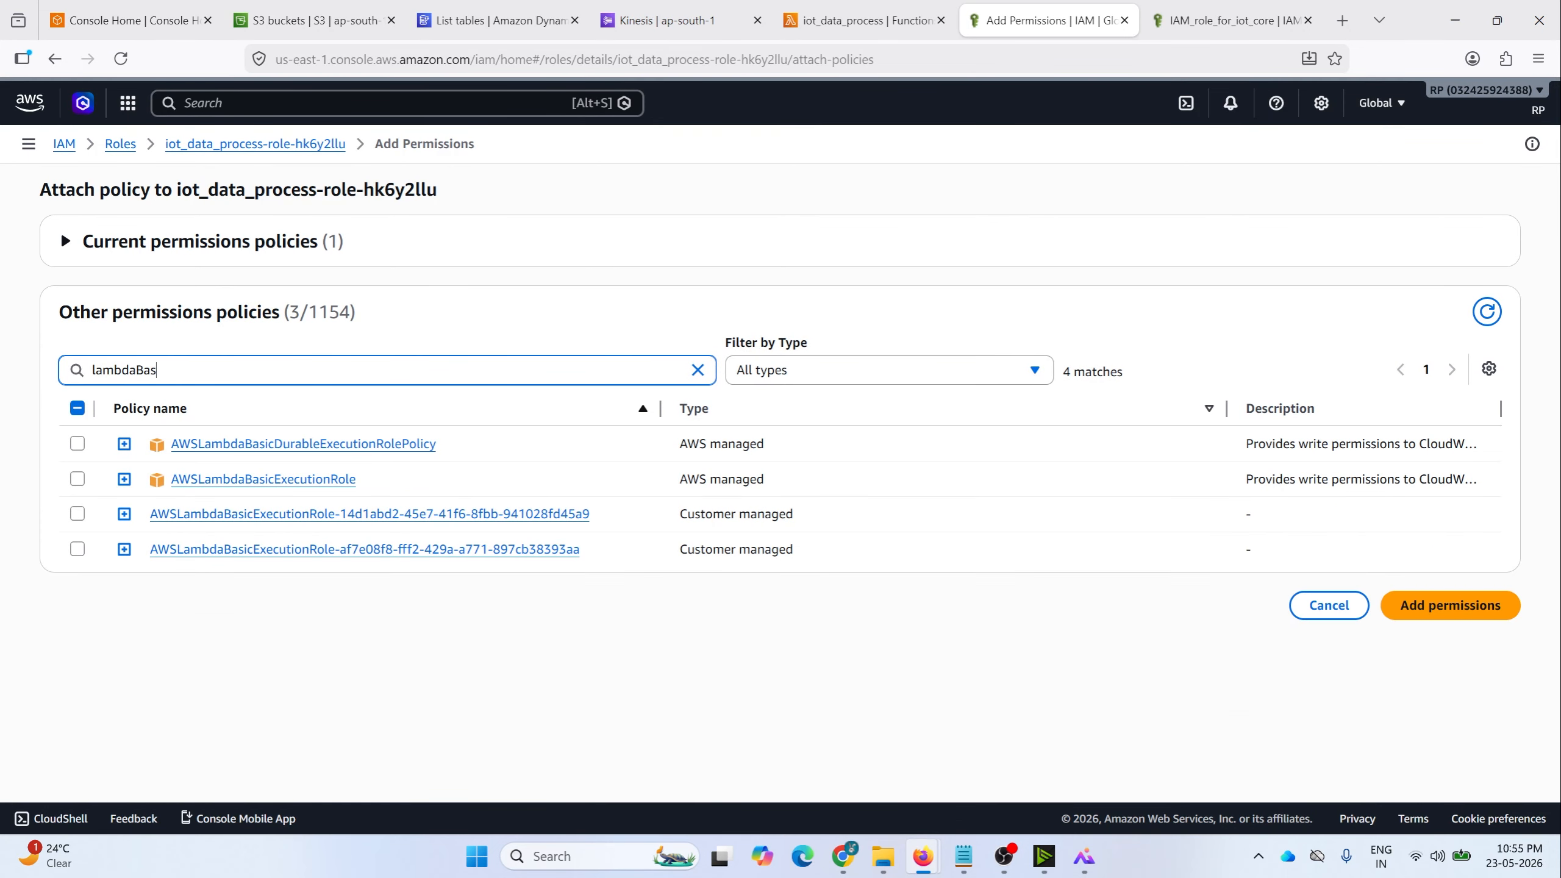
pyautogui.click(77, 479)
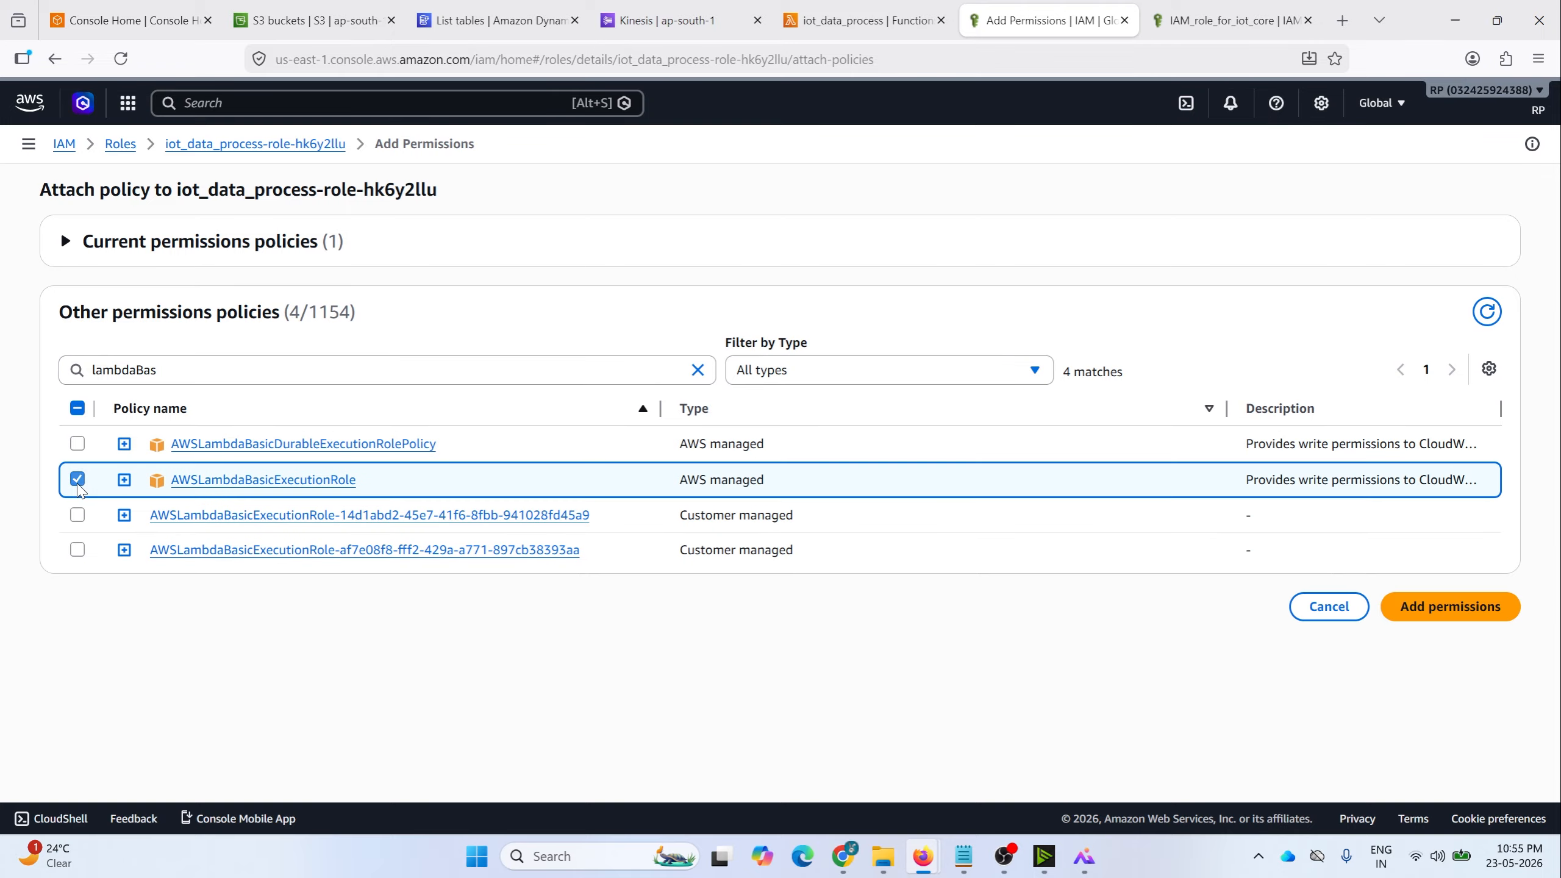
pyautogui.click(1451, 604)
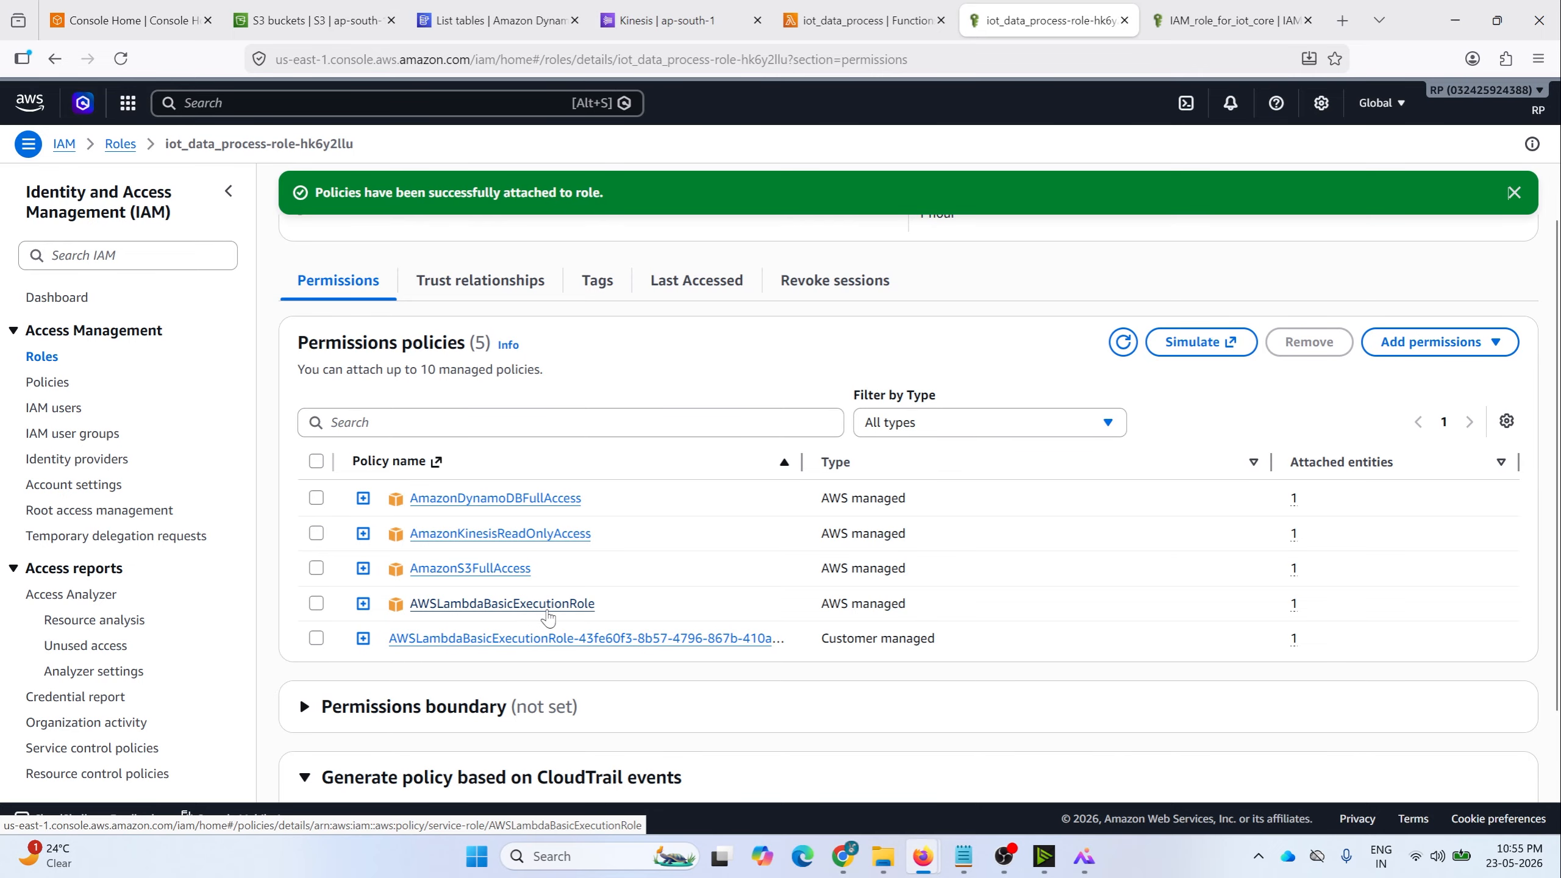
# Step: Check the execution role named in the Lambda function's configuration against the role in IAM and review its attached policies
pyautogui.scroll(3, 937, 468)
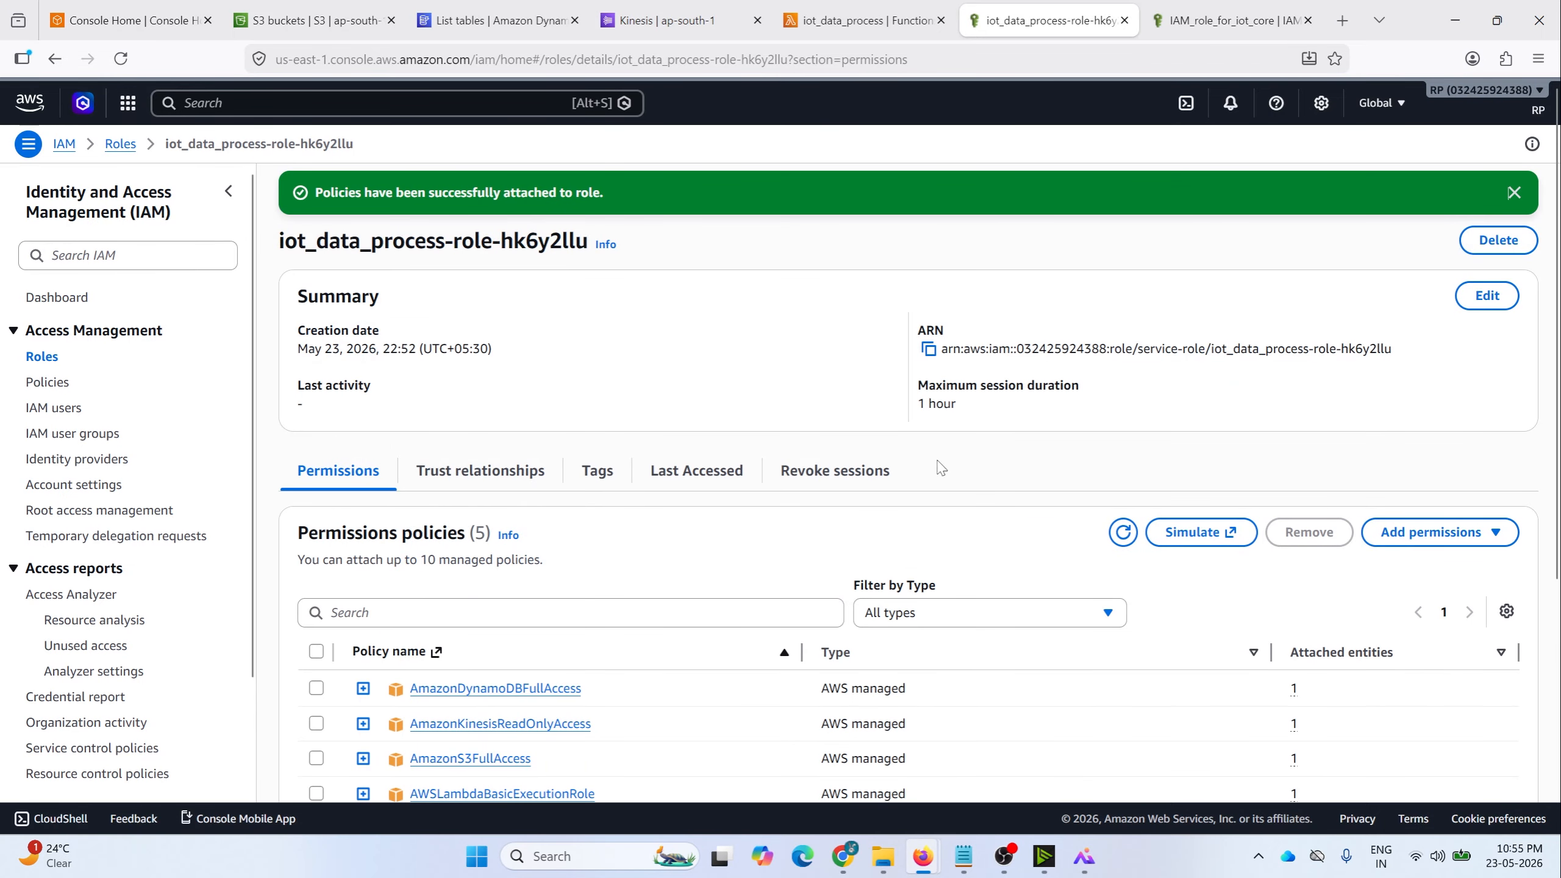
pyautogui.click(855, 18)
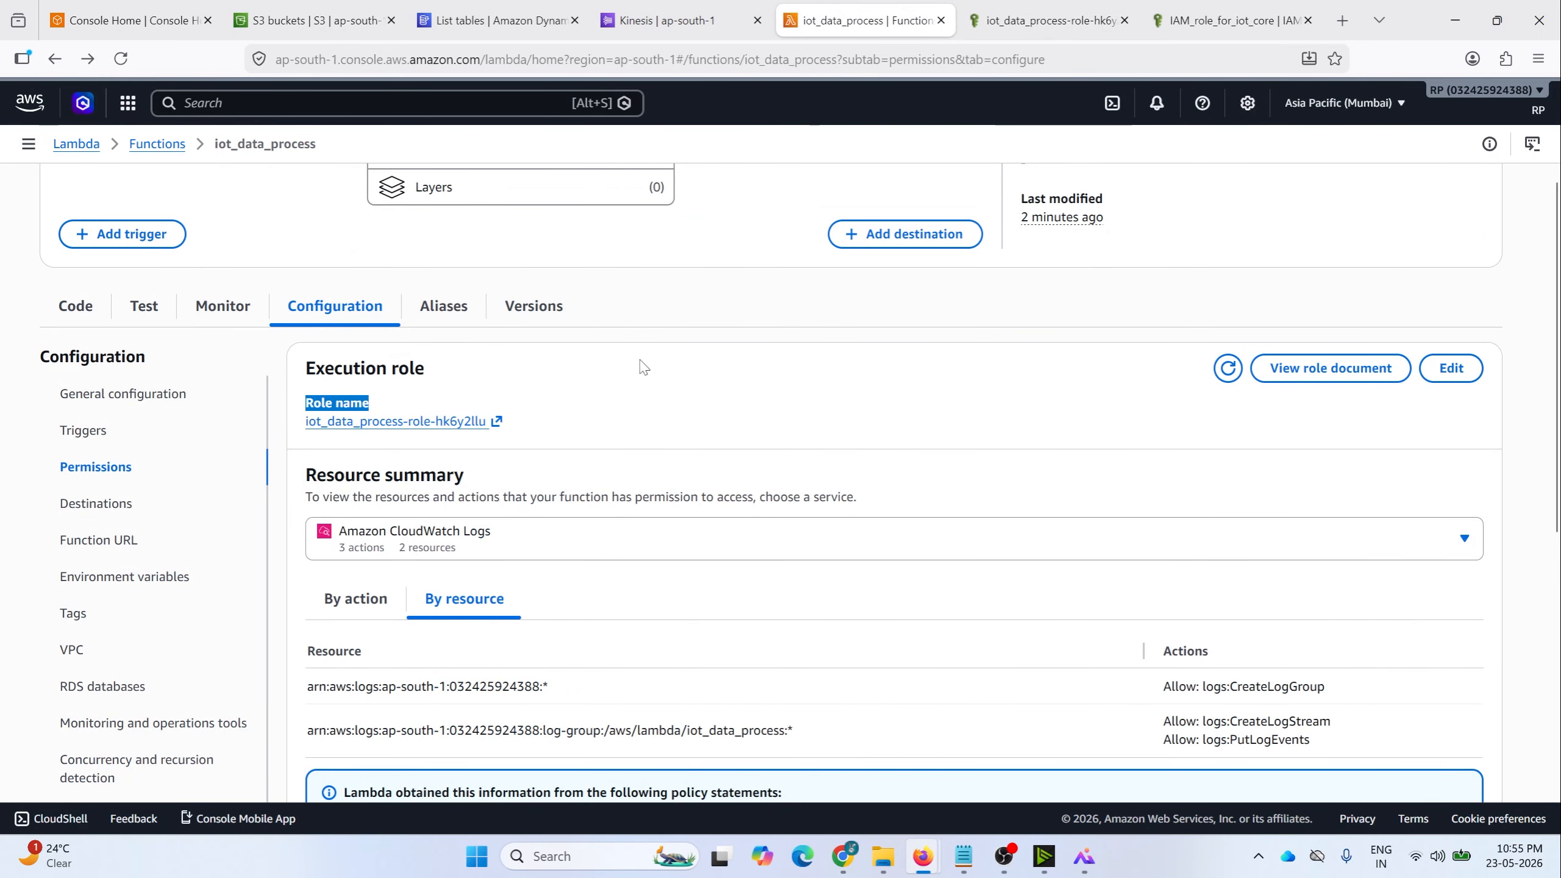
pyautogui.scroll(2, 405, 460)
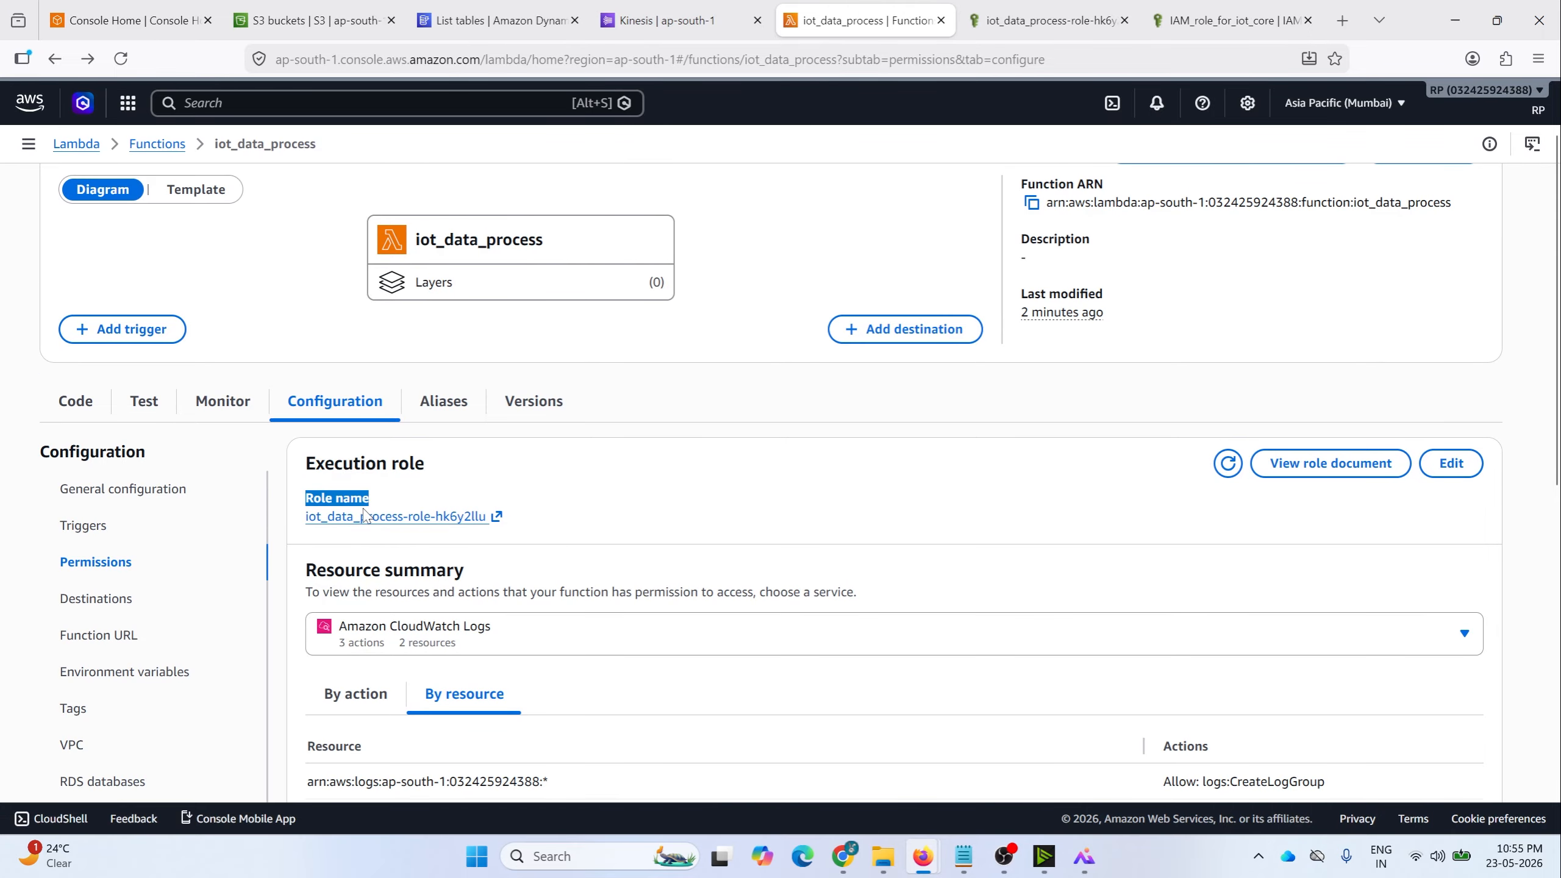
pyautogui.click(1039, 20)
pyautogui.scroll(-3, 686, 599)
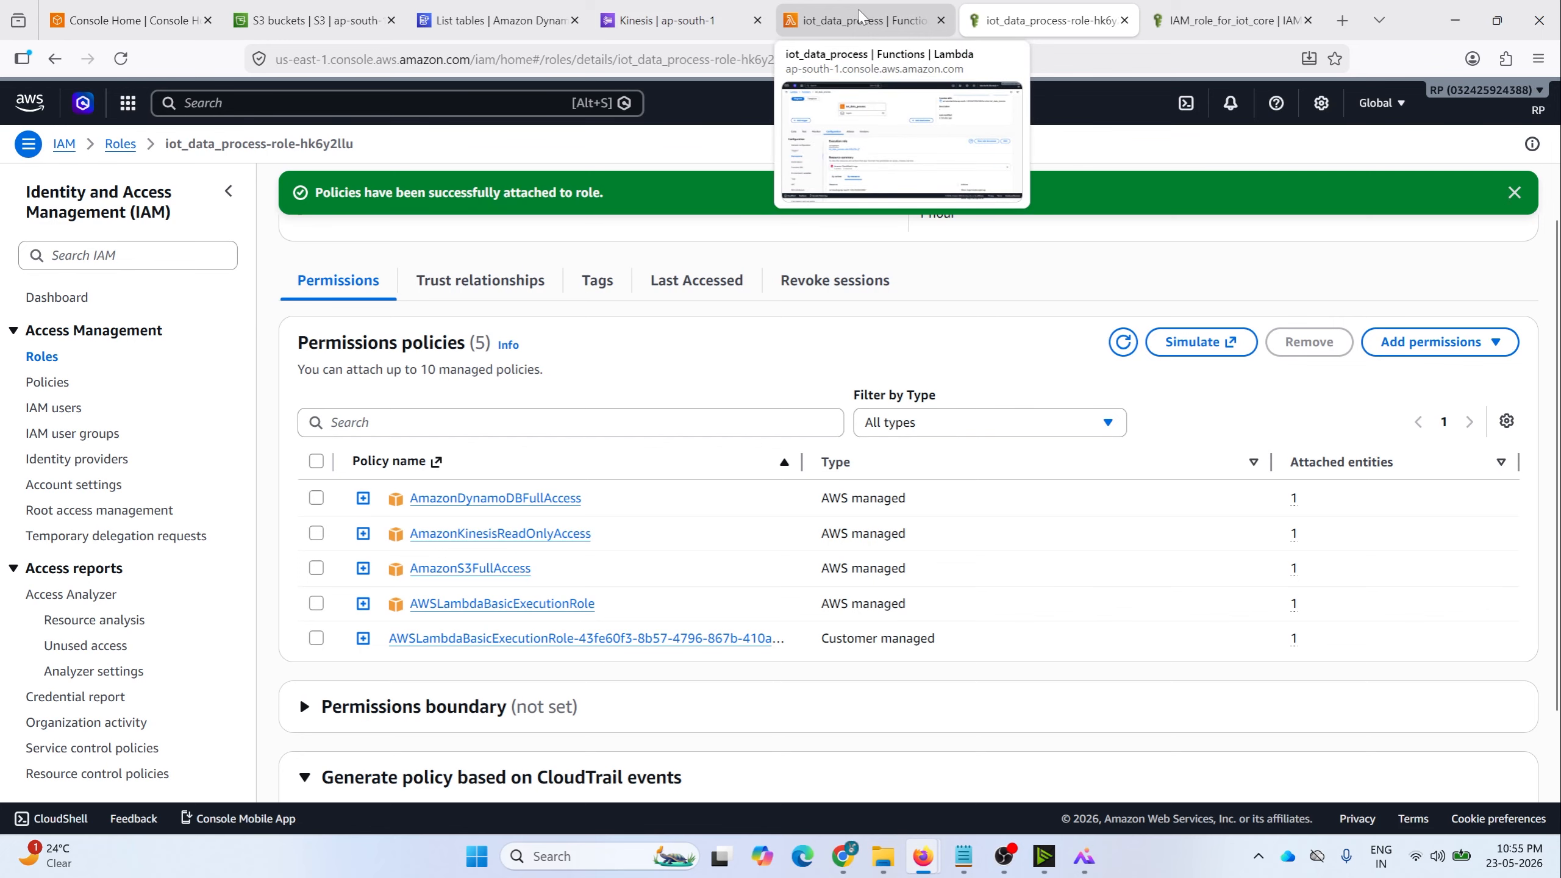
# Step: Start adding a trigger to the iot_data_process function with Kinesis as its source
pyautogui.click(859, 20)
pyautogui.click(129, 331)
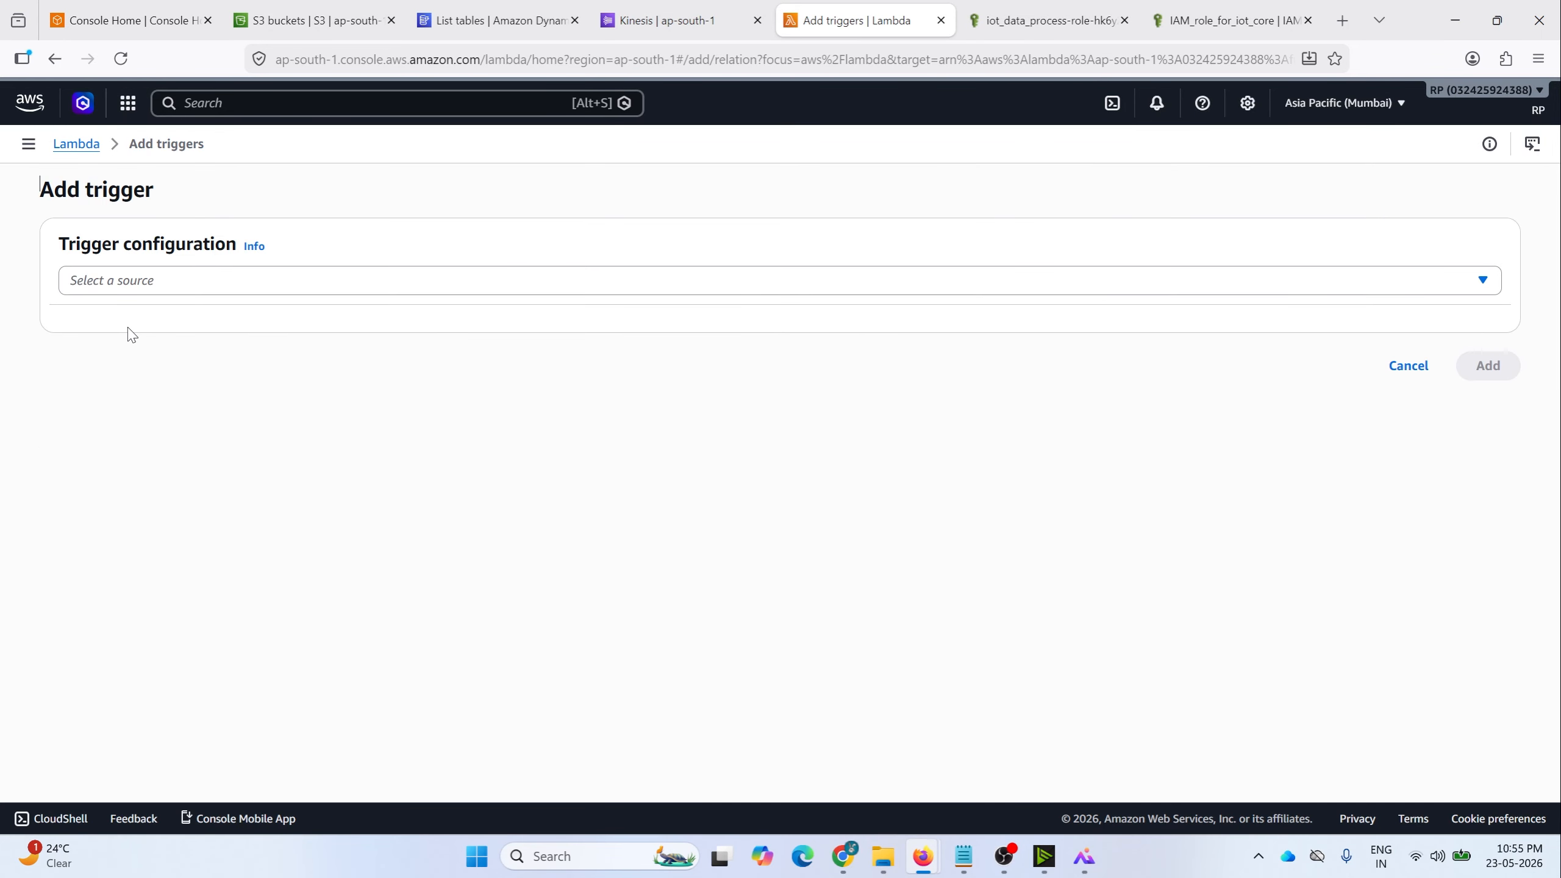
pyautogui.click(175, 289)
pyautogui.write('kin')
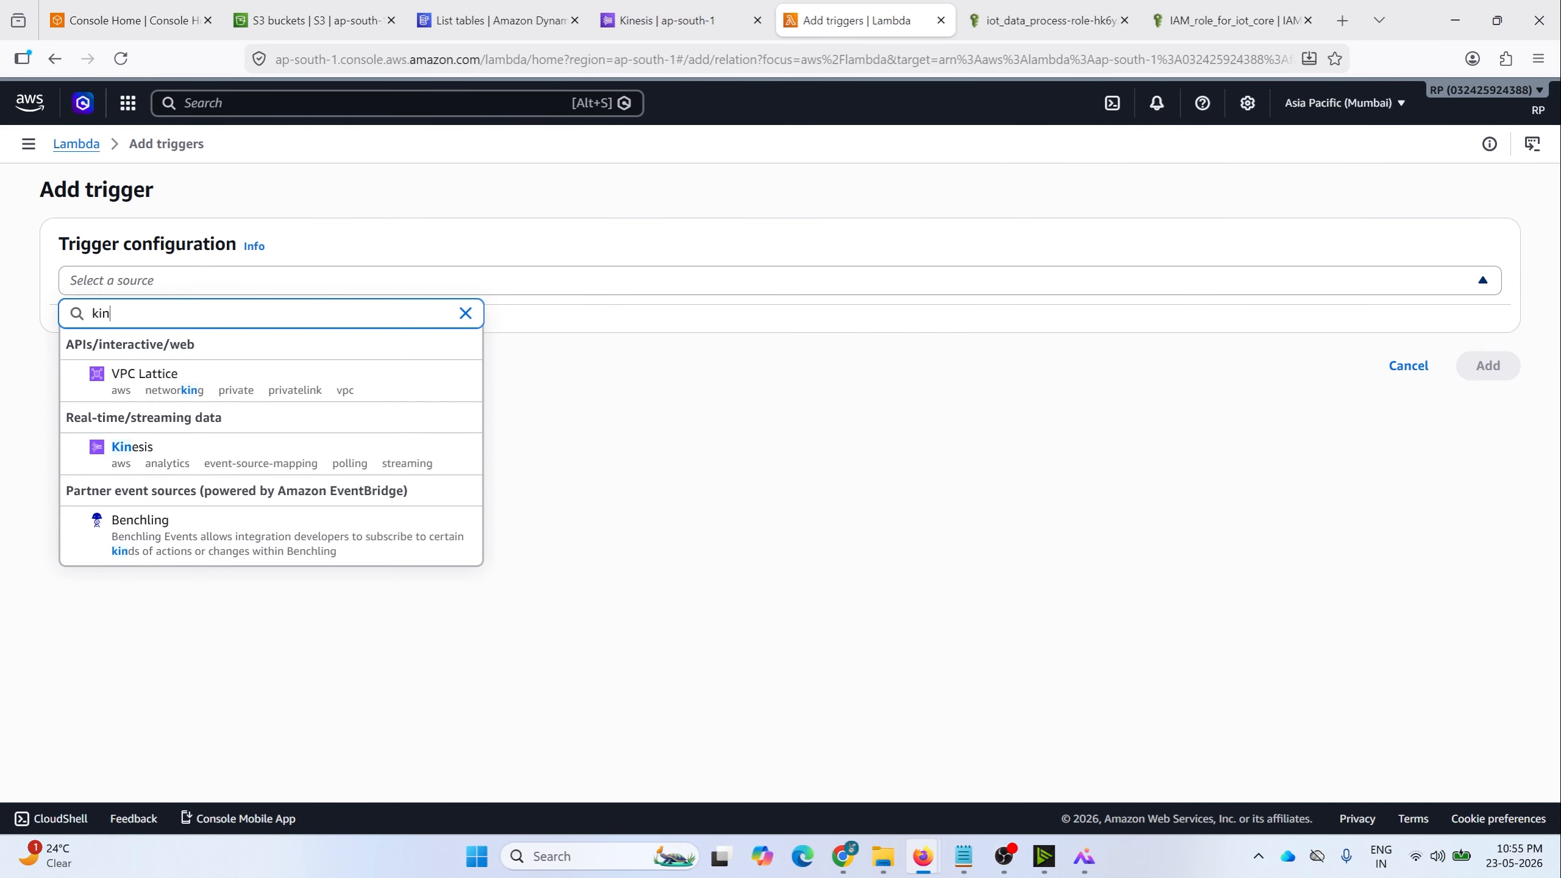
pyautogui.click(133, 452)
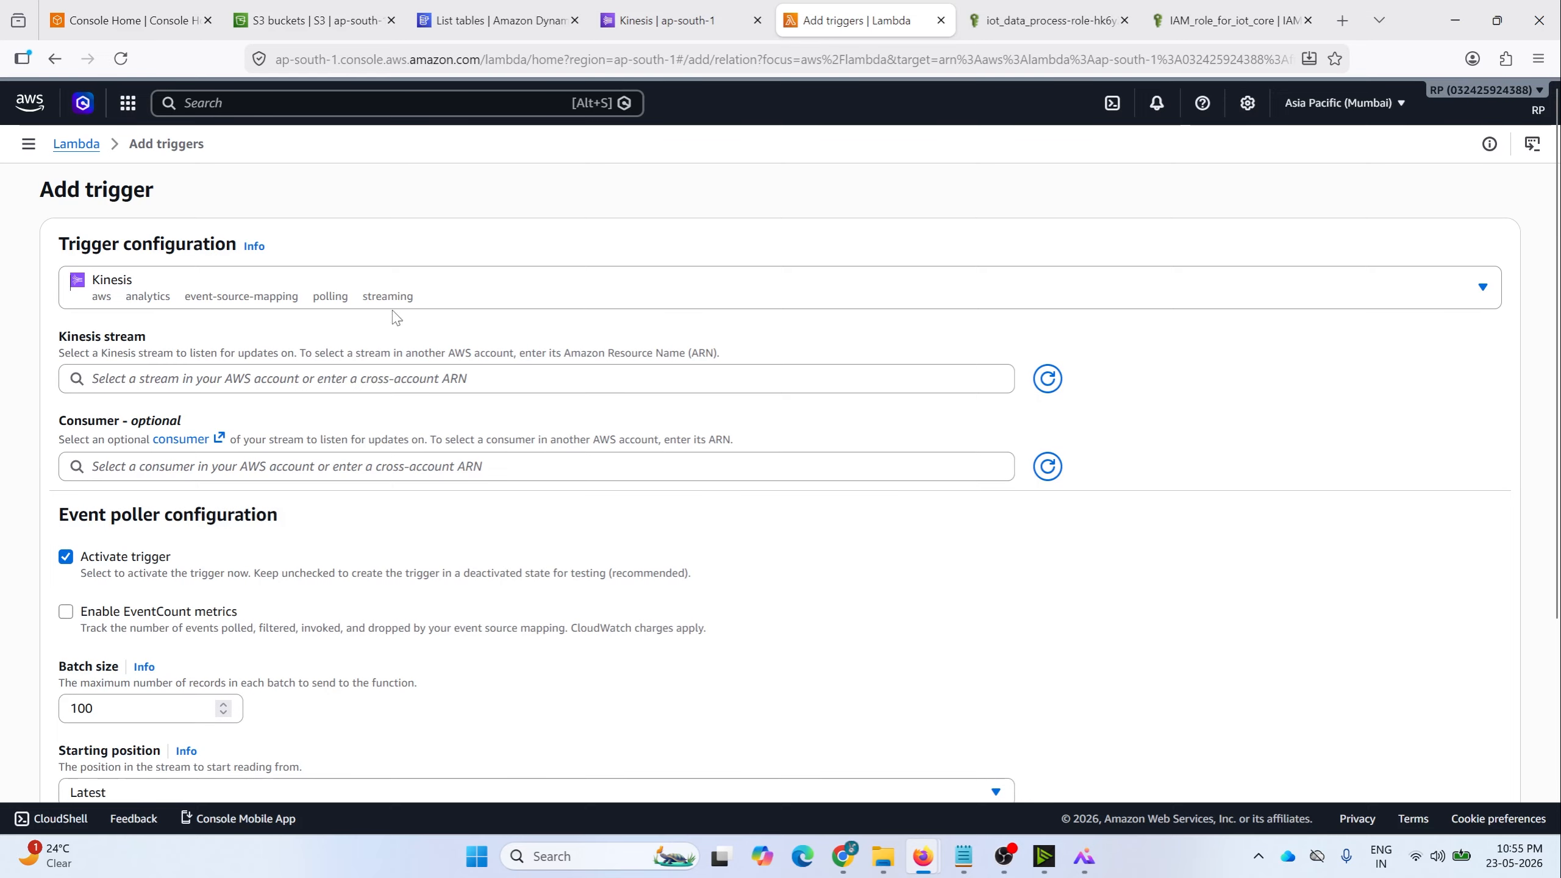
# Step: Choose the stream kinesis/iot-kinesis for the trigger, keep the default event poller settings and add it
pyautogui.click(212, 378)
pyautogui.click(206, 418)
pyautogui.scroll(-2, 175, 356)
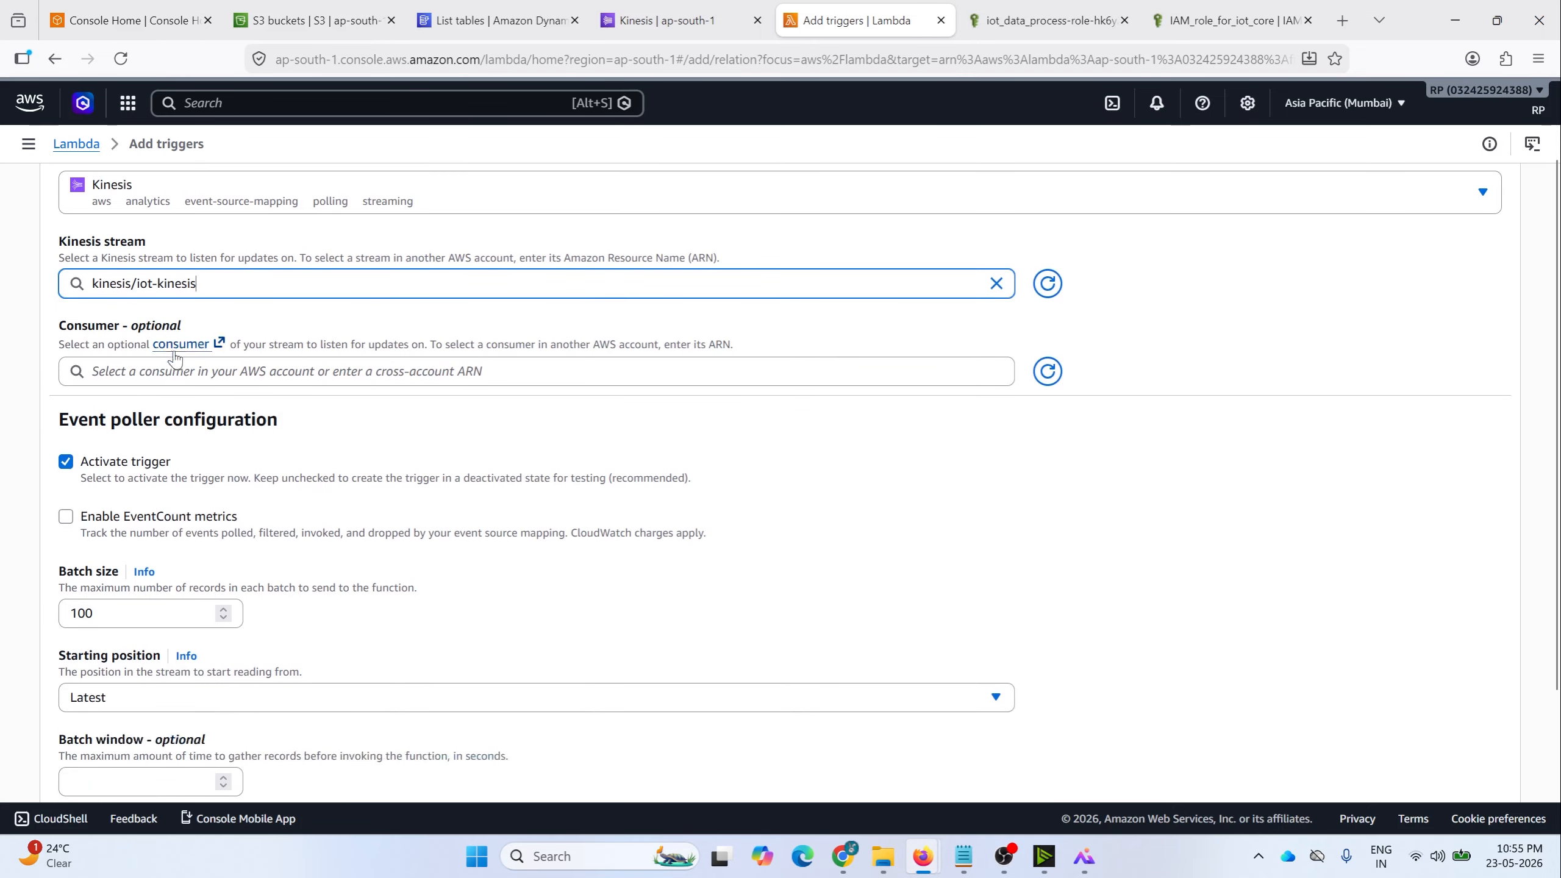
pyautogui.scroll(-3, 1325, 373)
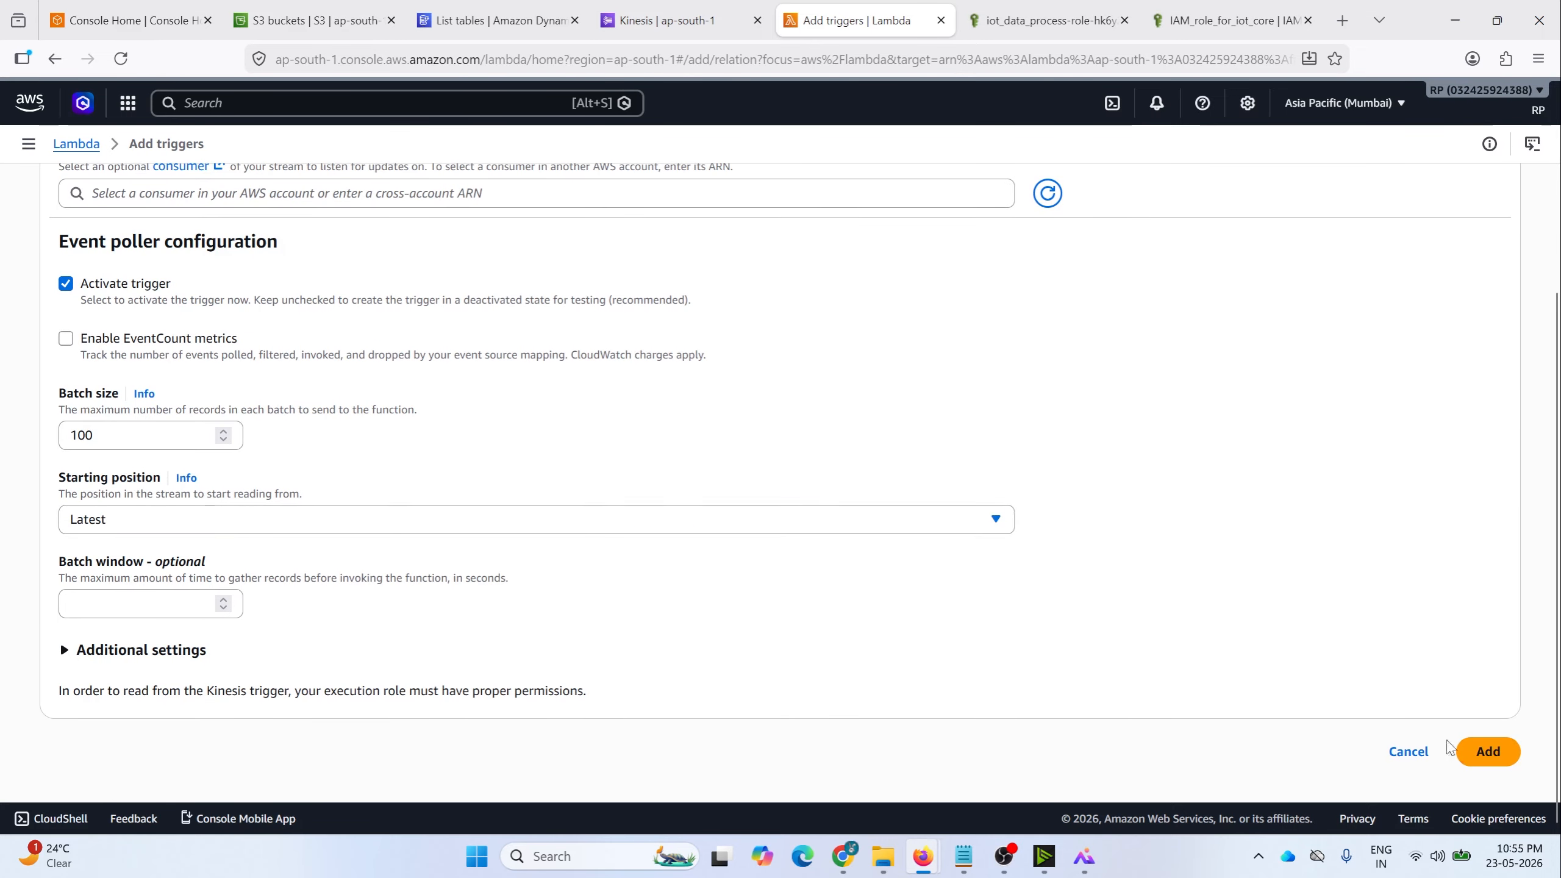
pyautogui.click(1482, 751)
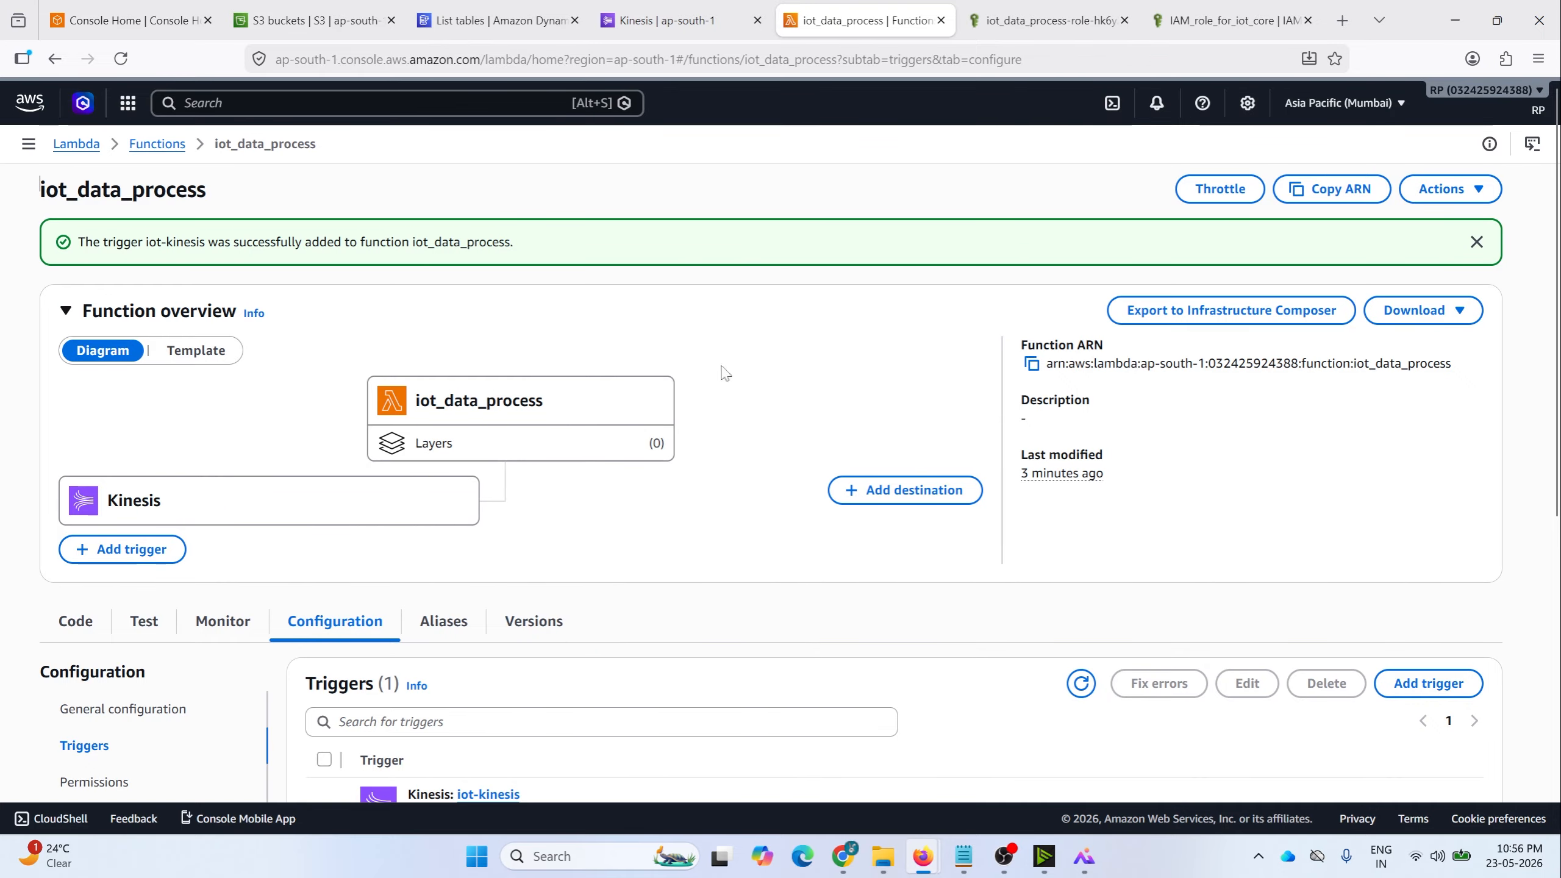
# Step: Look over the S3 bucket list and the DynamoDB tables, dismissing the open service search, and return to the Lambda function
pyautogui.click(313, 10)
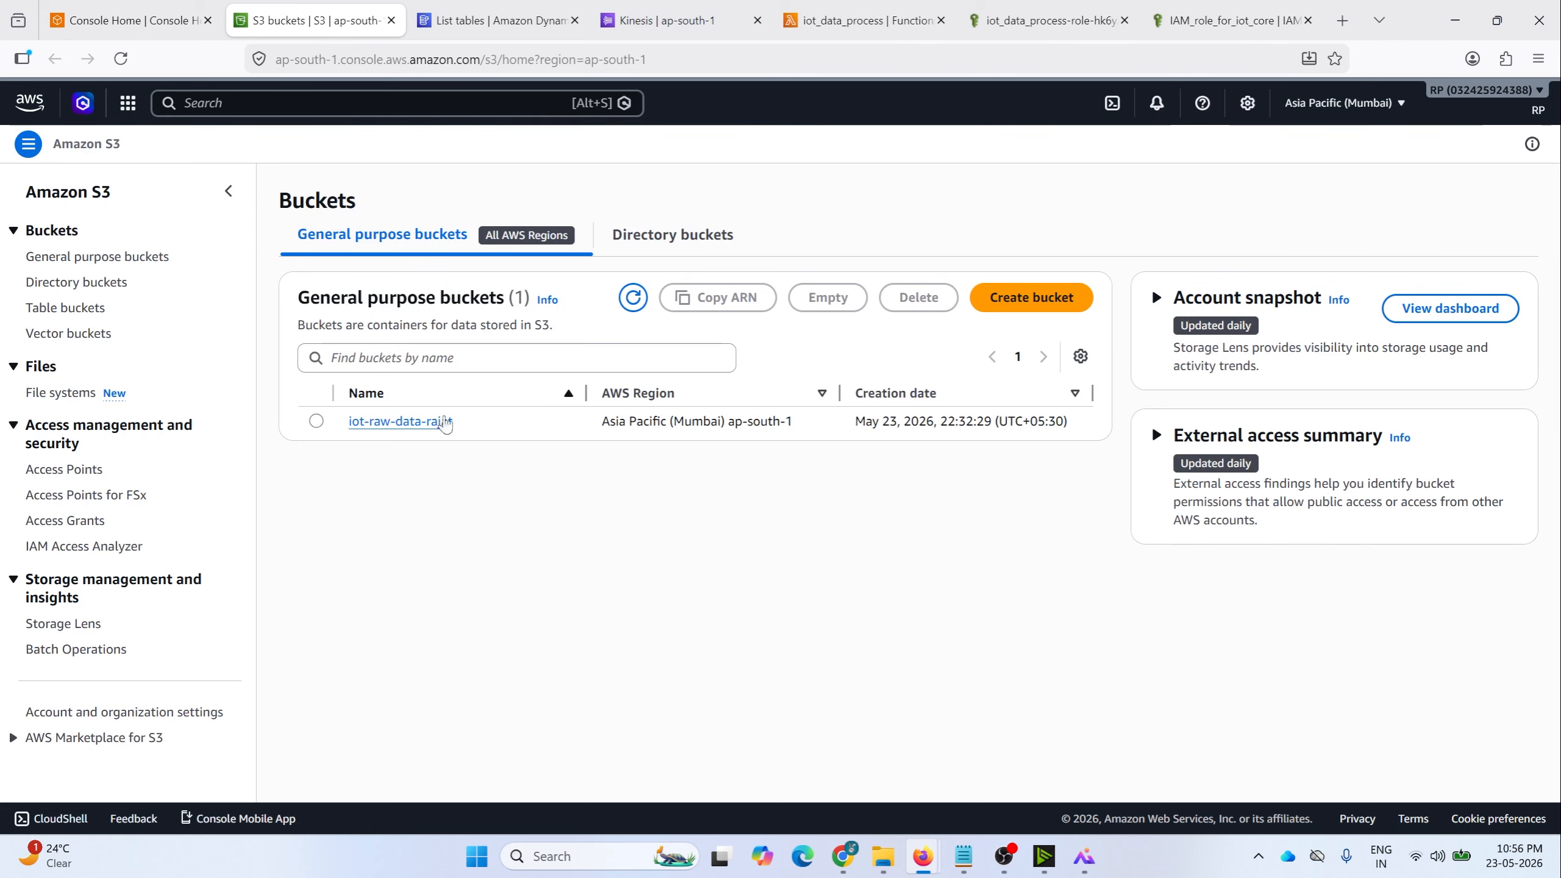
pyautogui.click(491, 12)
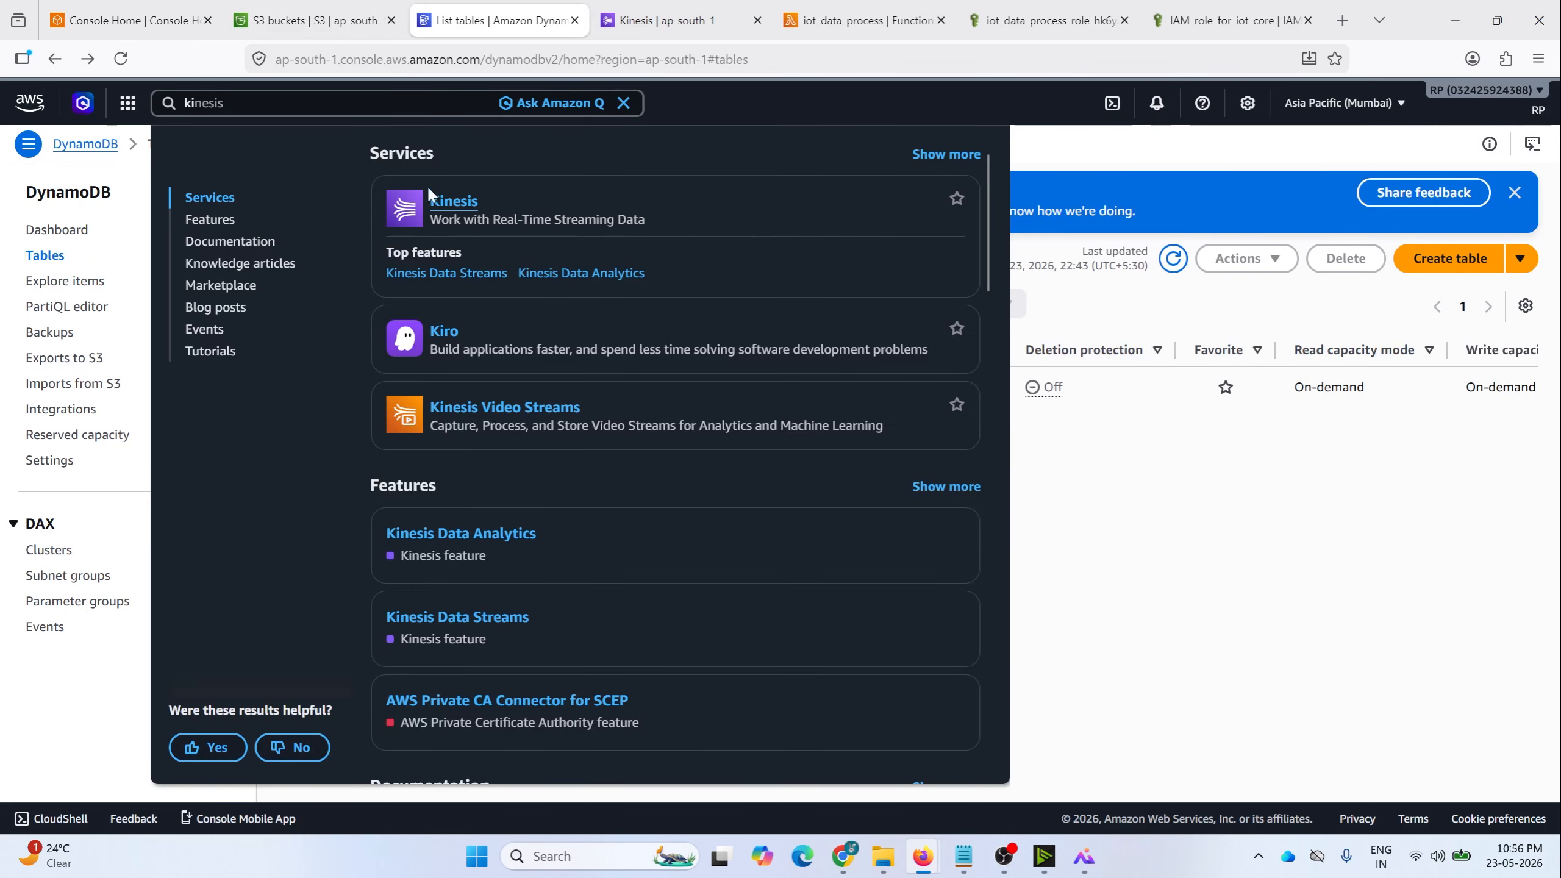
pyautogui.click(1277, 531)
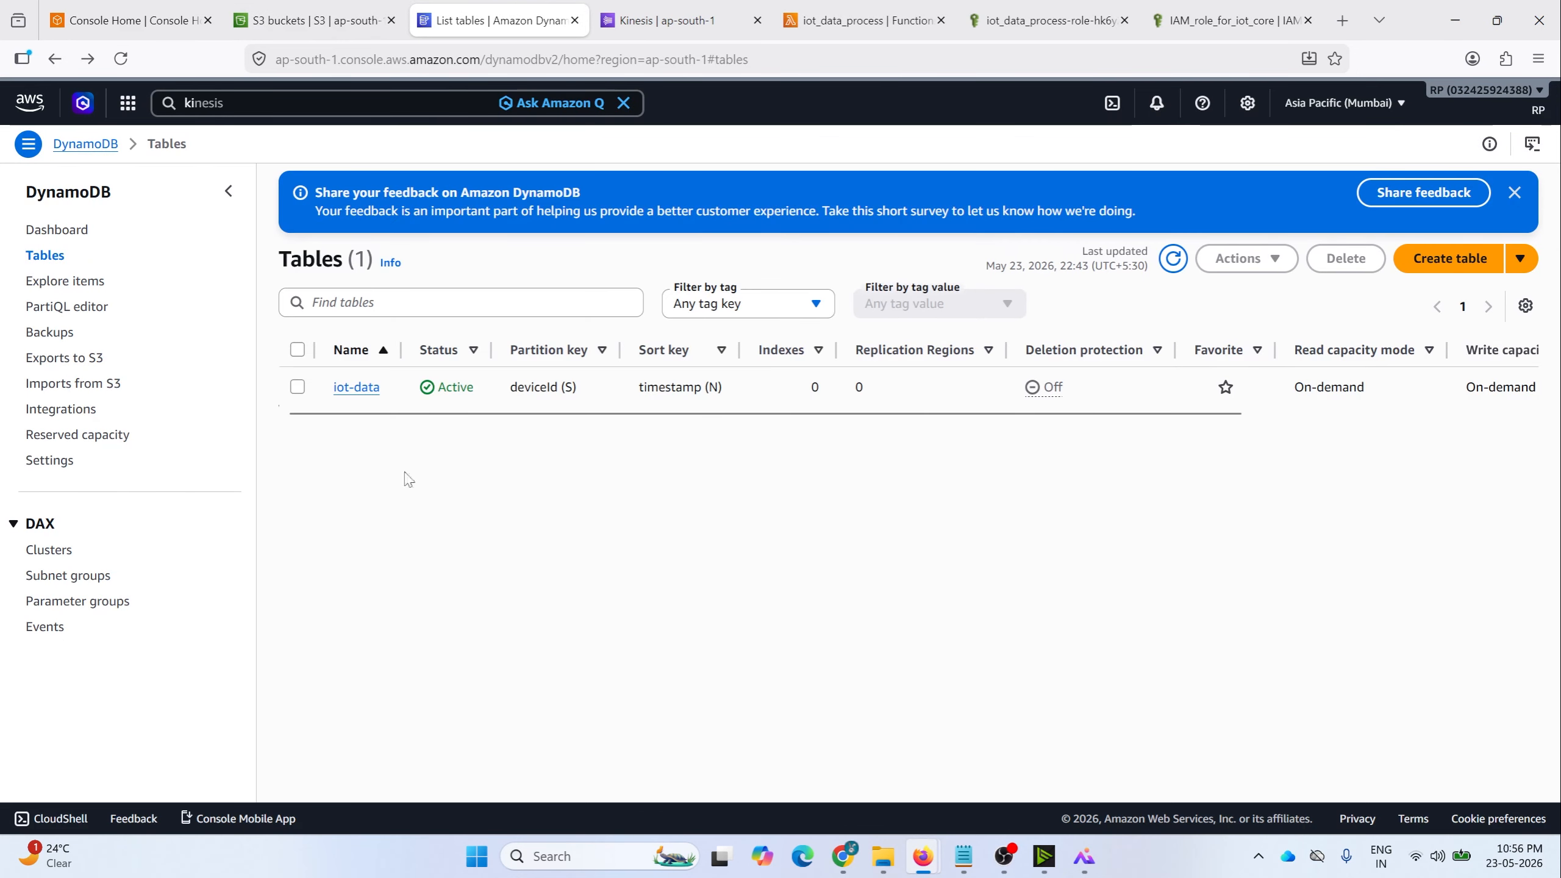
pyautogui.click(868, 27)
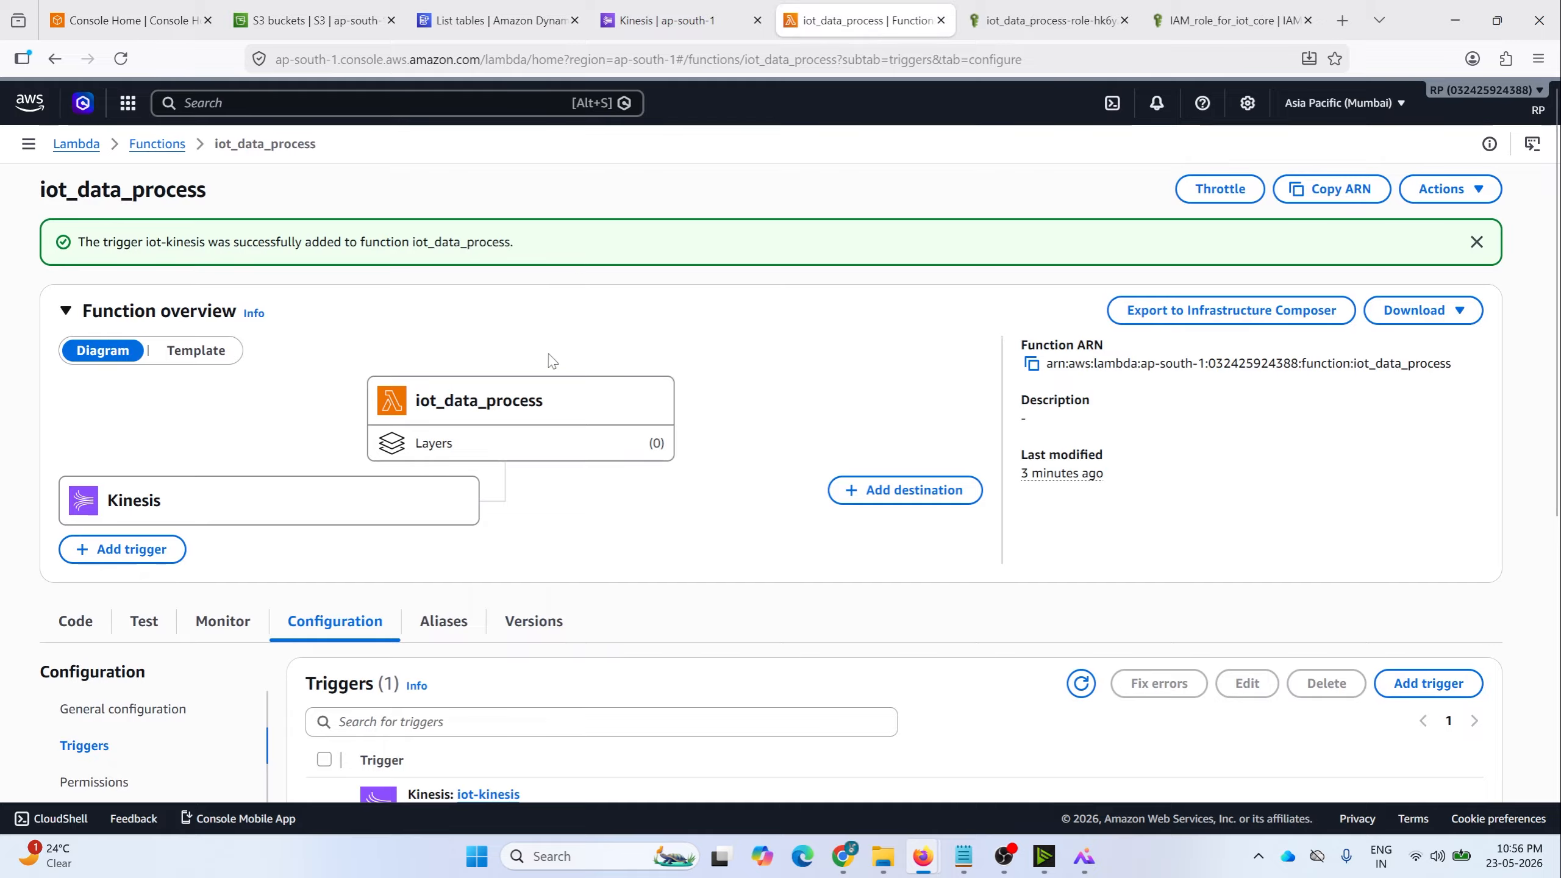
# Step: Replace the default code in the function's index.mjs with the copied handler code that uses the S3 and DynamoDB clients
pyautogui.scroll(-2, 289, 499)
pyautogui.click(86, 532)
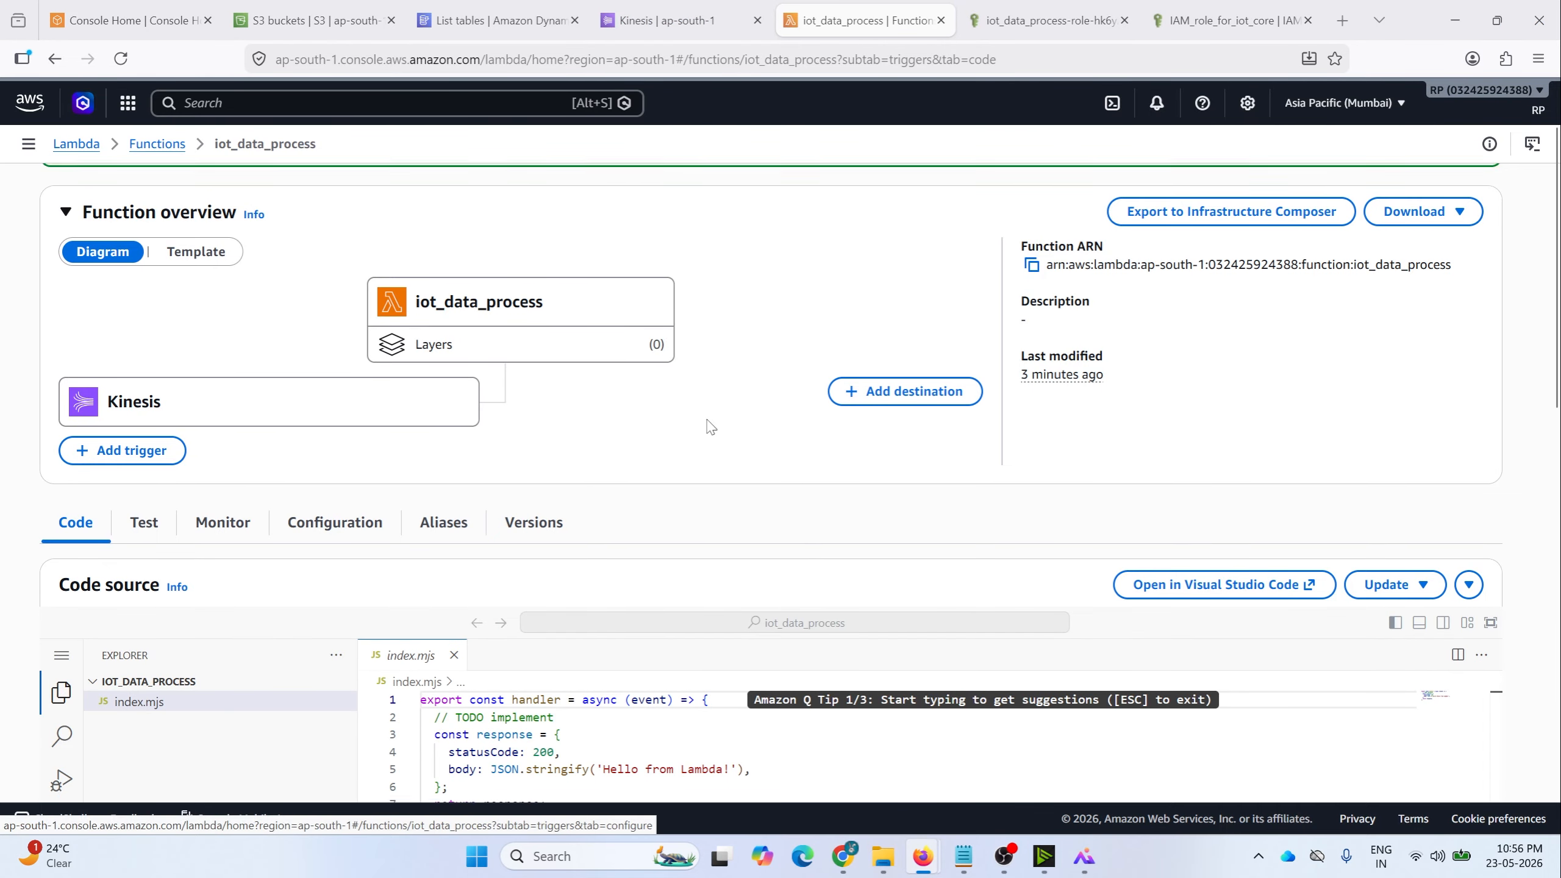
pyautogui.scroll(-5, 711, 426)
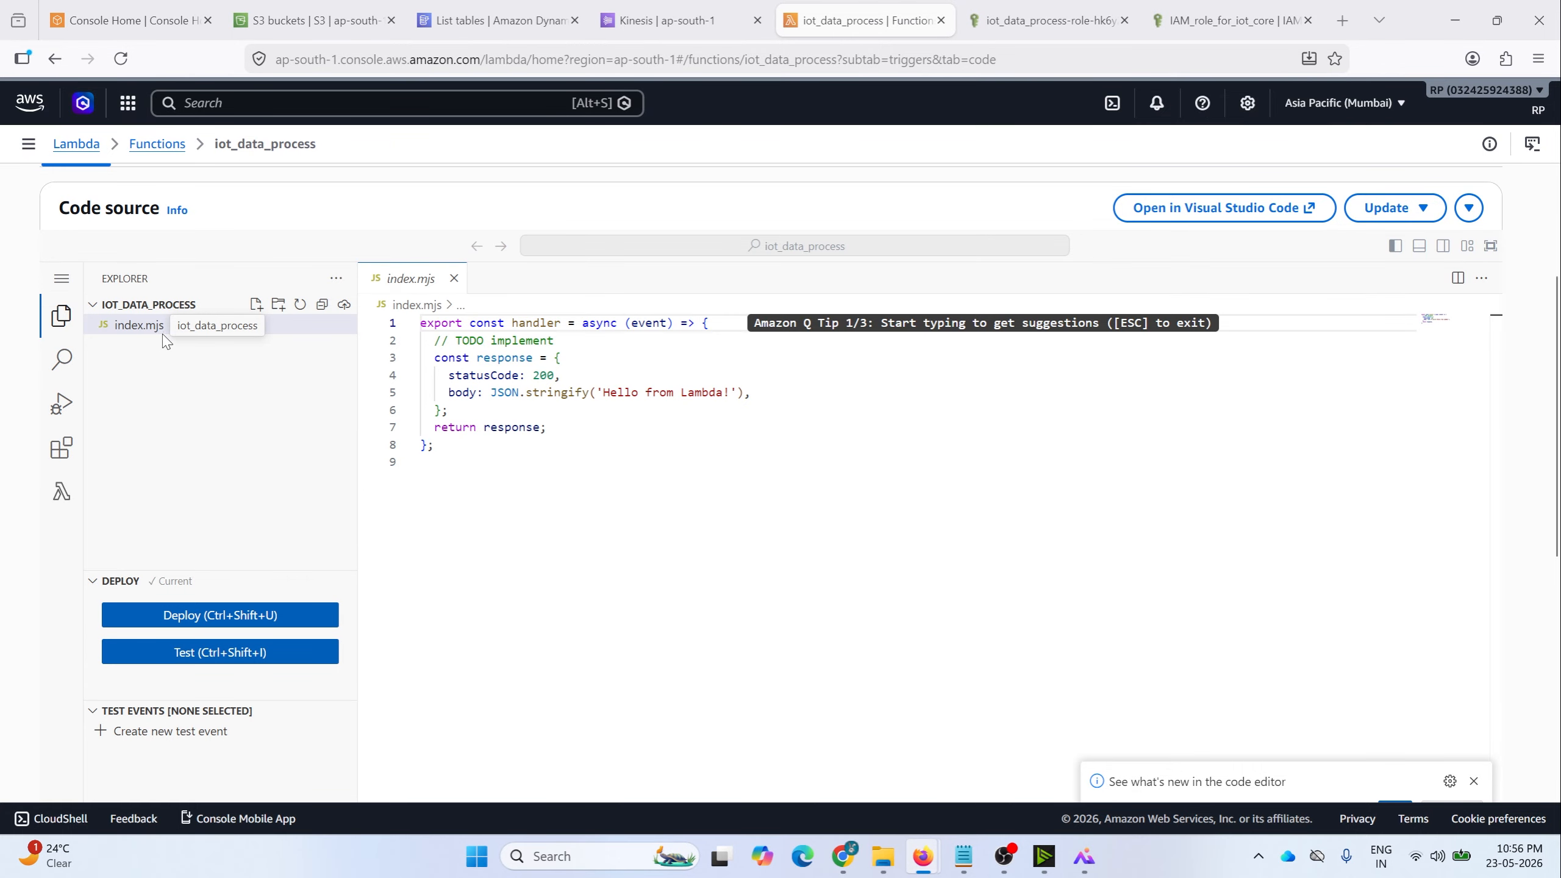
pyautogui.click(683, 393)
pyautogui.hotkey('ctrl', 'a')
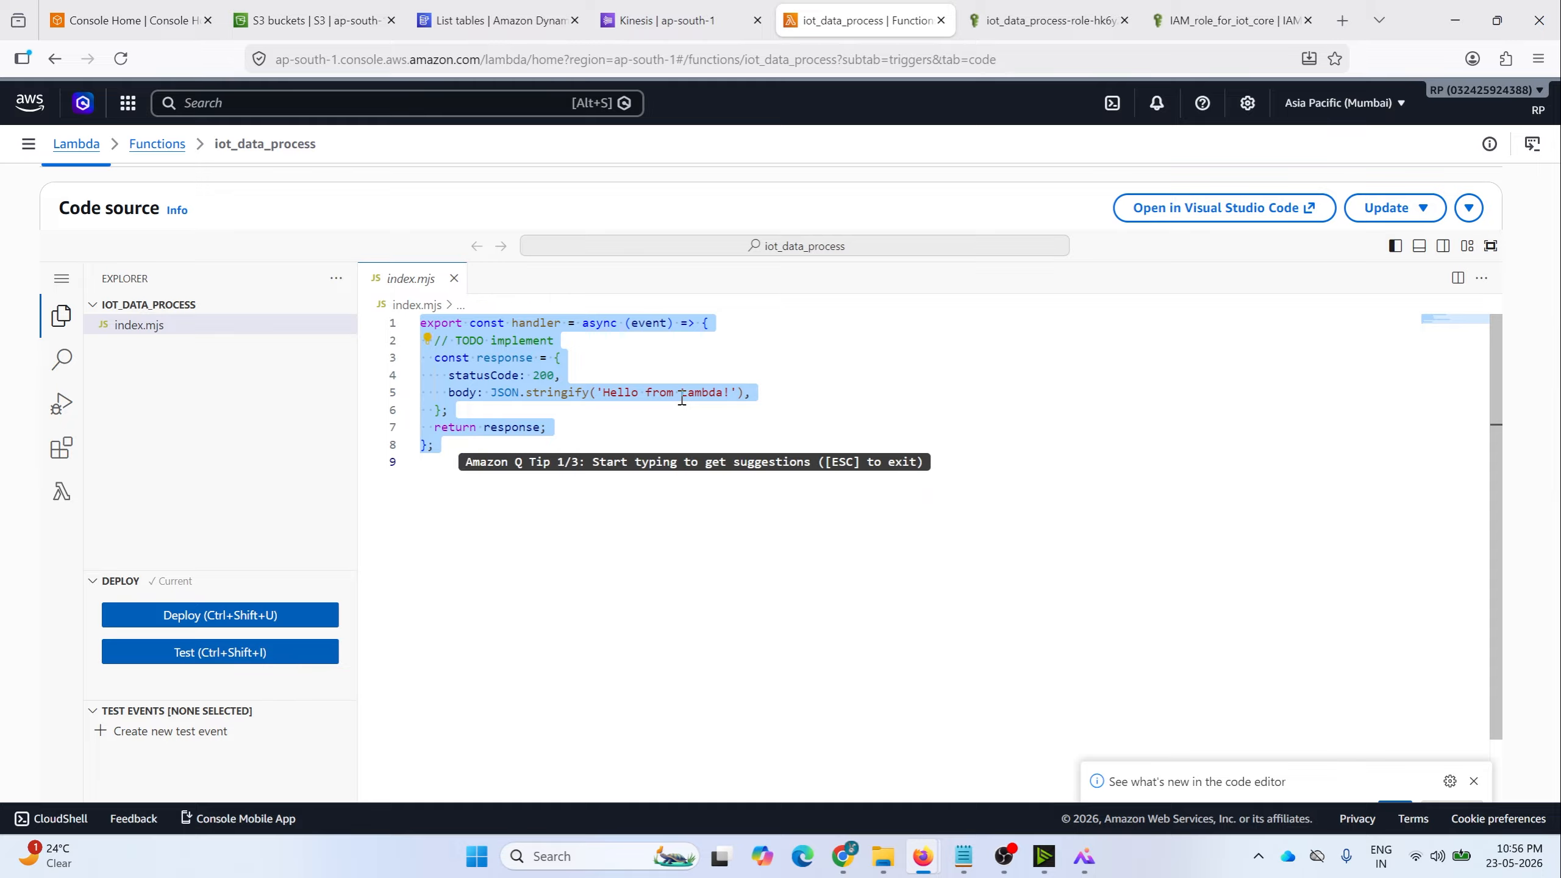
pyautogui.press('BackSpace')
pyautogui.hotkey('ctrl', 'v')
# Step: Review the AWS SDK imports and the s3 and dynamo client definitions at the start of index.mjs
pyautogui.scroll(10, 675, 401)
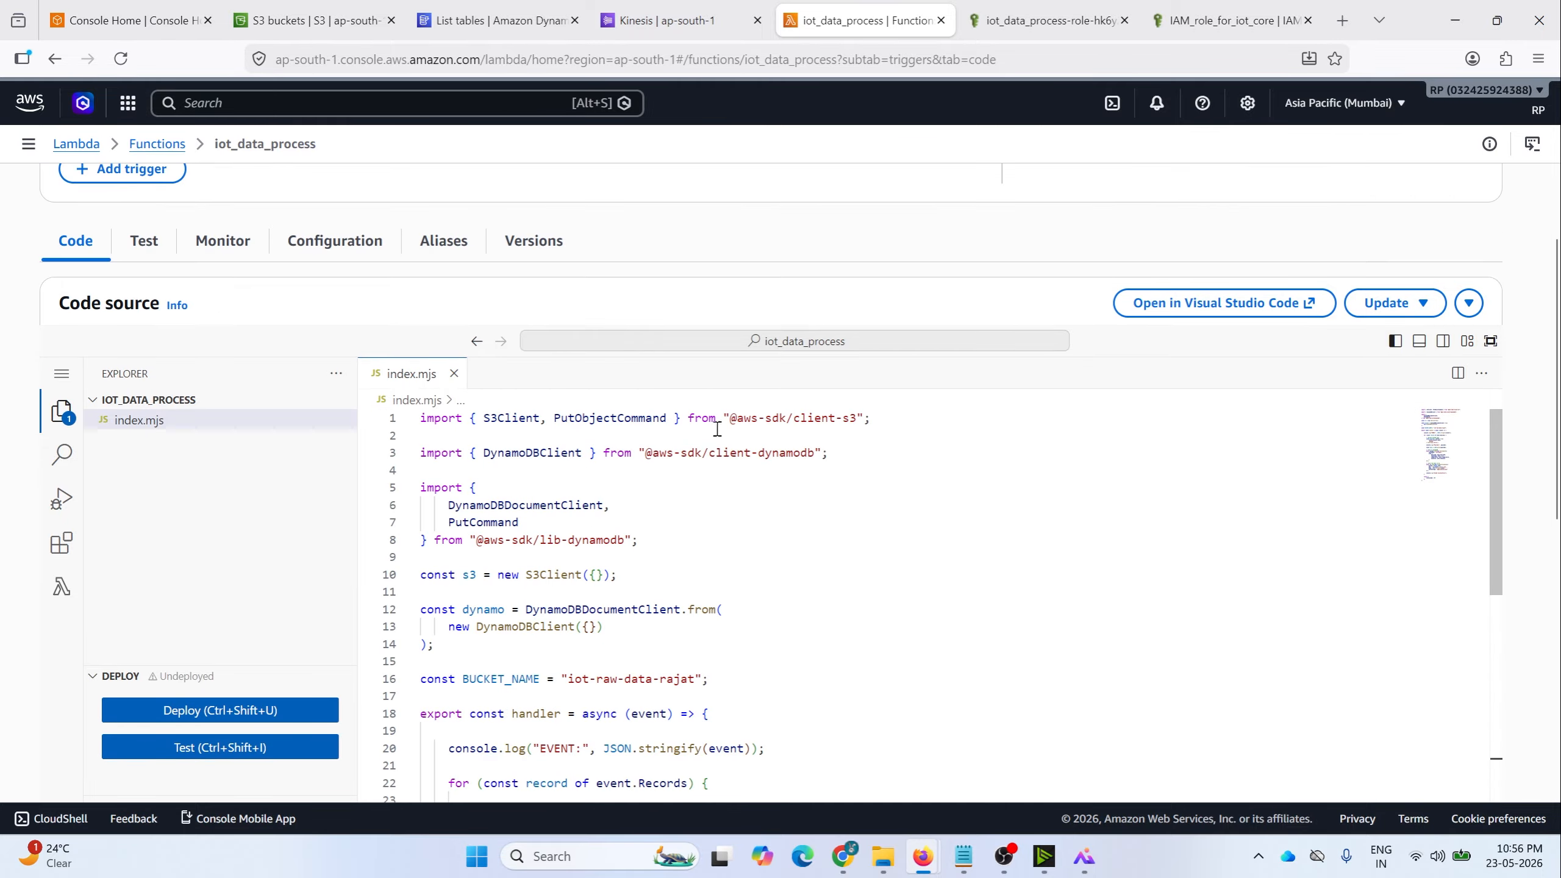
pyautogui.moveTo(793, 418); pyautogui.dragTo(859, 418)
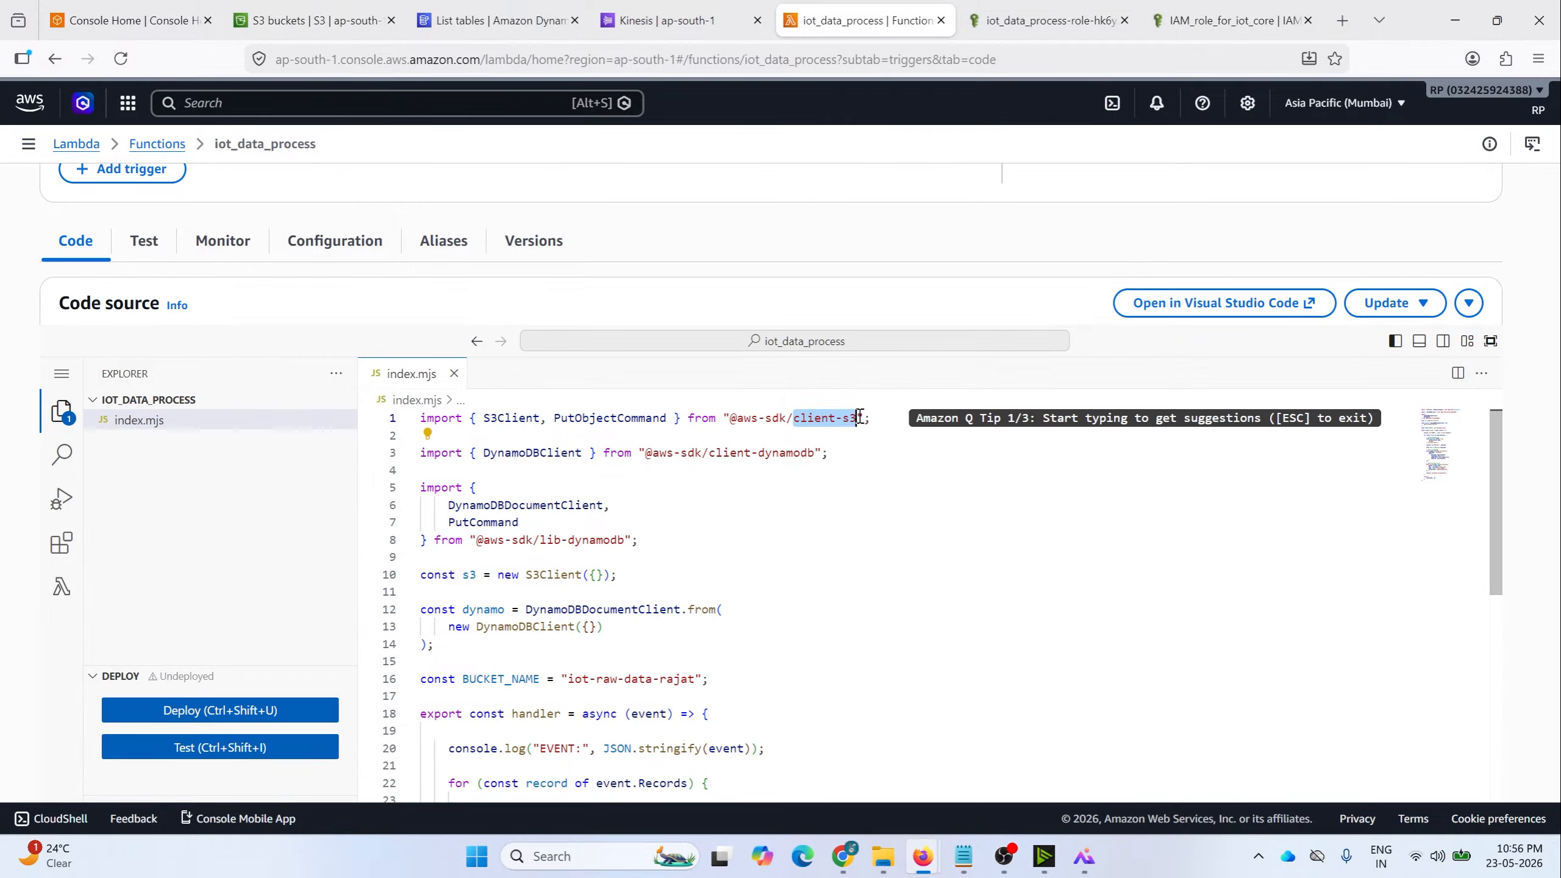
pyautogui.moveTo(708, 455); pyautogui.dragTo(807, 454)
pyautogui.scroll(-1, 530, 533)
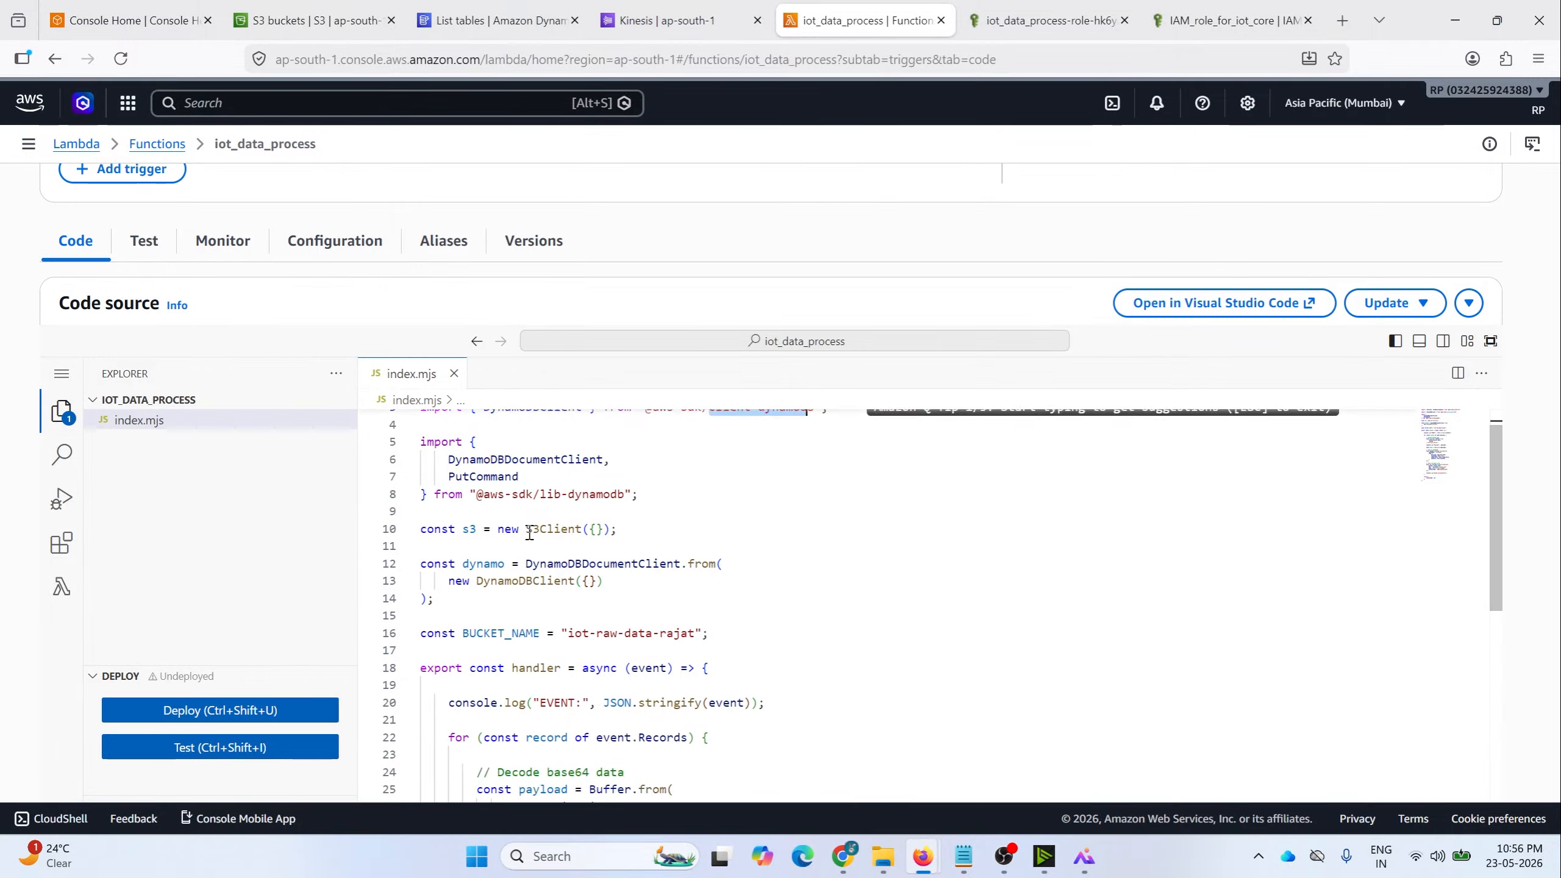
pyautogui.doubleClick(468, 528)
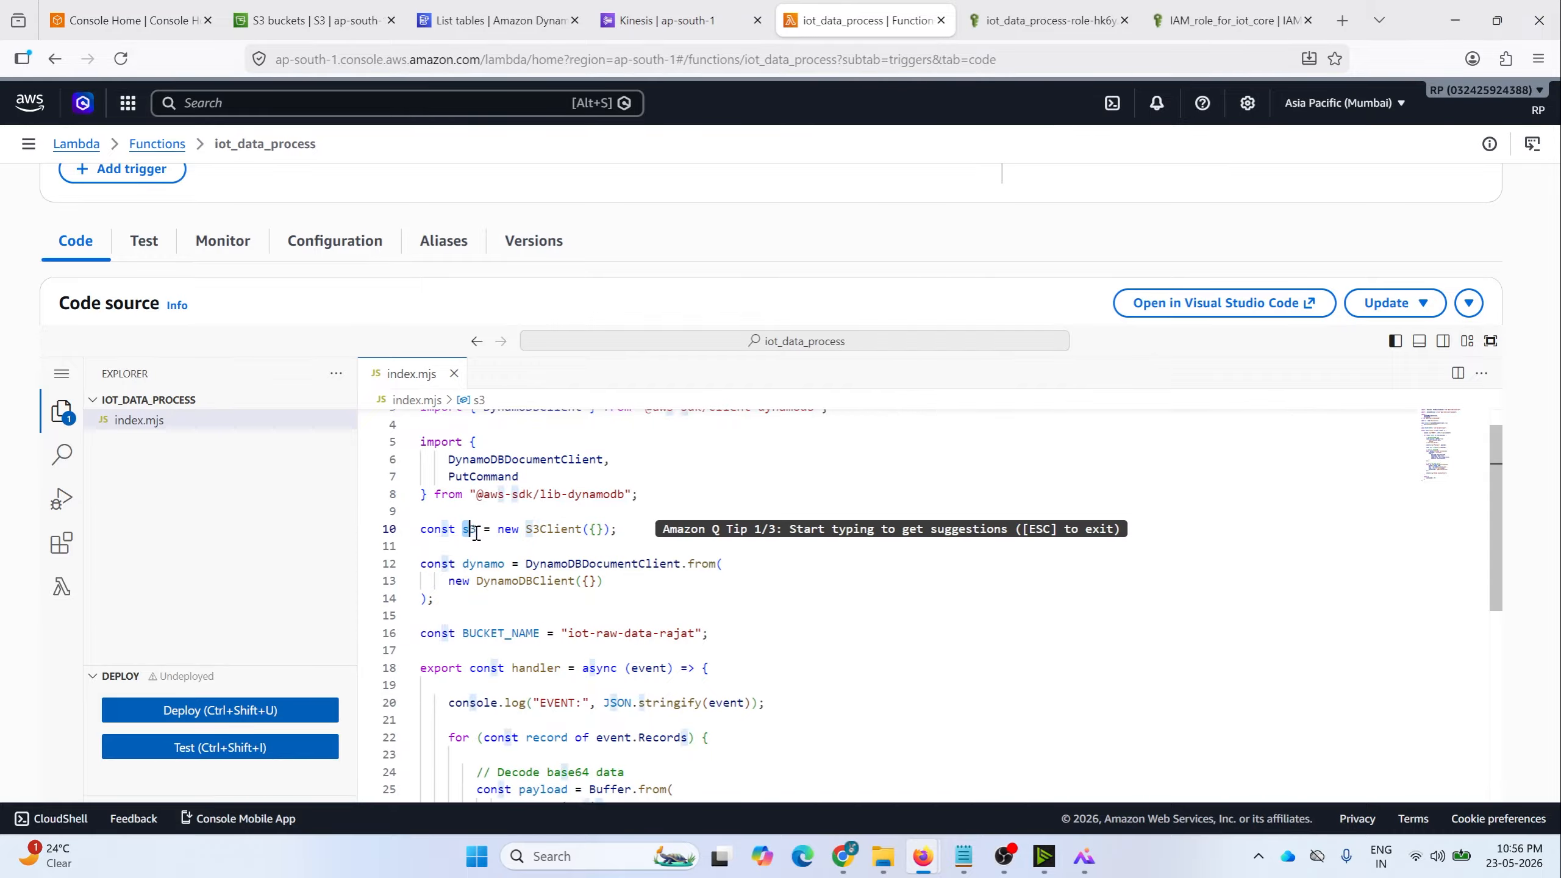
pyautogui.doubleClick(483, 563)
pyautogui.scroll(-1, 643, 588)
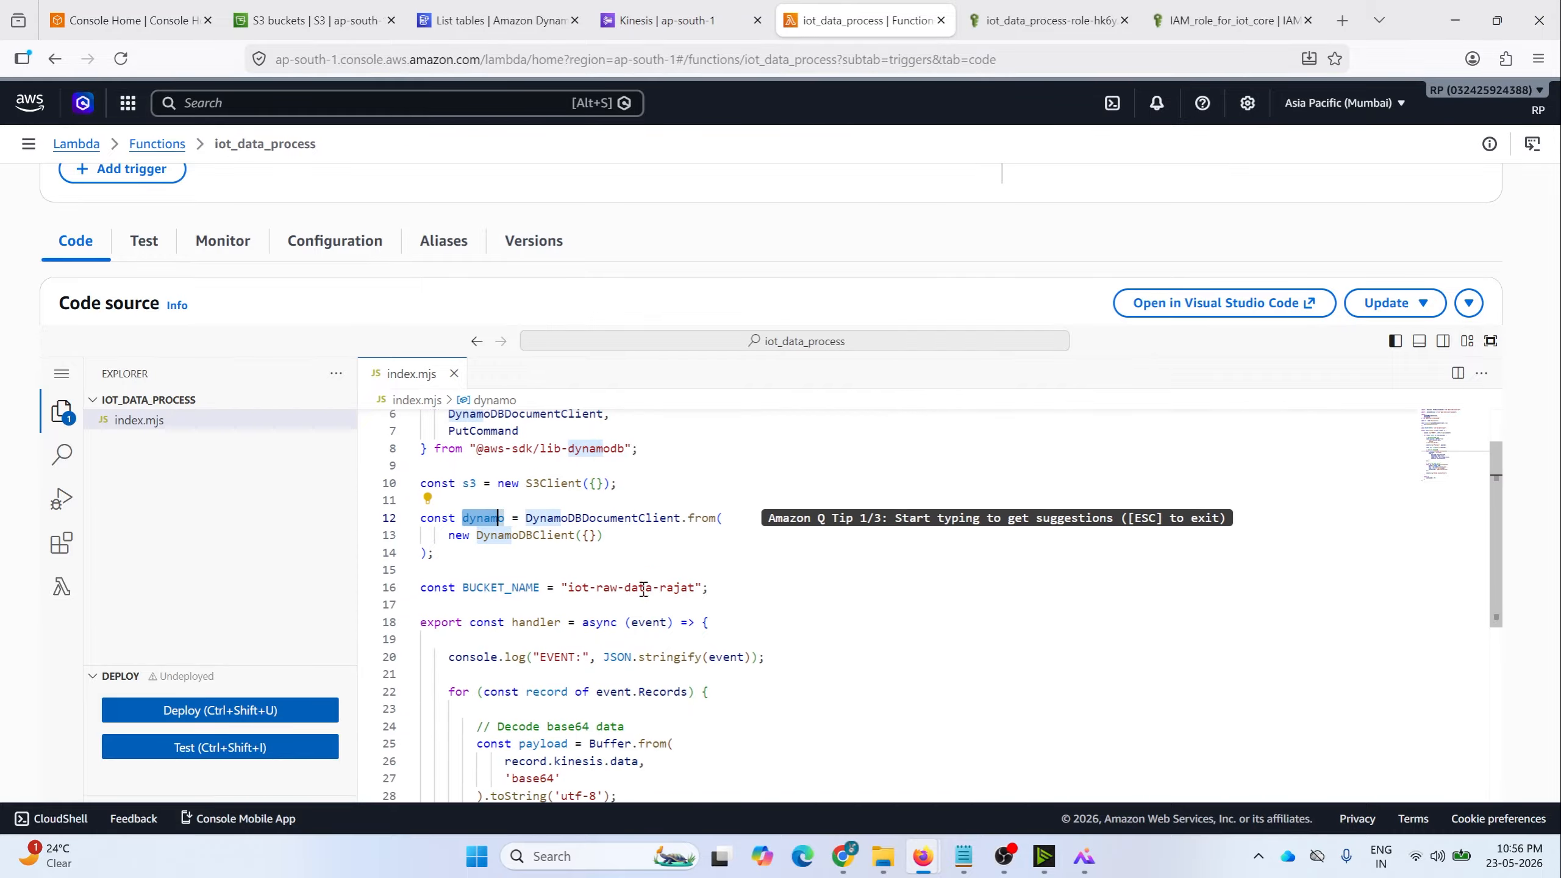
# Step: Compare the raw-data bucket's name in S3 with the BUCKET_NAME constant in index.mjs
pyautogui.click(315, 20)
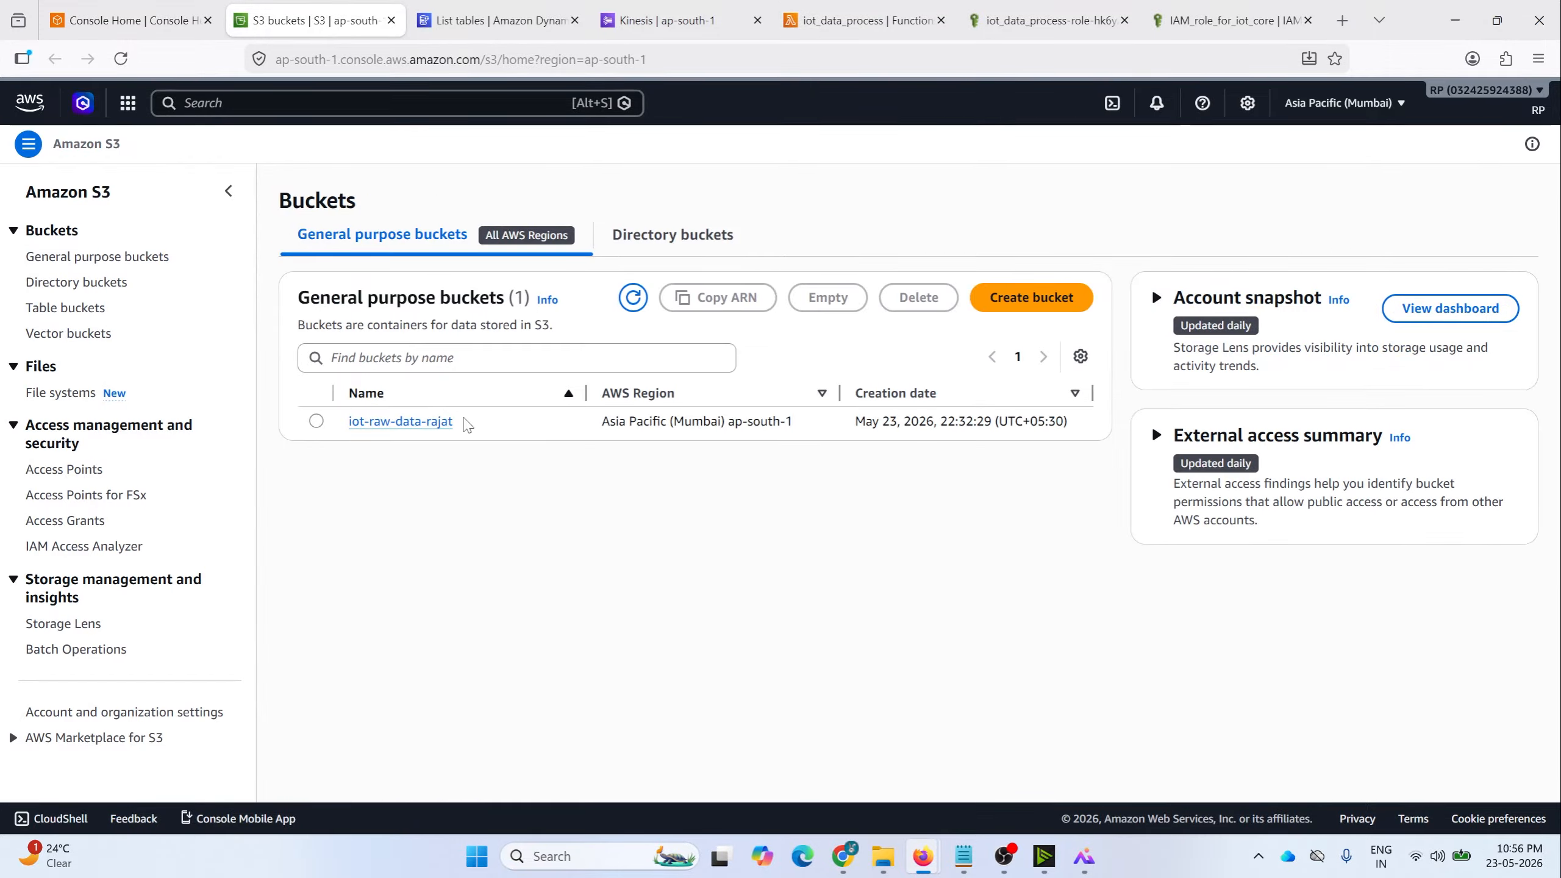
pyautogui.moveTo(467, 422); pyautogui.dragTo(351, 424)
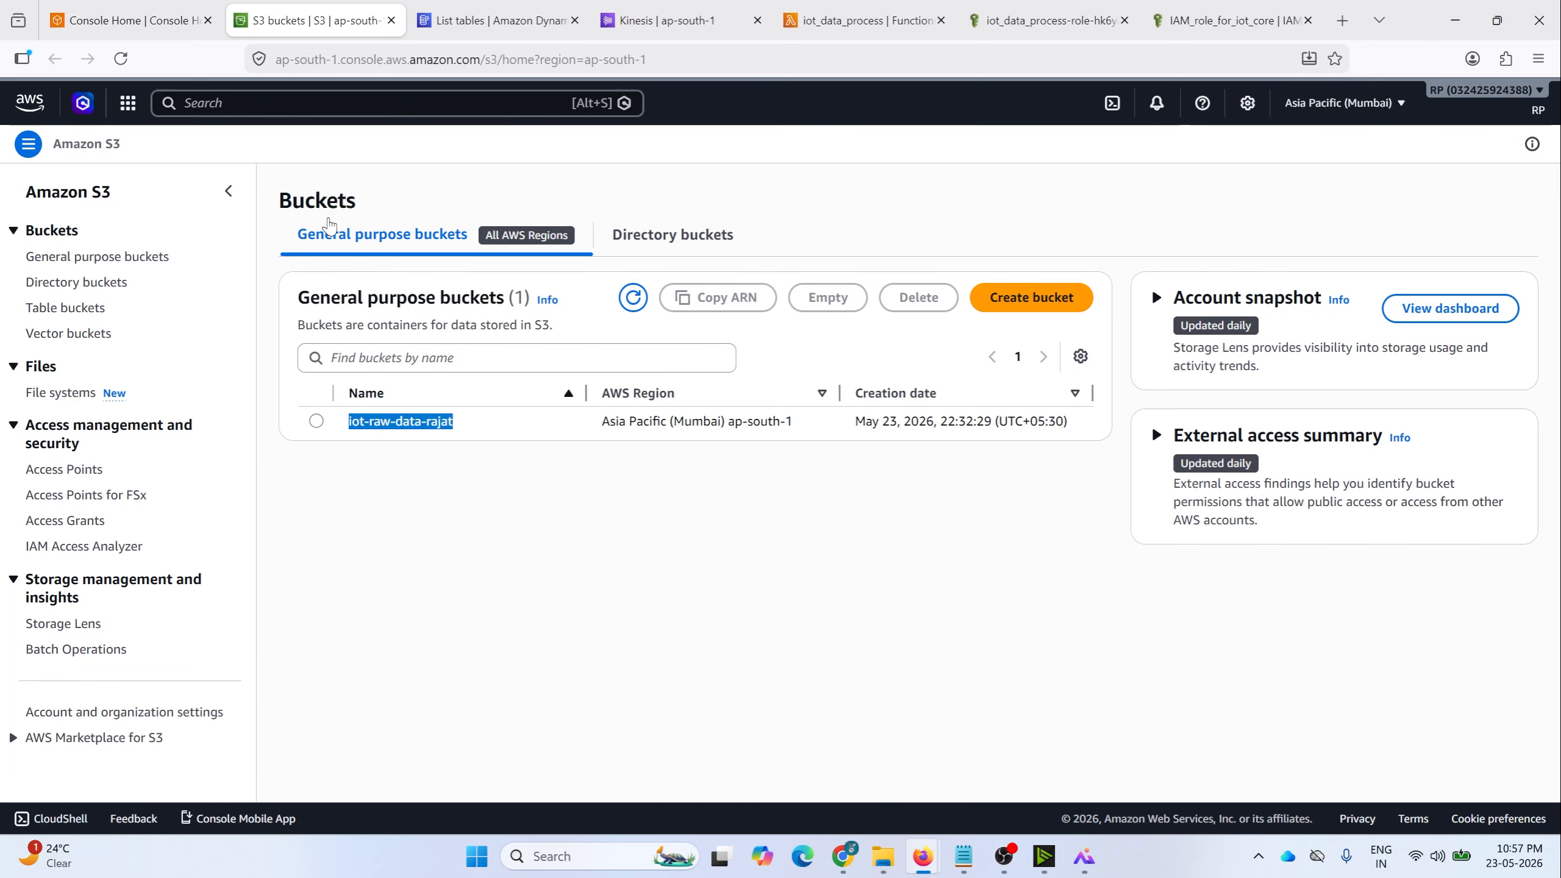
pyautogui.click(860, 21)
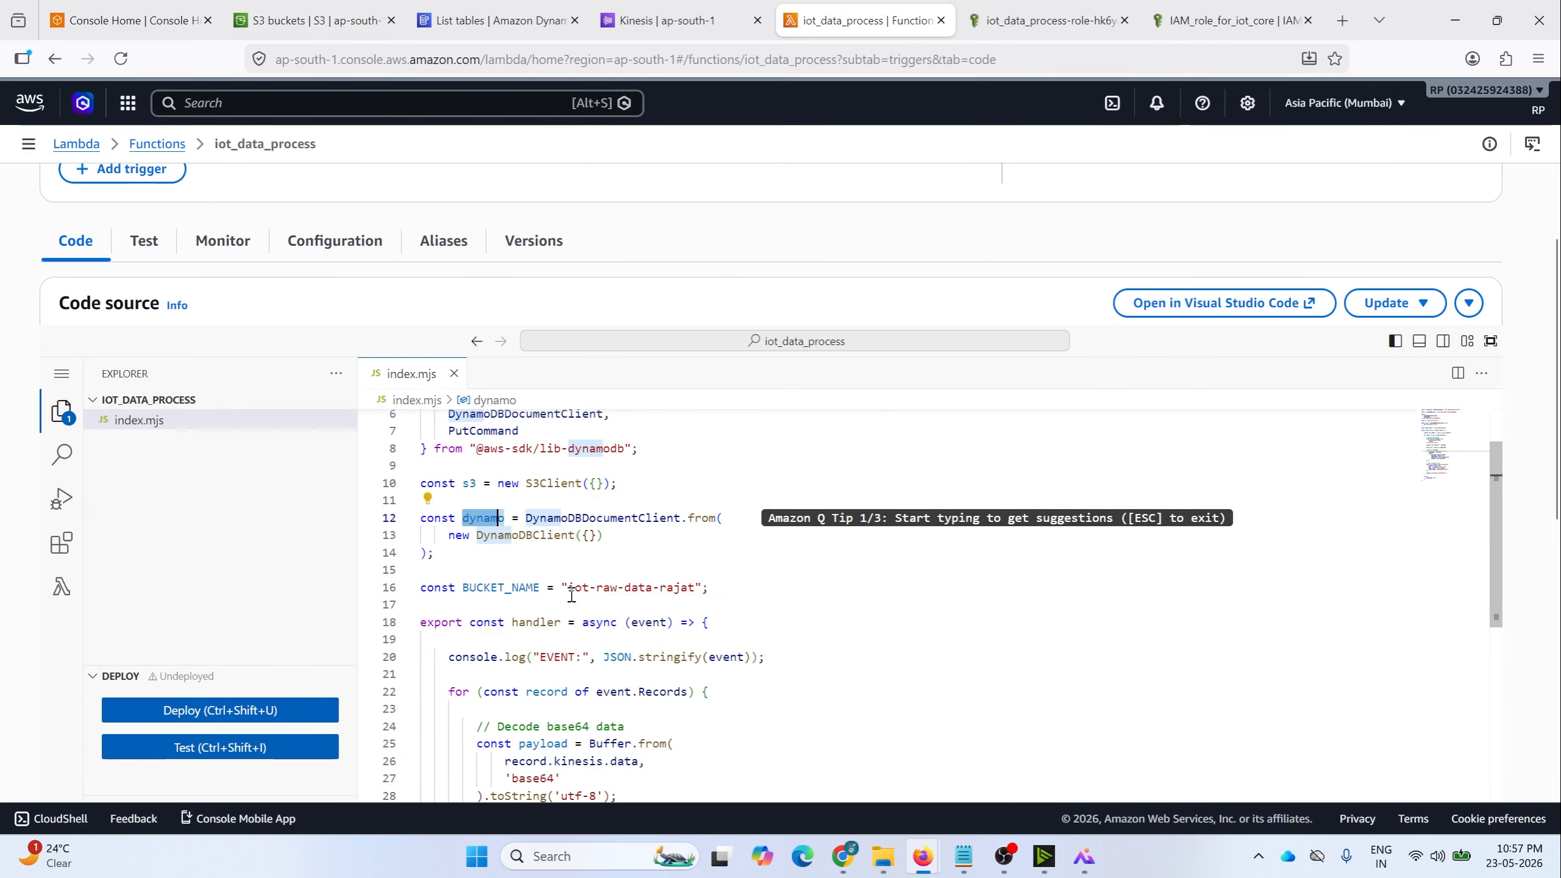
pyautogui.moveTo(567, 588); pyautogui.dragTo(696, 588)
pyautogui.click(477, 588)
pyautogui.doubleClick(485, 587)
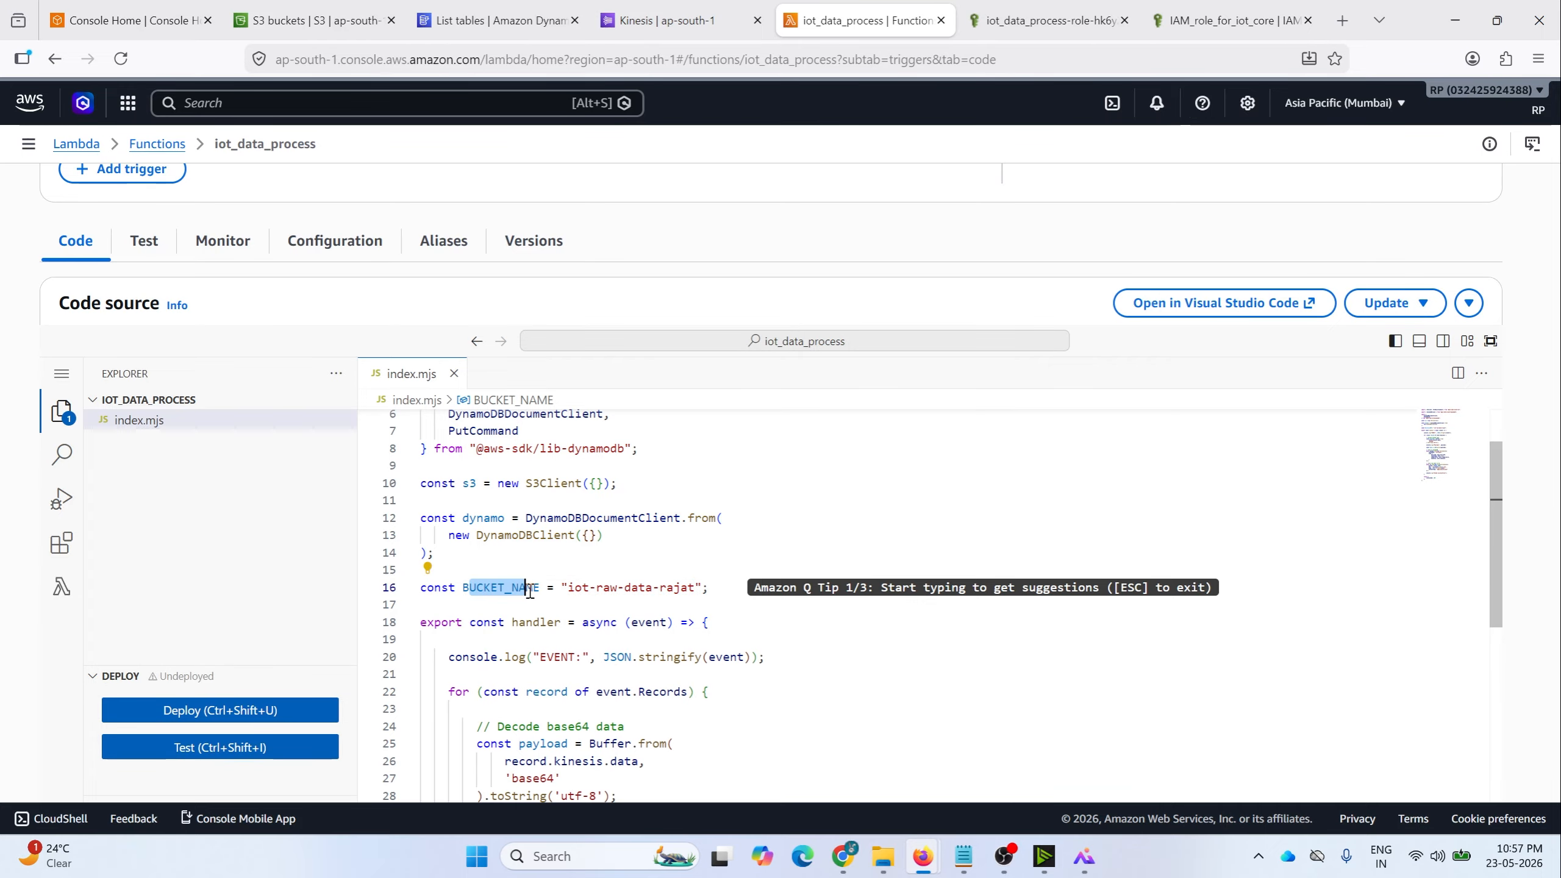
# Step: Fold the handler function in index.mjs, check the Kinesis trigger in the function overview and unfold the handler for review
pyautogui.scroll(-2, 485, 589)
pyautogui.click(410, 530)
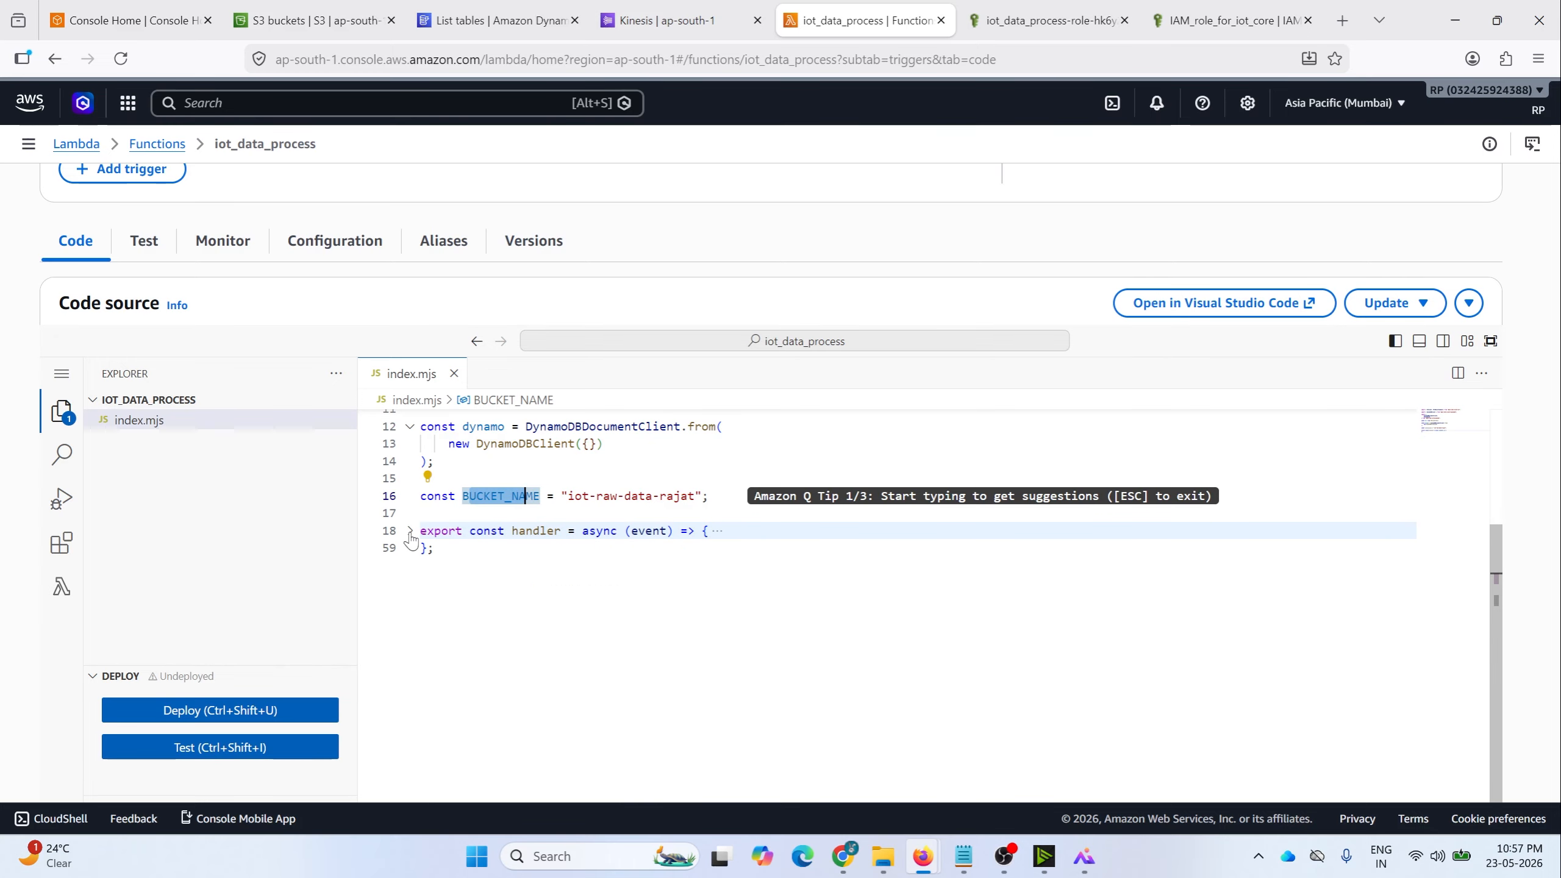
pyautogui.scroll(5, 526, 544)
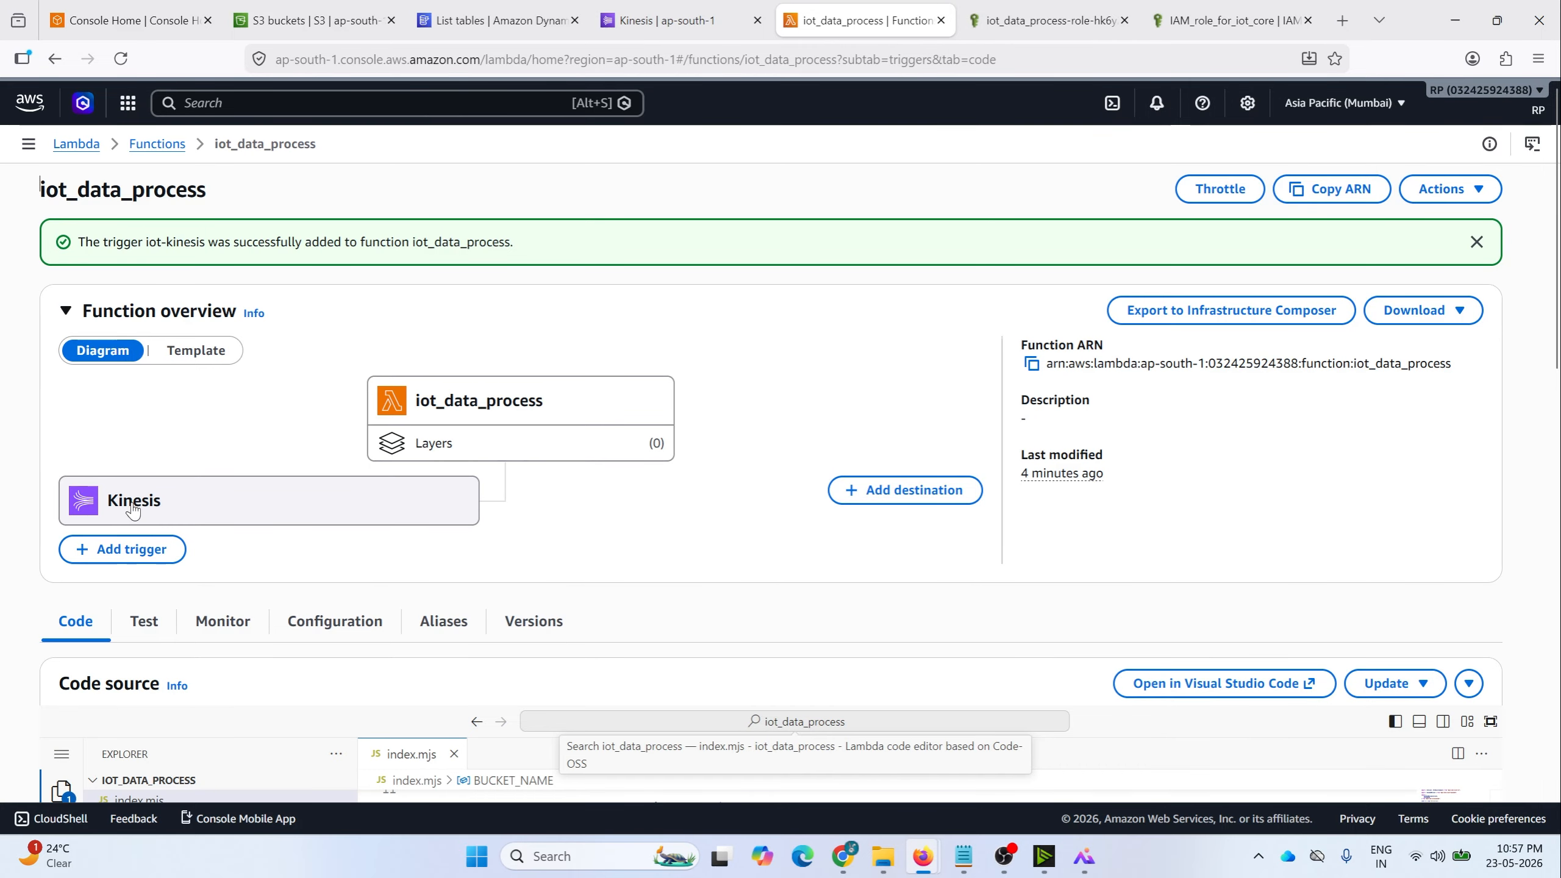
pyautogui.scroll(-5, 499, 411)
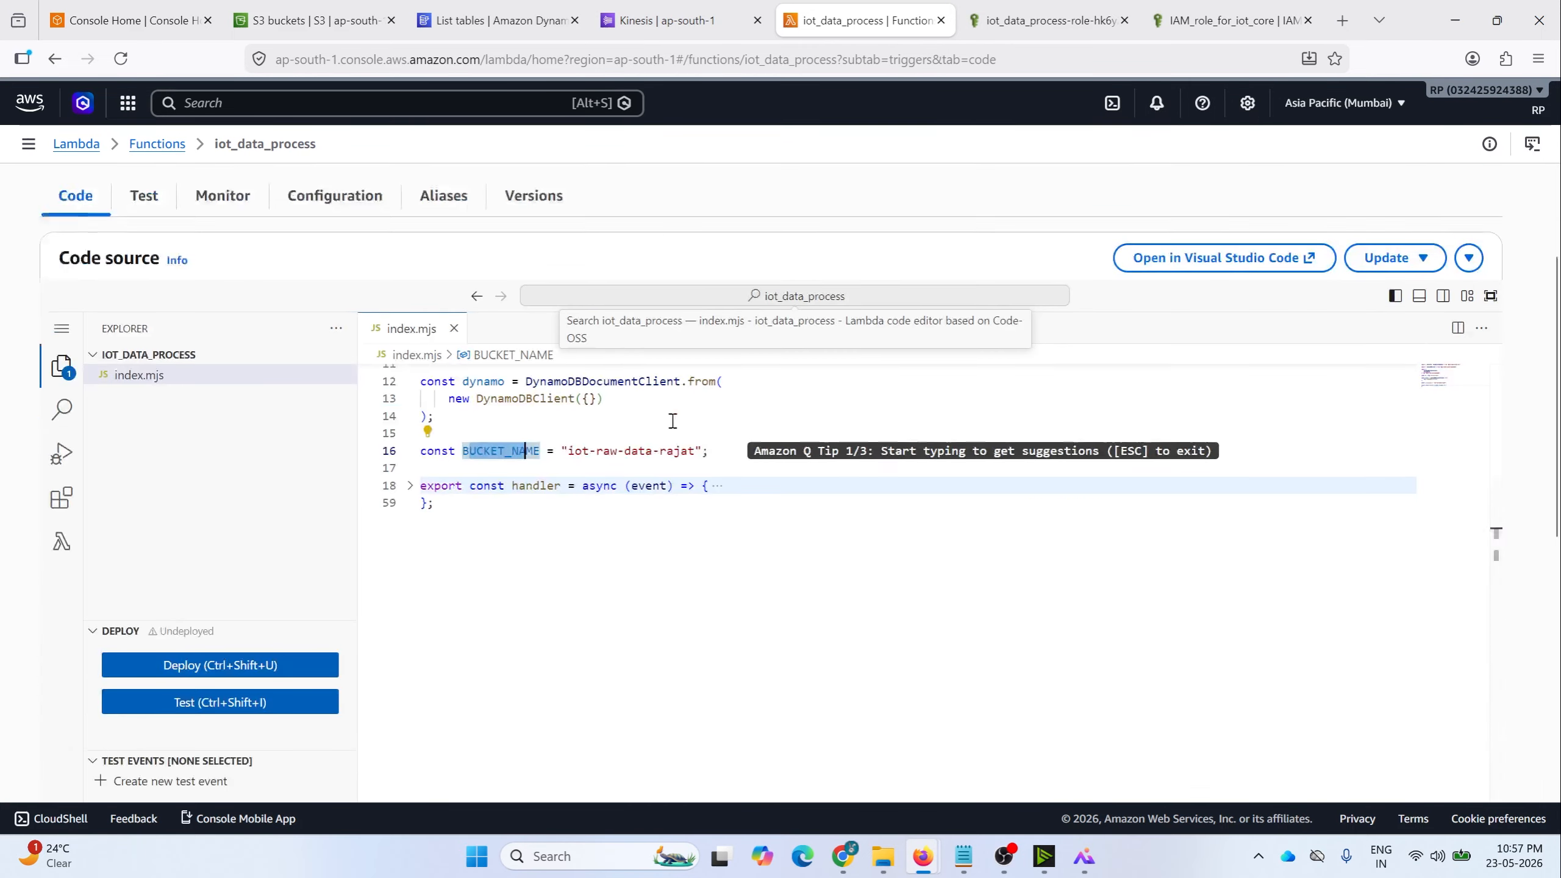
pyautogui.click(412, 436)
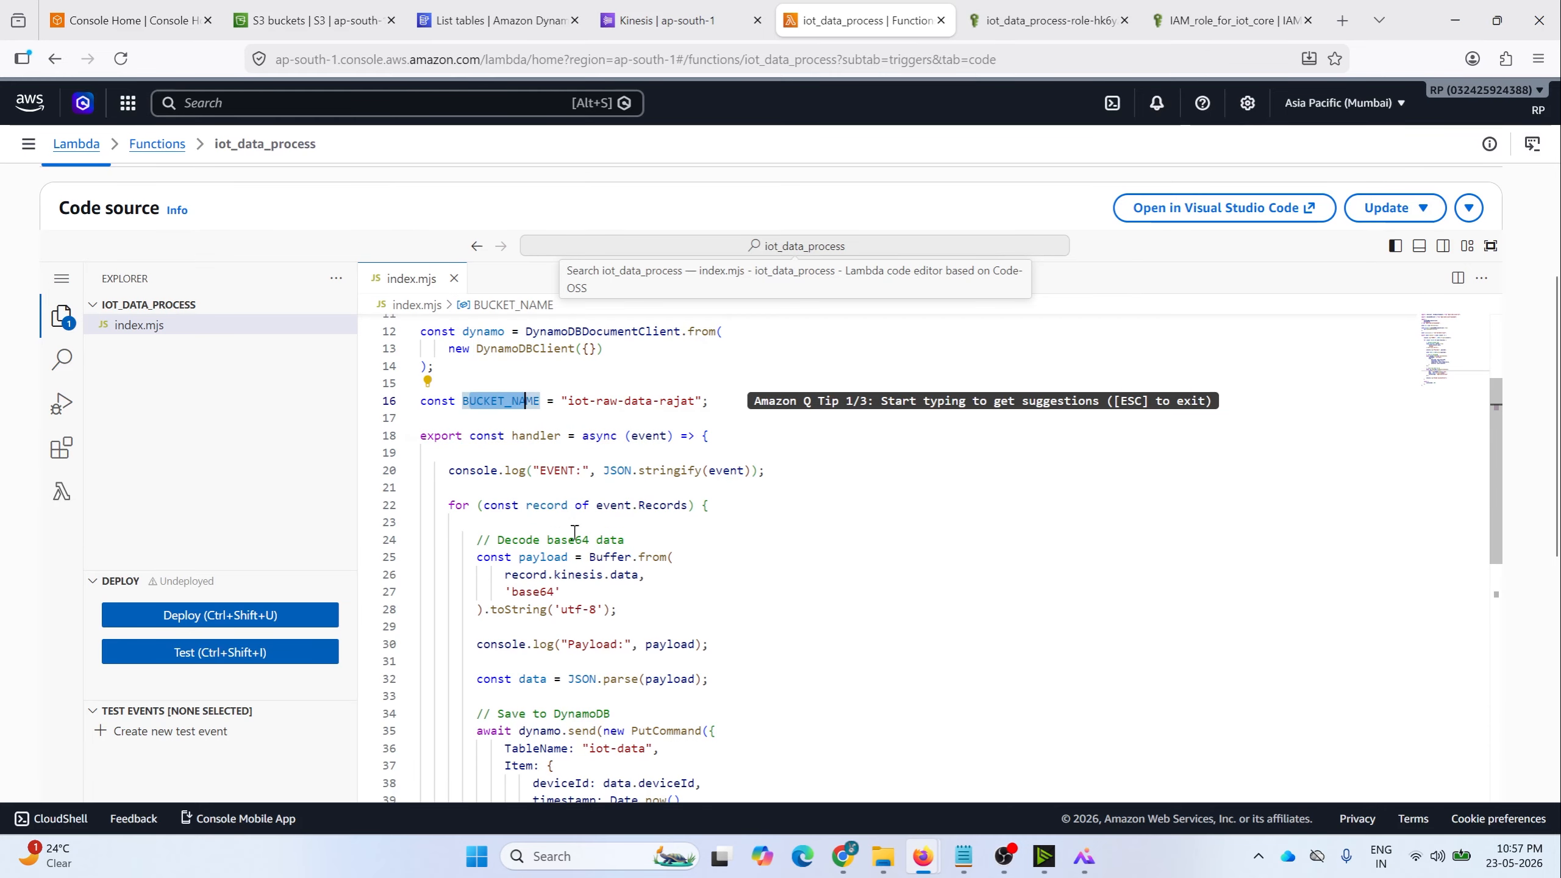
# Step: Review the handler's event logging, its Kinesis trigger input, the event.Records loop and the base64 decoding of record.kinesis.data in index.mjs
pyautogui.moveTo(448, 469); pyautogui.dragTo(771, 467)
pyautogui.scroll(-1, 676, 470)
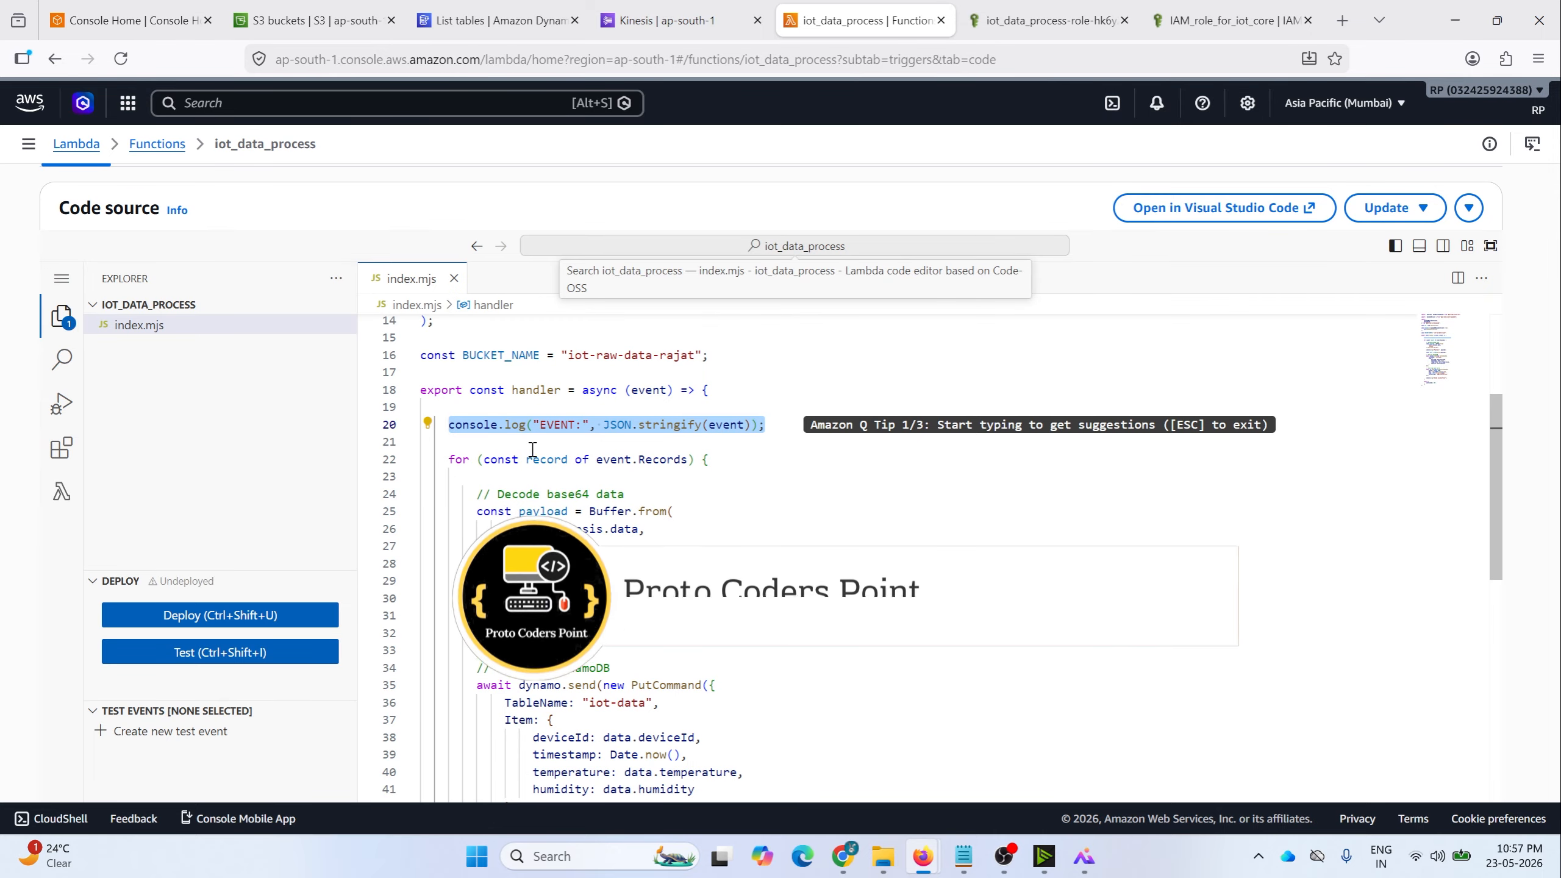
pyautogui.scroll(1, 591, 477)
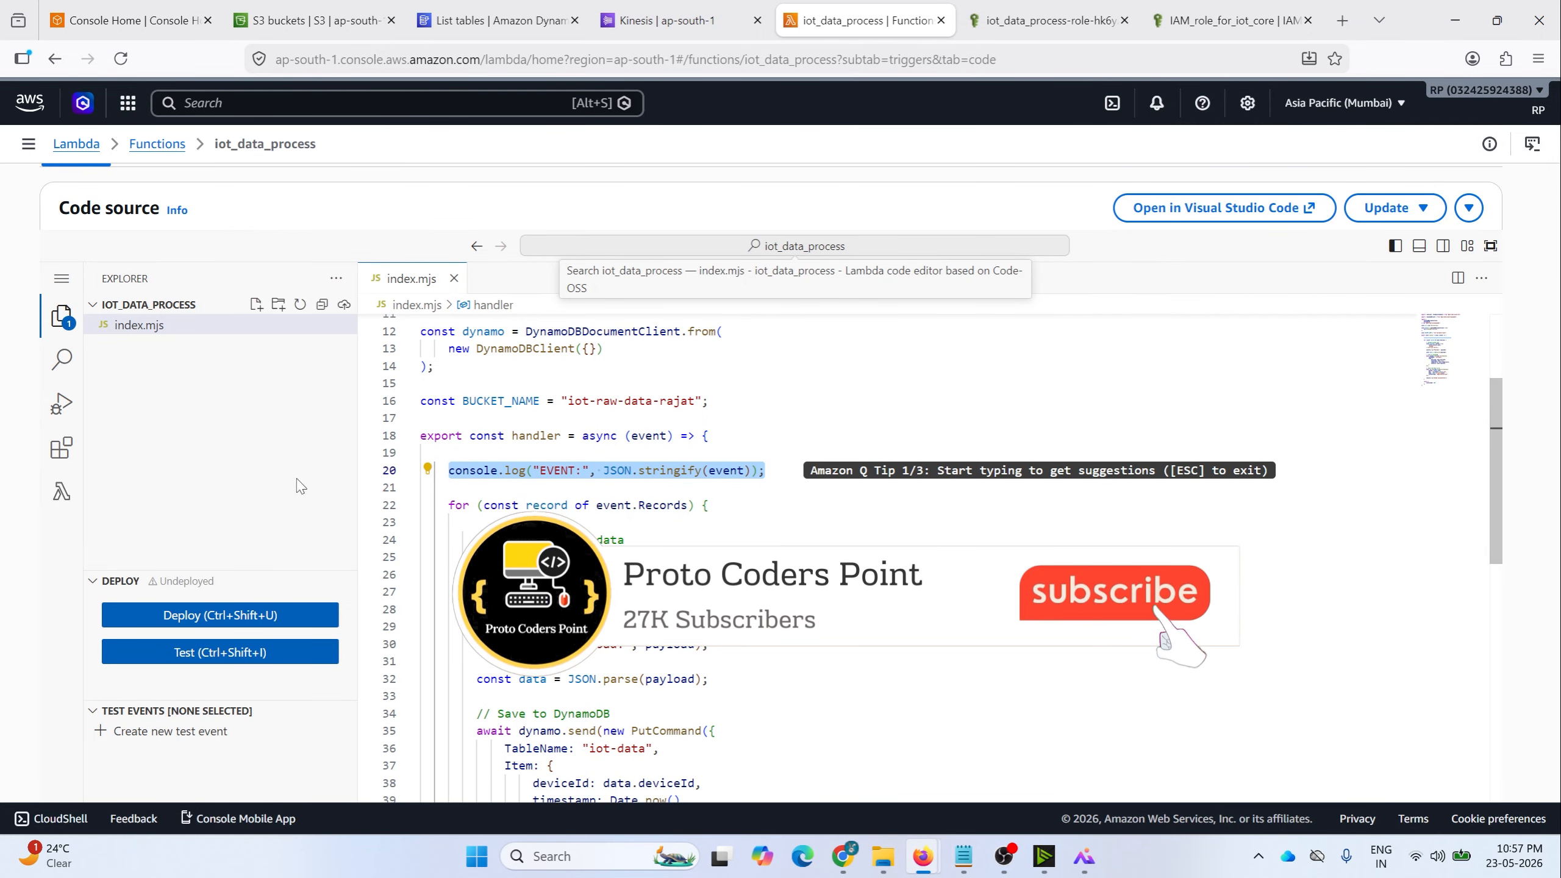
pyautogui.moveTo(596, 505); pyautogui.dragTo(689, 506)
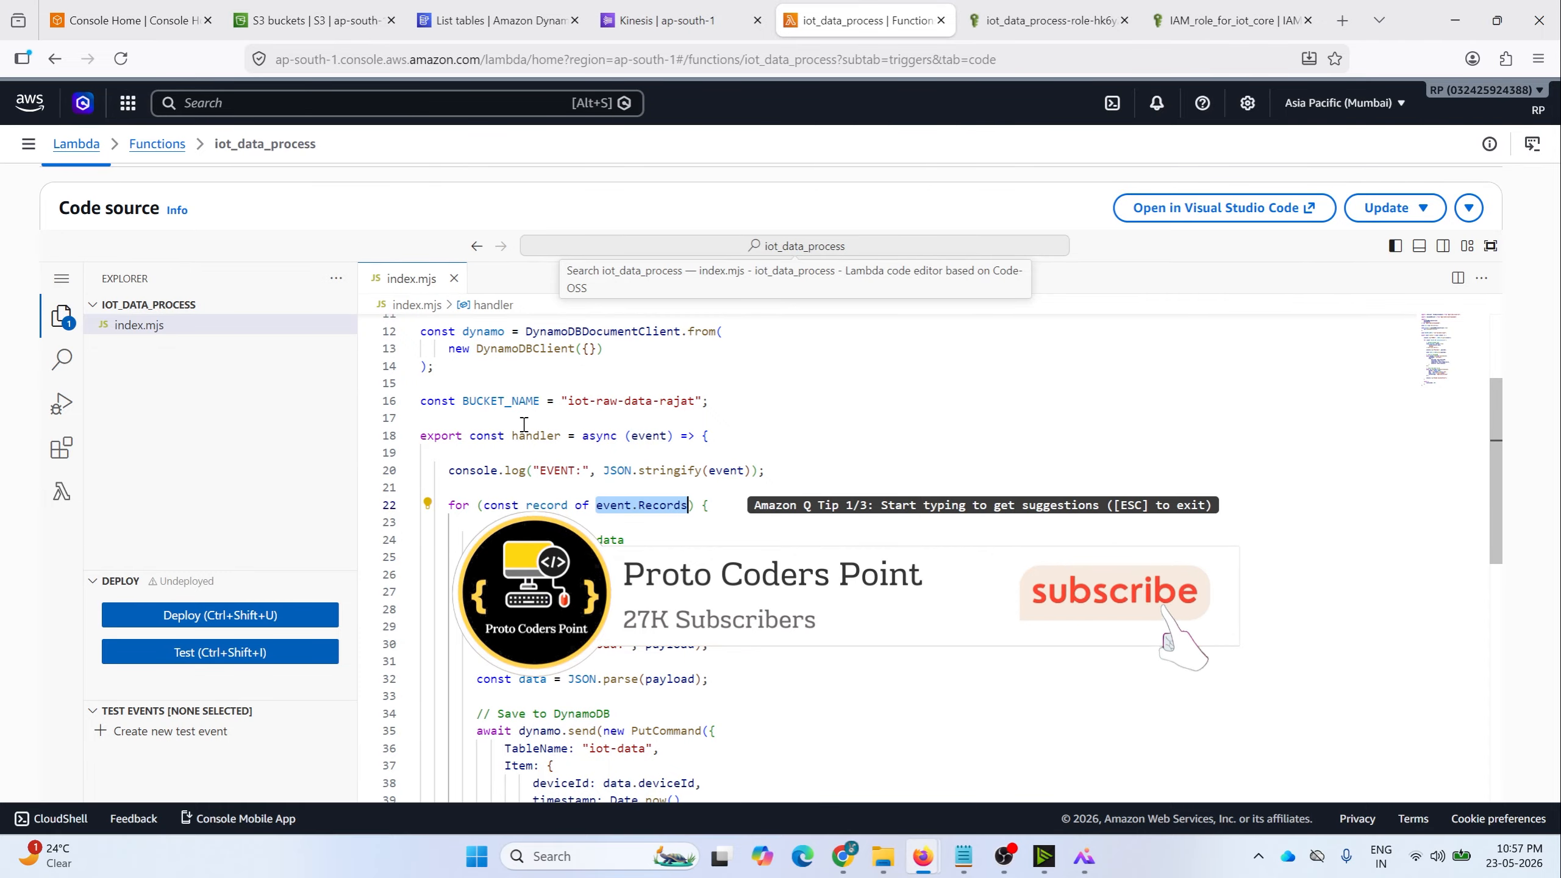
pyautogui.click(654, 435)
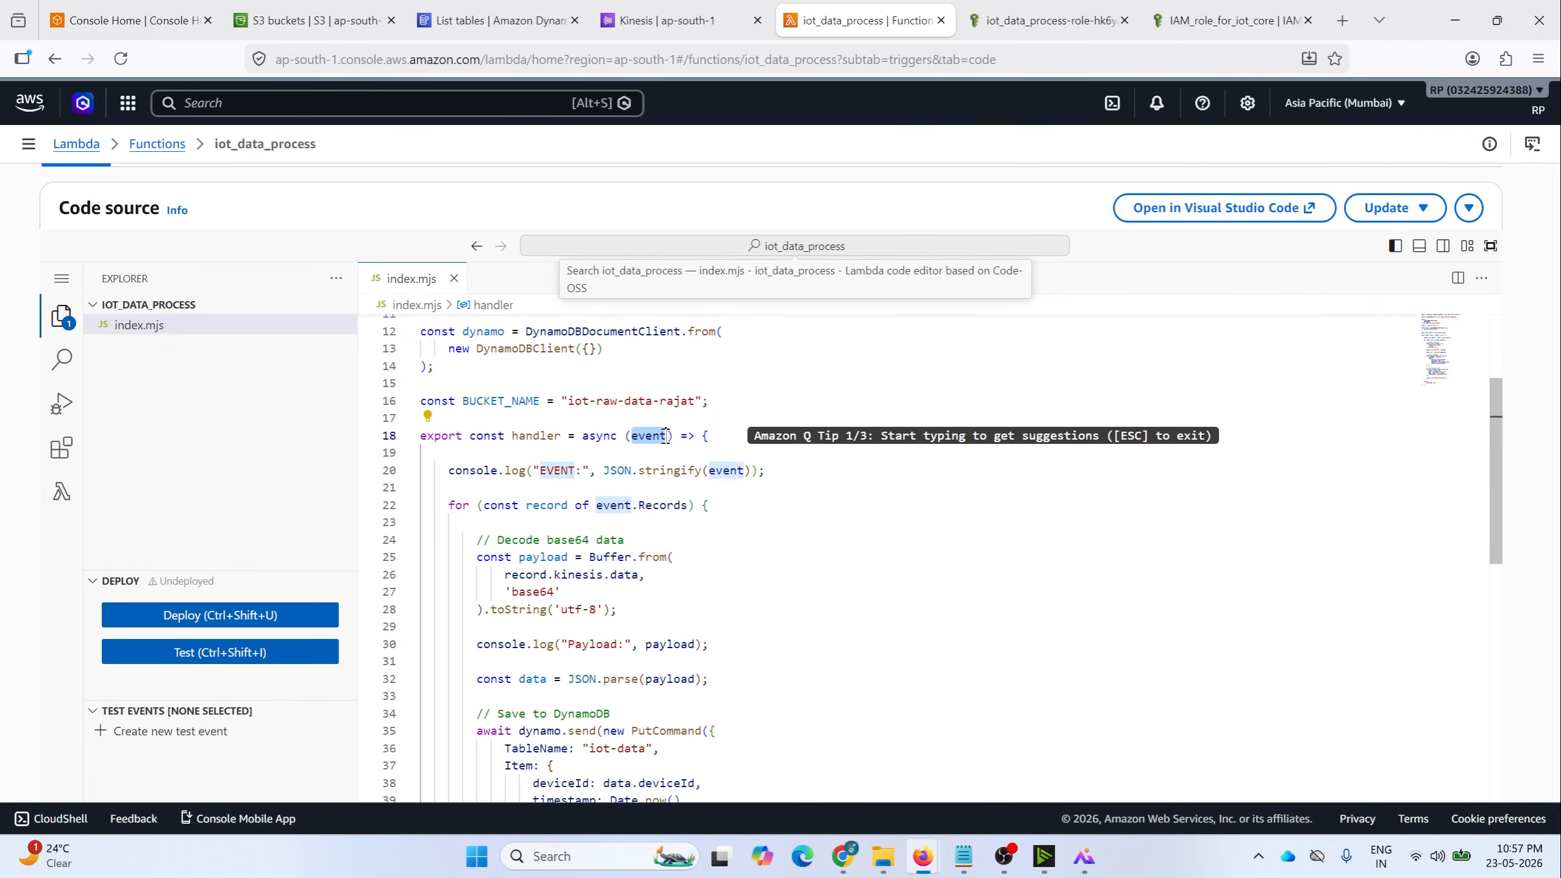
pyautogui.scroll(10, 666, 436)
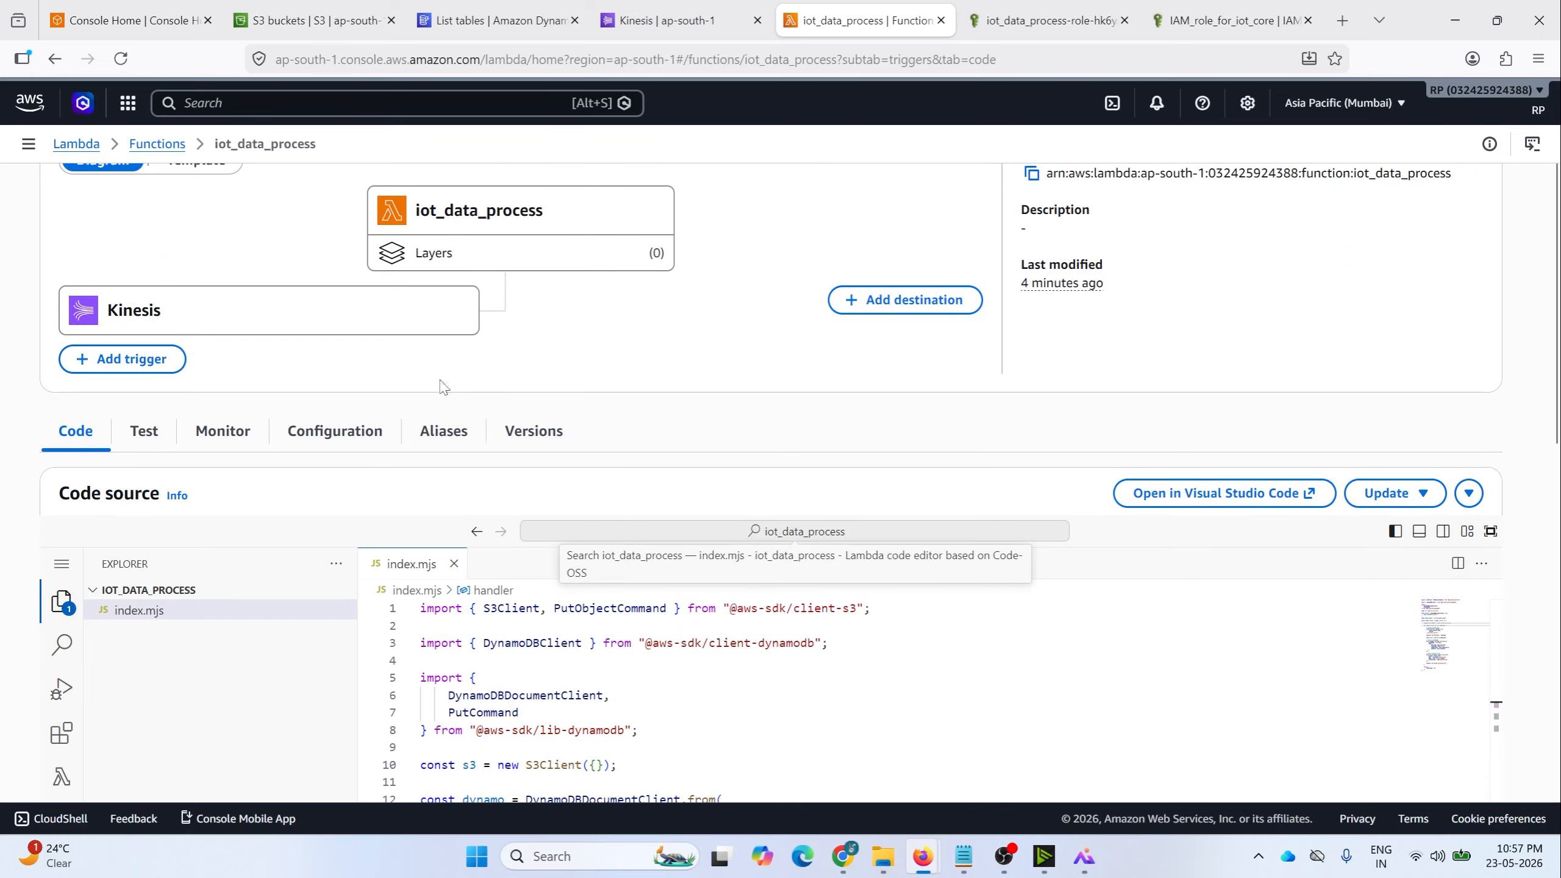
pyautogui.scroll(-5, 443, 386)
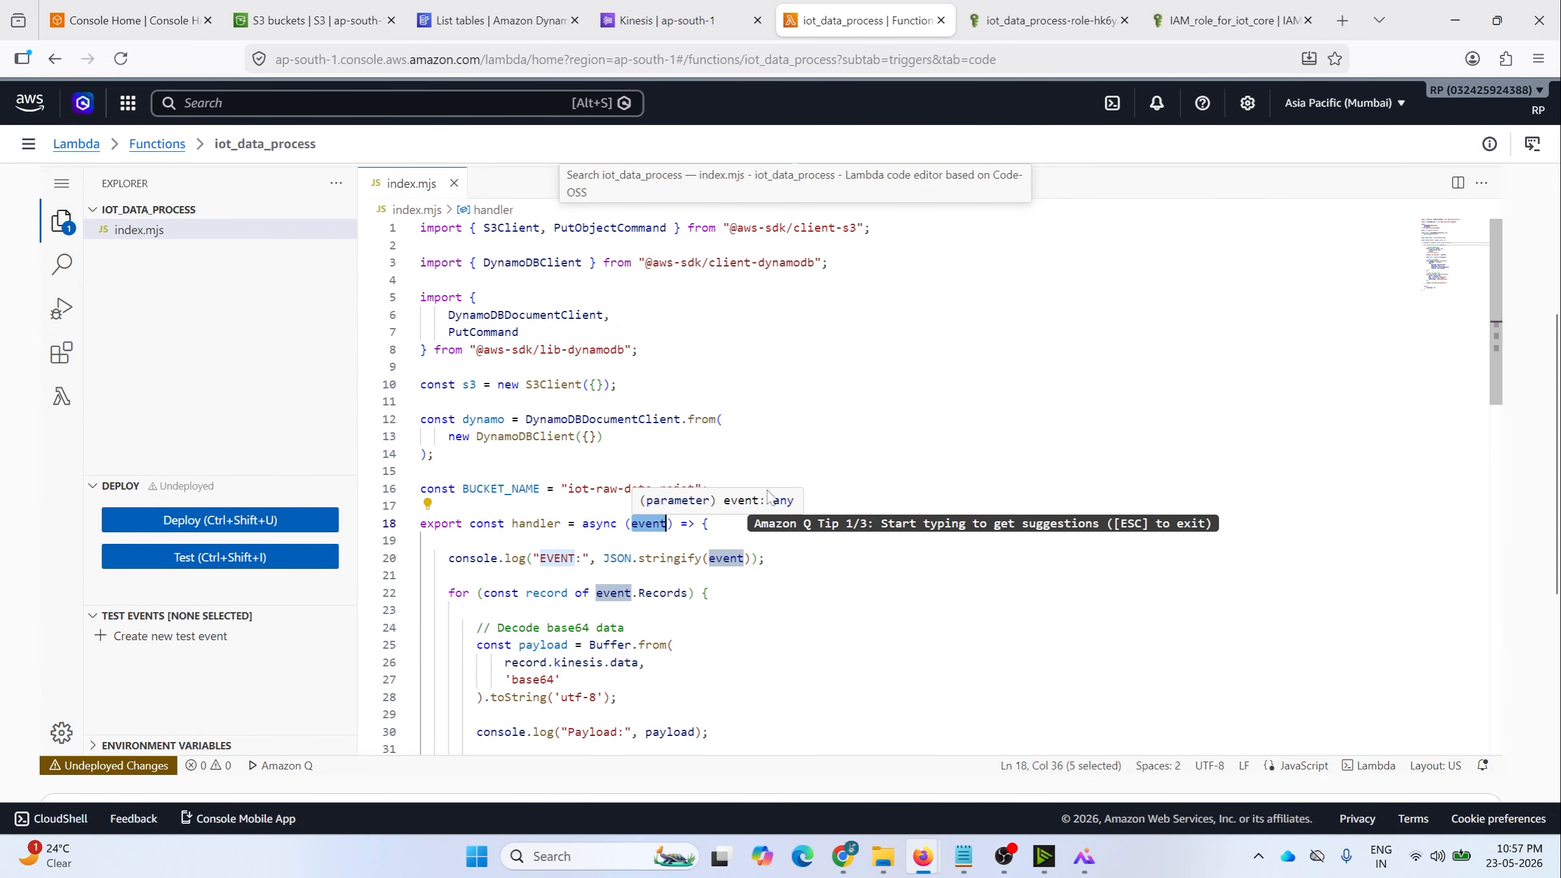
pyautogui.scroll(-2, 655, 524)
pyautogui.doubleClick(643, 500)
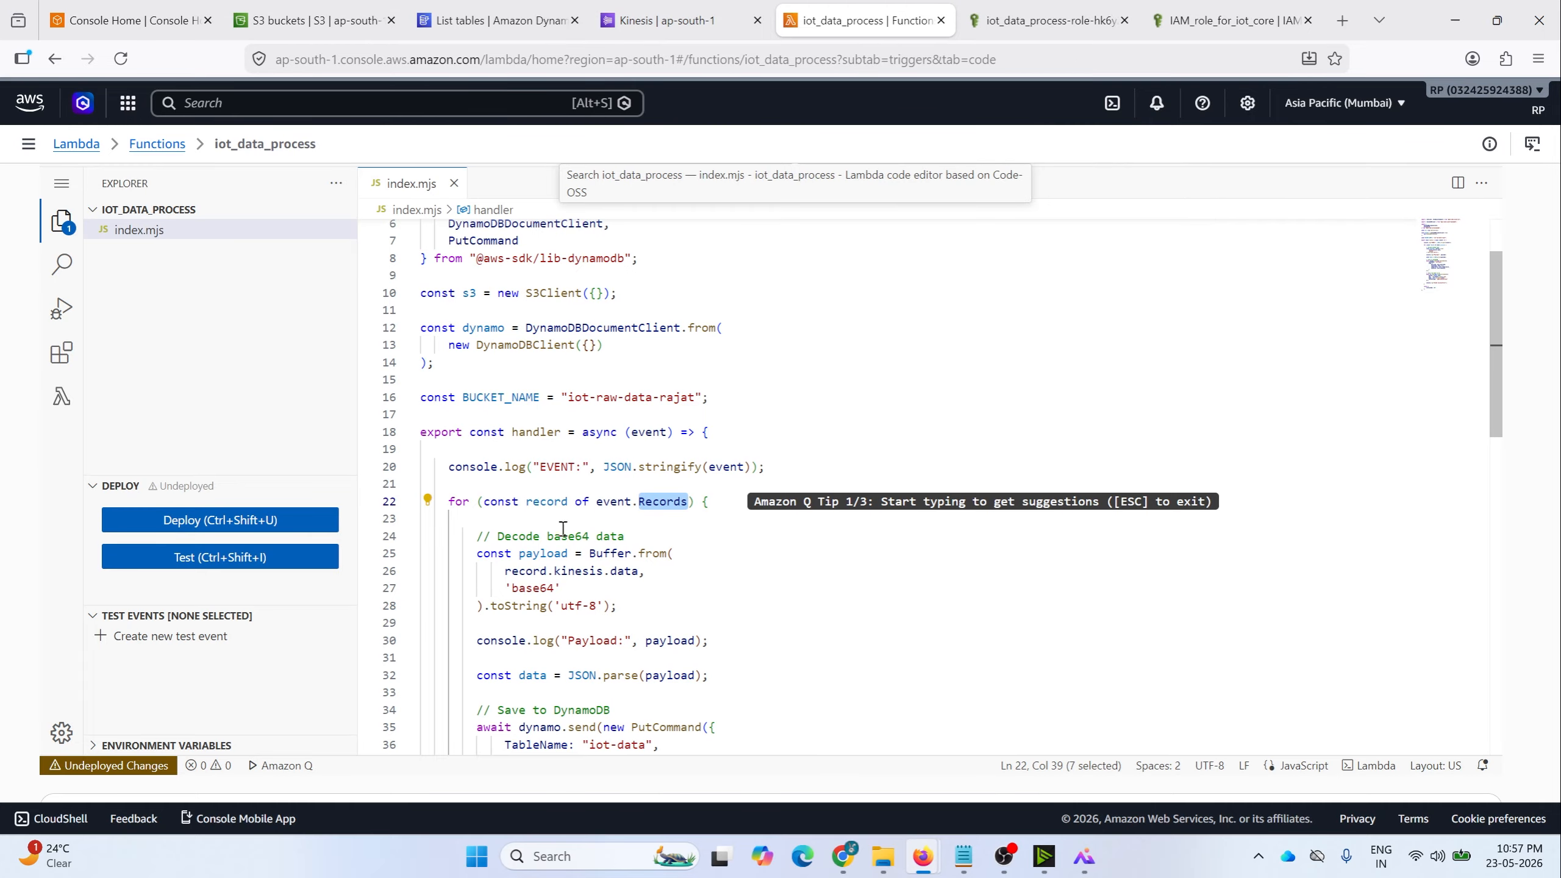
pyautogui.moveTo(504, 571); pyautogui.dragTo(639, 571)
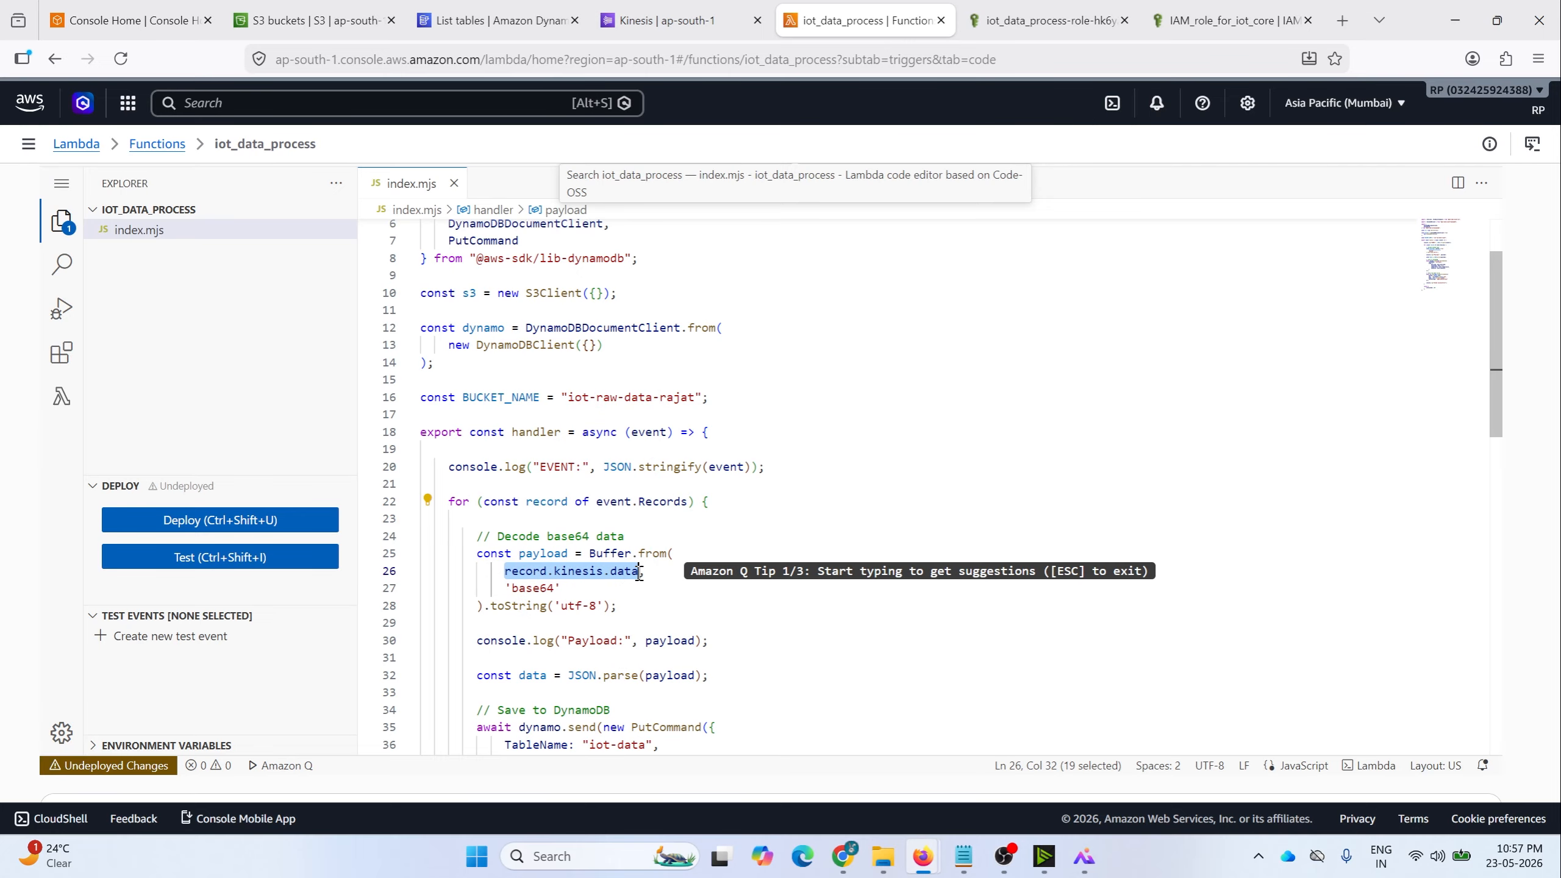
pyautogui.scroll(-1, 817, 561)
pyautogui.scroll(-3, 817, 561)
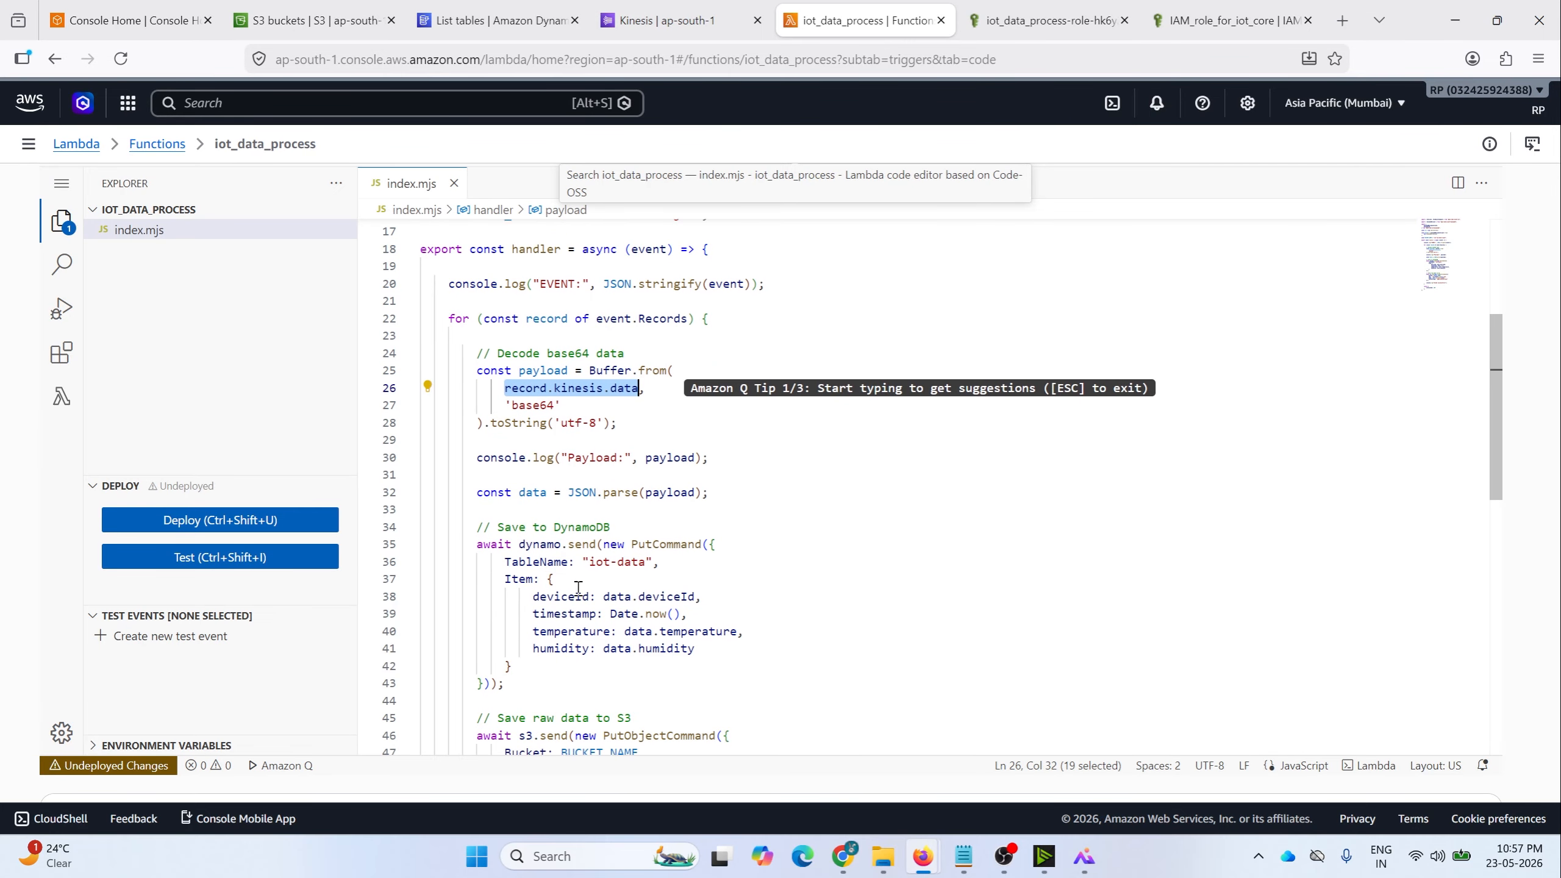
# Step: Review the handler's block that saves items to the iot-data DynamoDB table and the block that saves raw data to S3
pyautogui.moveTo(469, 552); pyautogui.dragTo(618, 701)
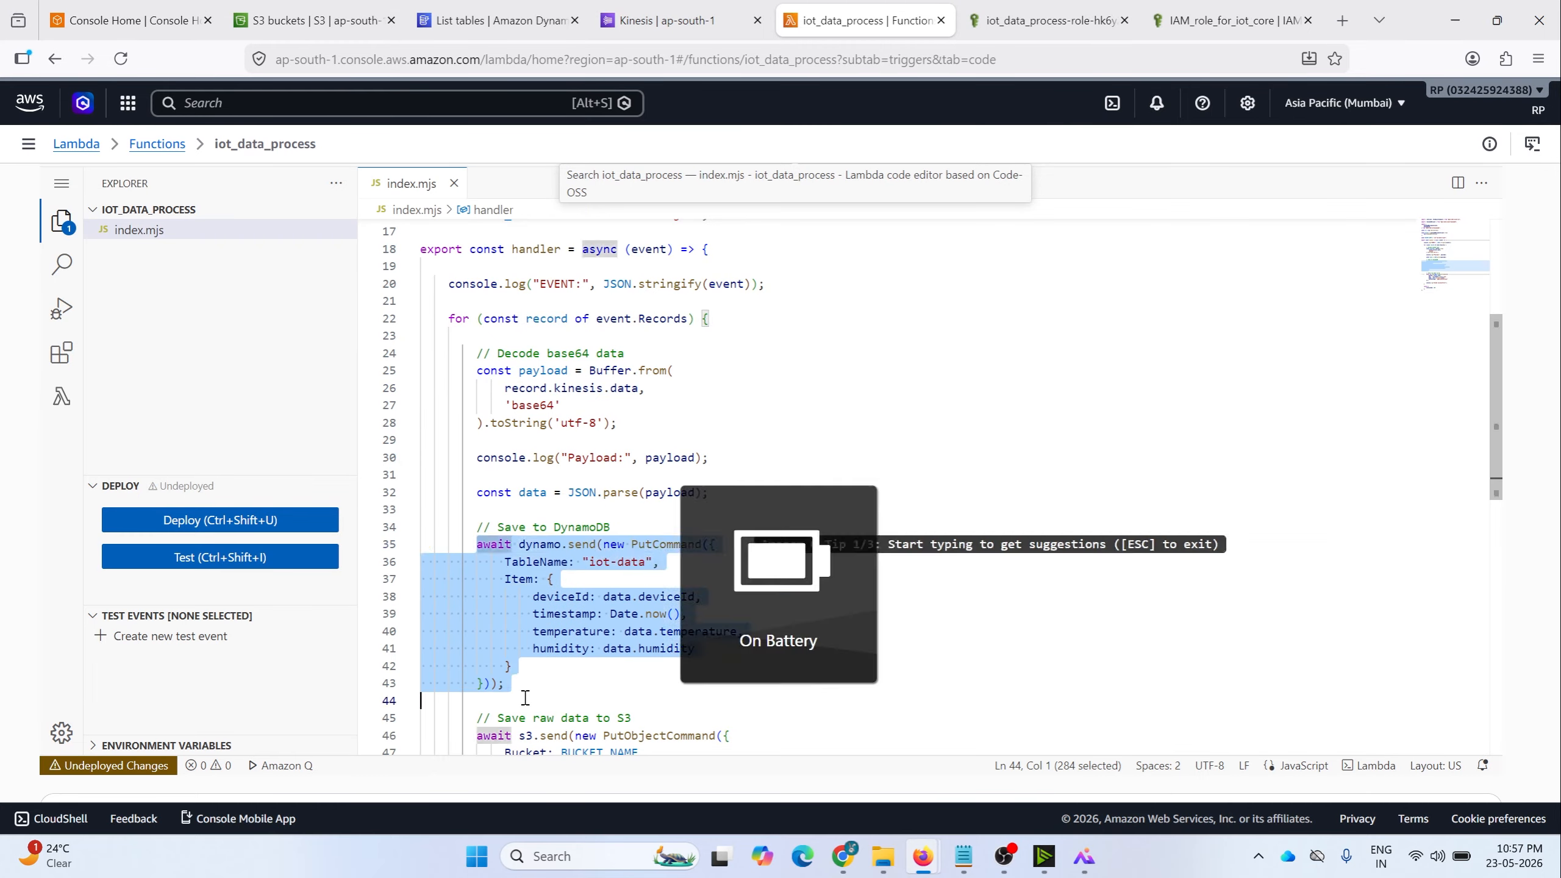
pyautogui.scroll(-6, 620, 584)
pyautogui.scroll(12, 621, 584)
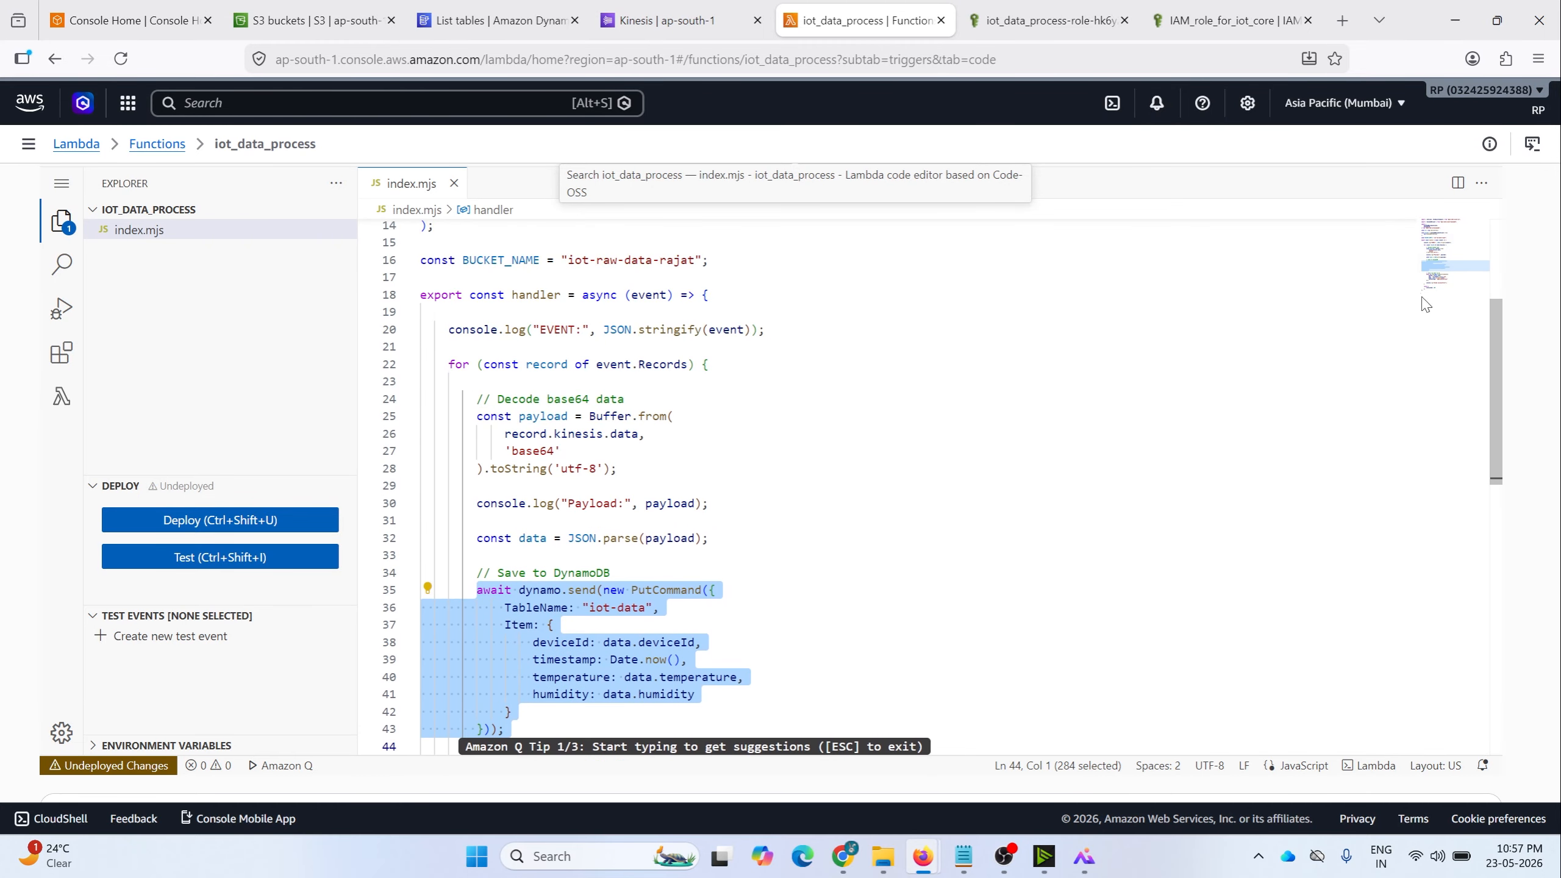
pyautogui.scroll(5, 799, 436)
pyautogui.scroll(-12, 768, 449)
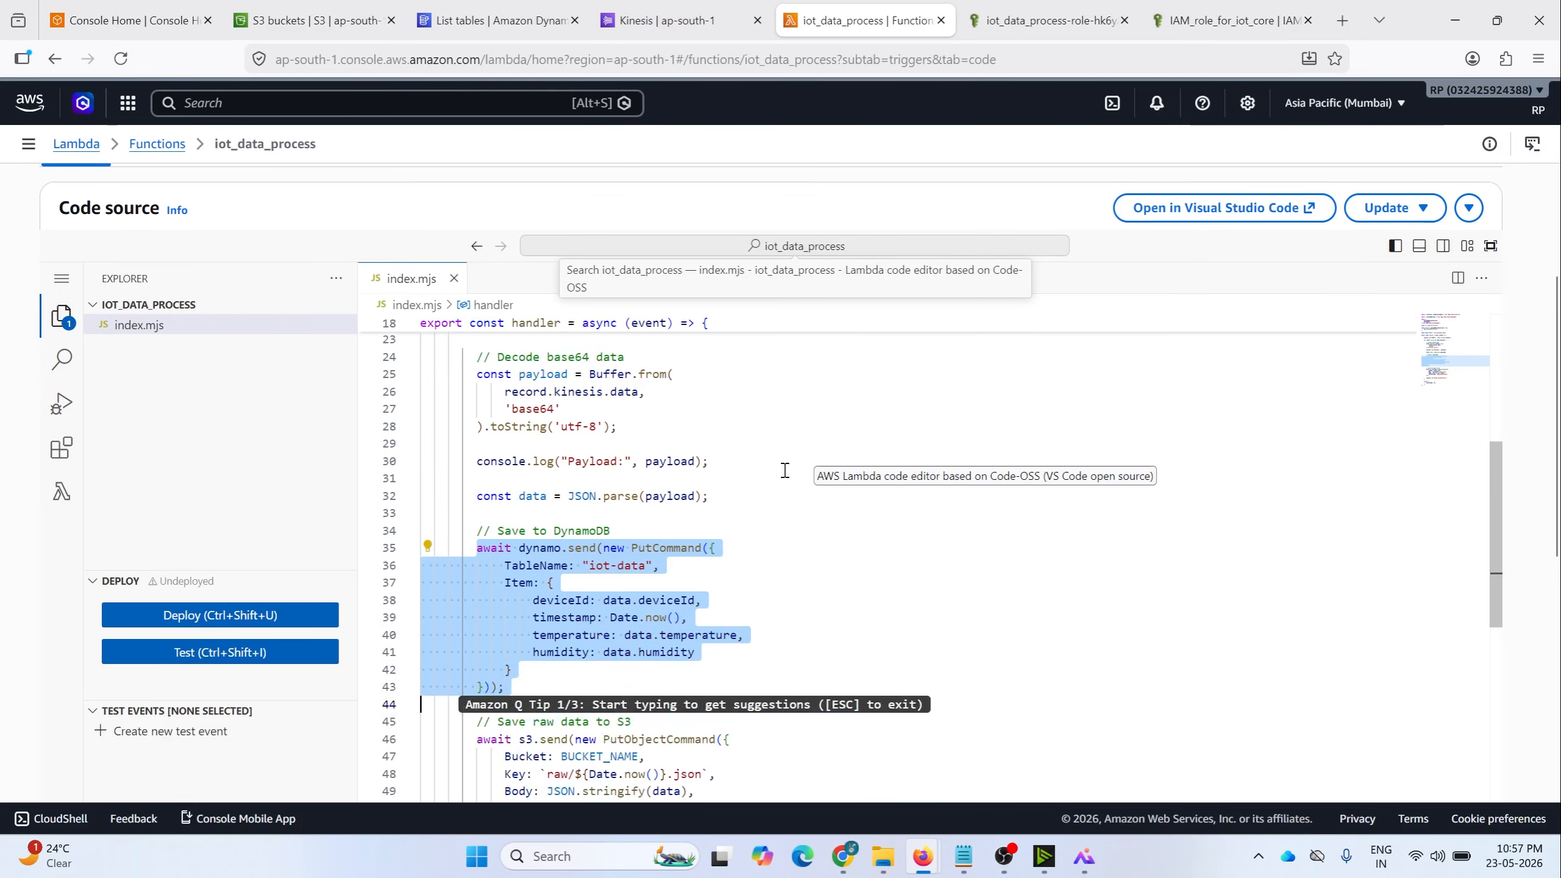
pyautogui.click(645, 661)
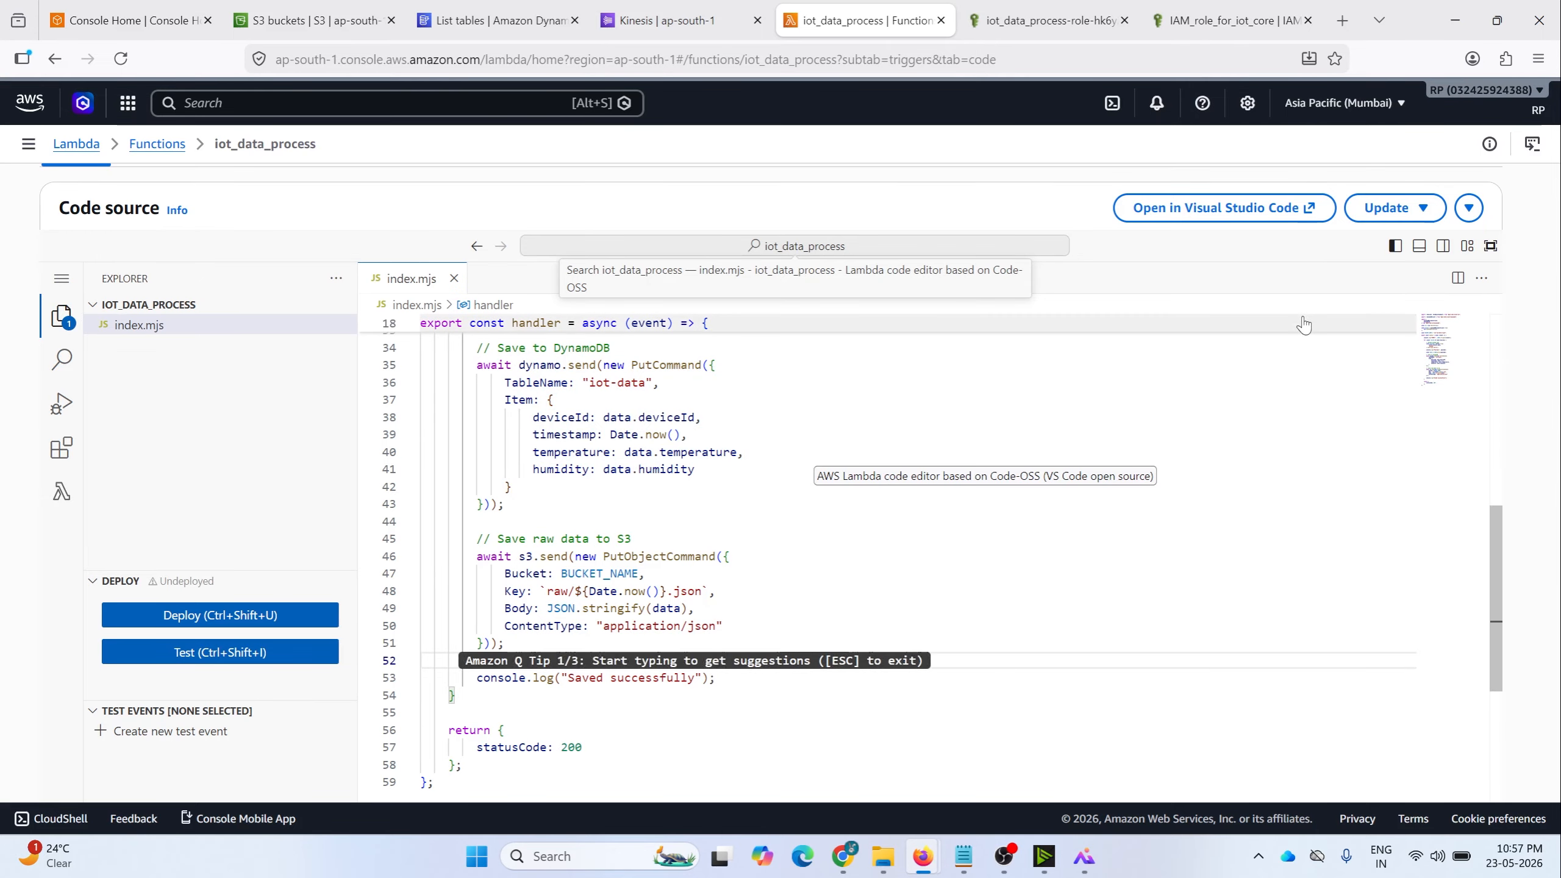
# Step: Try to deploy the edited index.mjs code of the iot_data_process function
pyautogui.scroll(5, 1518, 381)
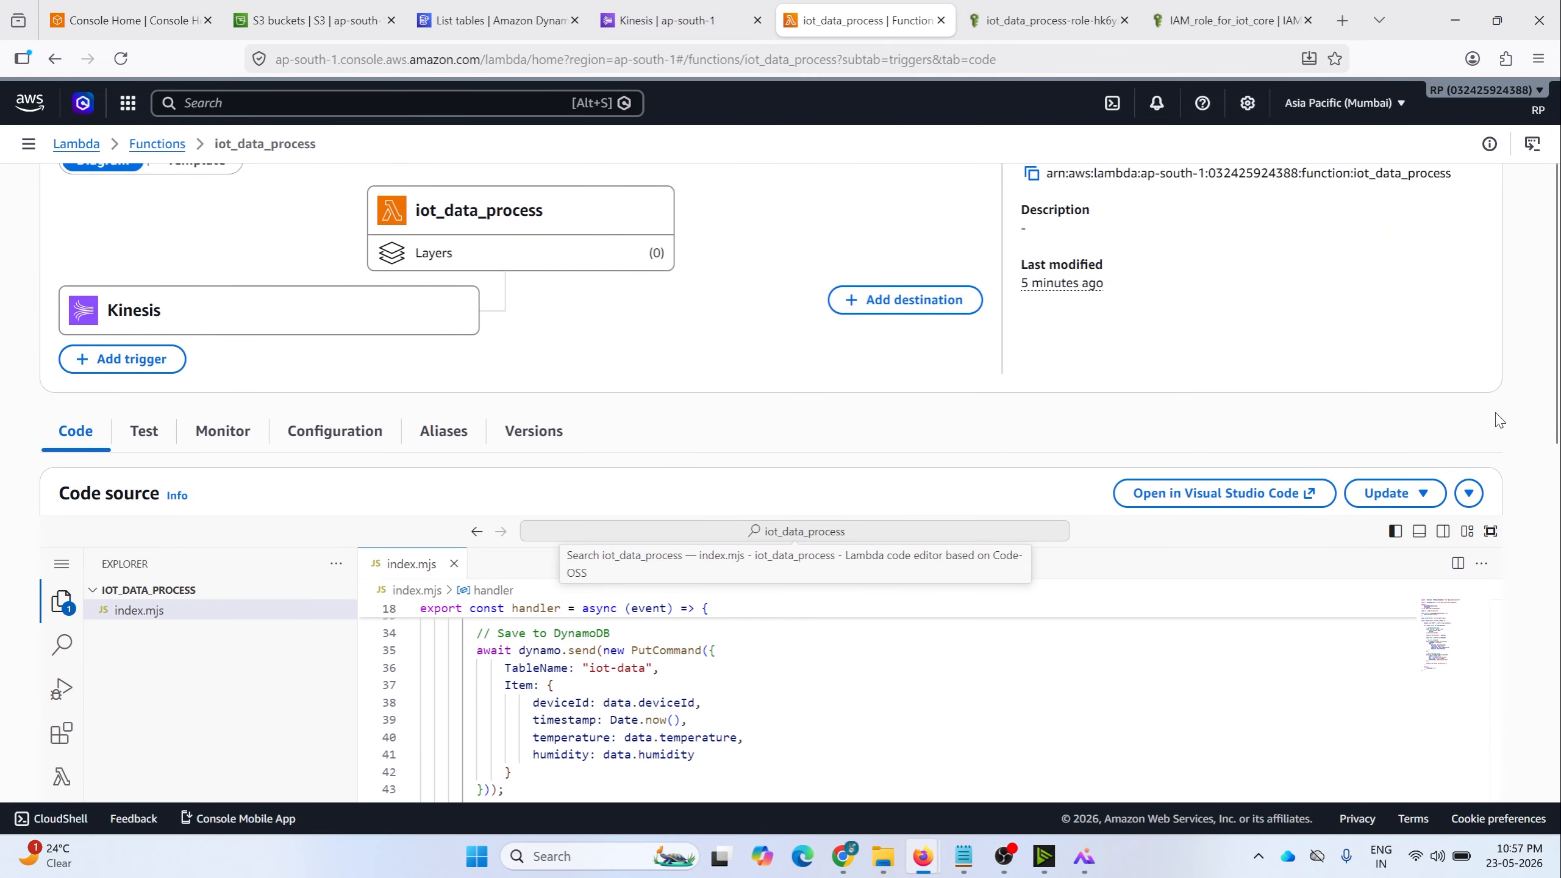
pyautogui.click(1392, 492)
pyautogui.click(793, 492)
pyautogui.scroll(-5, 744, 489)
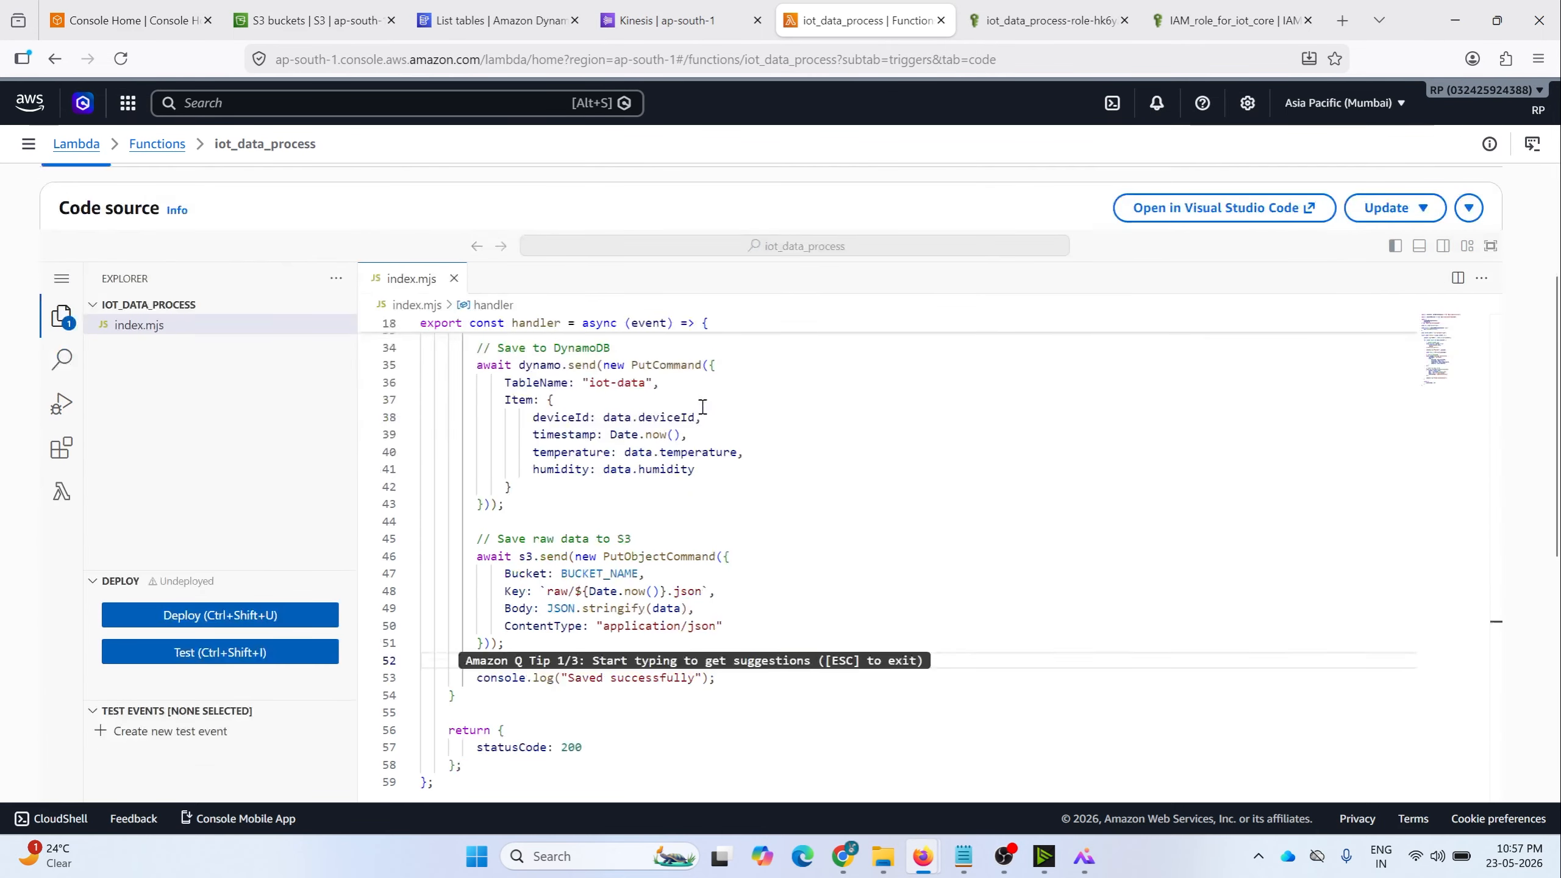
pyautogui.click(286, 614)
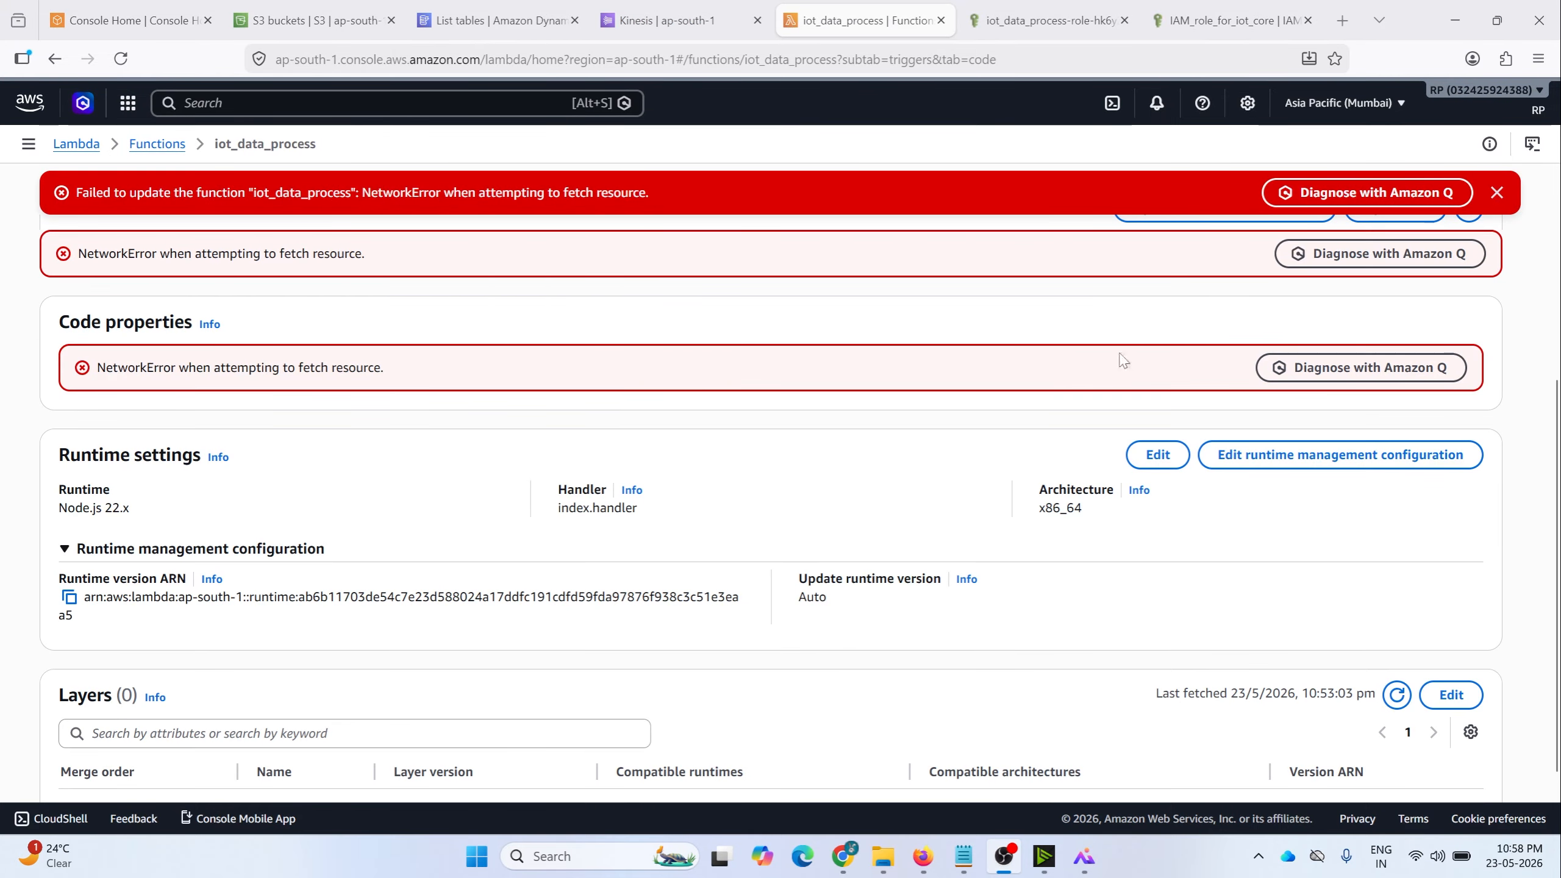
# Step: Reload the iot_data_process function page and deploy the index.mjs handler code again
pyautogui.scroll(-2, 295, 655)
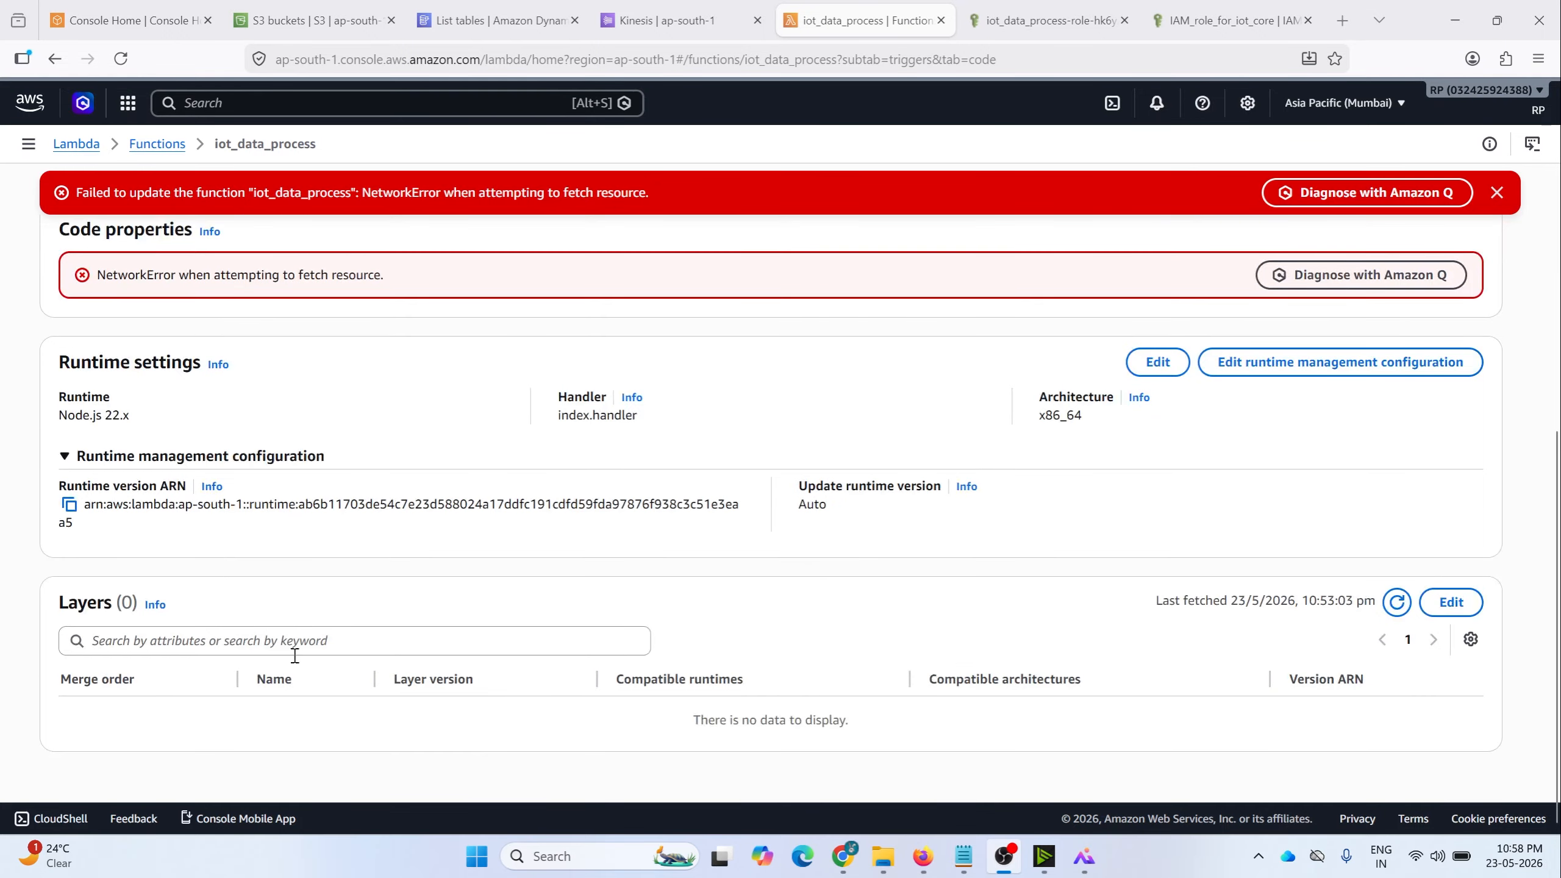
pyautogui.scroll(10, 268, 578)
pyautogui.scroll(-3, 268, 578)
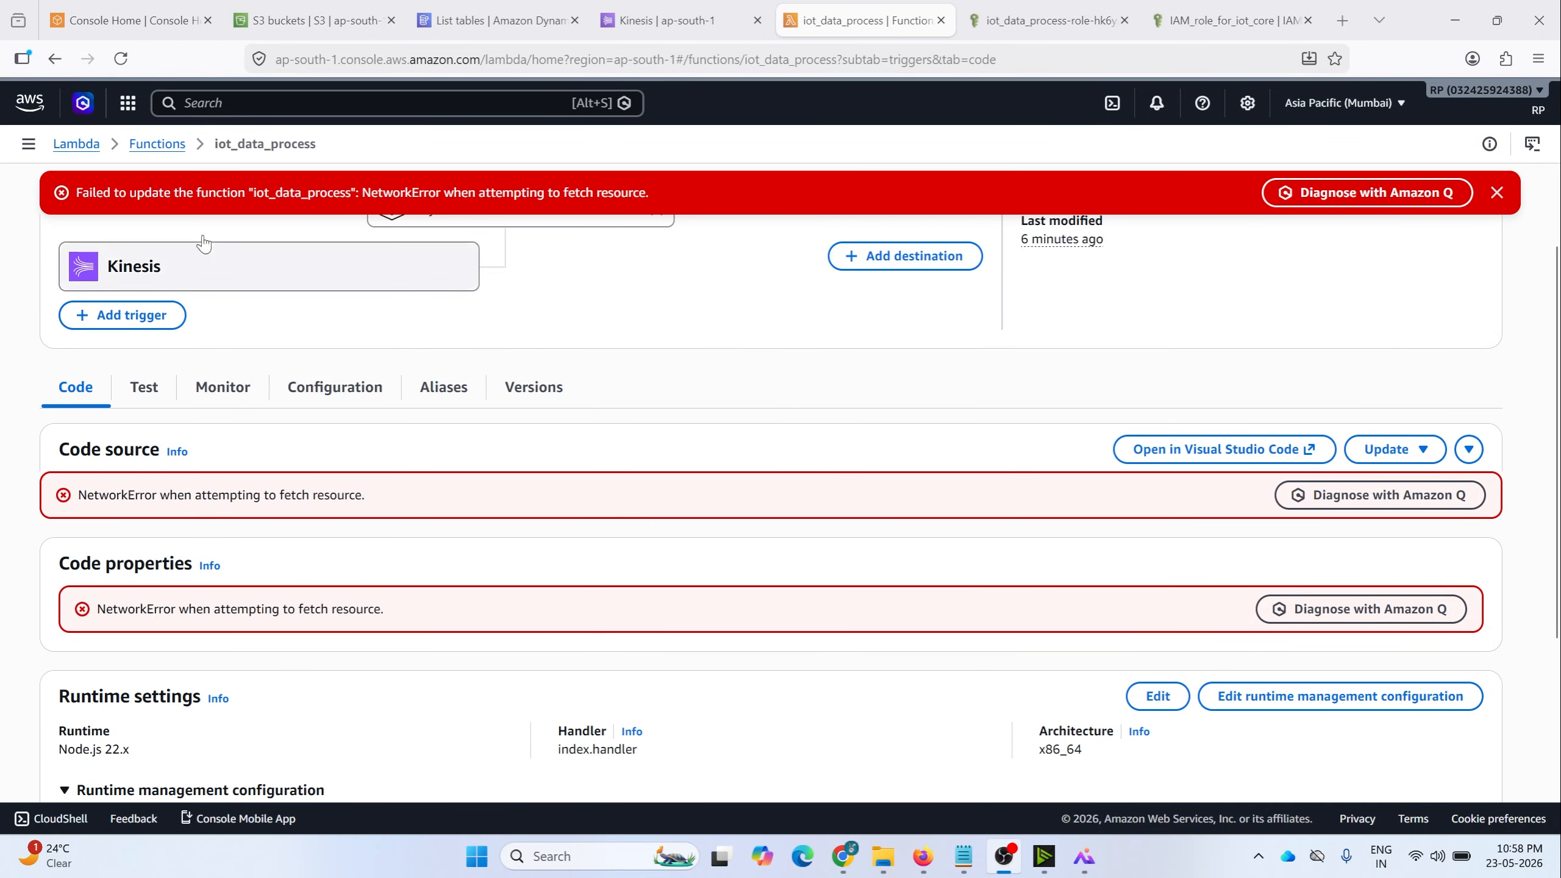
pyautogui.click(121, 58)
pyautogui.scroll(-1, 682, 492)
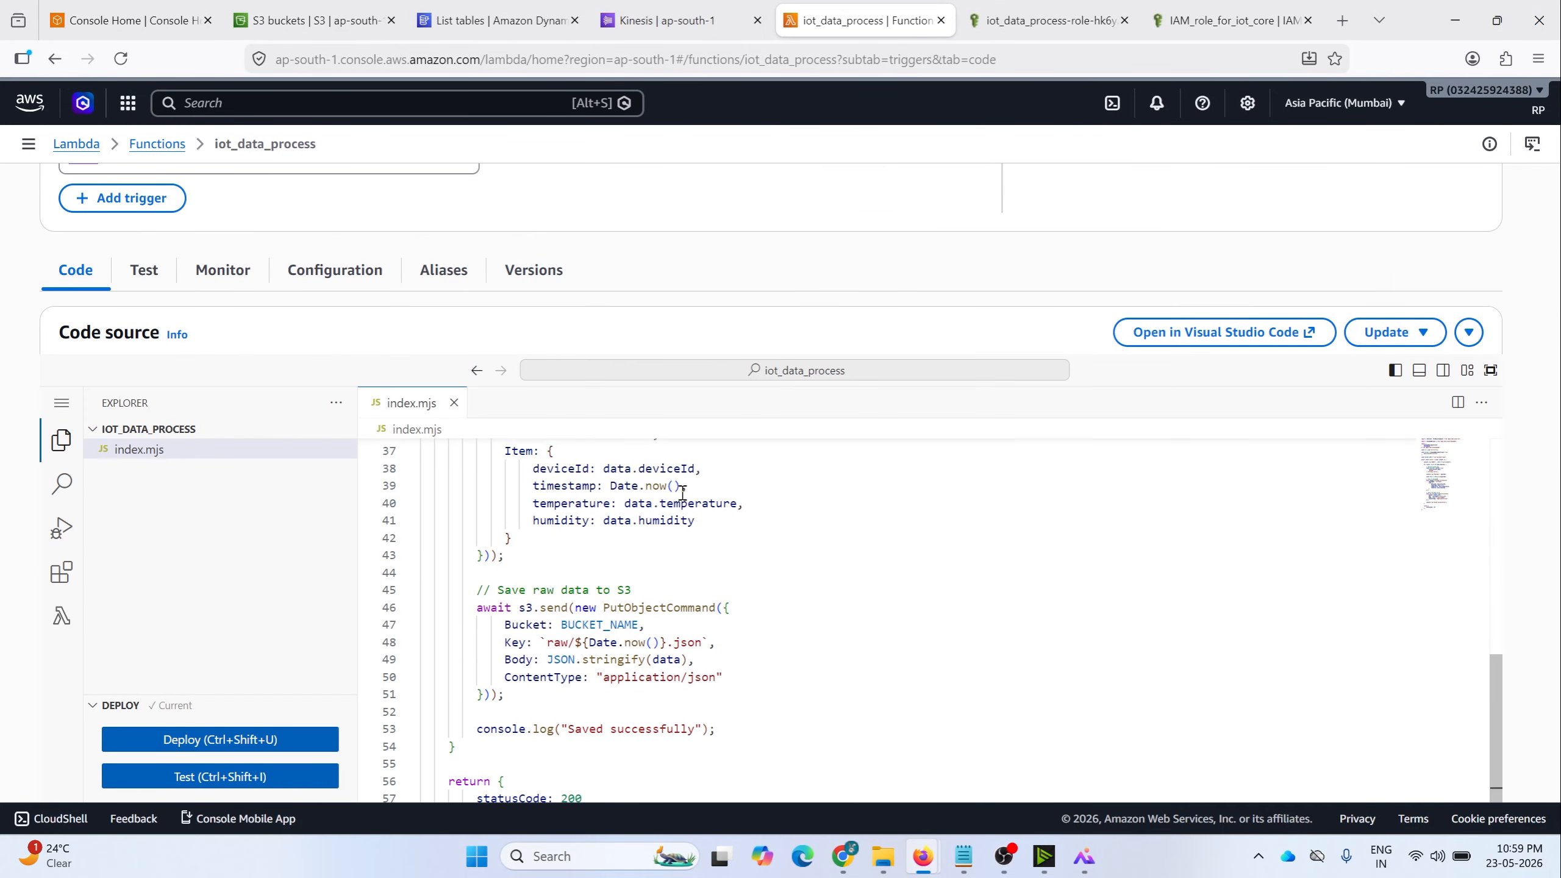
pyautogui.click(264, 740)
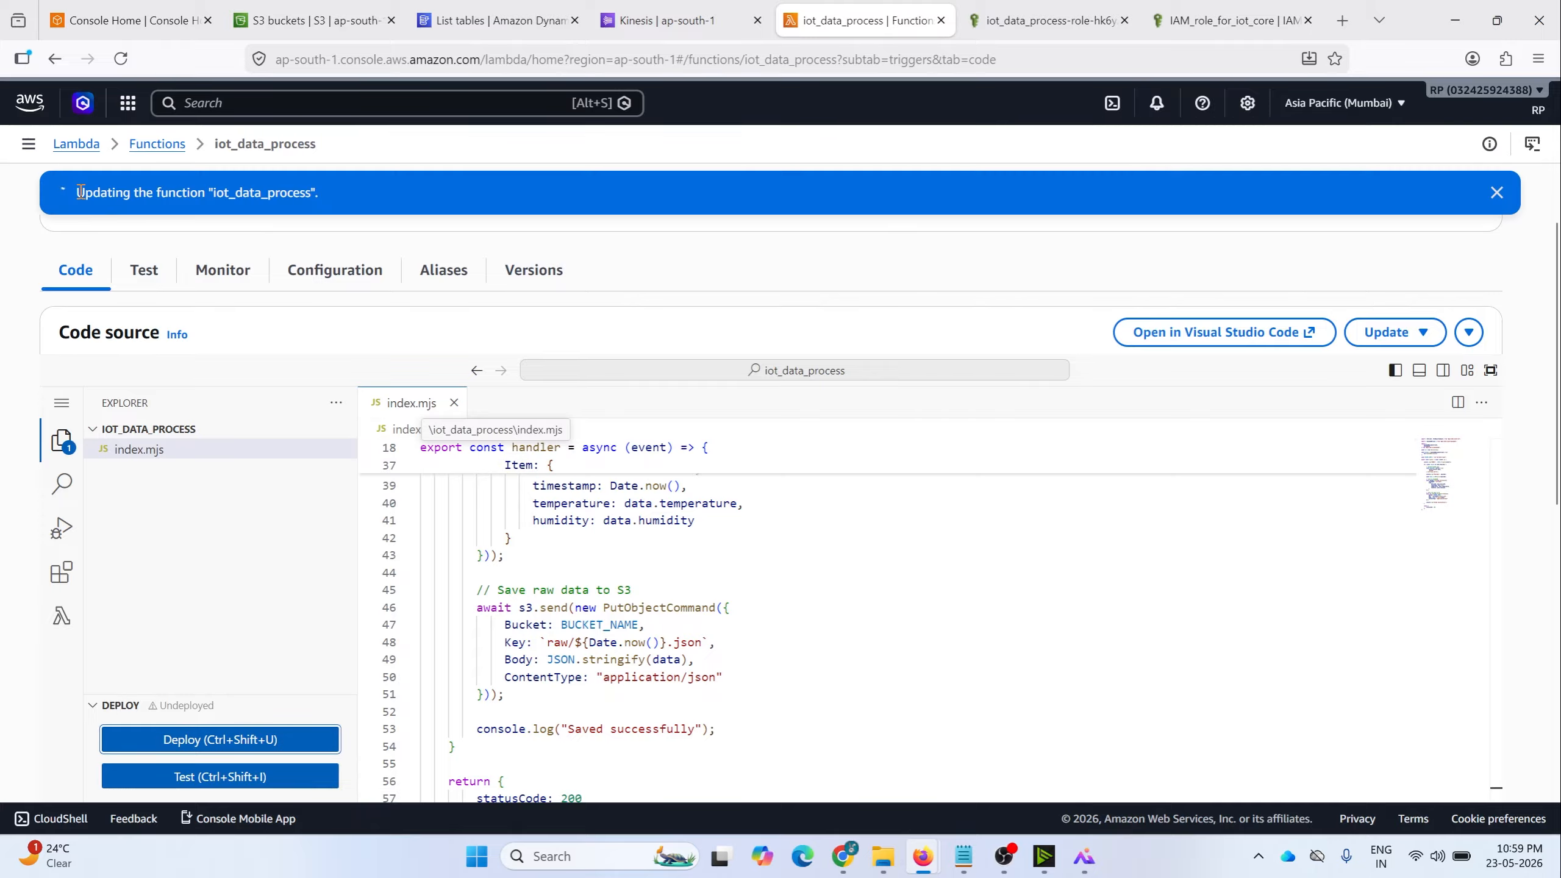
pyautogui.moveTo(76, 192); pyautogui.dragTo(318, 192)
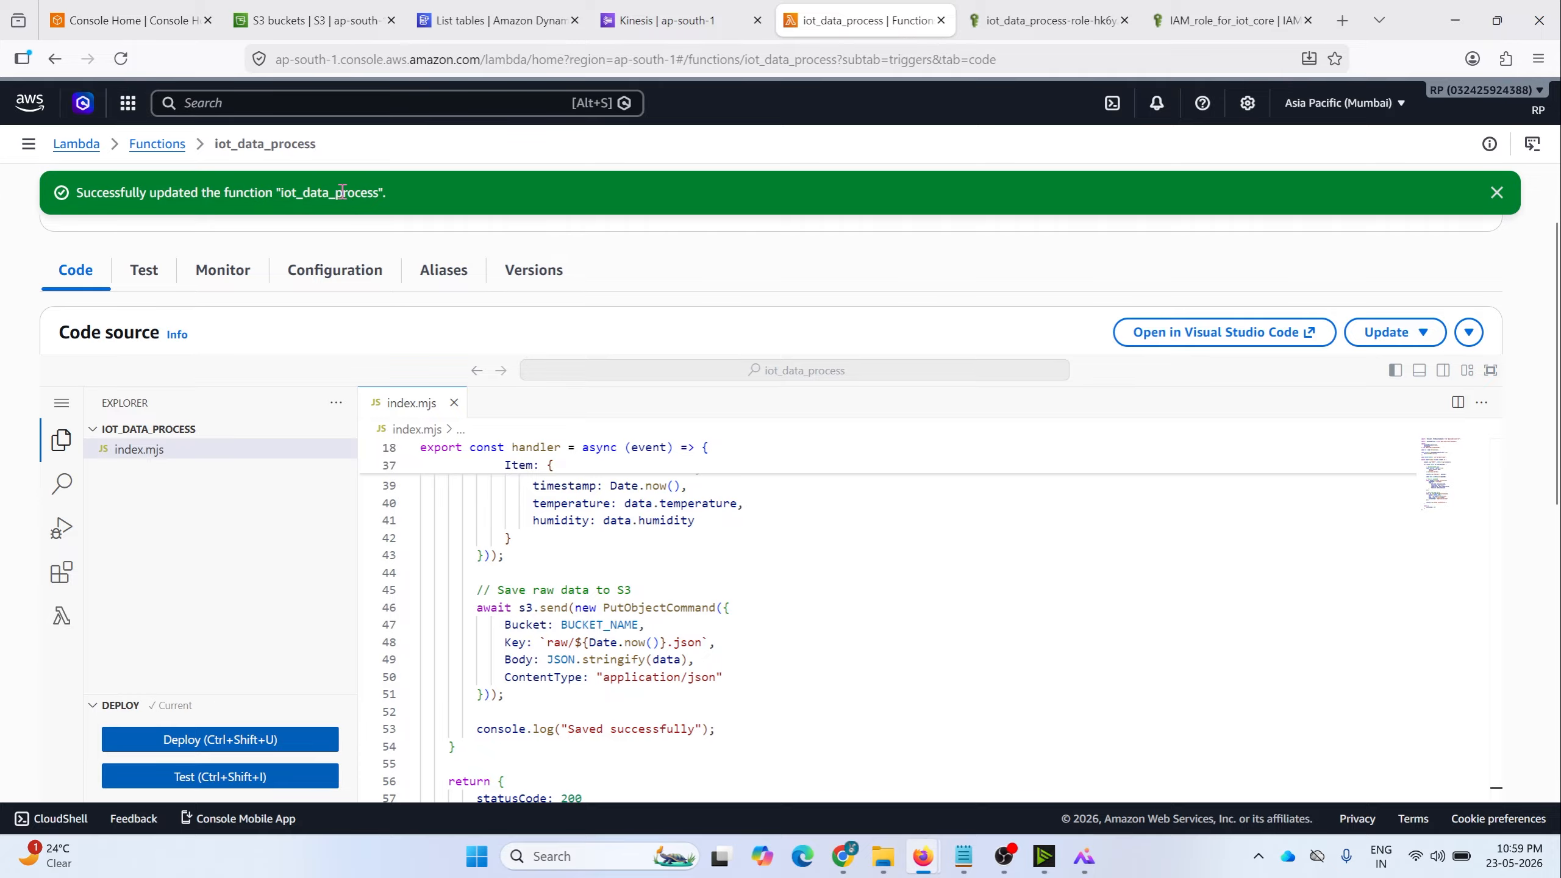
# Step: Look over the deployed code, then review the system design diagram's flow from IoT Core through Kinesis and Lambda to S3 and DynamoDB
pyautogui.scroll(1, 678, 348)
pyautogui.scroll(5, 678, 348)
pyautogui.scroll(-10, 678, 348)
pyautogui.scroll(6, 837, 558)
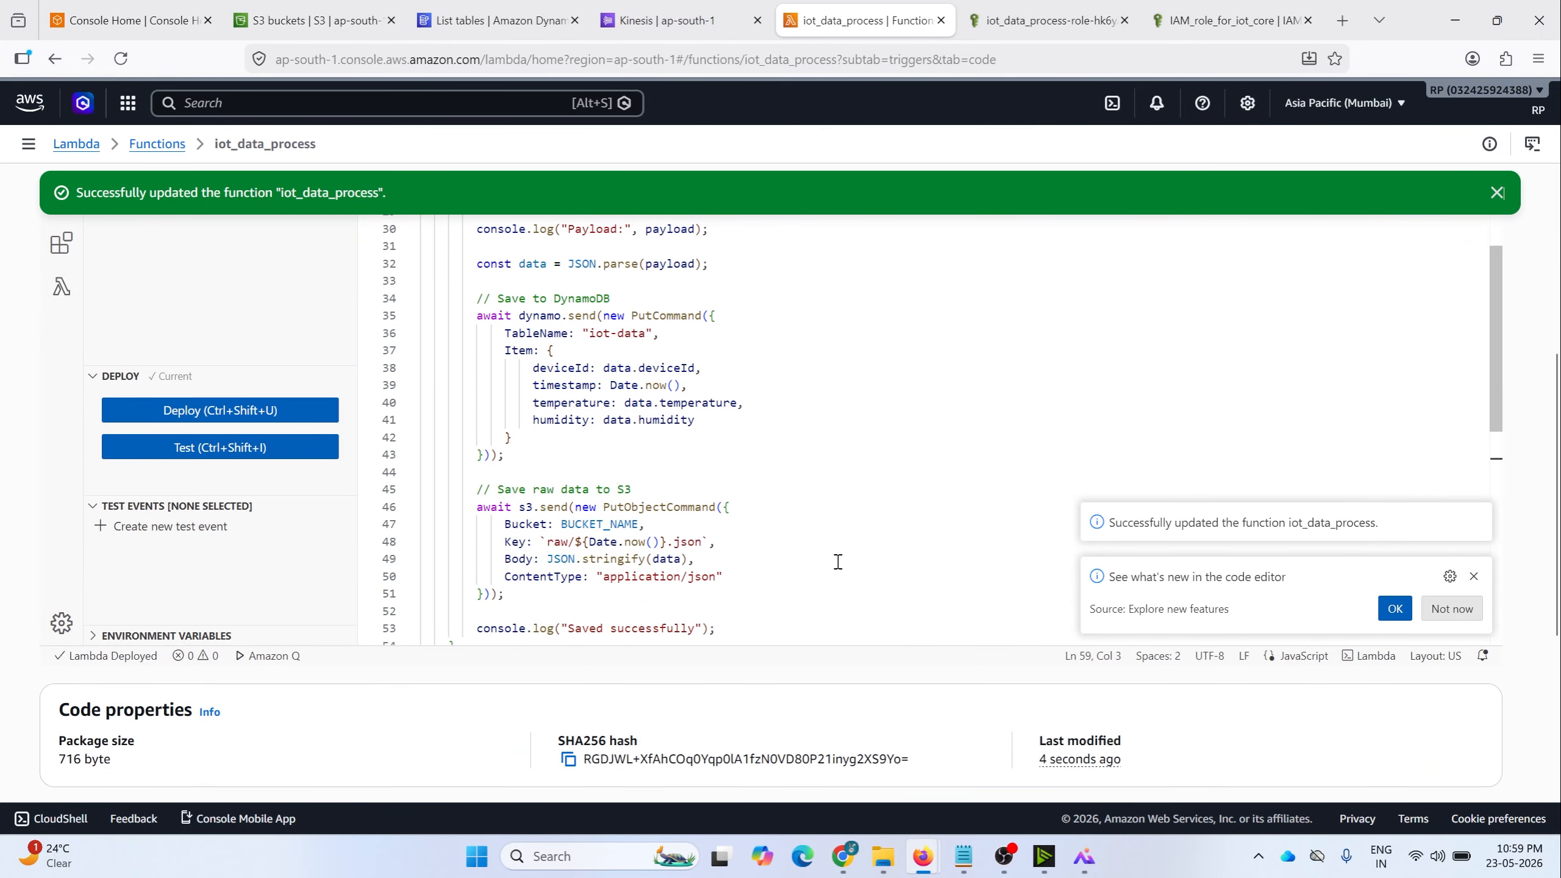
pyautogui.scroll(2, 671, 357)
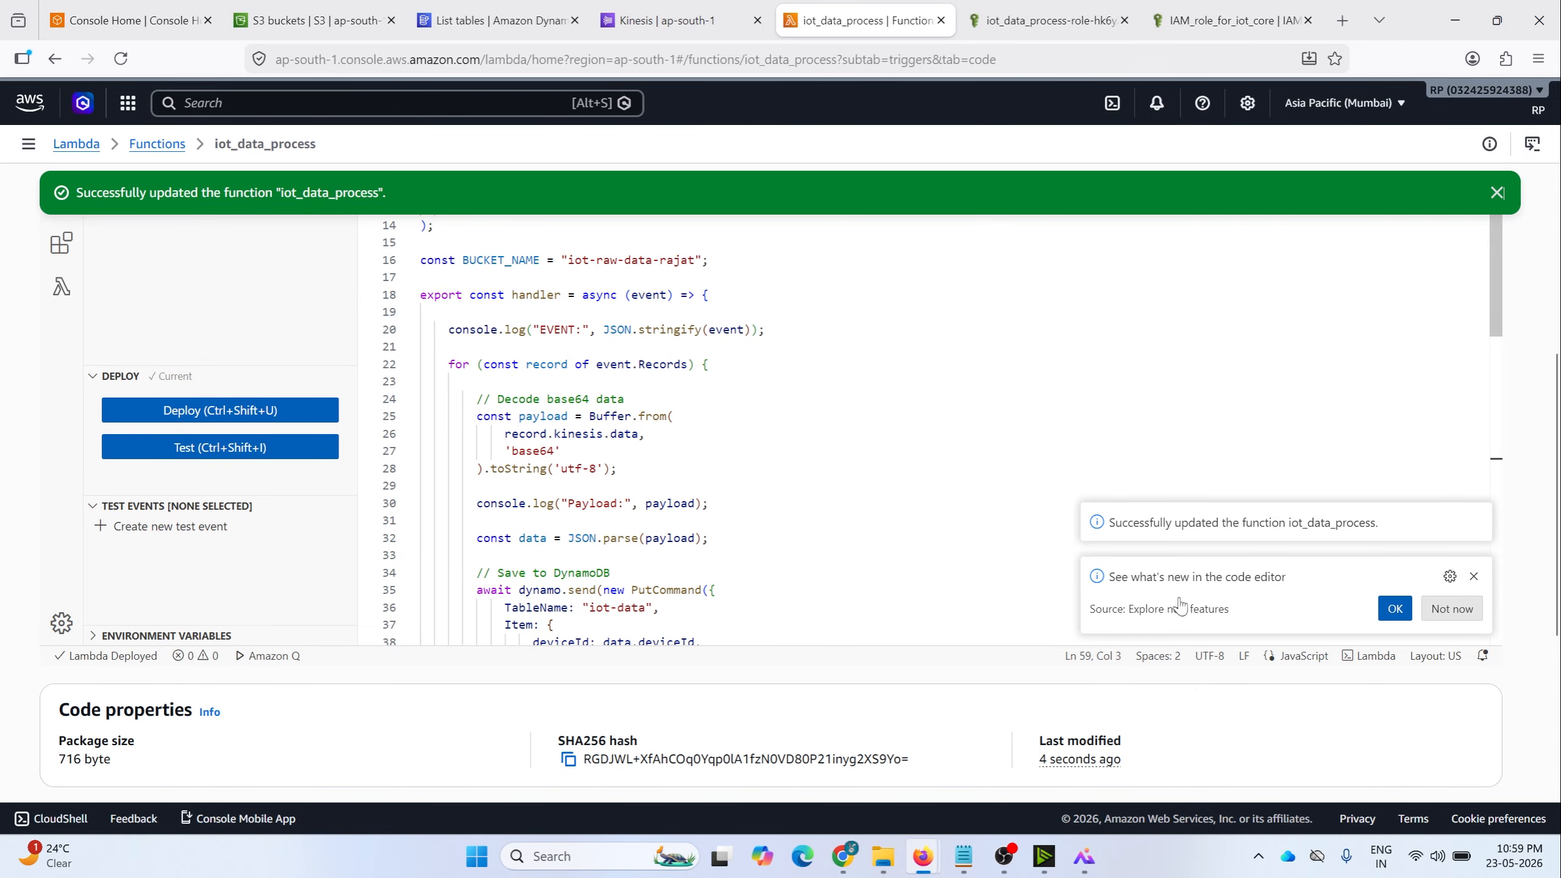
pyautogui.click(1084, 856)
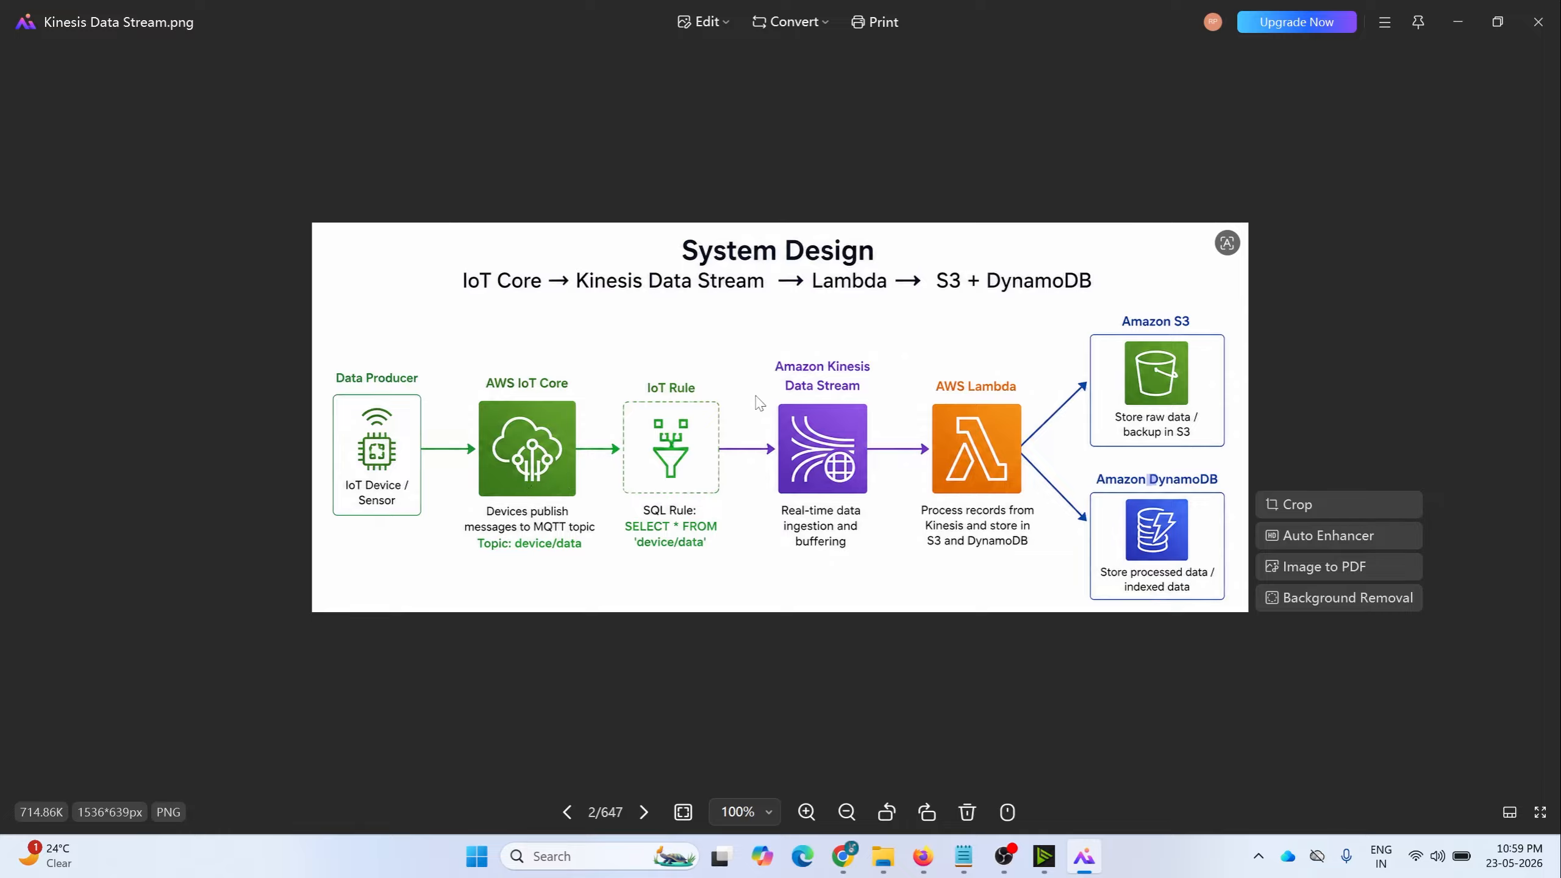
pyautogui.moveTo(777, 369); pyautogui.dragTo(814, 381)
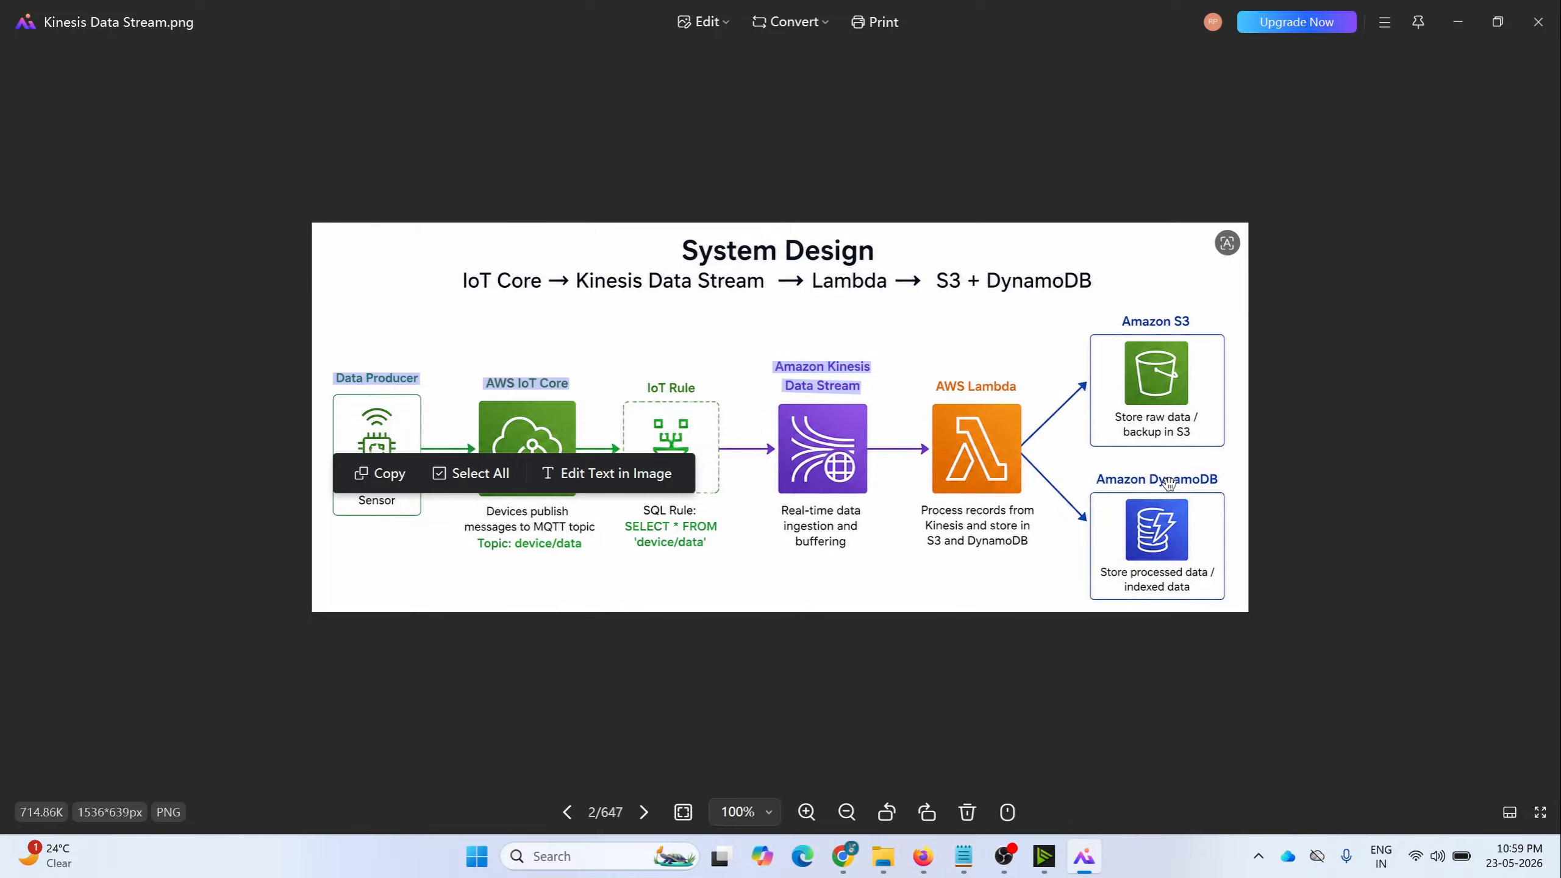
pyautogui.hotkey('alt', 'Tab')
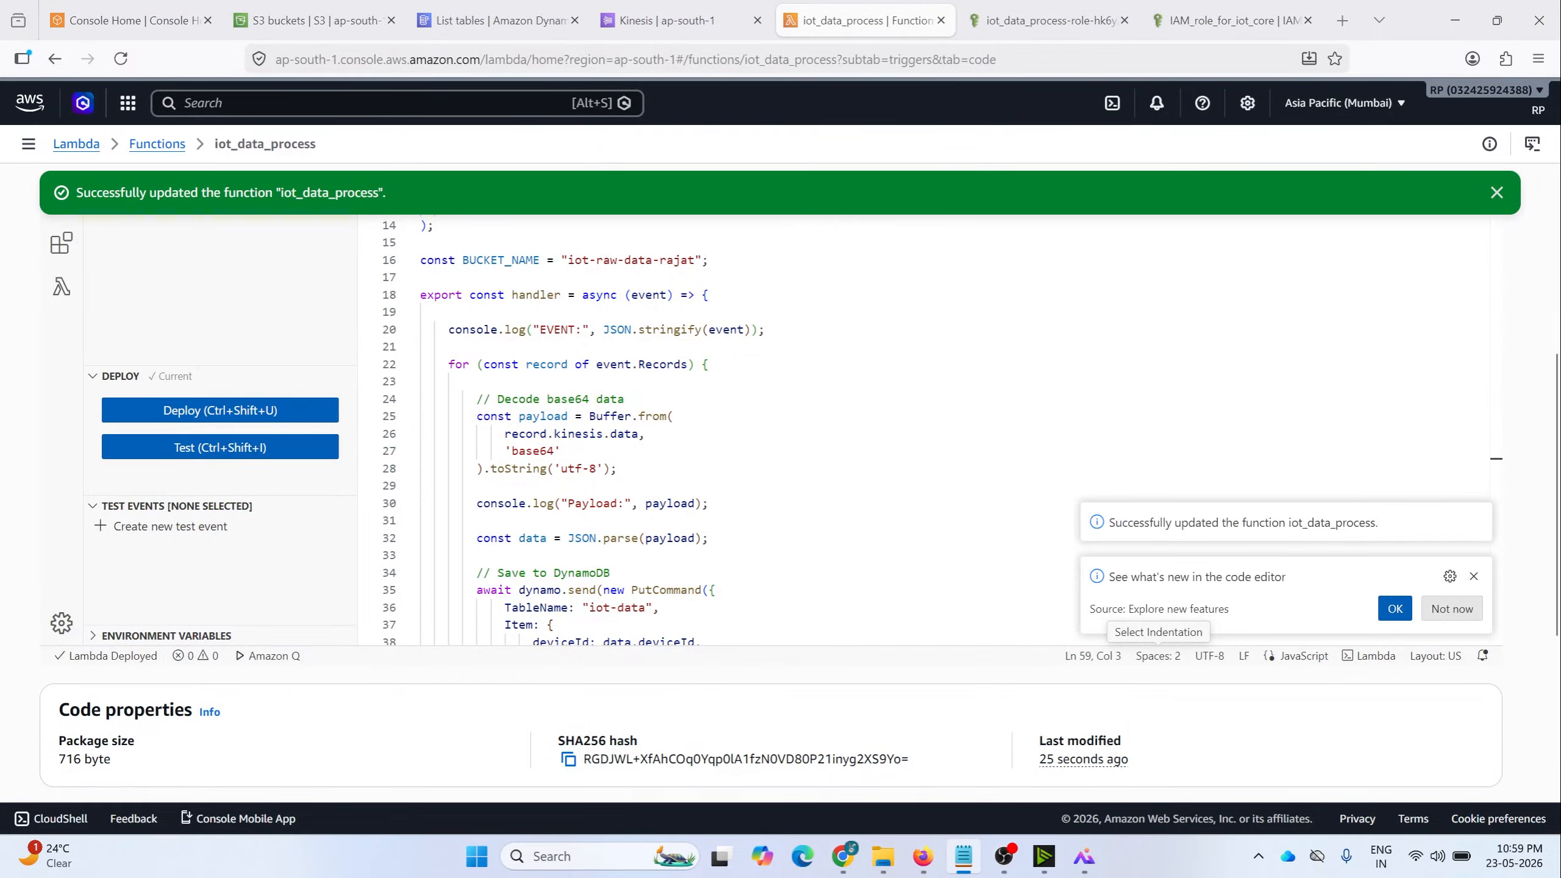
# Step: Open AWS IoT Core in a separate browser tab and bring up the MQTT test client's form for publishing to a topic
pyautogui.click(332, 13)
pyautogui.click(272, 99)
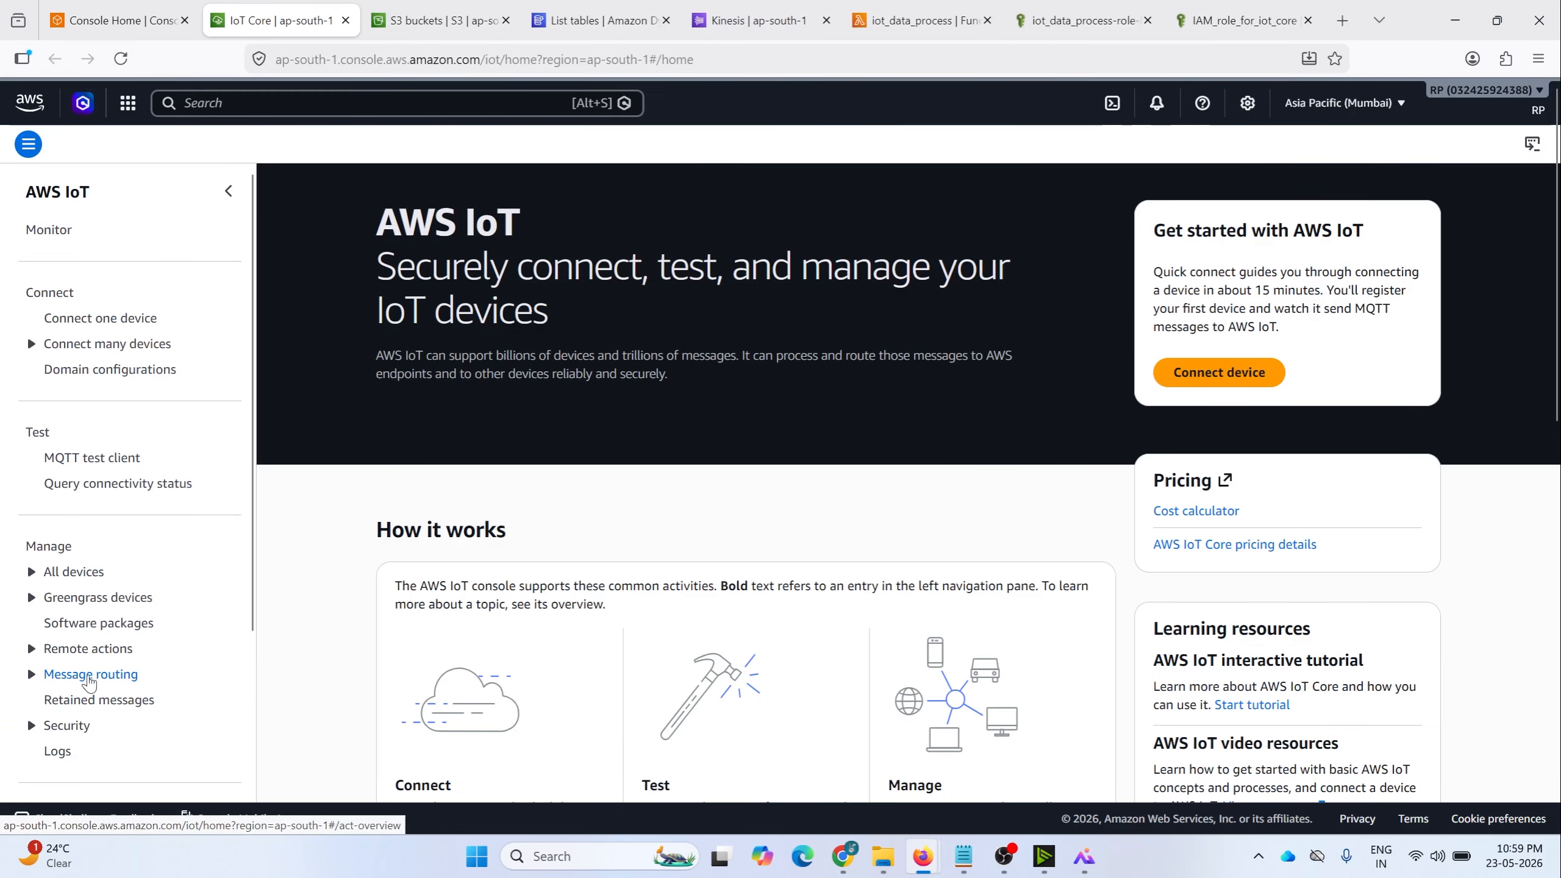
pyautogui.click(92, 675)
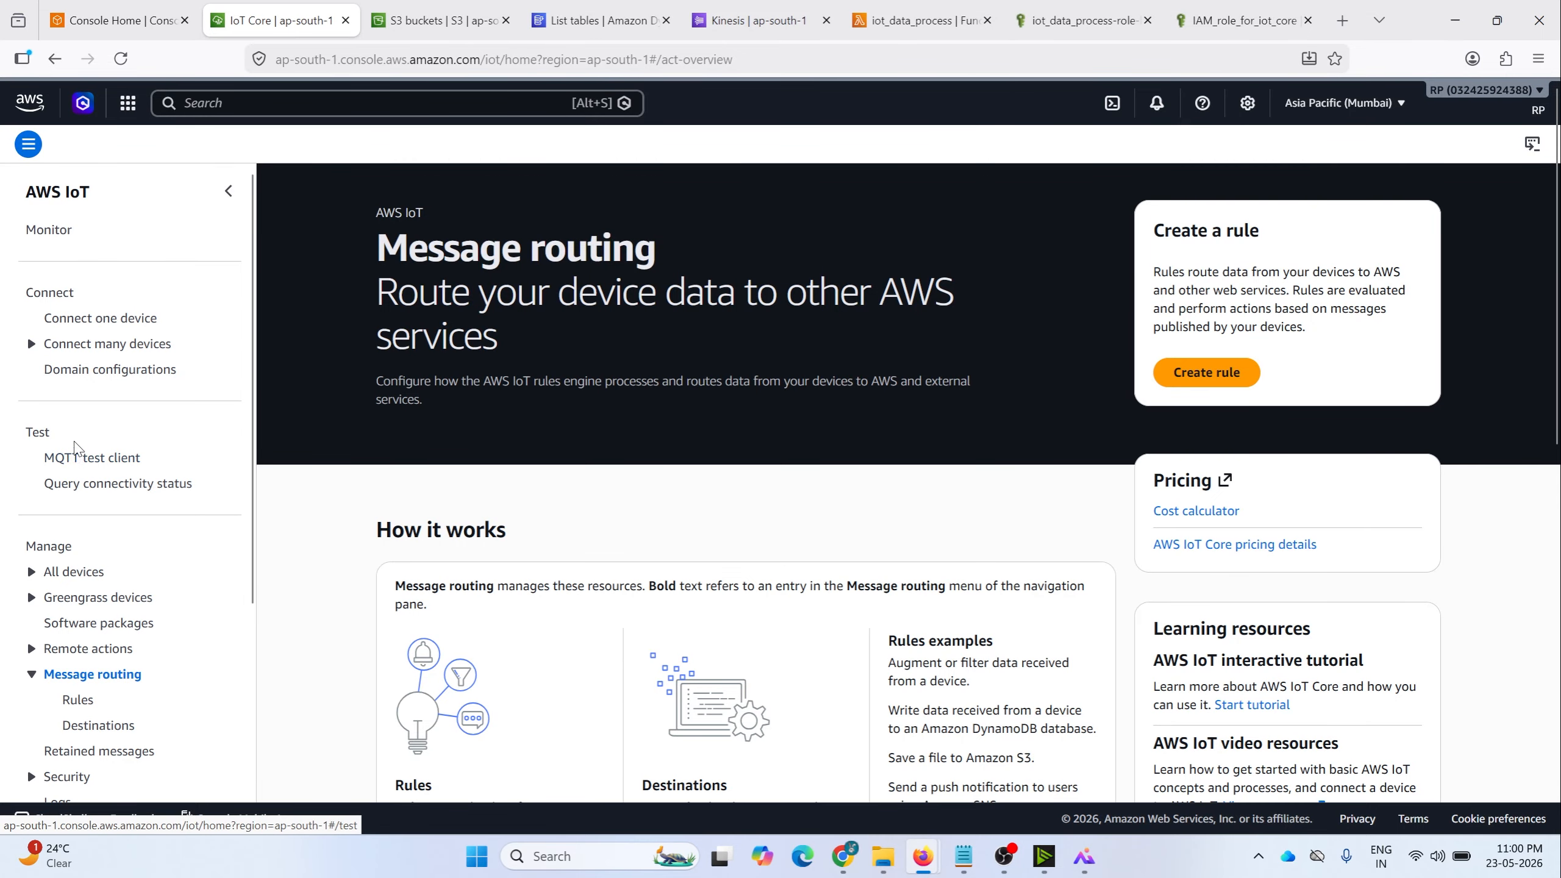
pyautogui.click(117, 459)
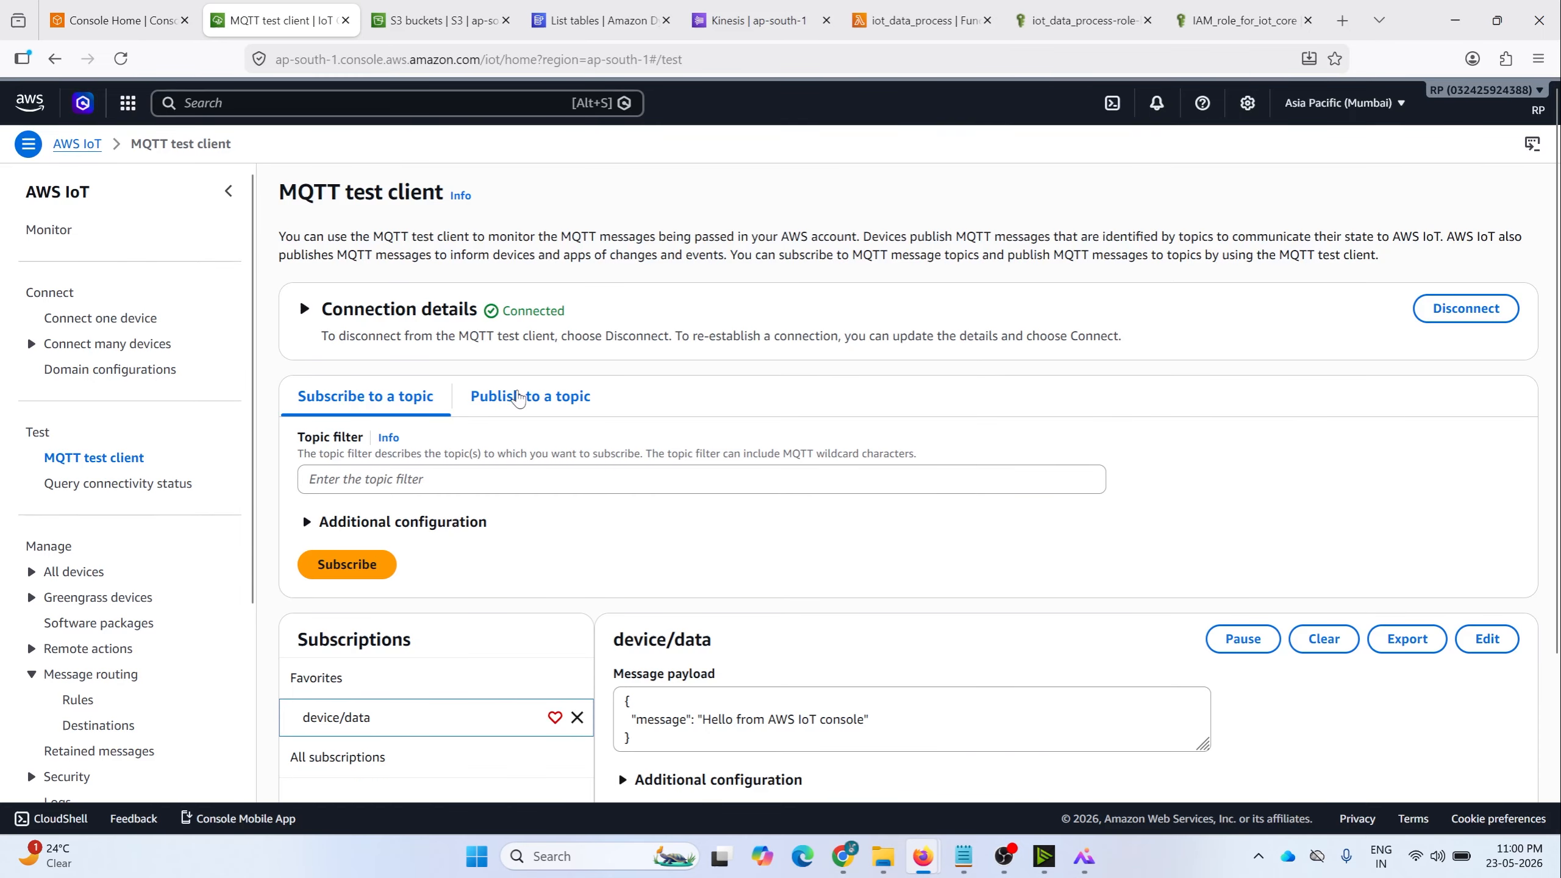
pyautogui.click(531, 399)
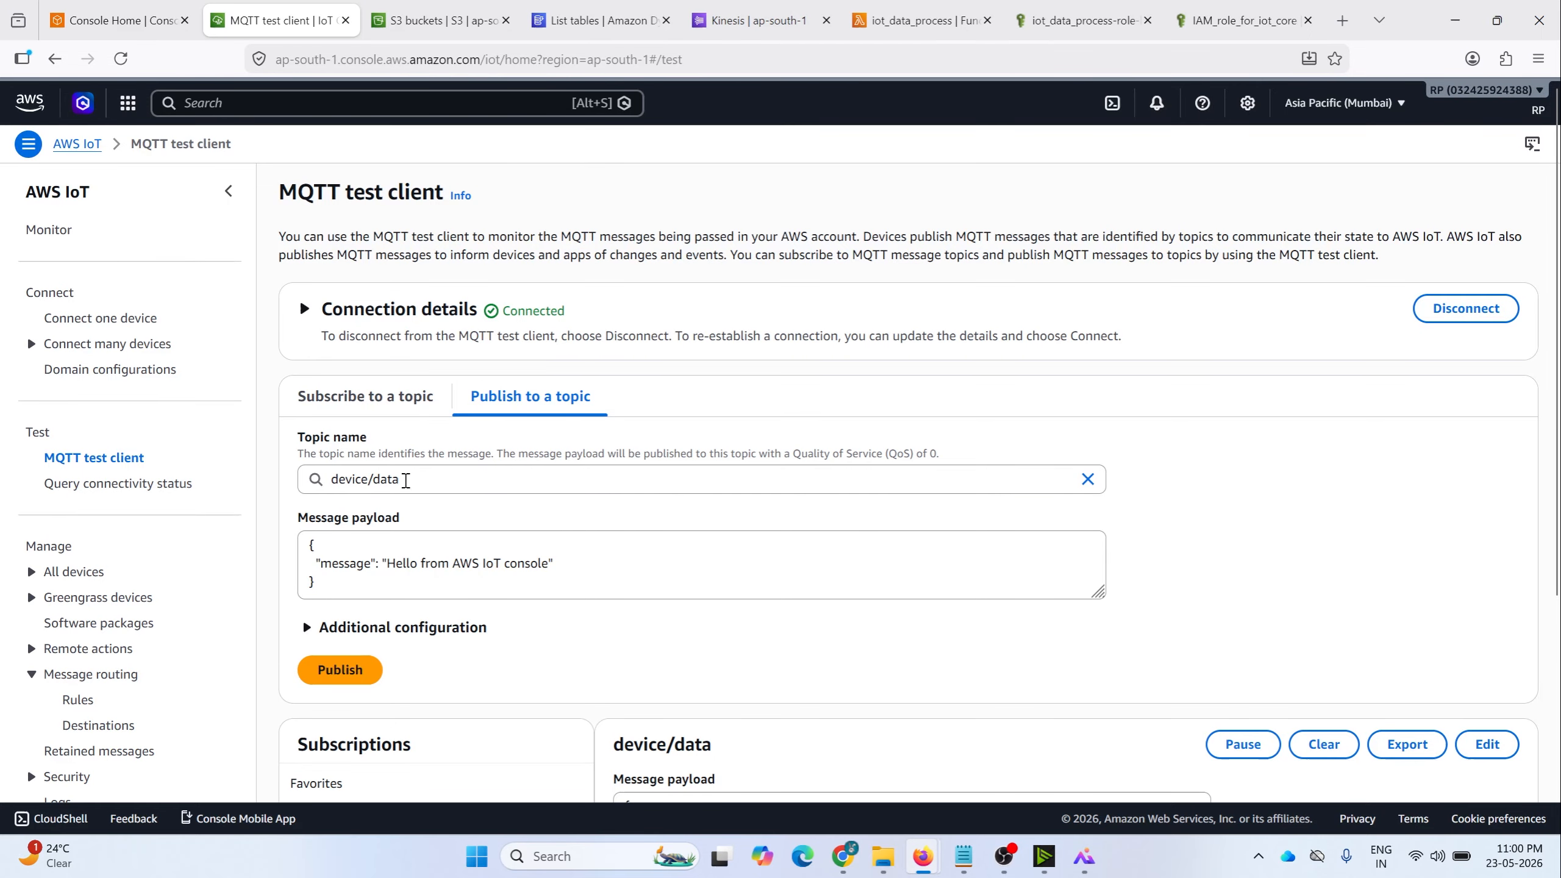
# Step: Replace the message payload for topic device/data with JSON containing deviceId "sensor-1", temperature 27 and humidity 68
pyautogui.moveTo(422, 483); pyautogui.dragTo(354, 485)
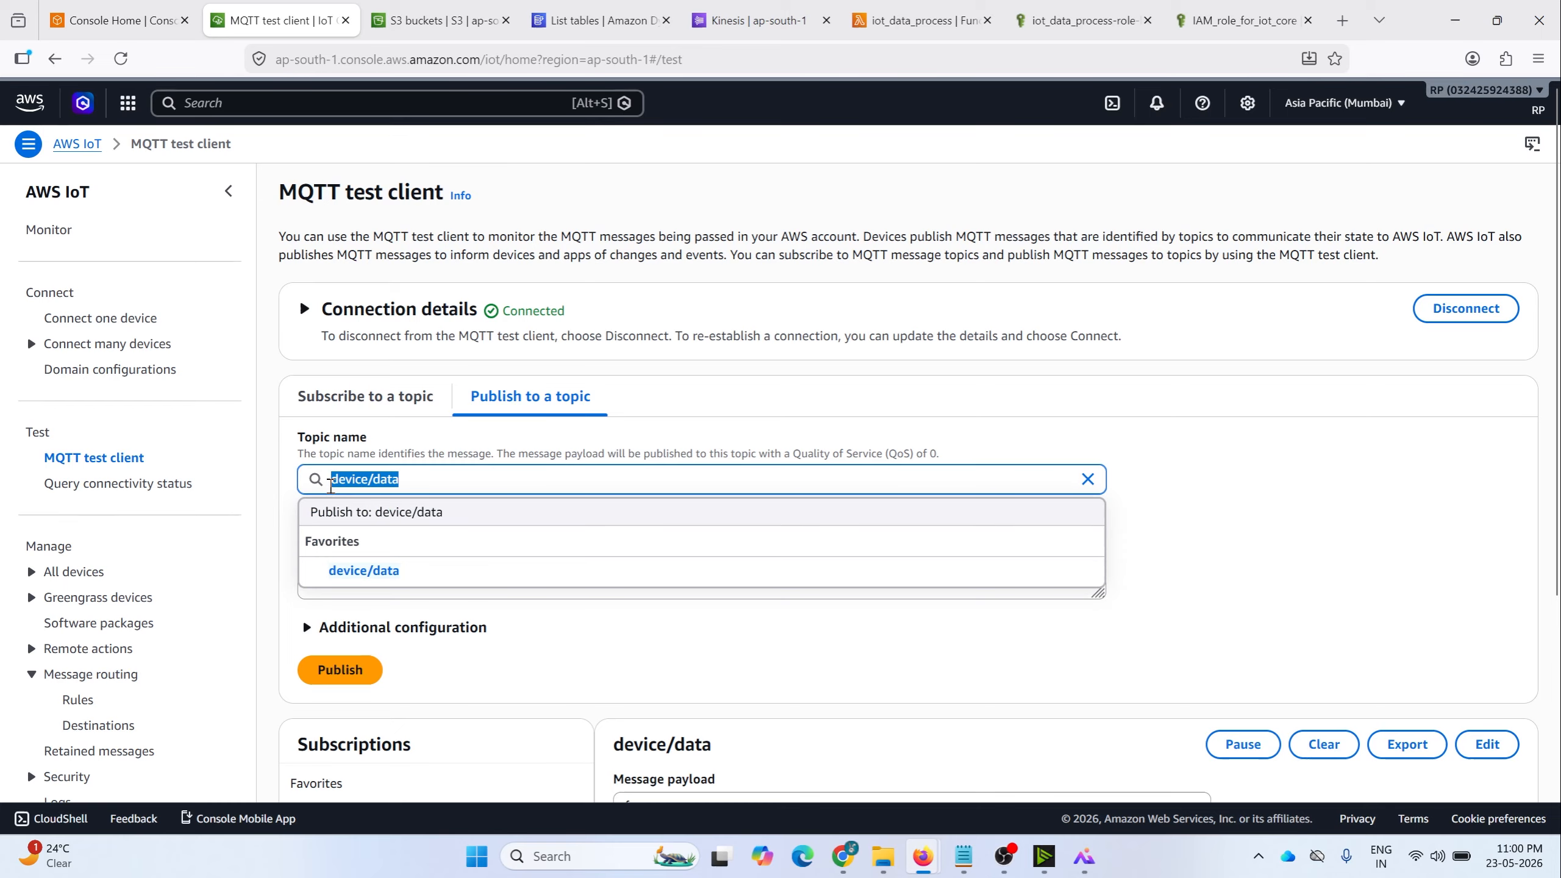
pyautogui.click(293, 548)
pyautogui.click(368, 571)
pyautogui.hotkey('ctrl', 'a')
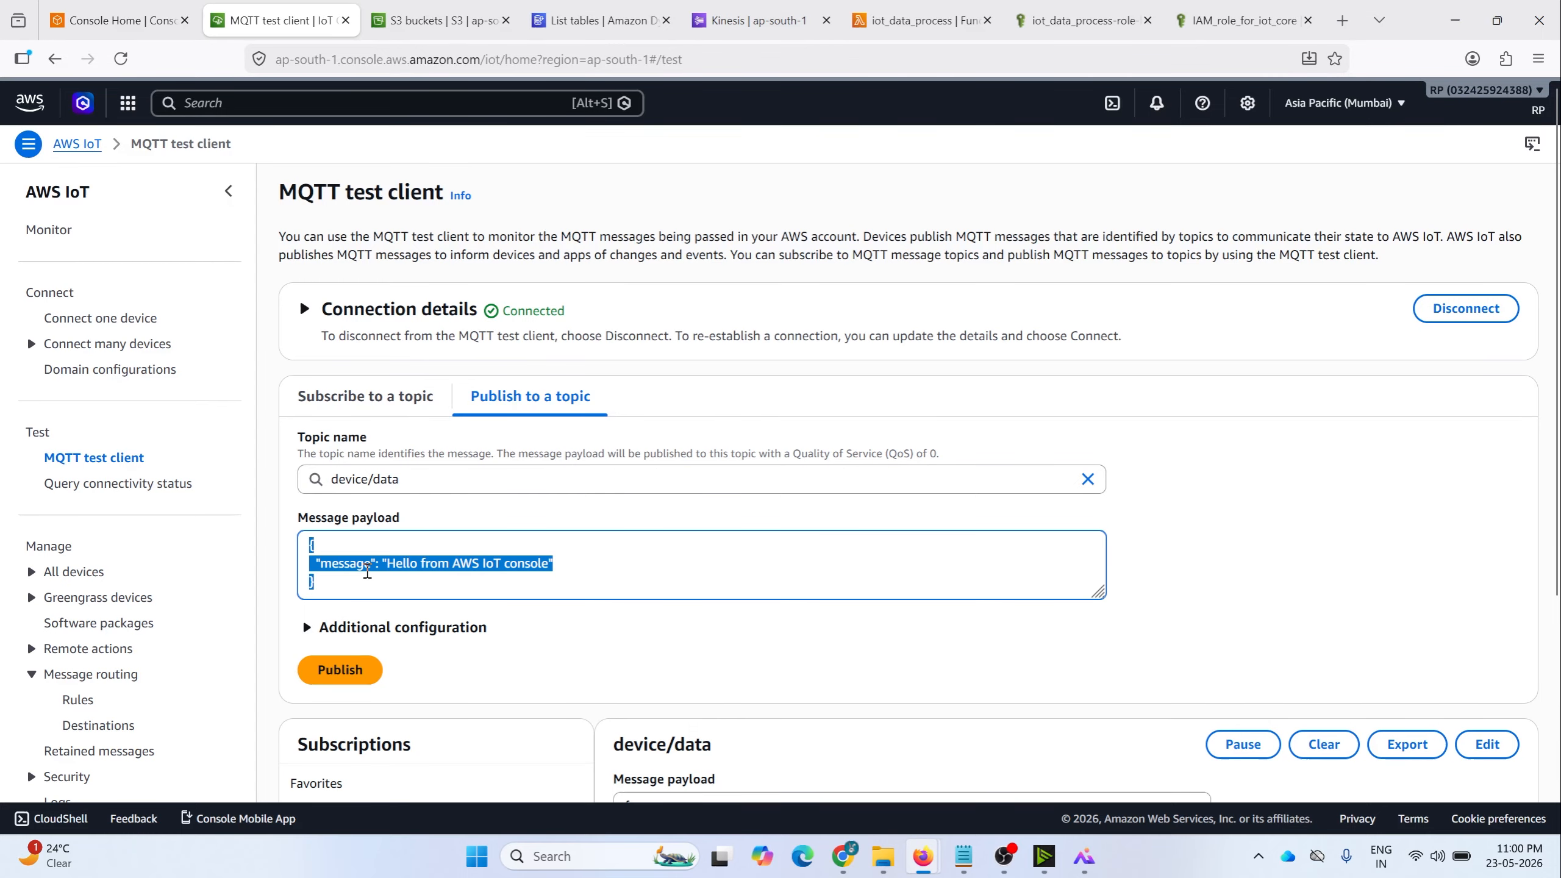
pyautogui.write('{   "deviceId": "sensor-1",   "temperature": 27,   "humidity": 68 }')
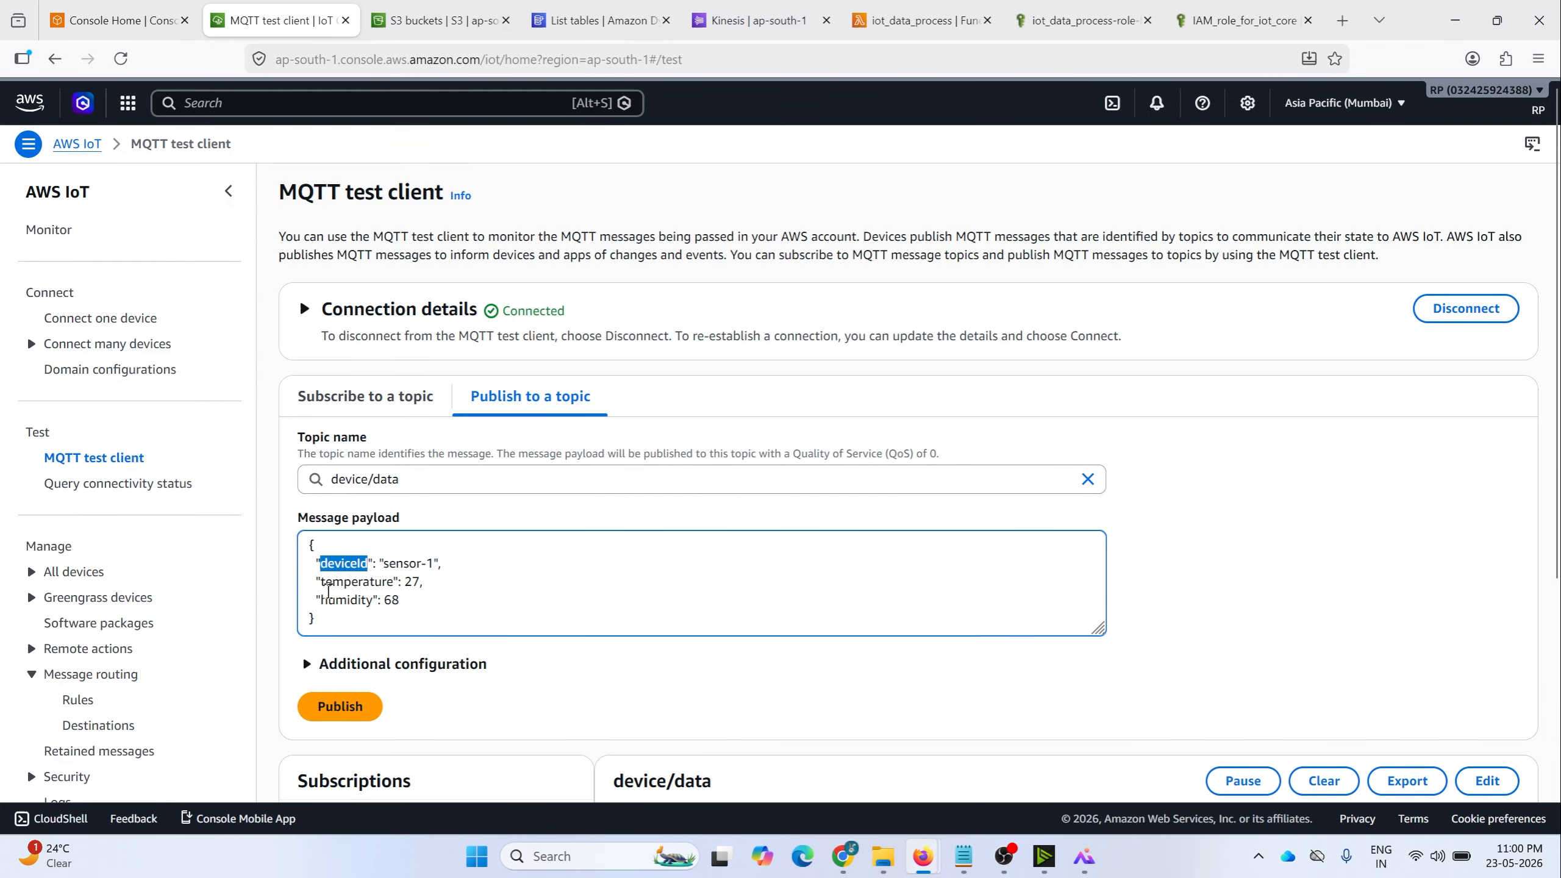
pyautogui.moveTo(316, 583); pyautogui.dragTo(350, 590)
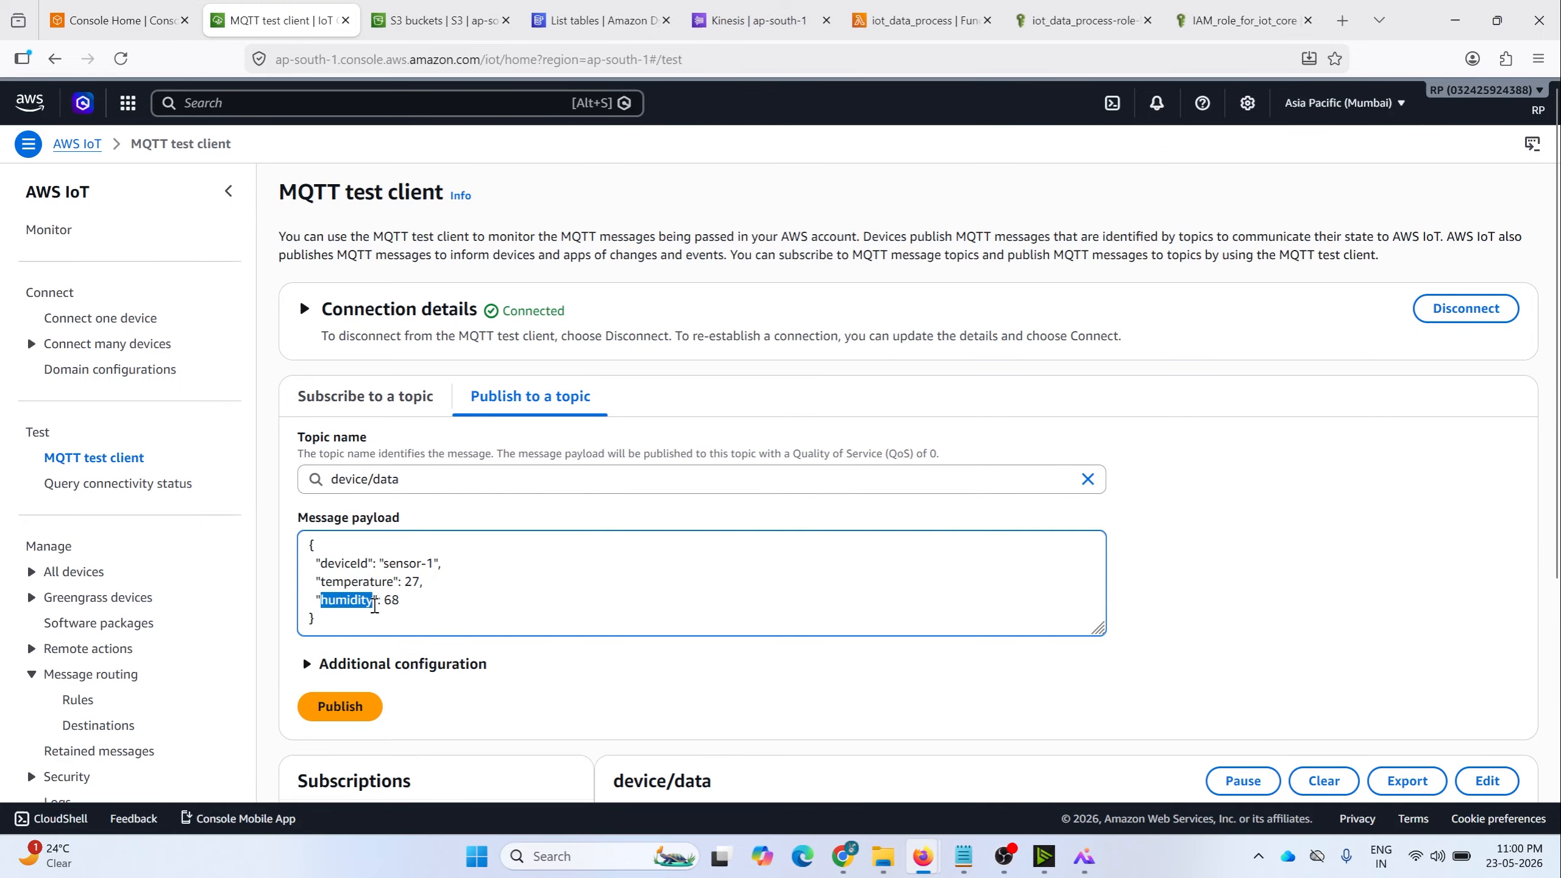
pyautogui.click(919, 470)
pyautogui.scroll(-7, 1055, 456)
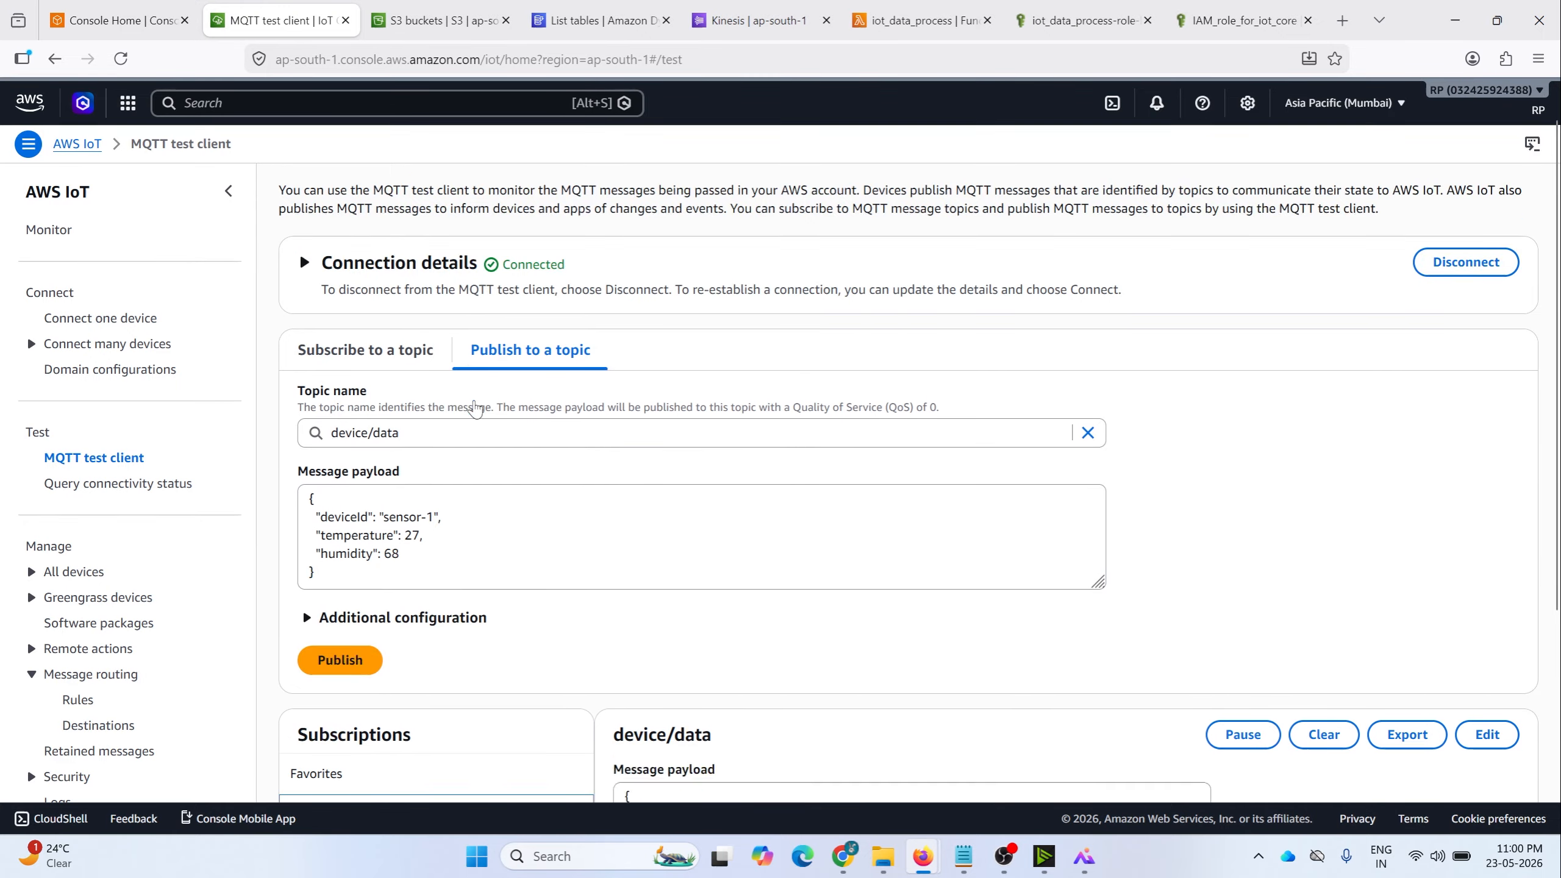
# Step: Examine the message received on device/data, then look over the iot_data_process function and the iot-kinesis data stream
pyautogui.moveTo(674, 697); pyautogui.dragTo(634, 606)
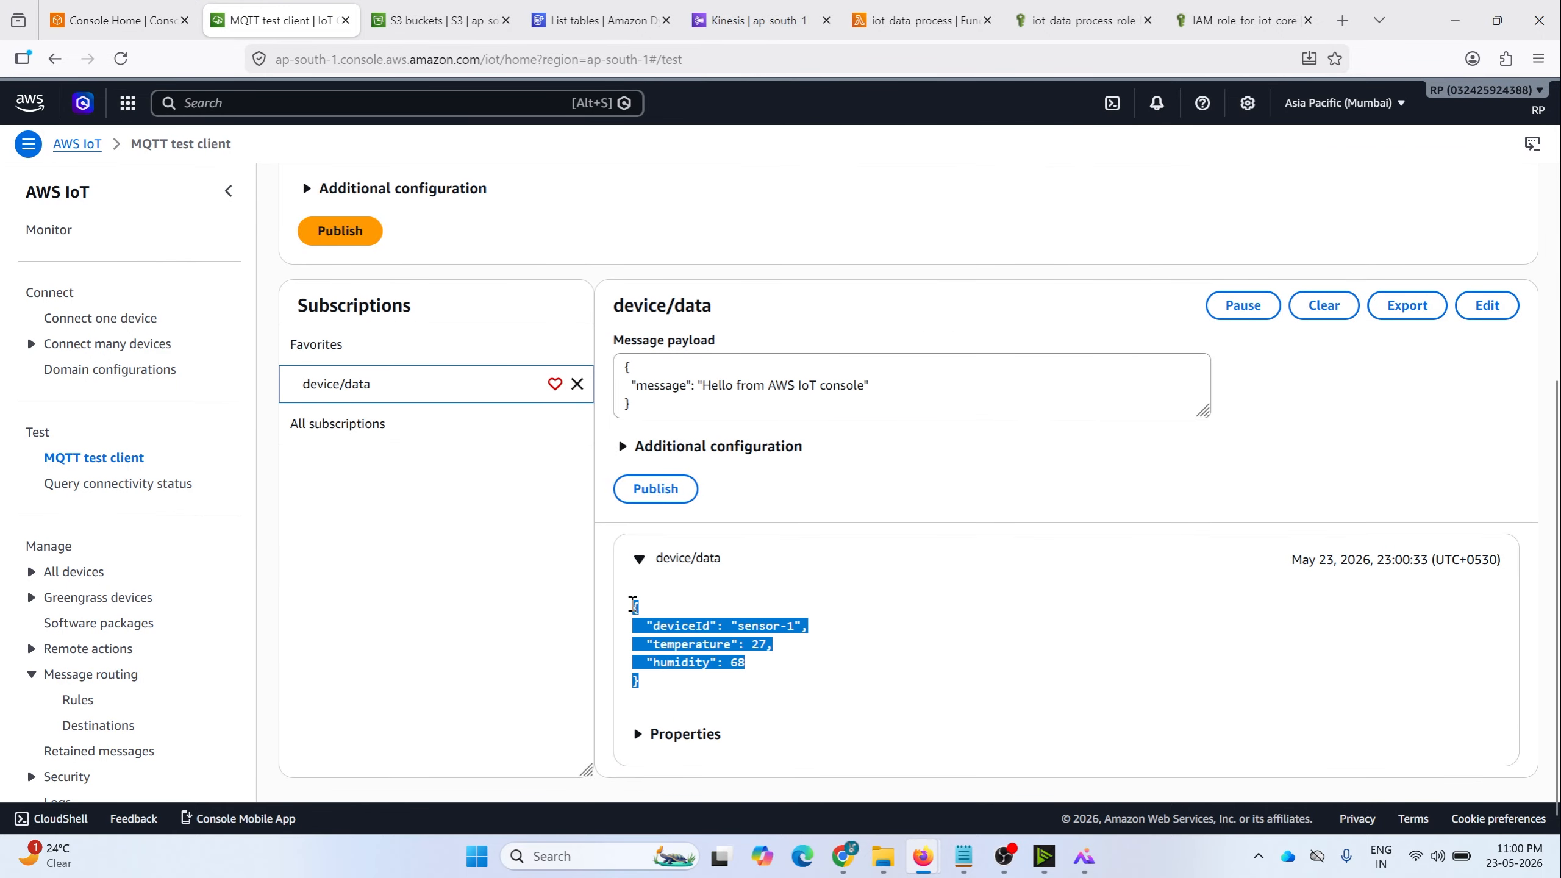
pyautogui.scroll(1, 557, 530)
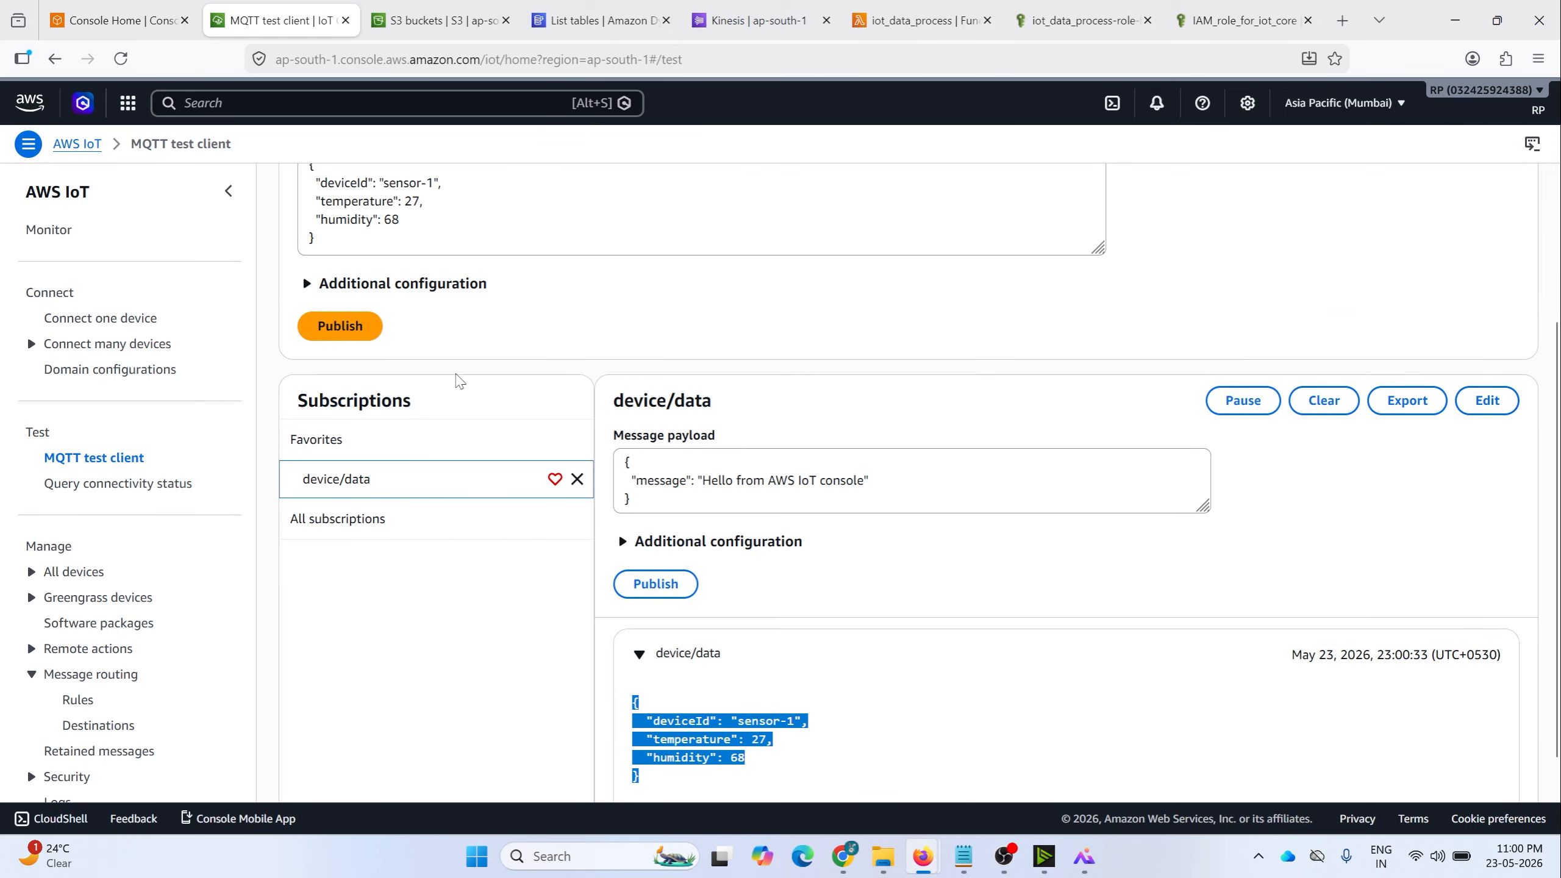
pyautogui.scroll(4, 460, 381)
pyautogui.click(919, 21)
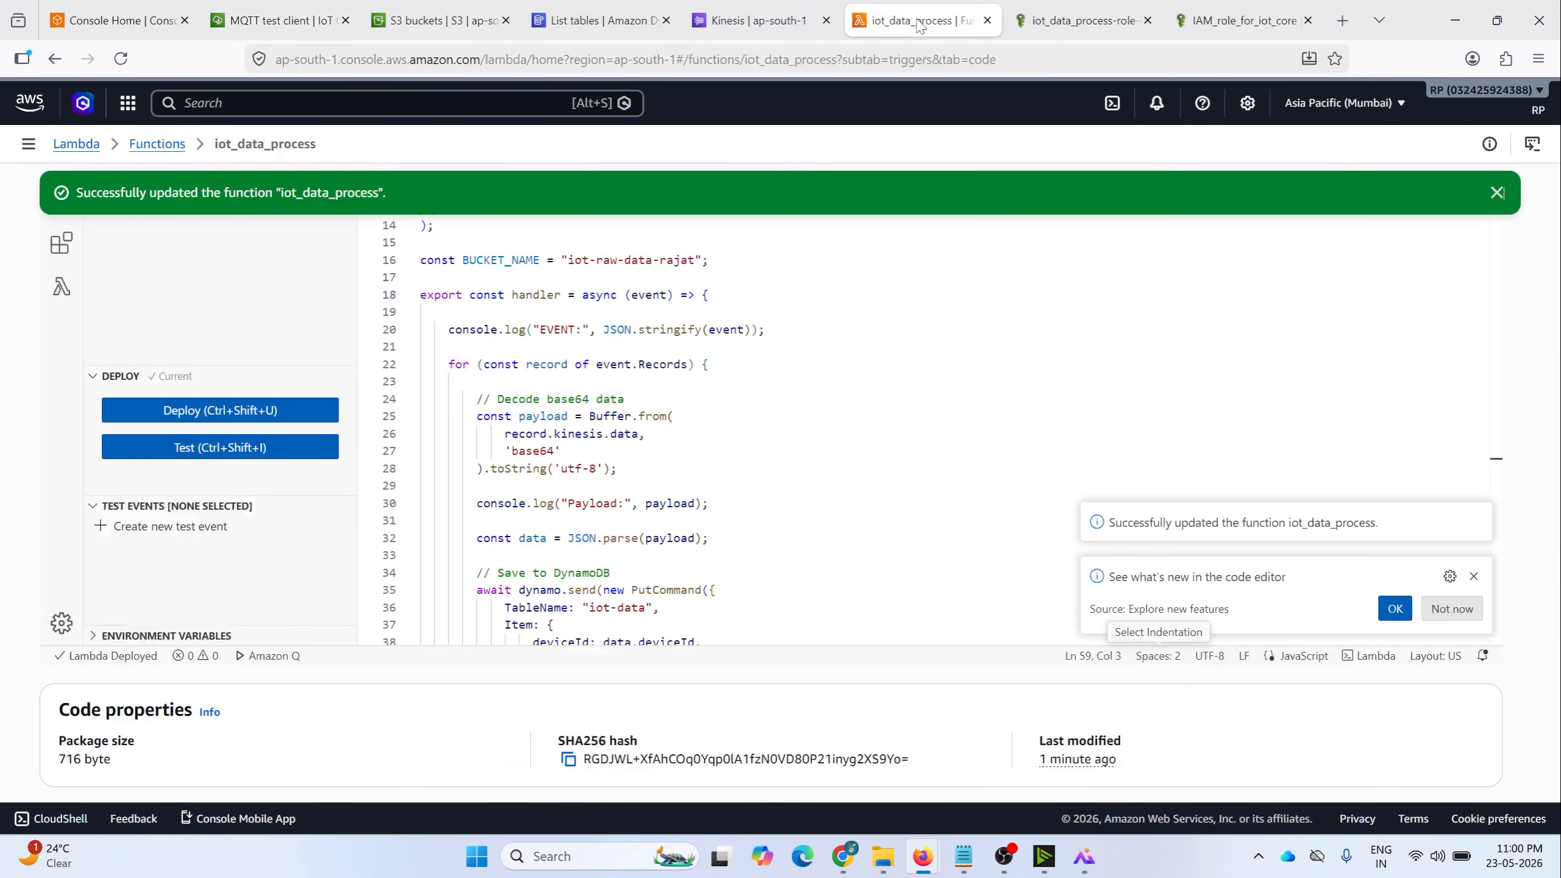
pyautogui.scroll(2, 825, 441)
pyautogui.scroll(3, 779, 277)
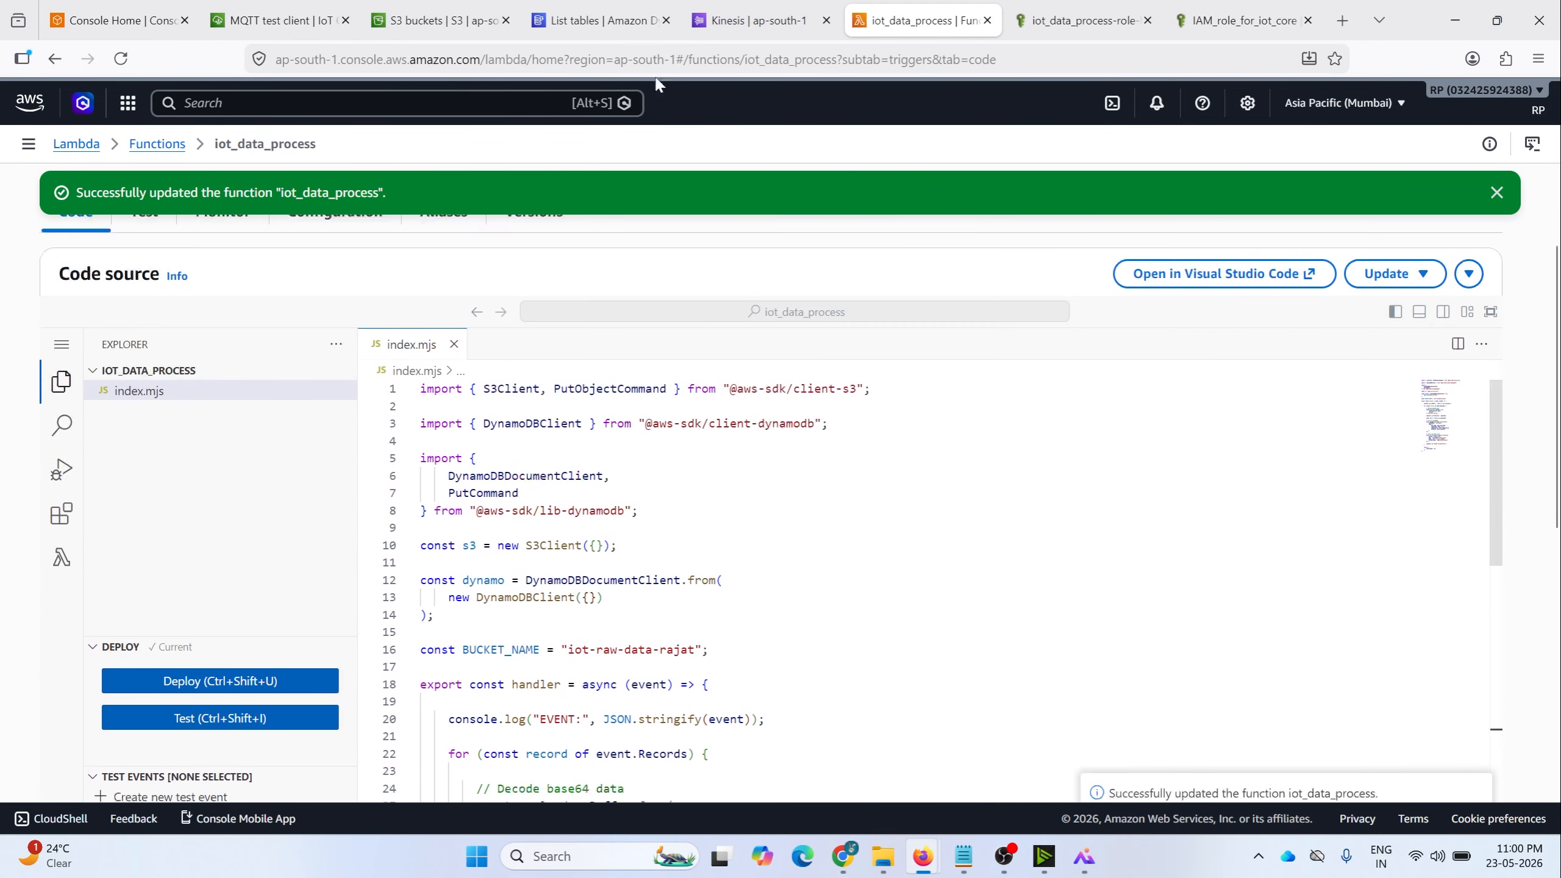
pyautogui.click(759, 20)
pyautogui.click(1114, 227)
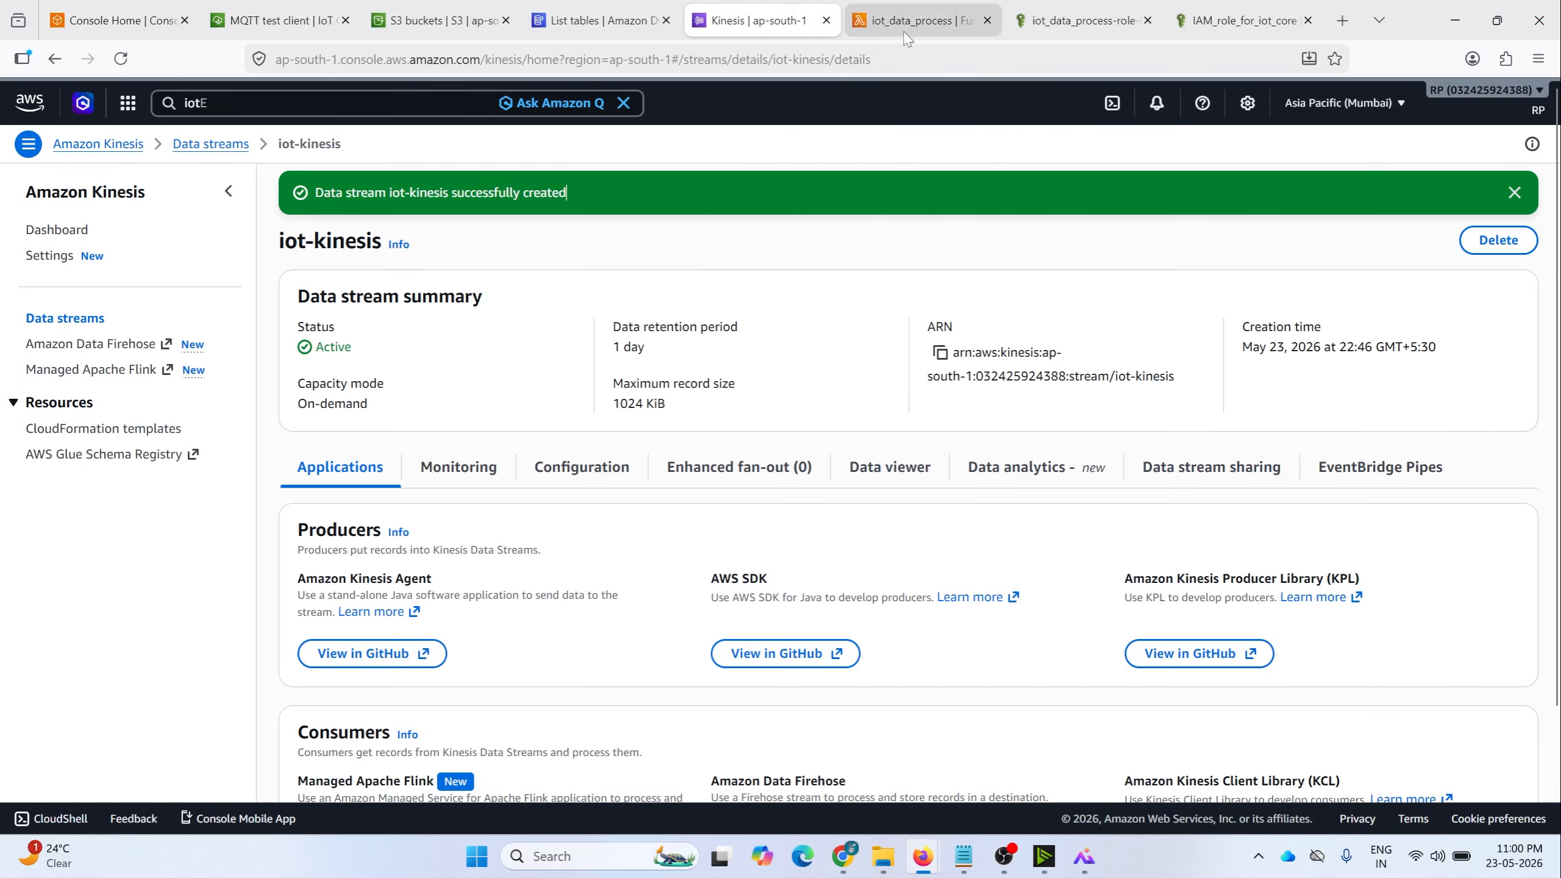
# Step: Check the raw/ folder of the raw-data S3 bucket and the items of the DynamoDB table iot-data for the published message
pyautogui.click(454, 12)
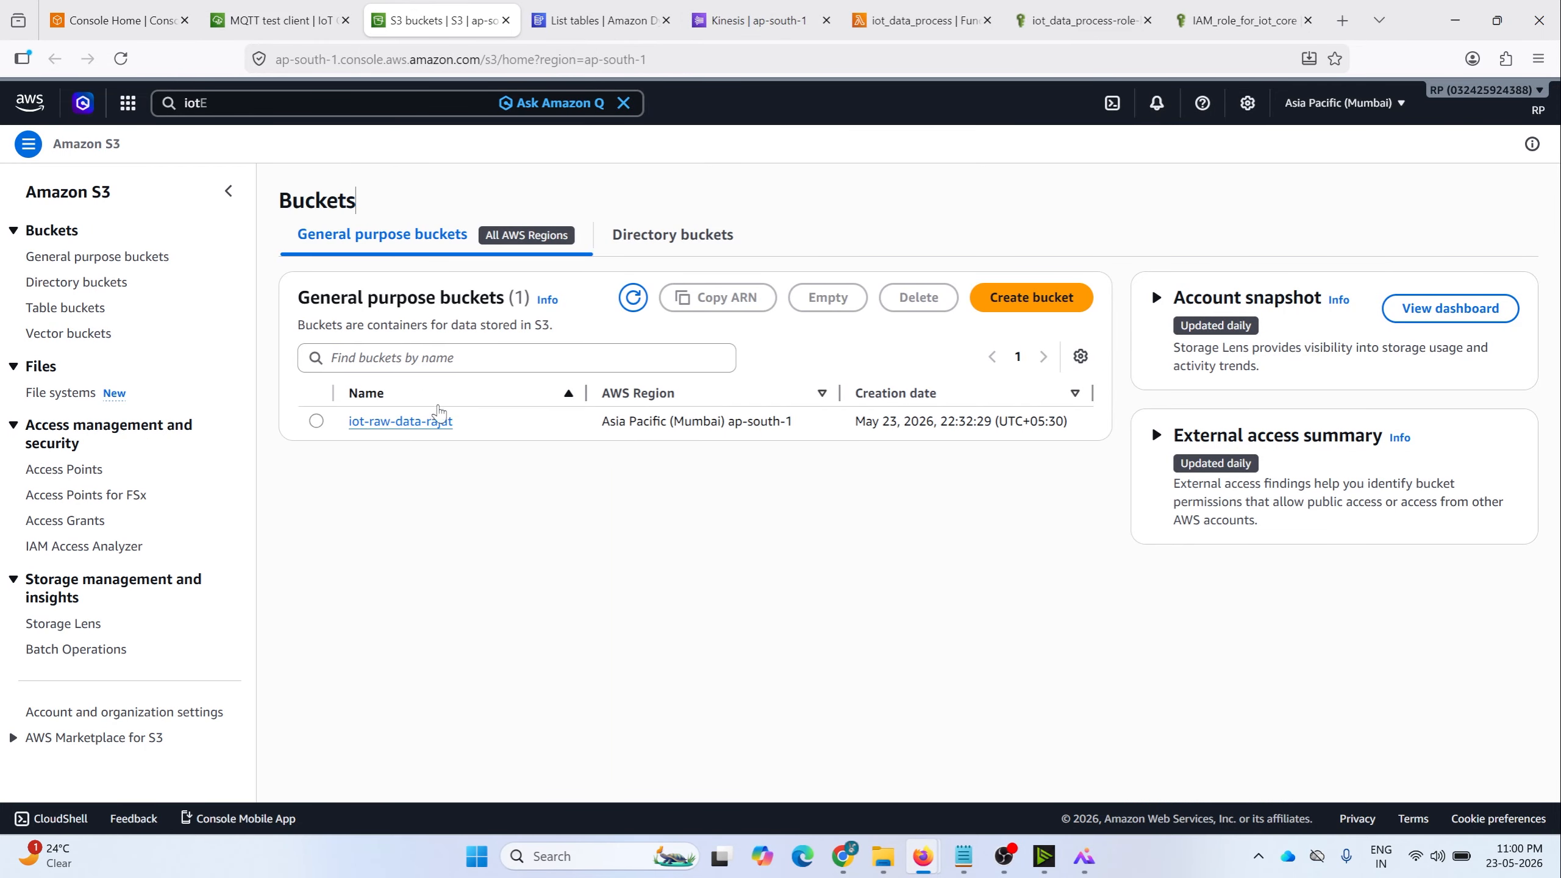
pyautogui.click(437, 420)
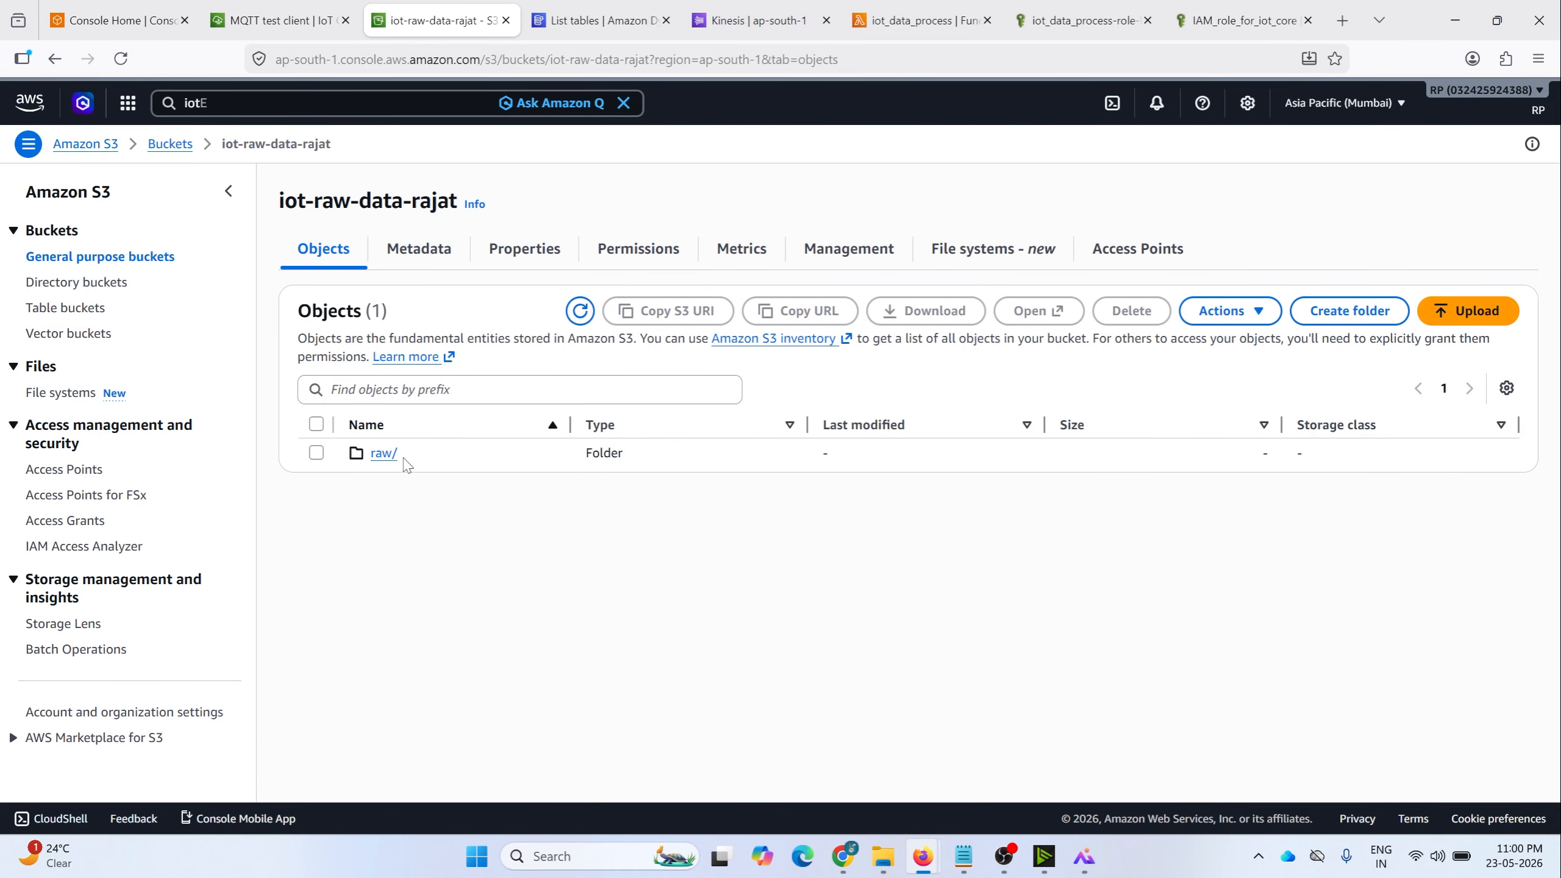
pyautogui.click(384, 453)
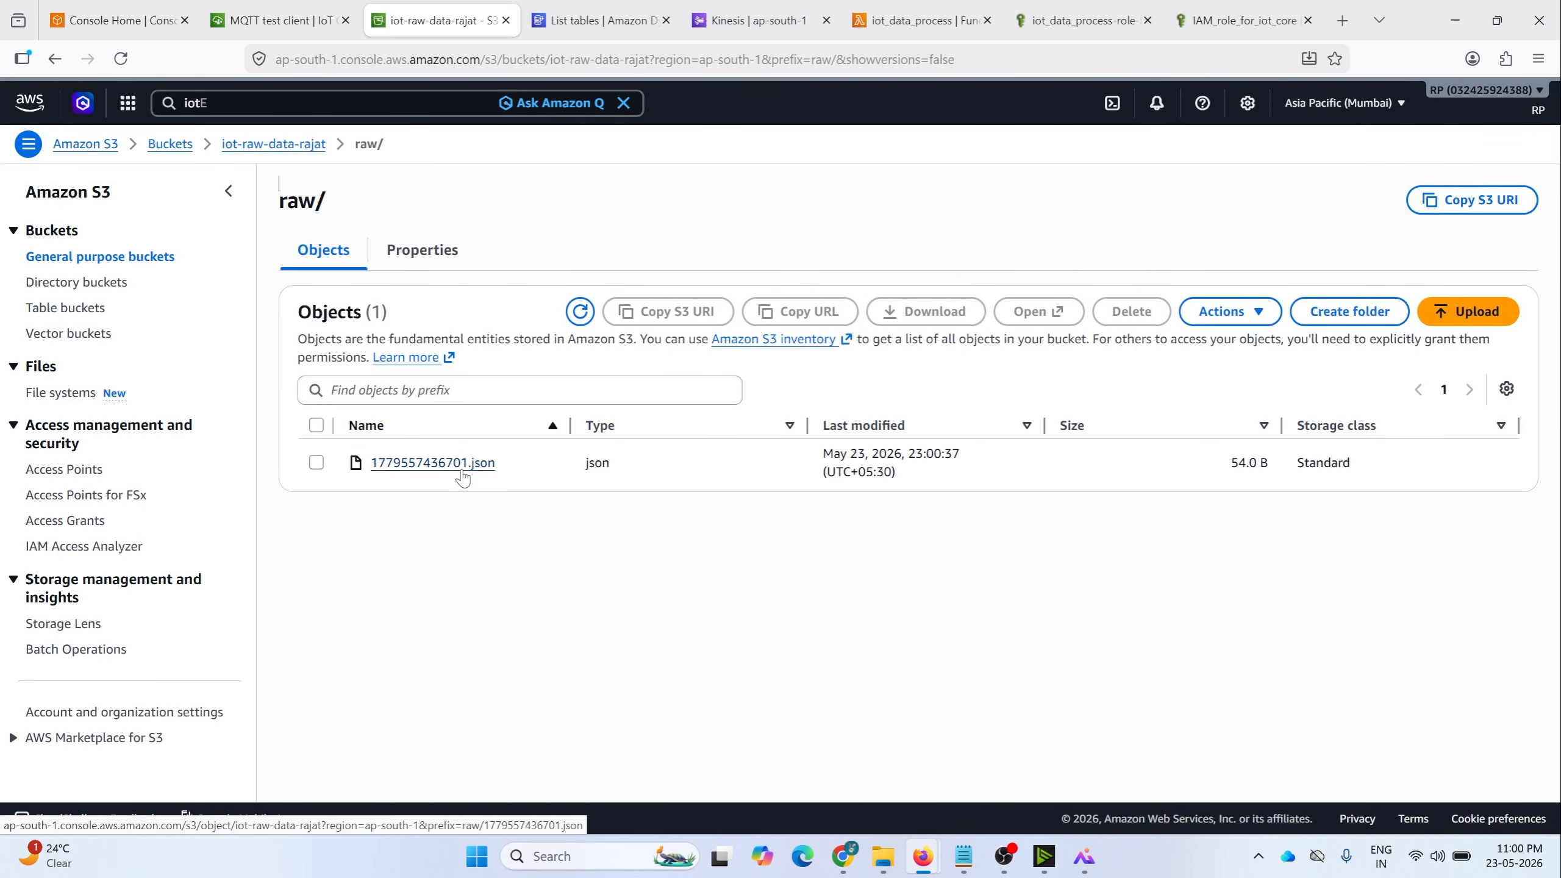
pyautogui.click(590, 20)
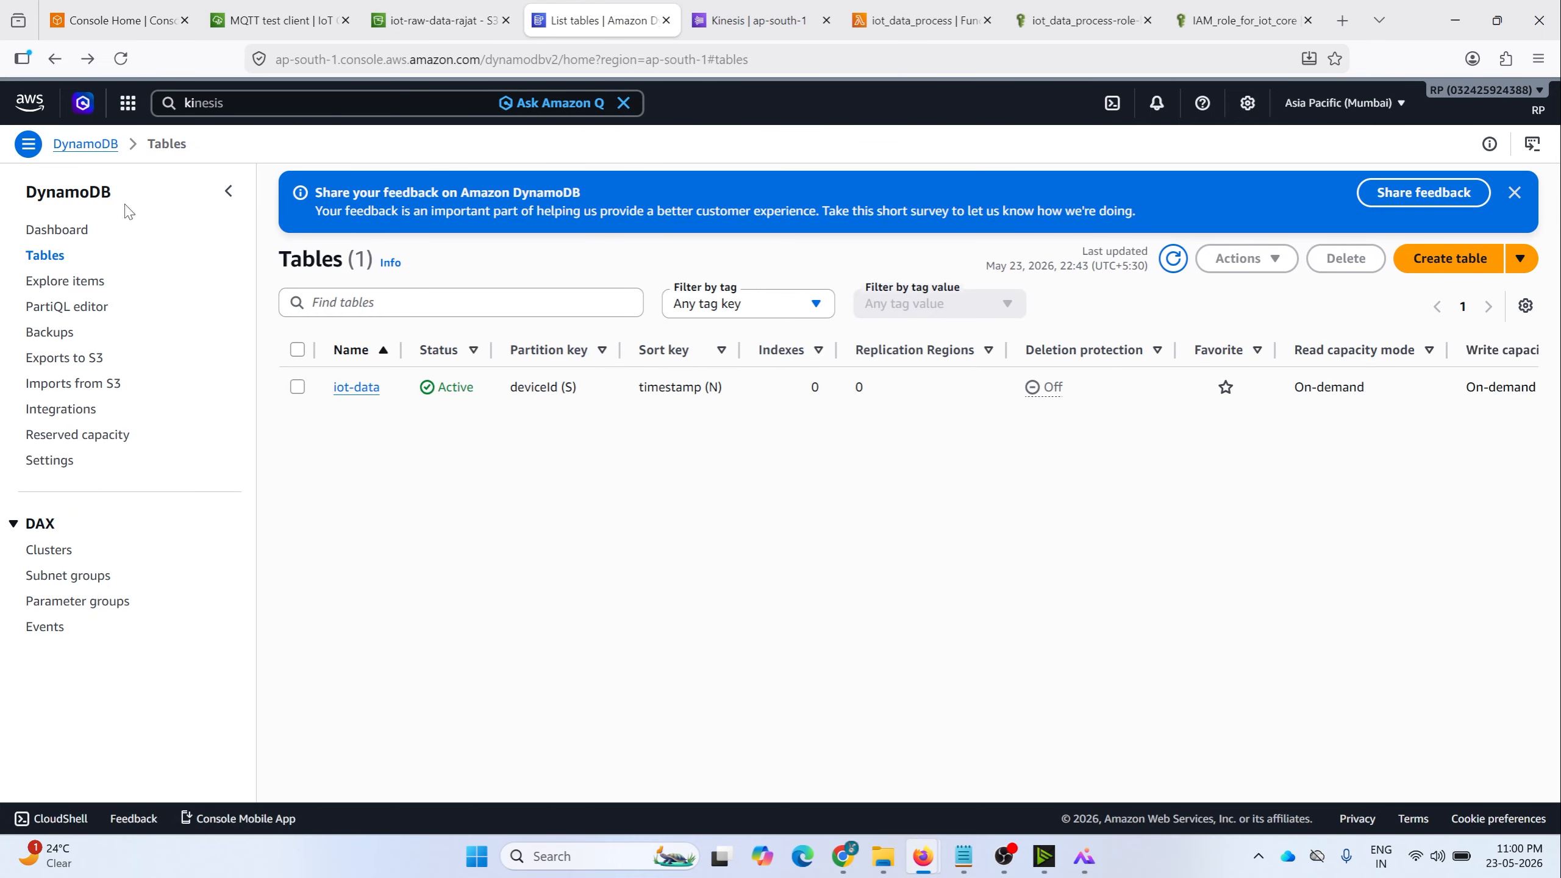
pyautogui.click(359, 388)
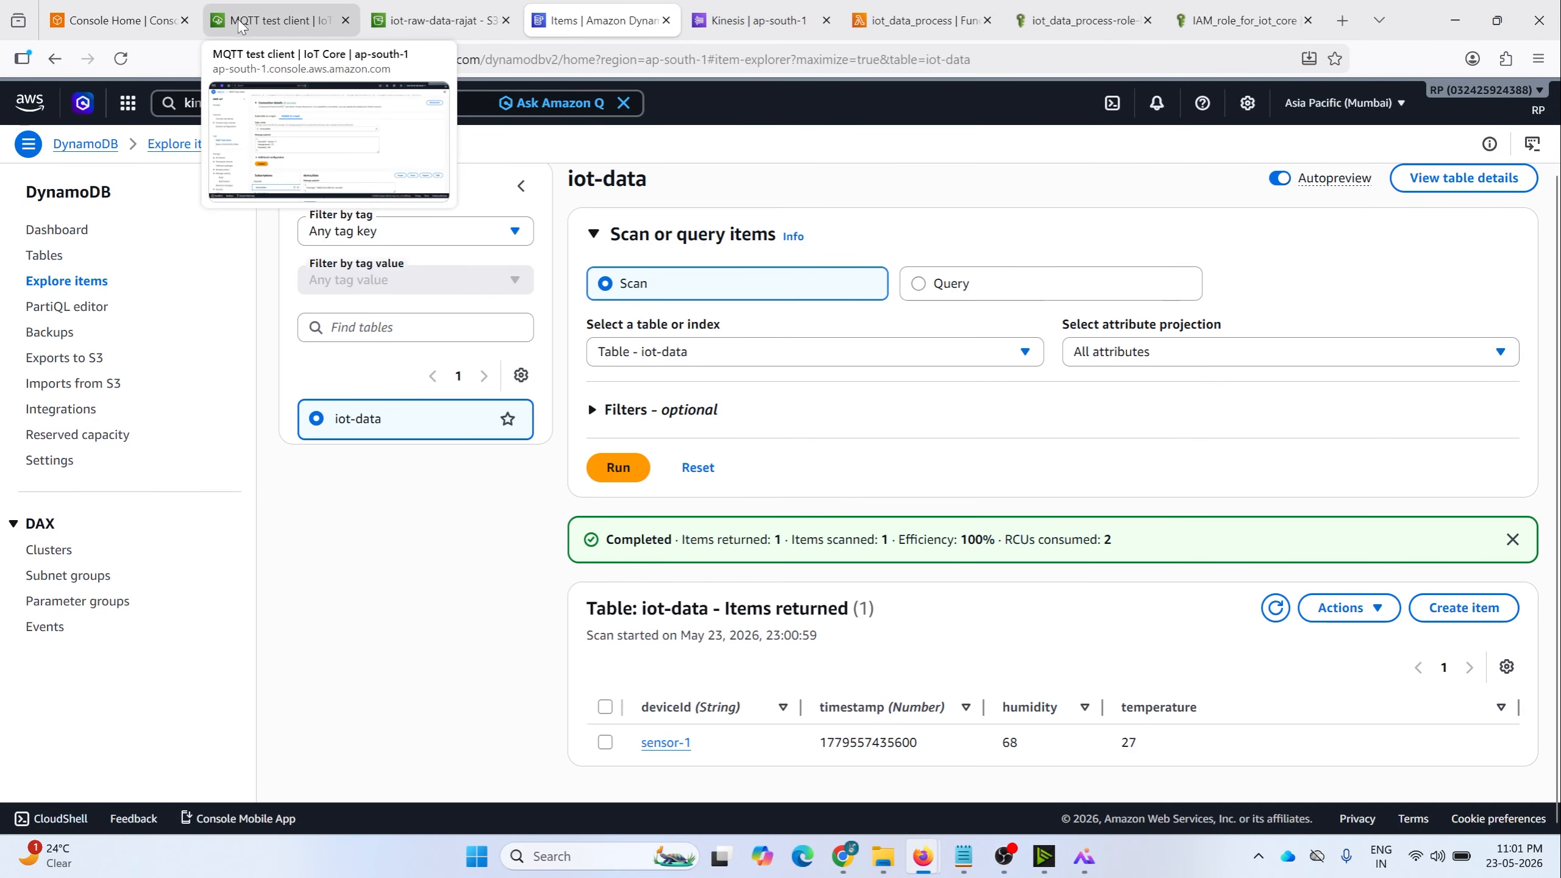
# Step: Change the deviceId in the MQTT message payload to "sensor-2"
pyautogui.click(280, 20)
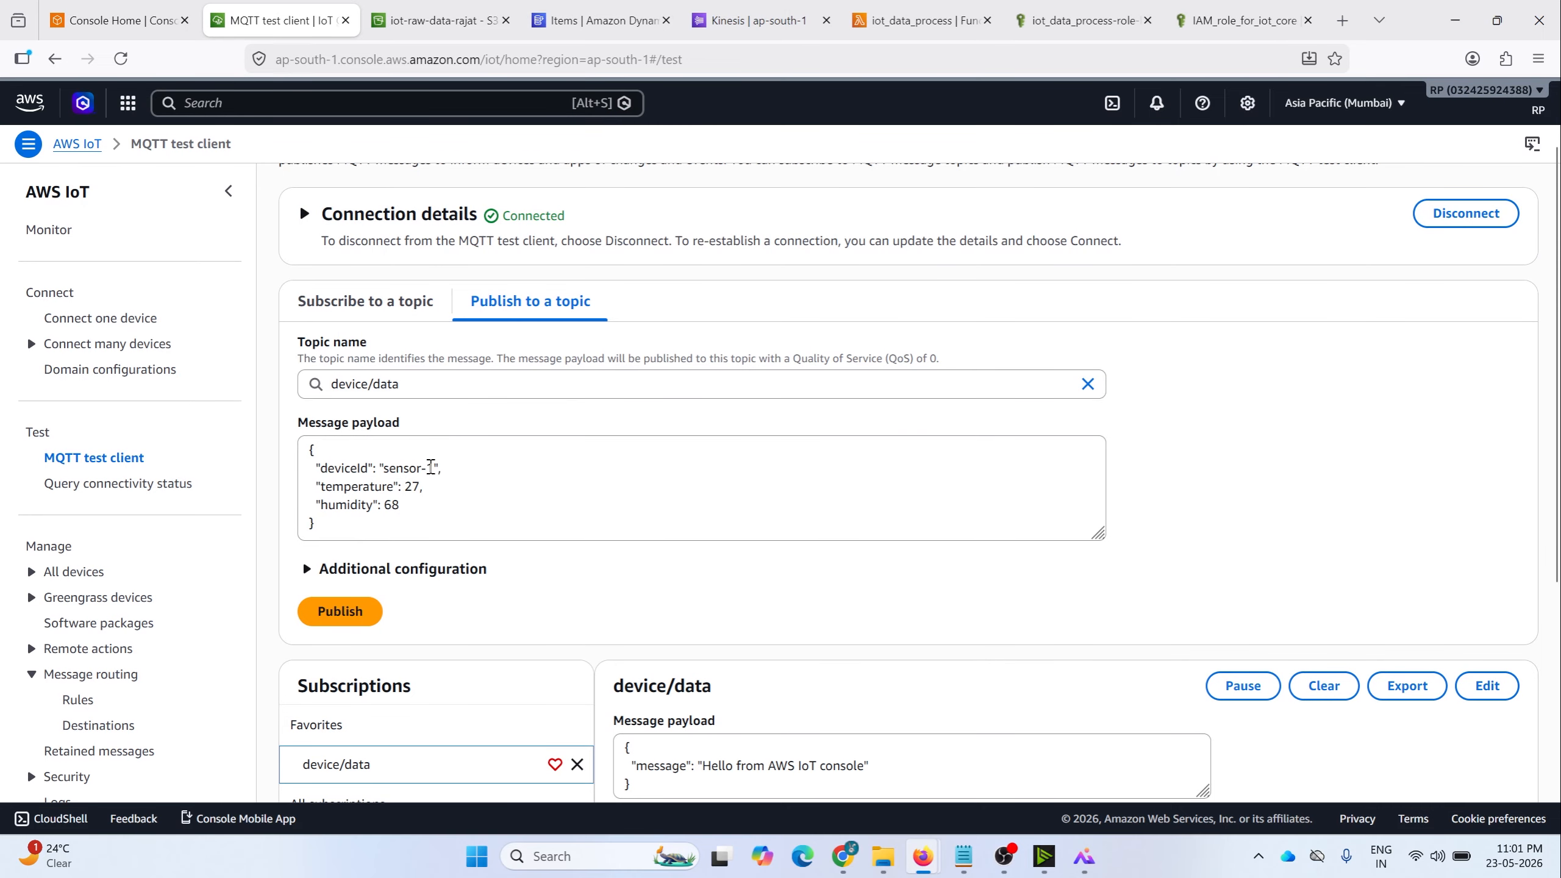
pyautogui.click(433, 468)
pyautogui.write('2')
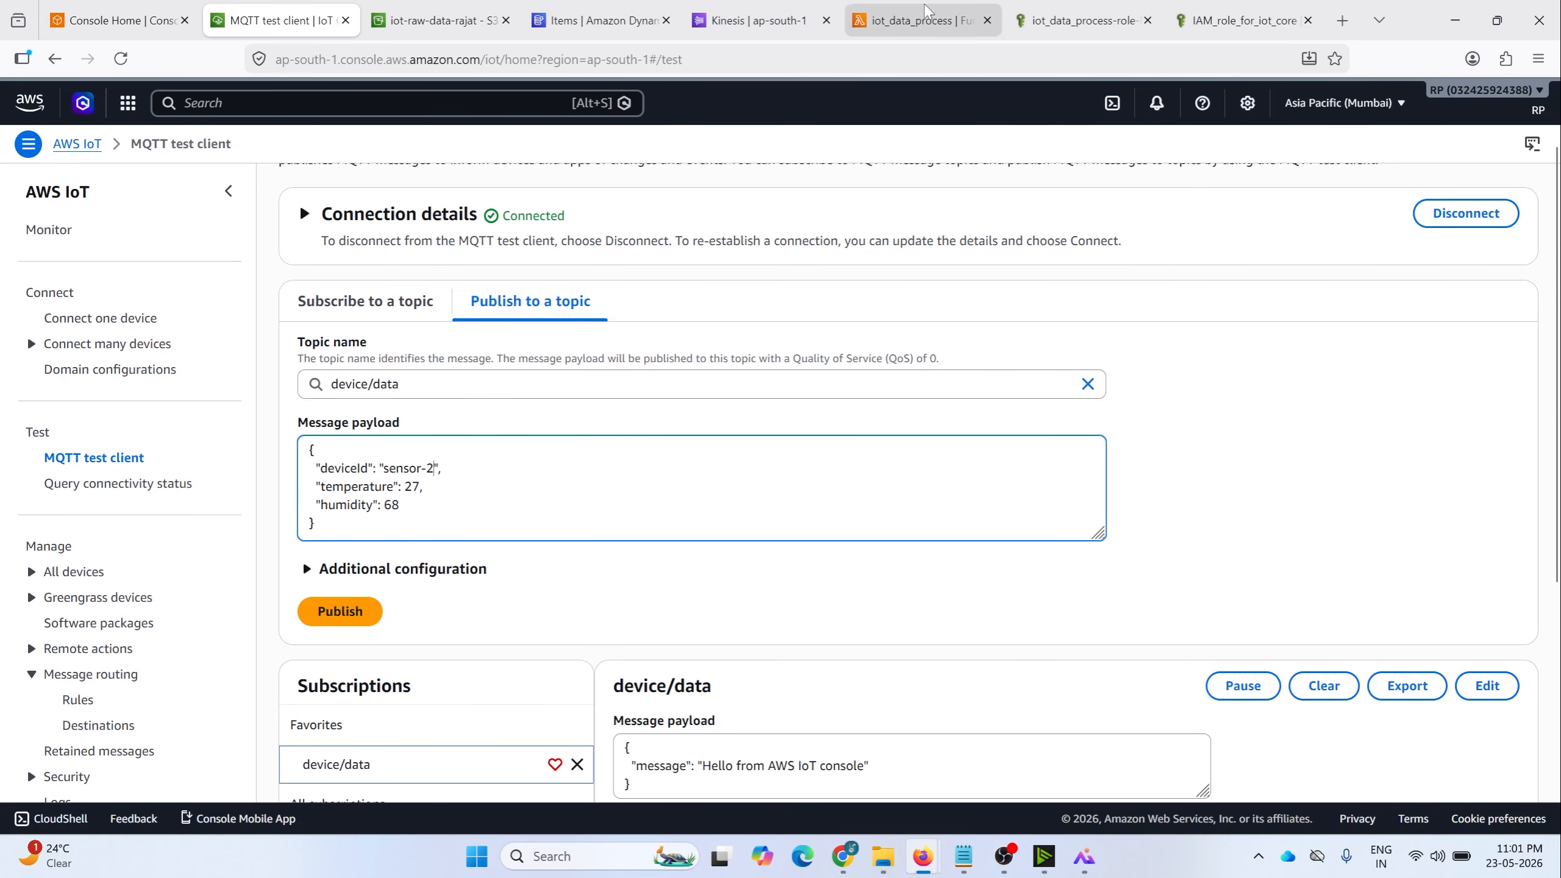
# Step: Open the CloudWatch live log view for the iot_data_process function from its monitoring page
pyautogui.click(938, 23)
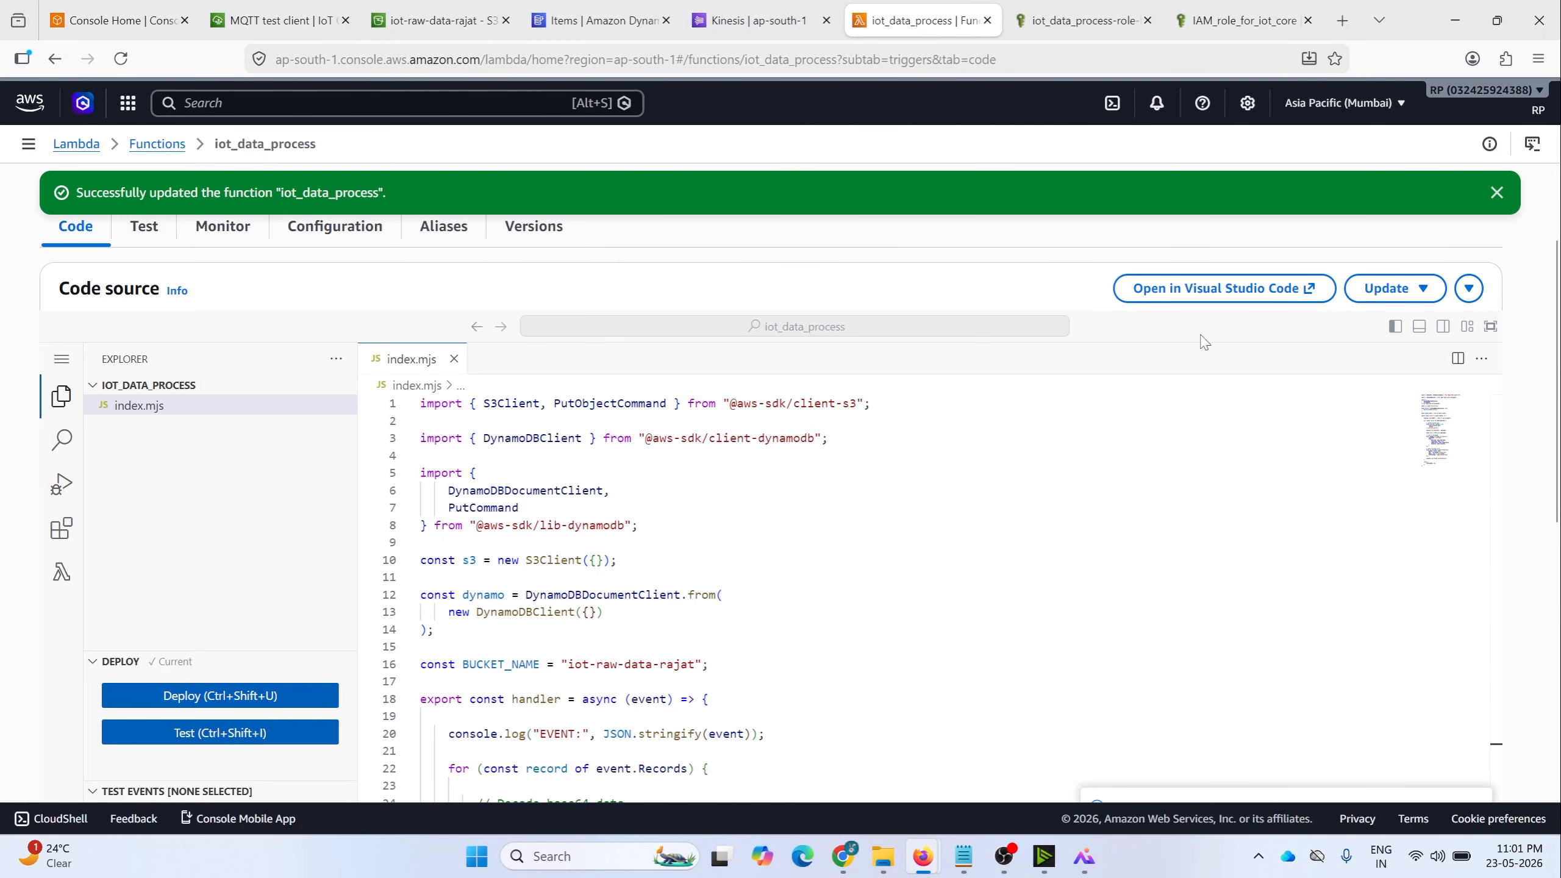
pyautogui.scroll(3, 280, 306)
pyautogui.scroll(2, 280, 306)
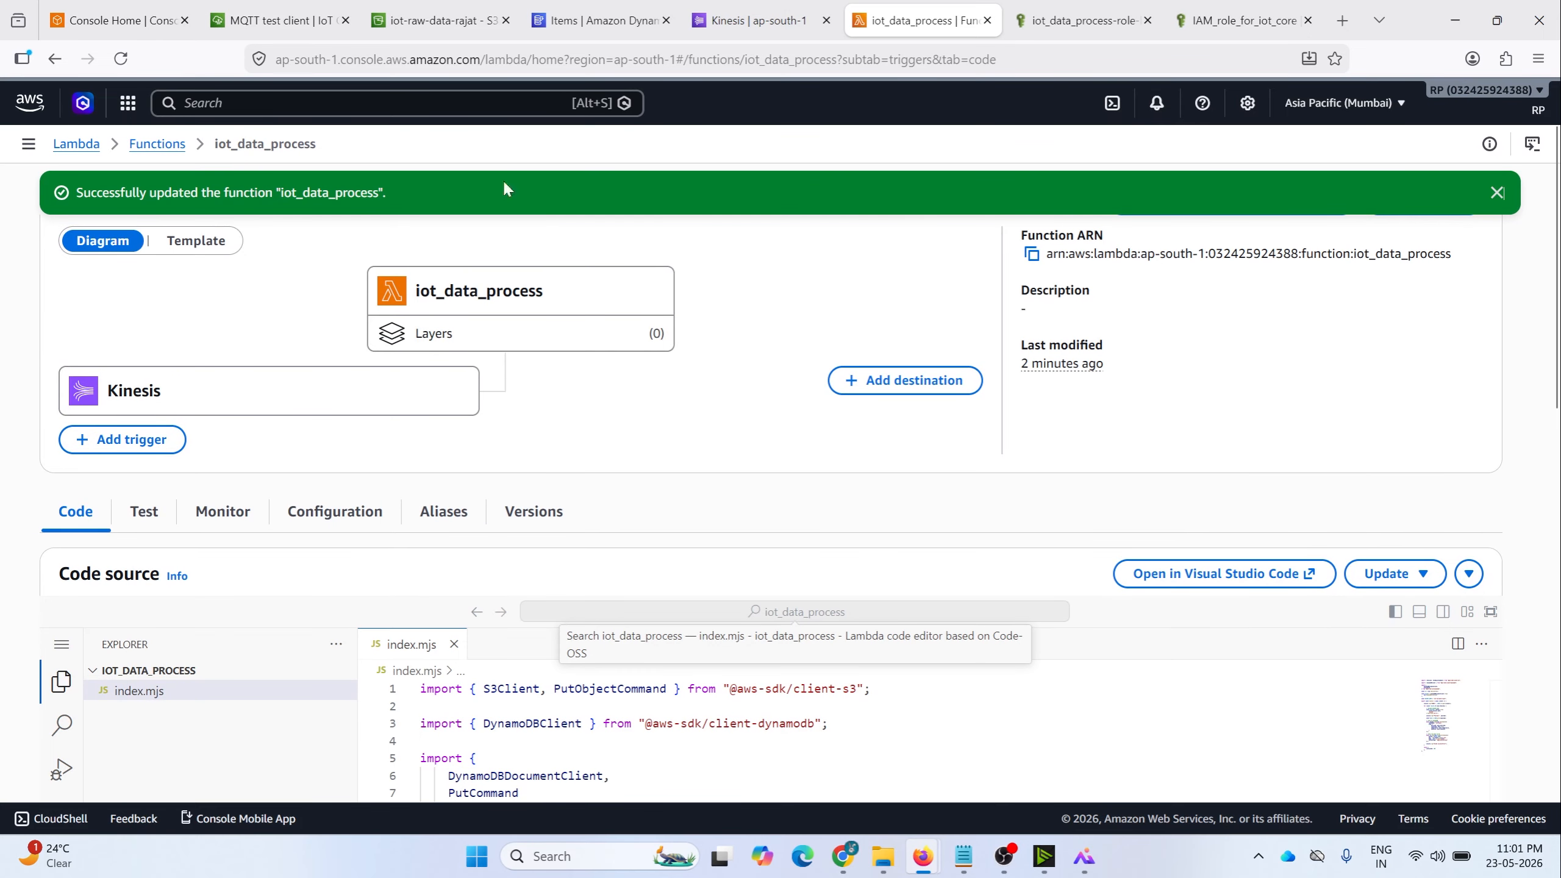
pyautogui.click(220, 521)
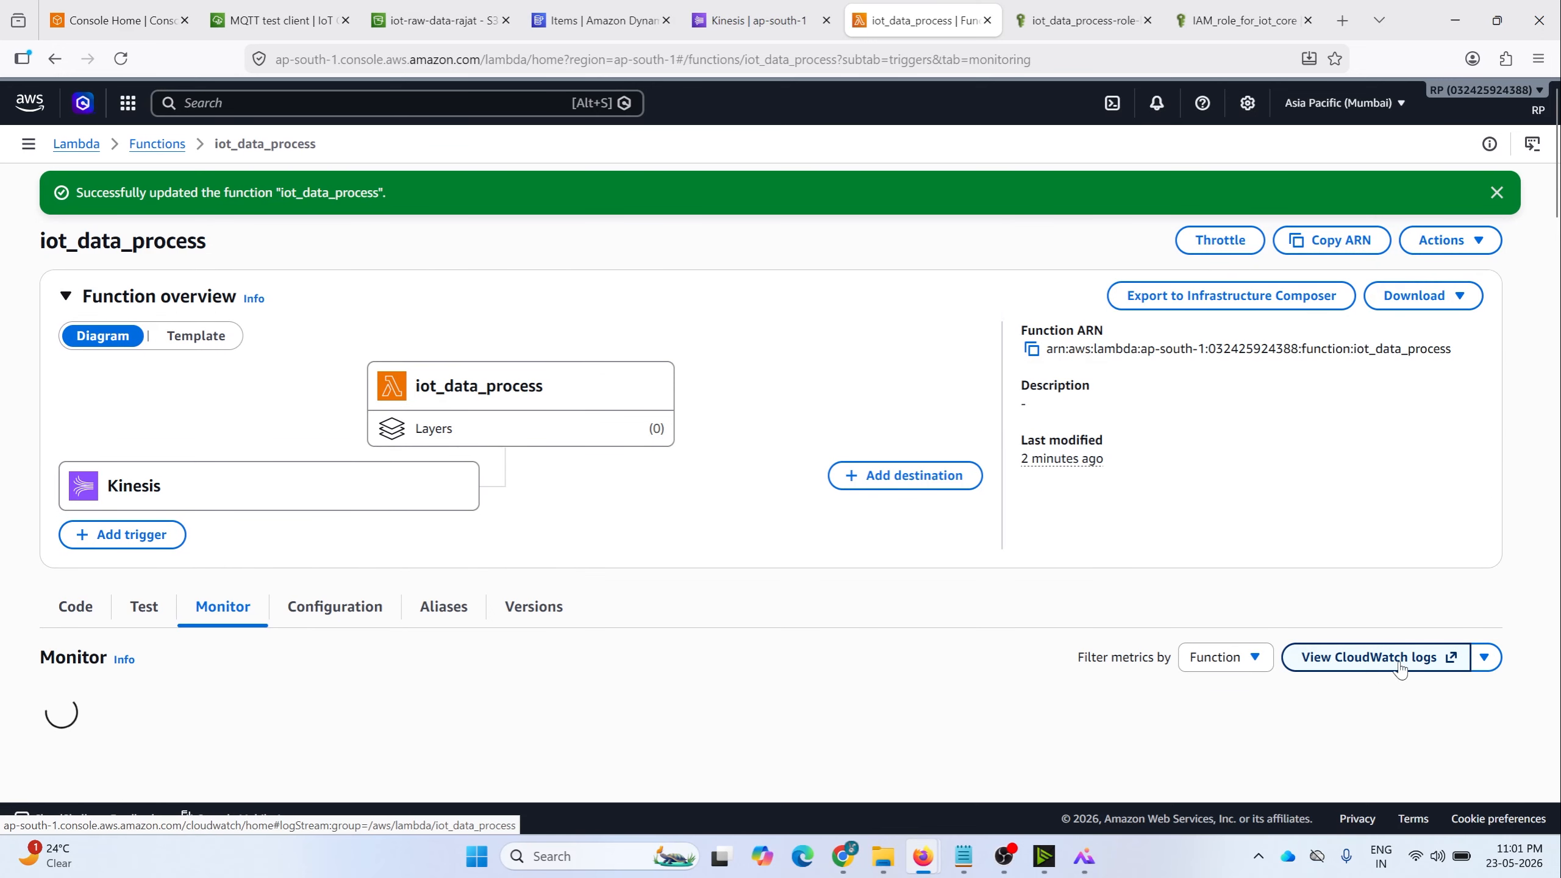
pyautogui.click(1352, 656)
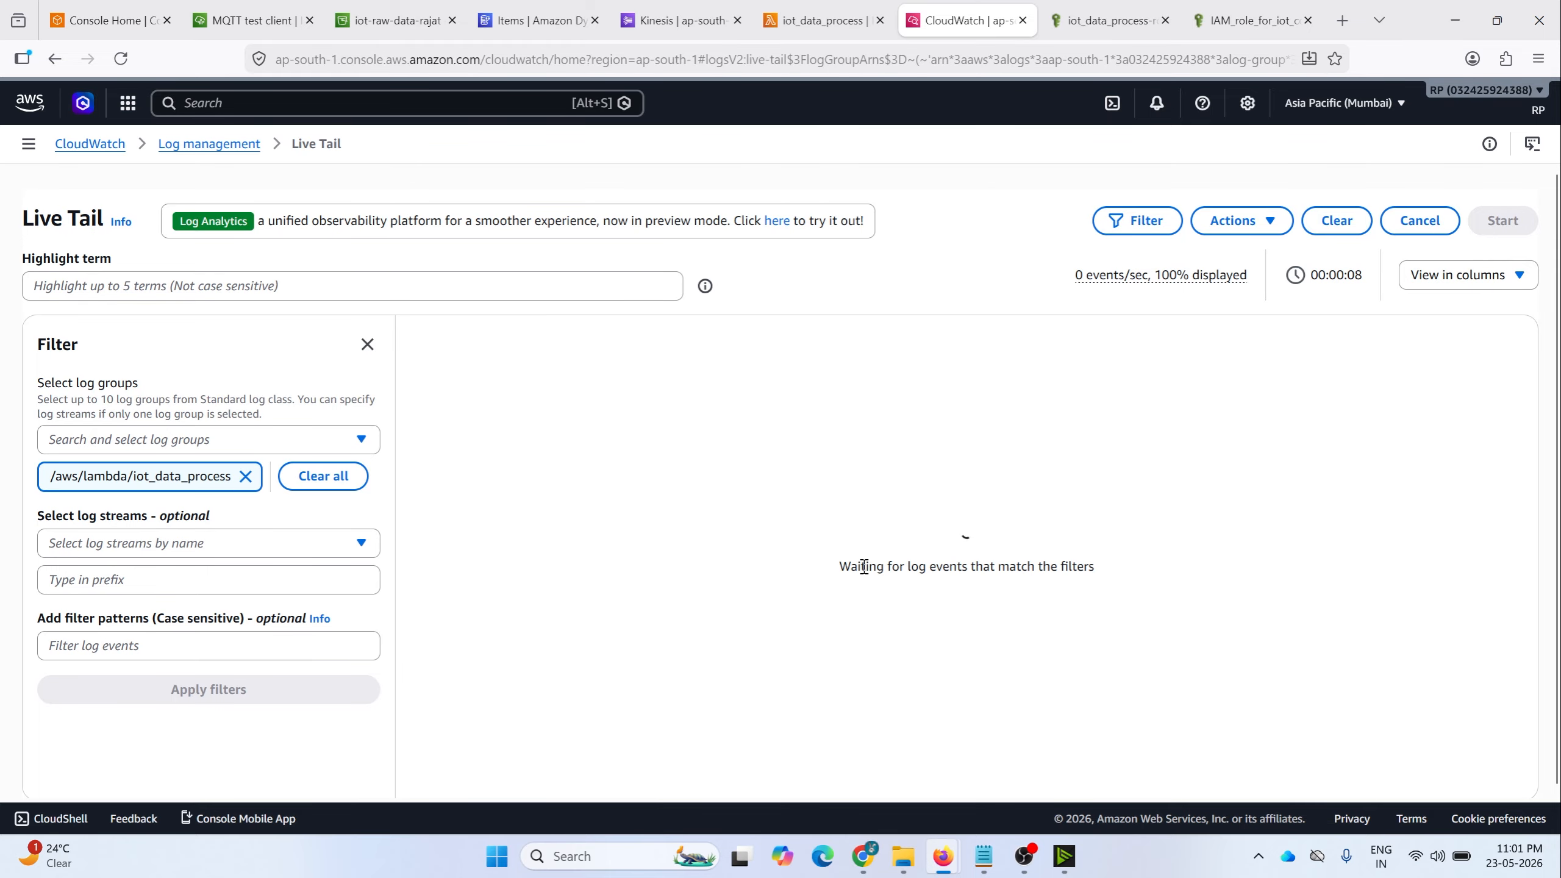
# Step: Set the payload's temperature to 30 and humidity to 70, and publish the message to device/data
pyautogui.click(252, 20)
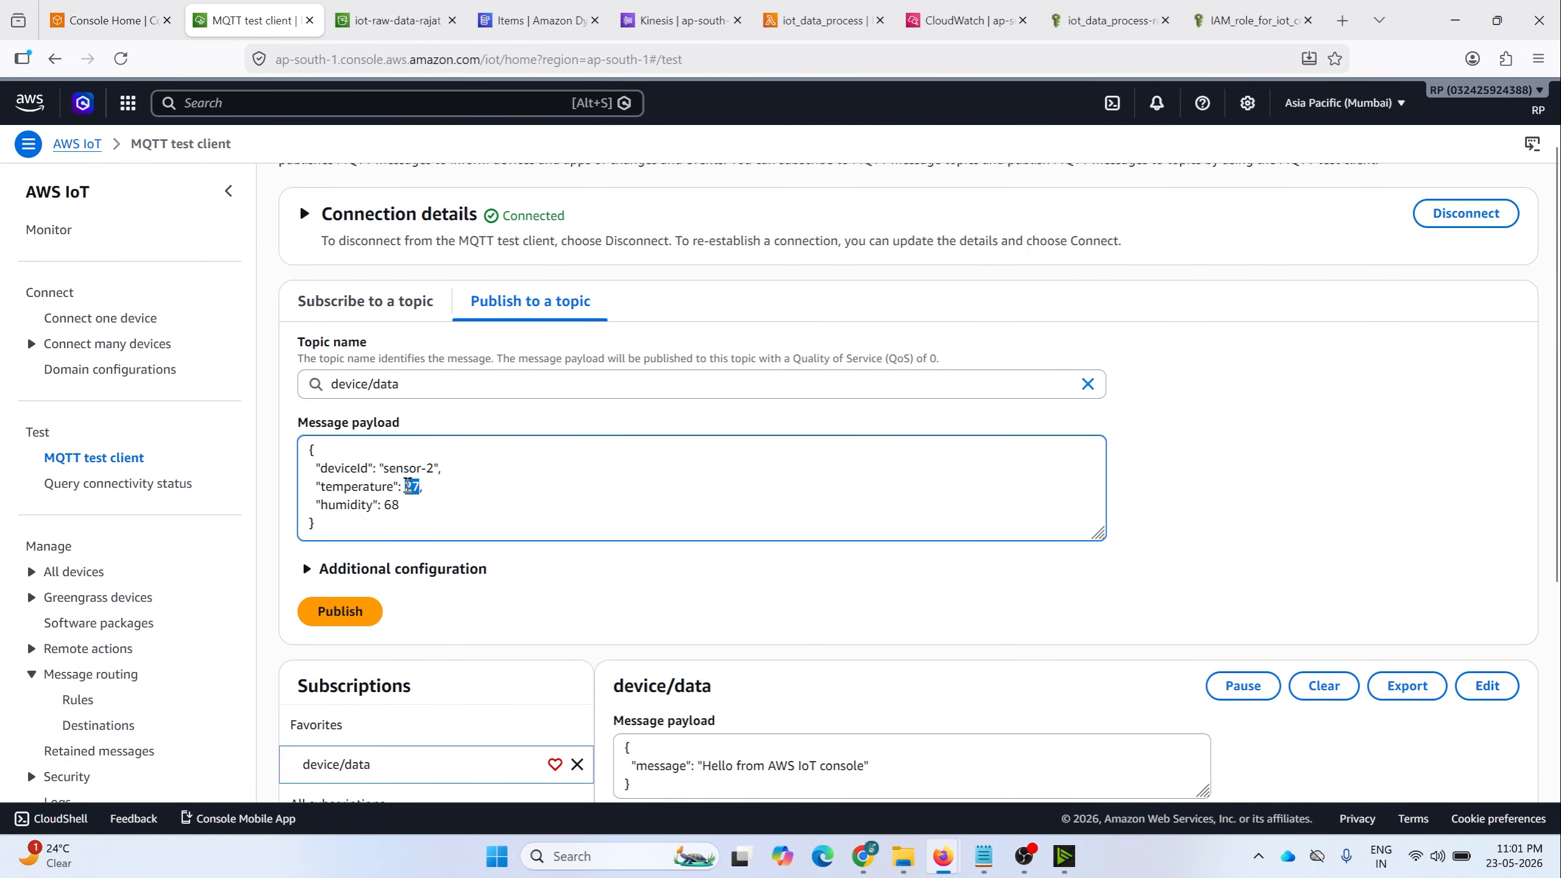
pyautogui.write('30')
pyautogui.moveTo(402, 506); pyautogui.dragTo(383, 506)
pyautogui.click(340, 611)
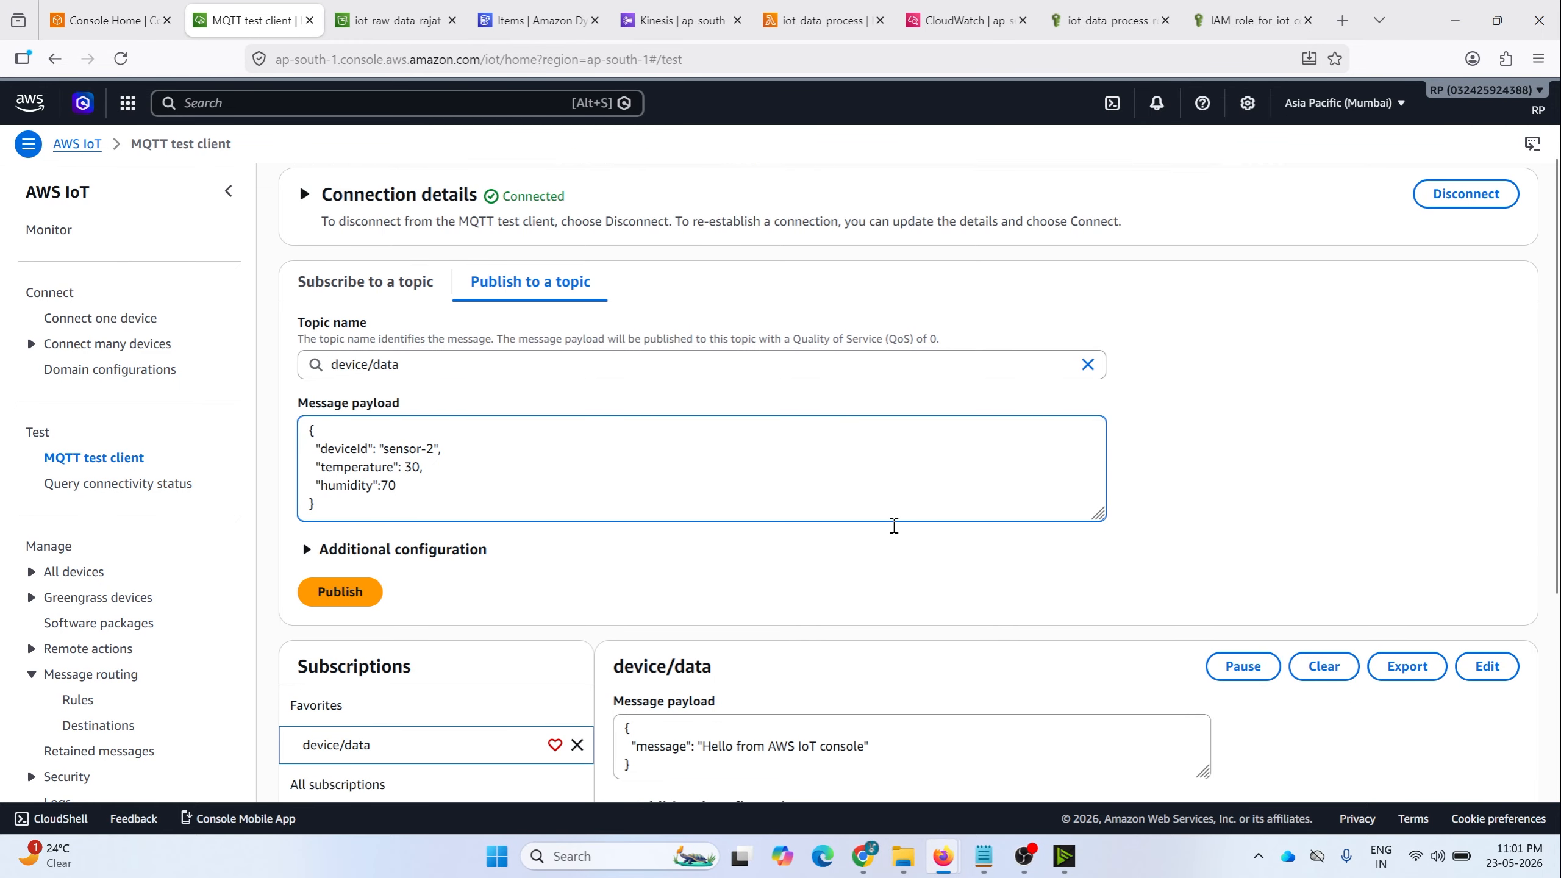
pyautogui.scroll(-1, 893, 526)
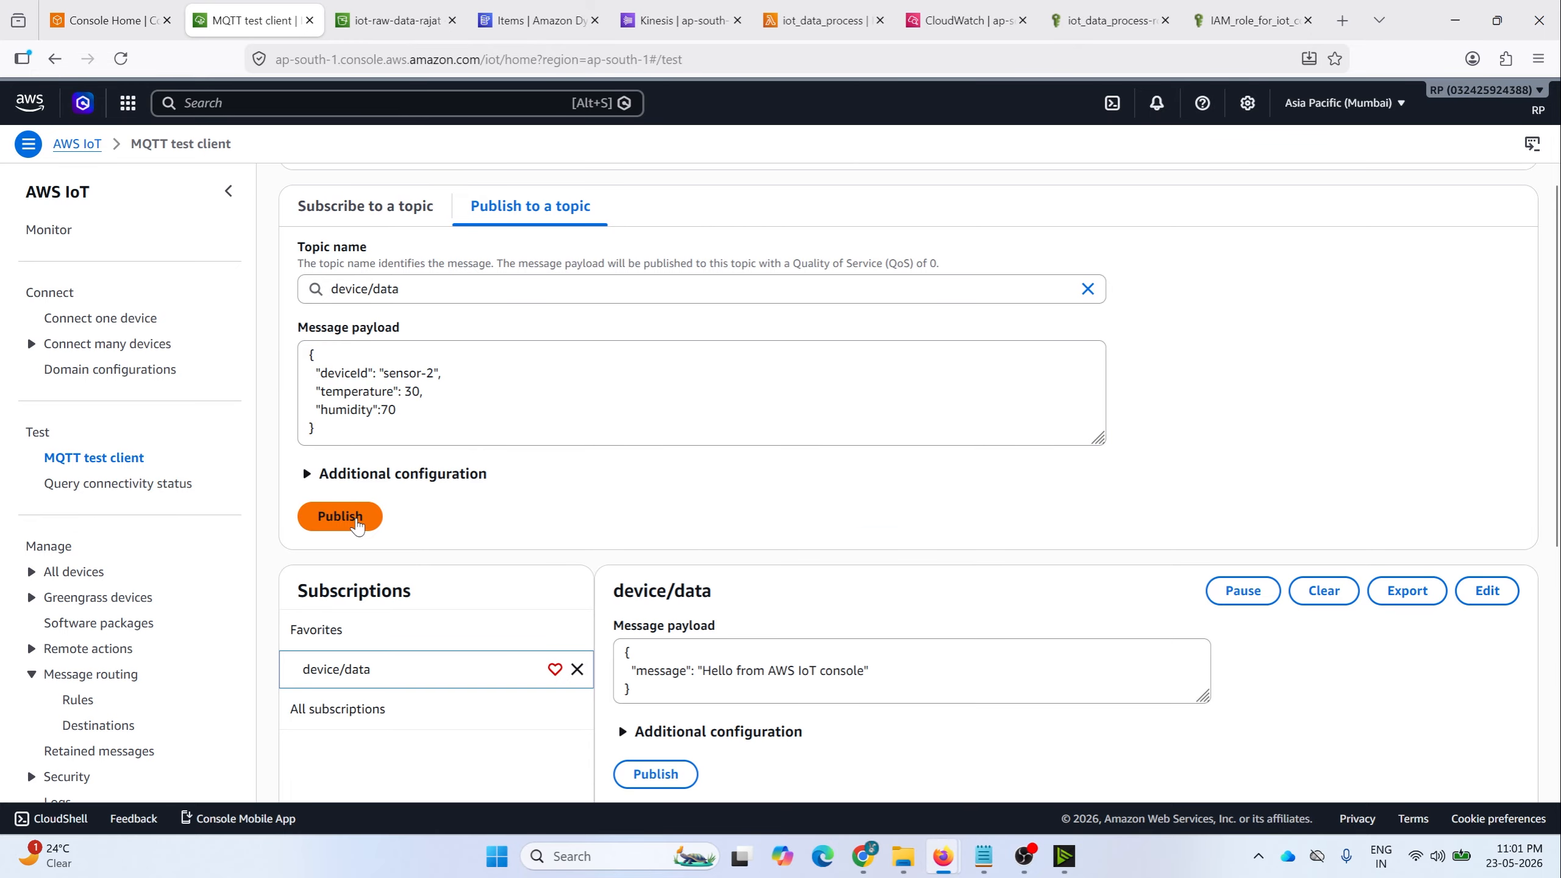
# Step: Examine the function's live log events for the sensor-2 message, expanding the Kinesis event, the payload and the save entry
pyautogui.click(965, 20)
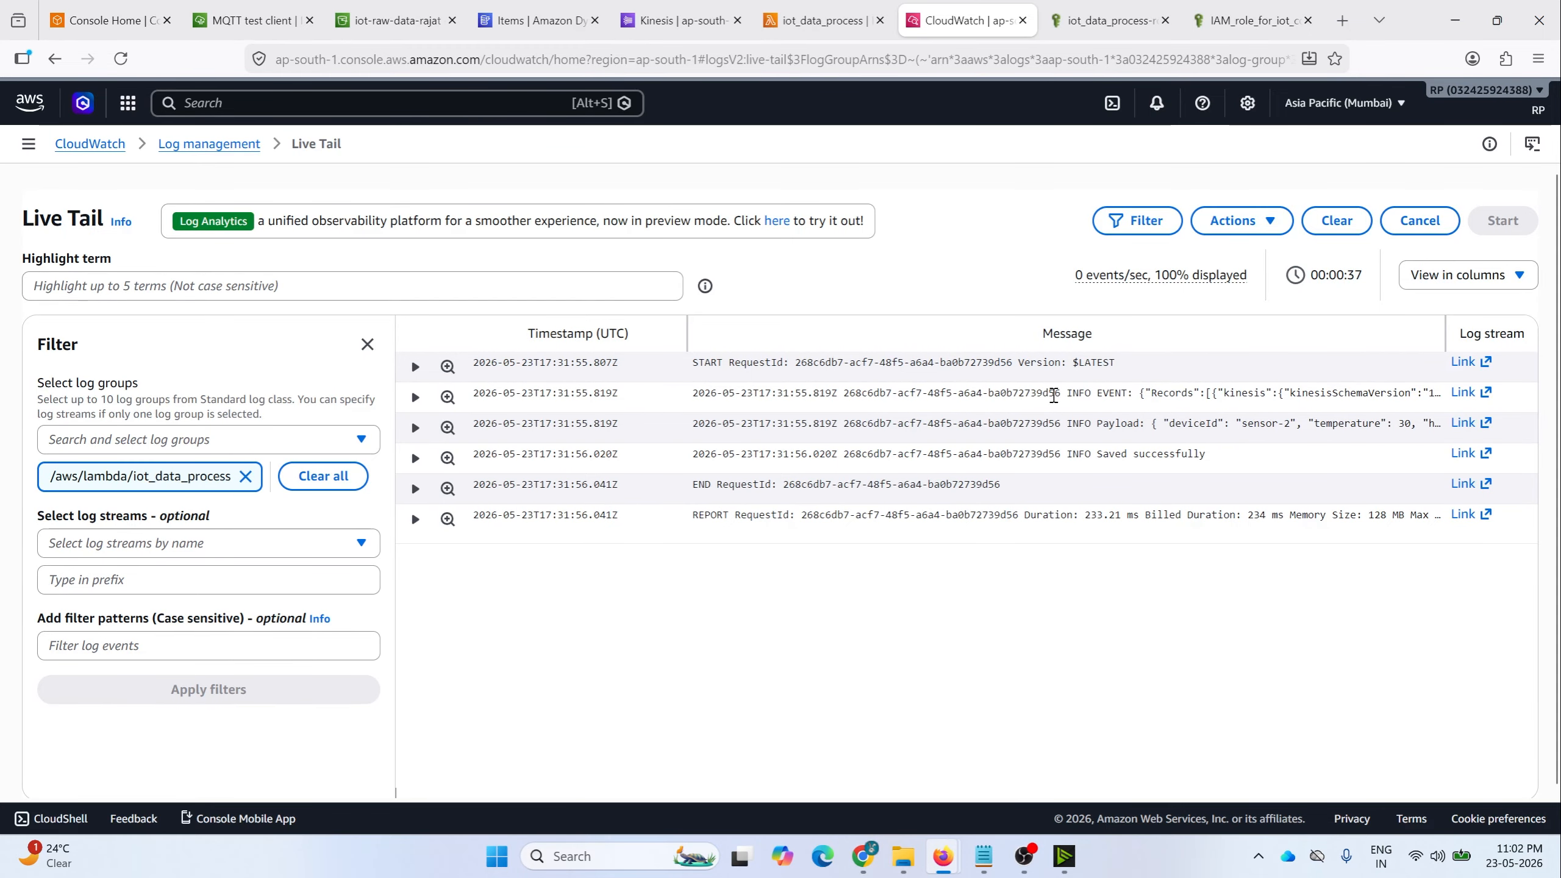
pyautogui.doubleClick(1235, 391)
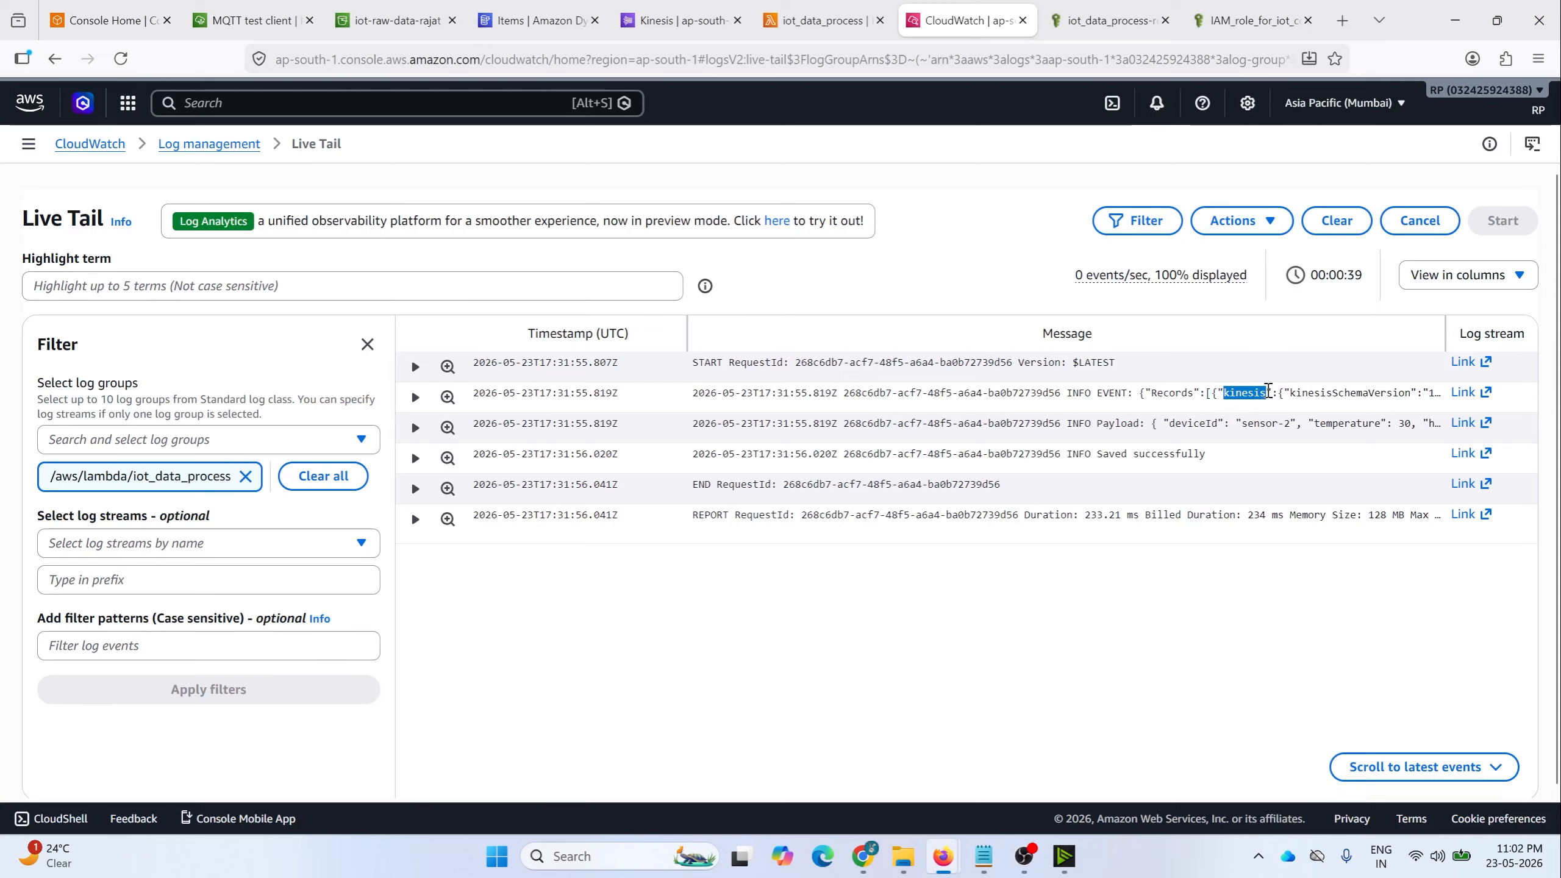
pyautogui.click(414, 397)
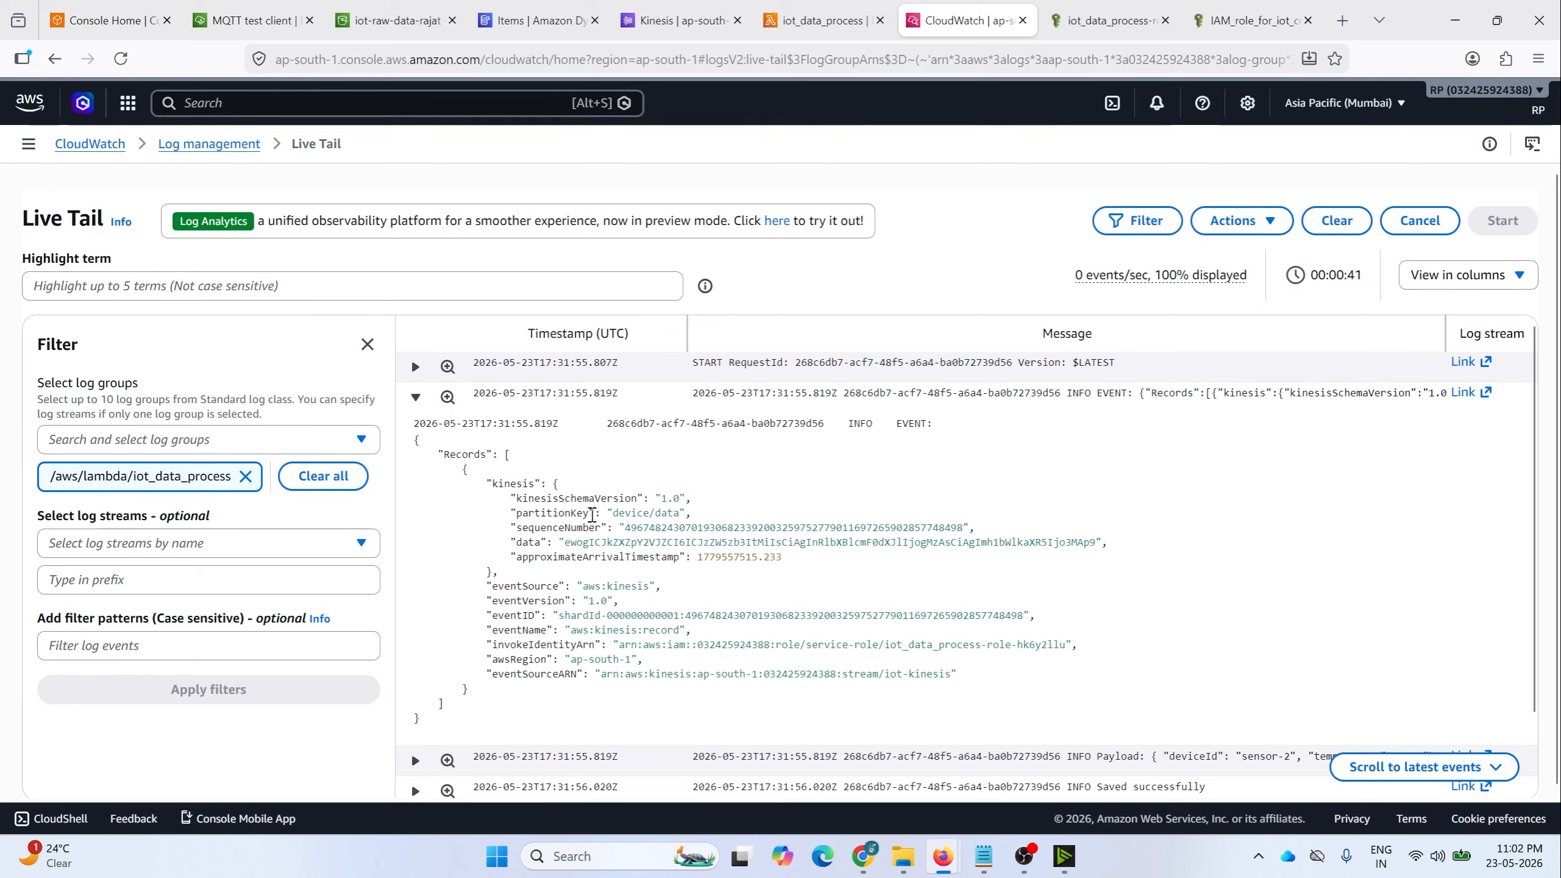
pyautogui.scroll(-2, 398, 700)
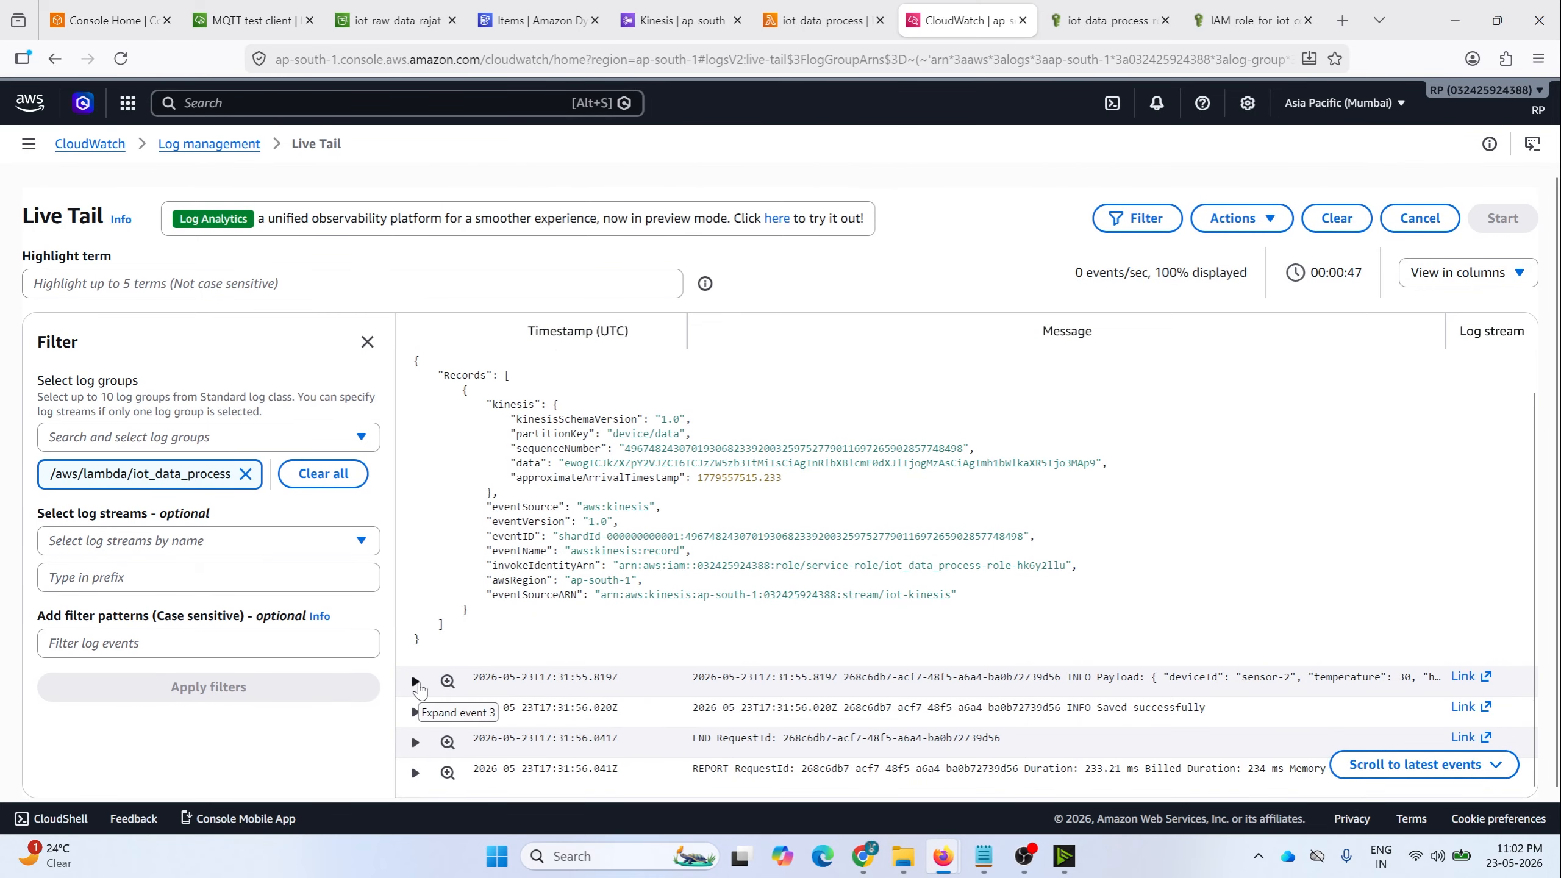
pyautogui.click(415, 680)
pyautogui.scroll(-2, 1118, 551)
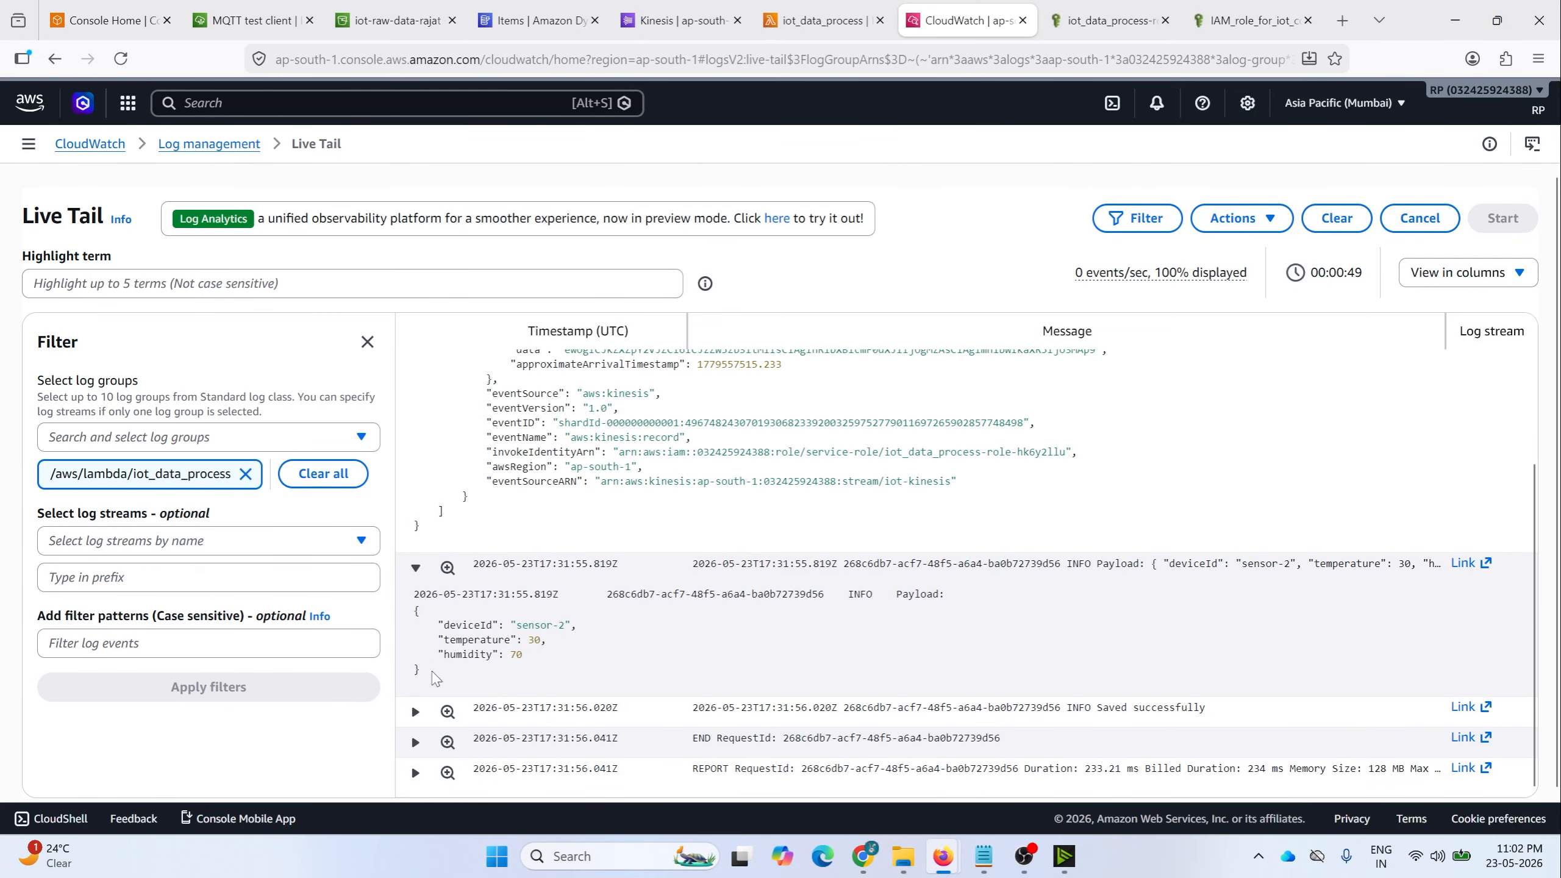
pyautogui.moveTo(435, 678); pyautogui.dragTo(416, 626)
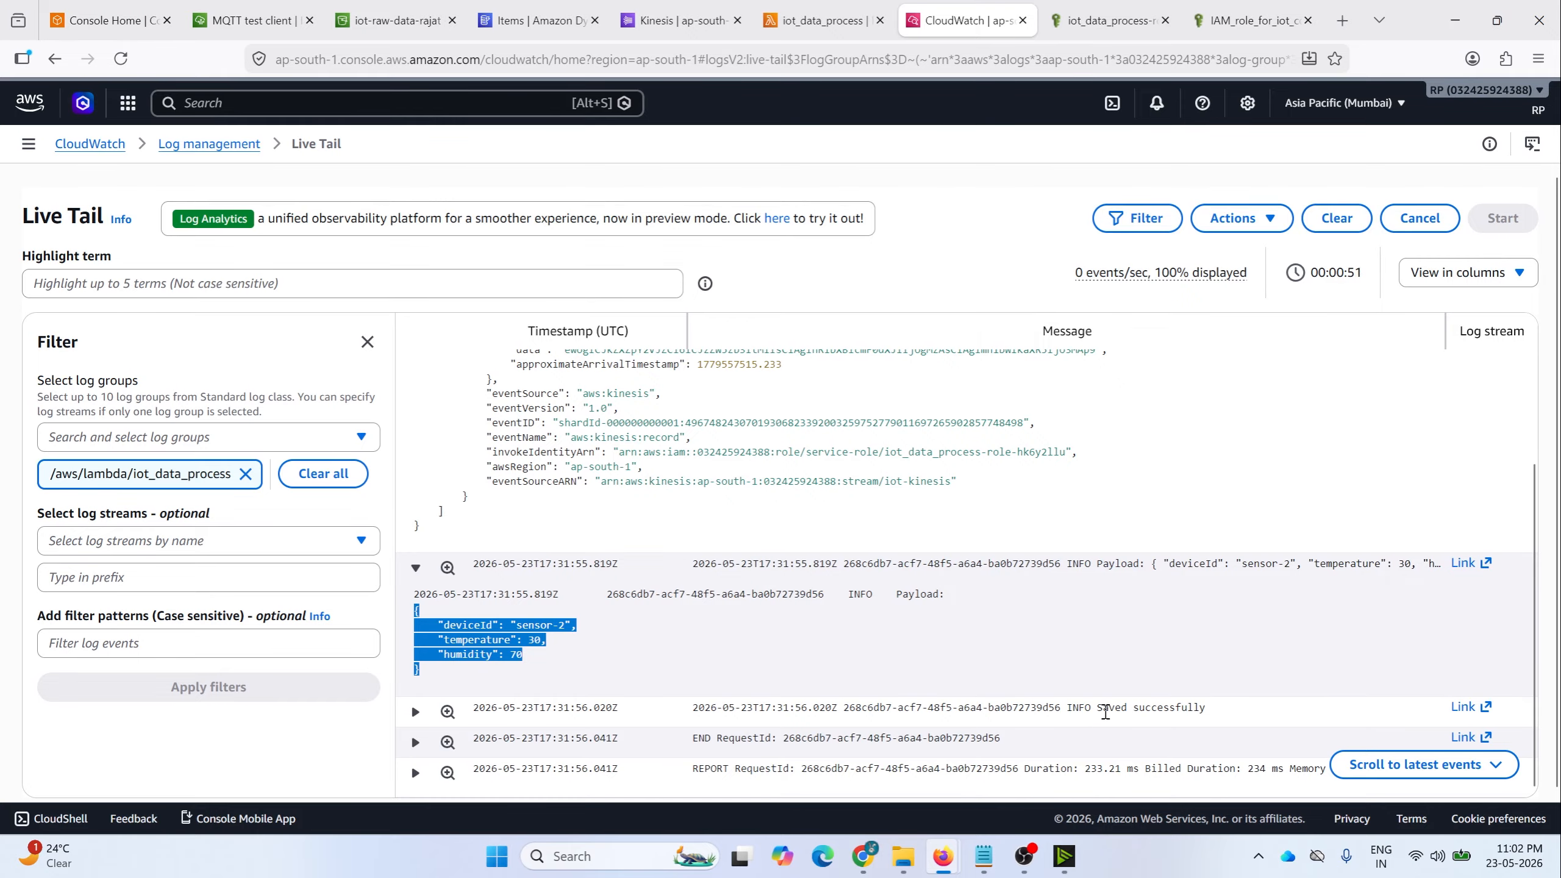
pyautogui.click(416, 711)
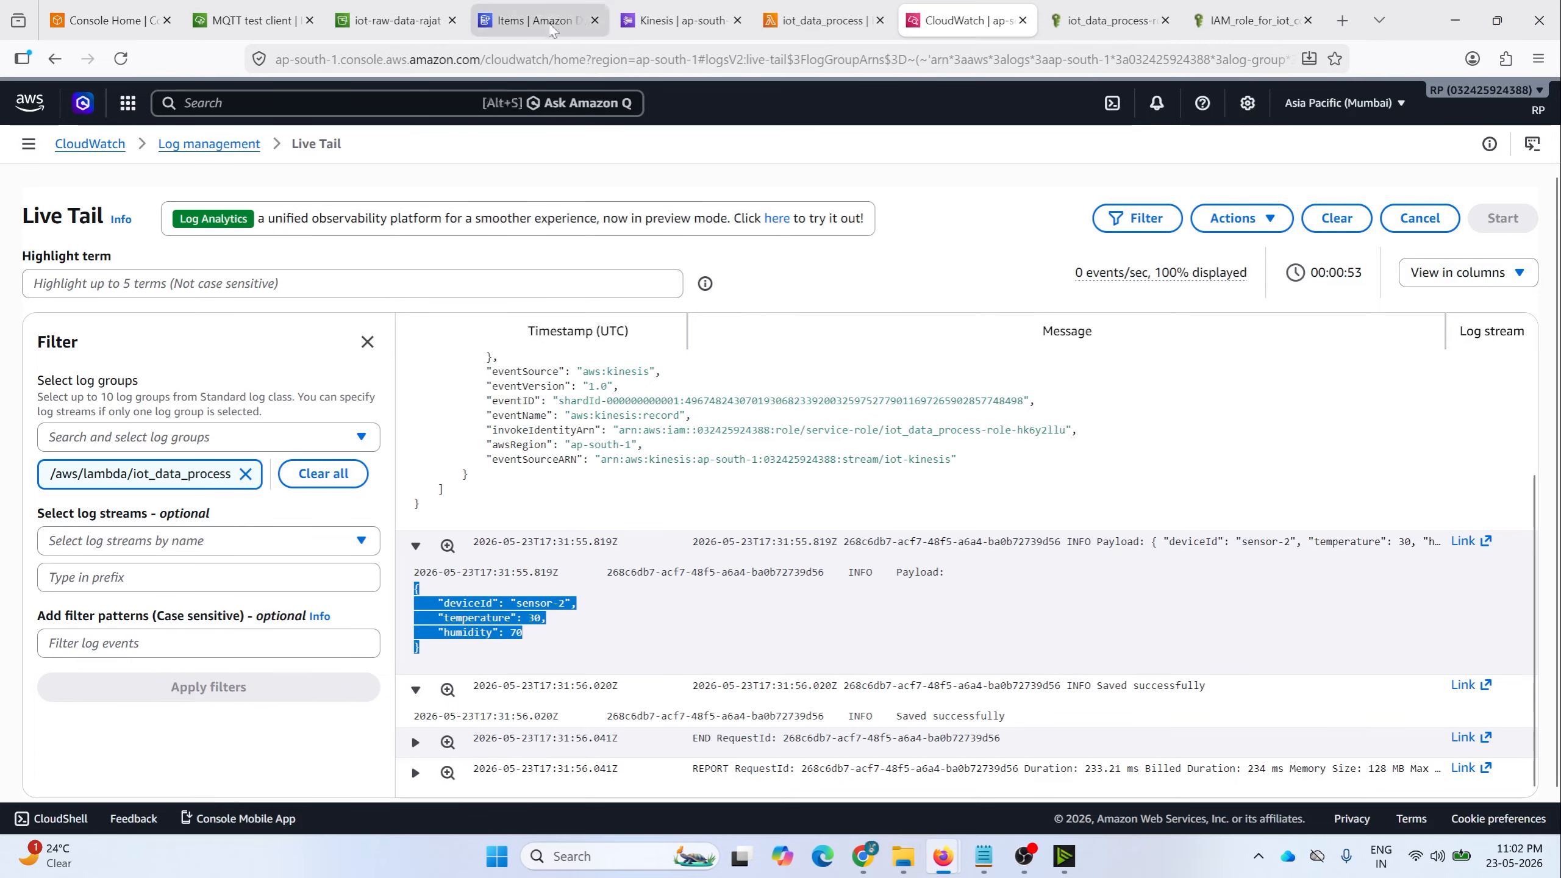
# Step: Rerun the scan of the DynamoDB table iot-data to check for the sensor-2 item
pyautogui.click(551, 20)
pyautogui.click(617, 463)
pyautogui.scroll(-1, 694, 728)
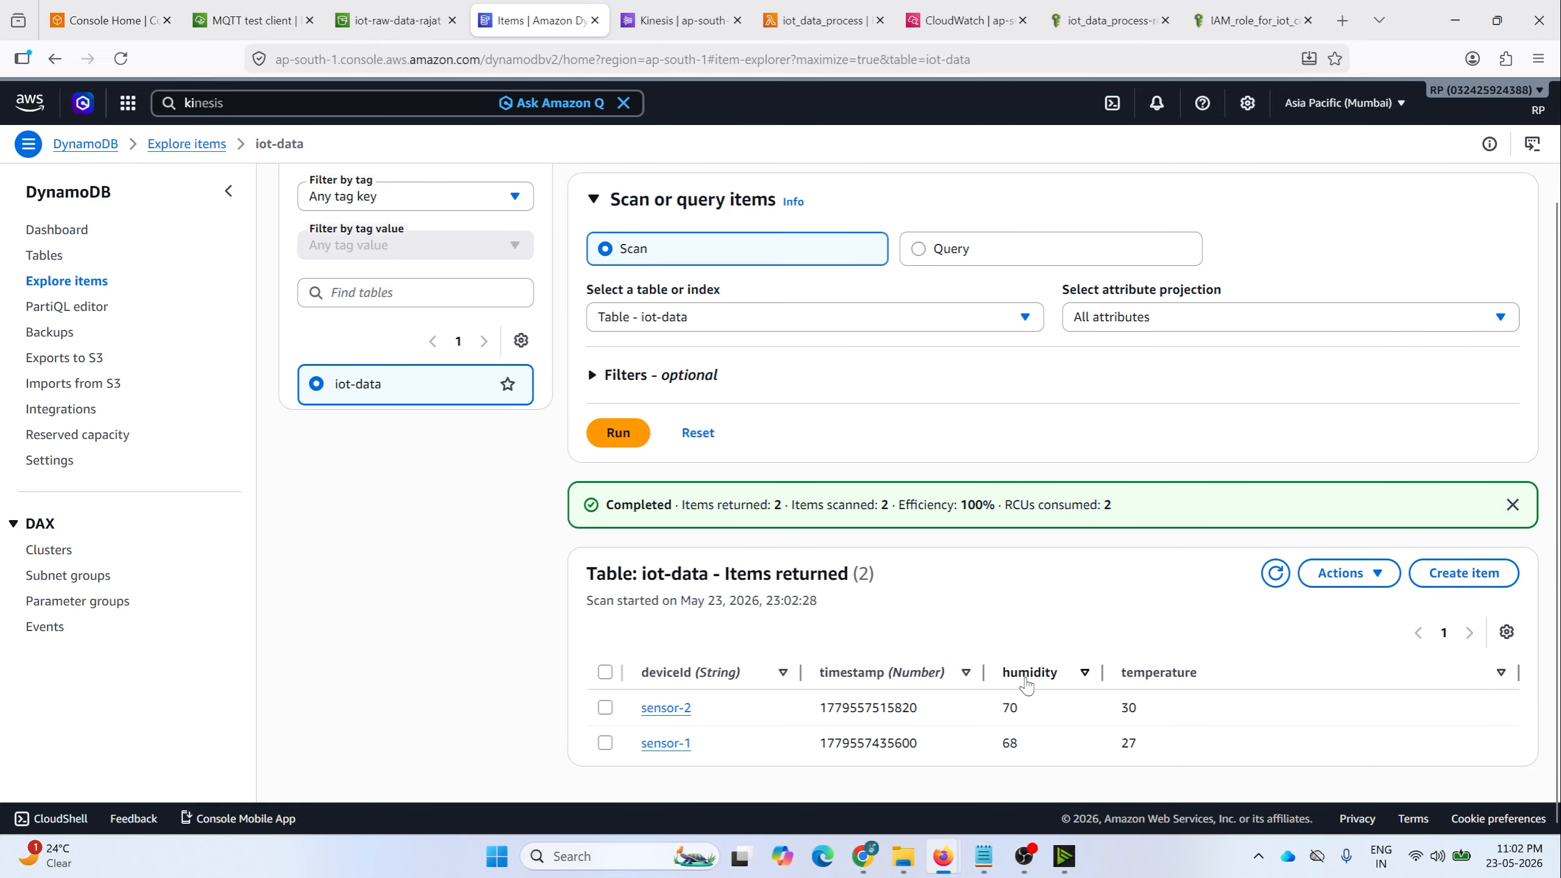
# Step: Find the newest JSON object in the S3 bucket's raw/ folder, then download and open it to inspect its contents
pyautogui.click(396, 20)
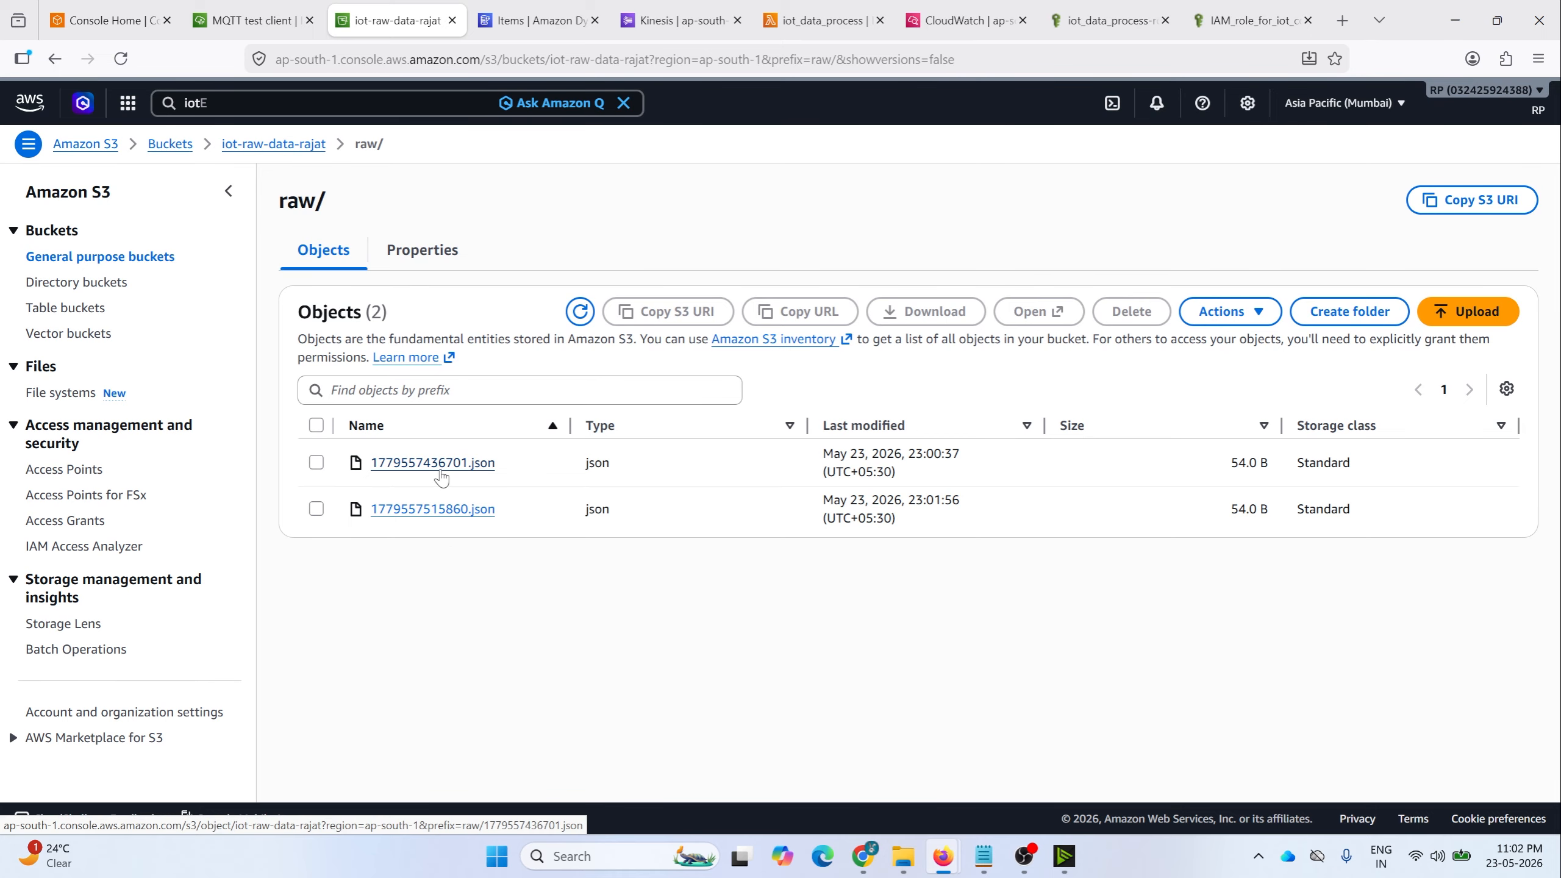
pyautogui.doubleClick(970, 504)
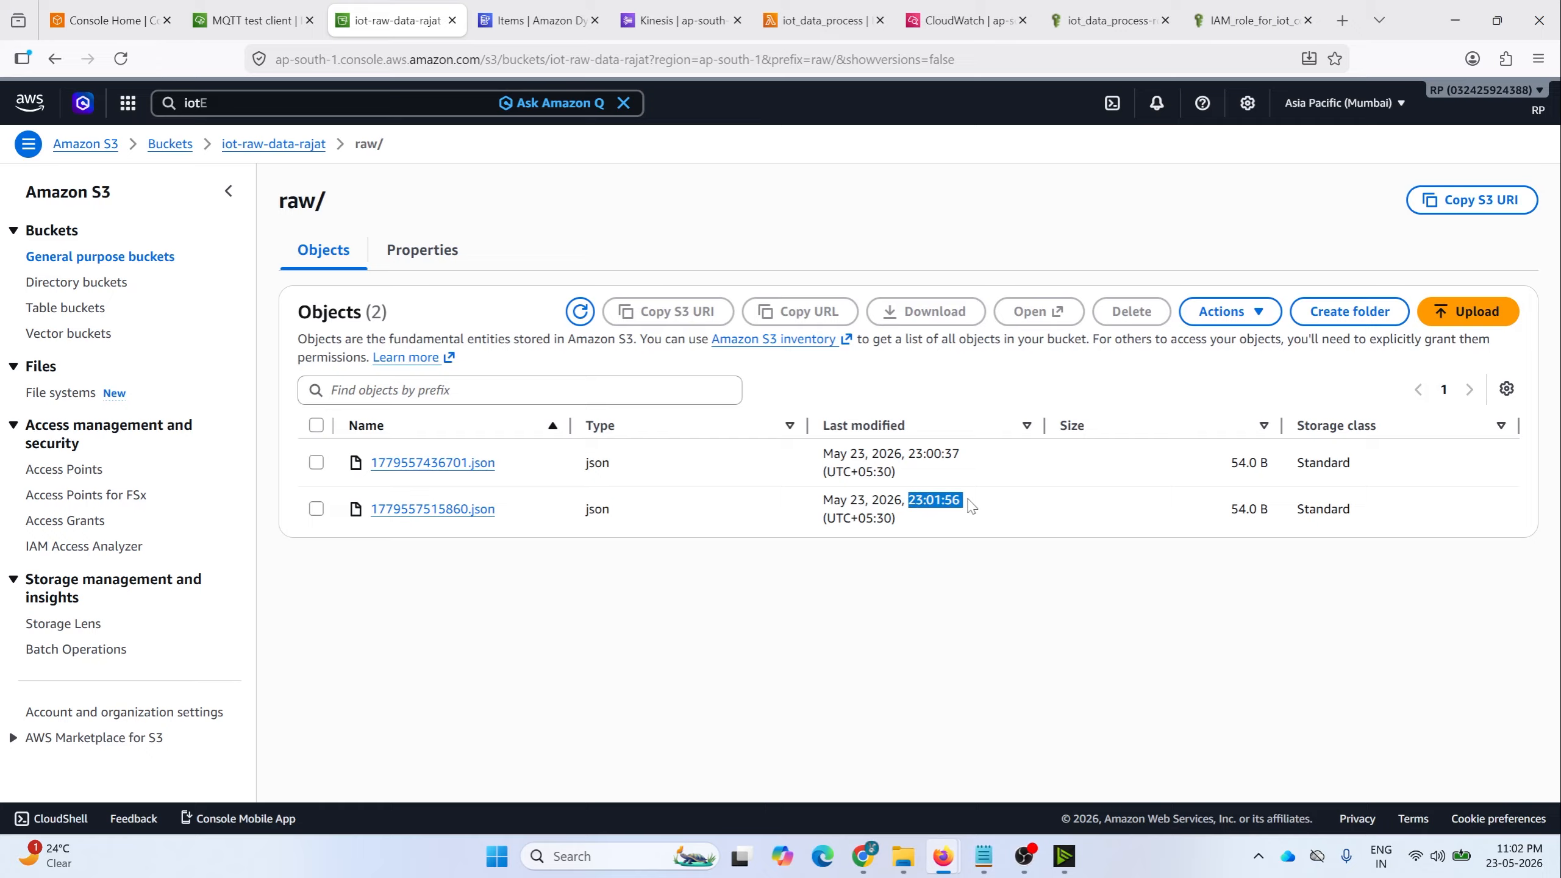
pyautogui.click(400, 516)
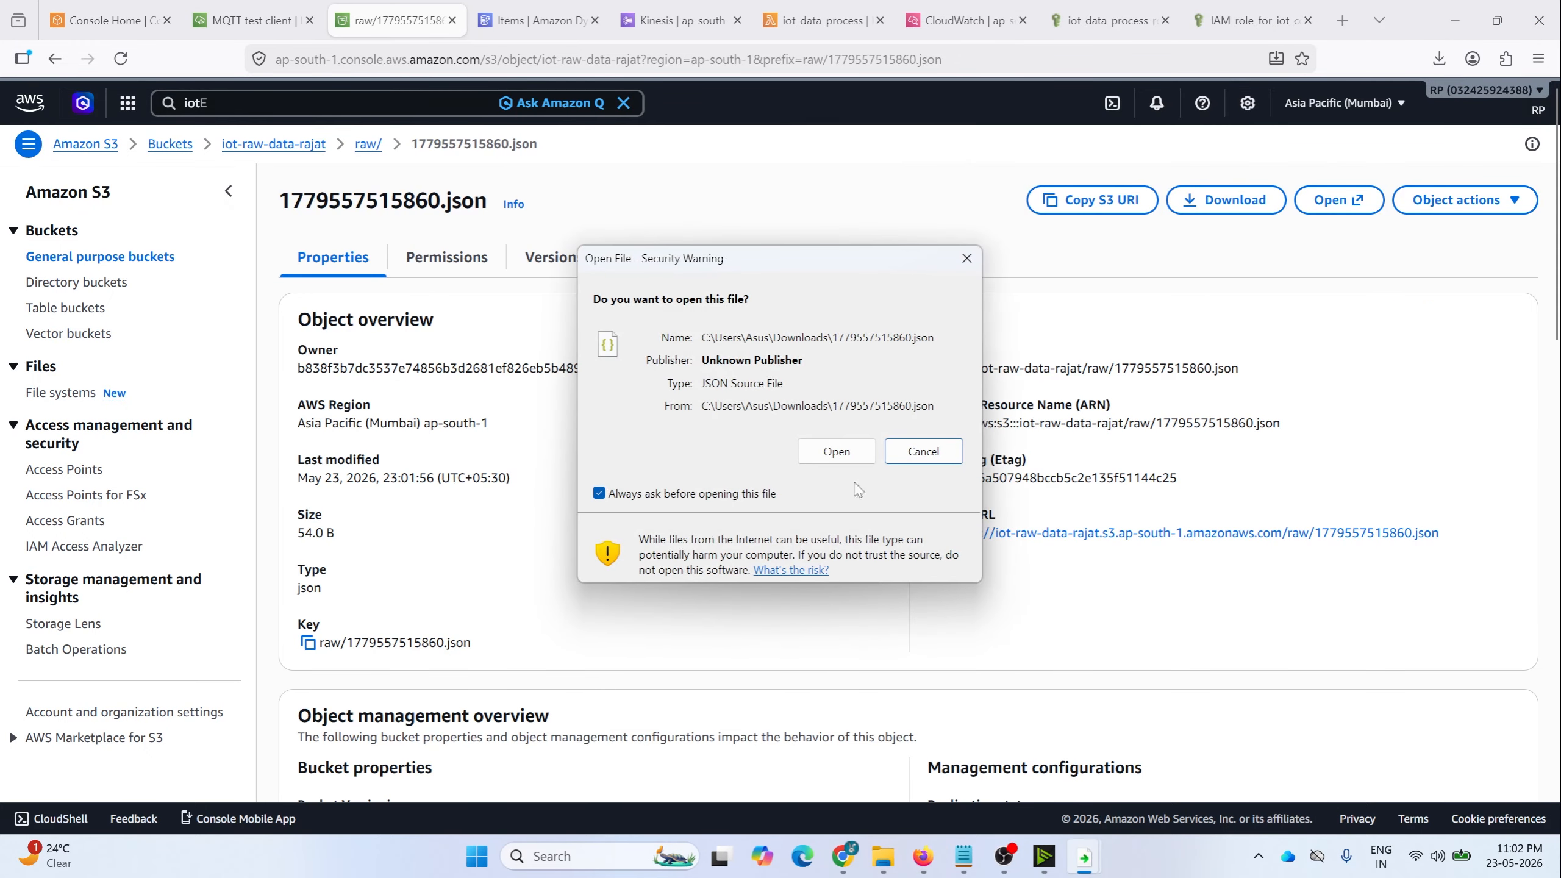
pyautogui.click(837, 452)
pyautogui.hotkey('alt', 'Tab')
# Step: Change the MQTT payload to deviceId "sensor-3", temperature 31 and humidity 71, and publish it to device/data
pyautogui.click(251, 21)
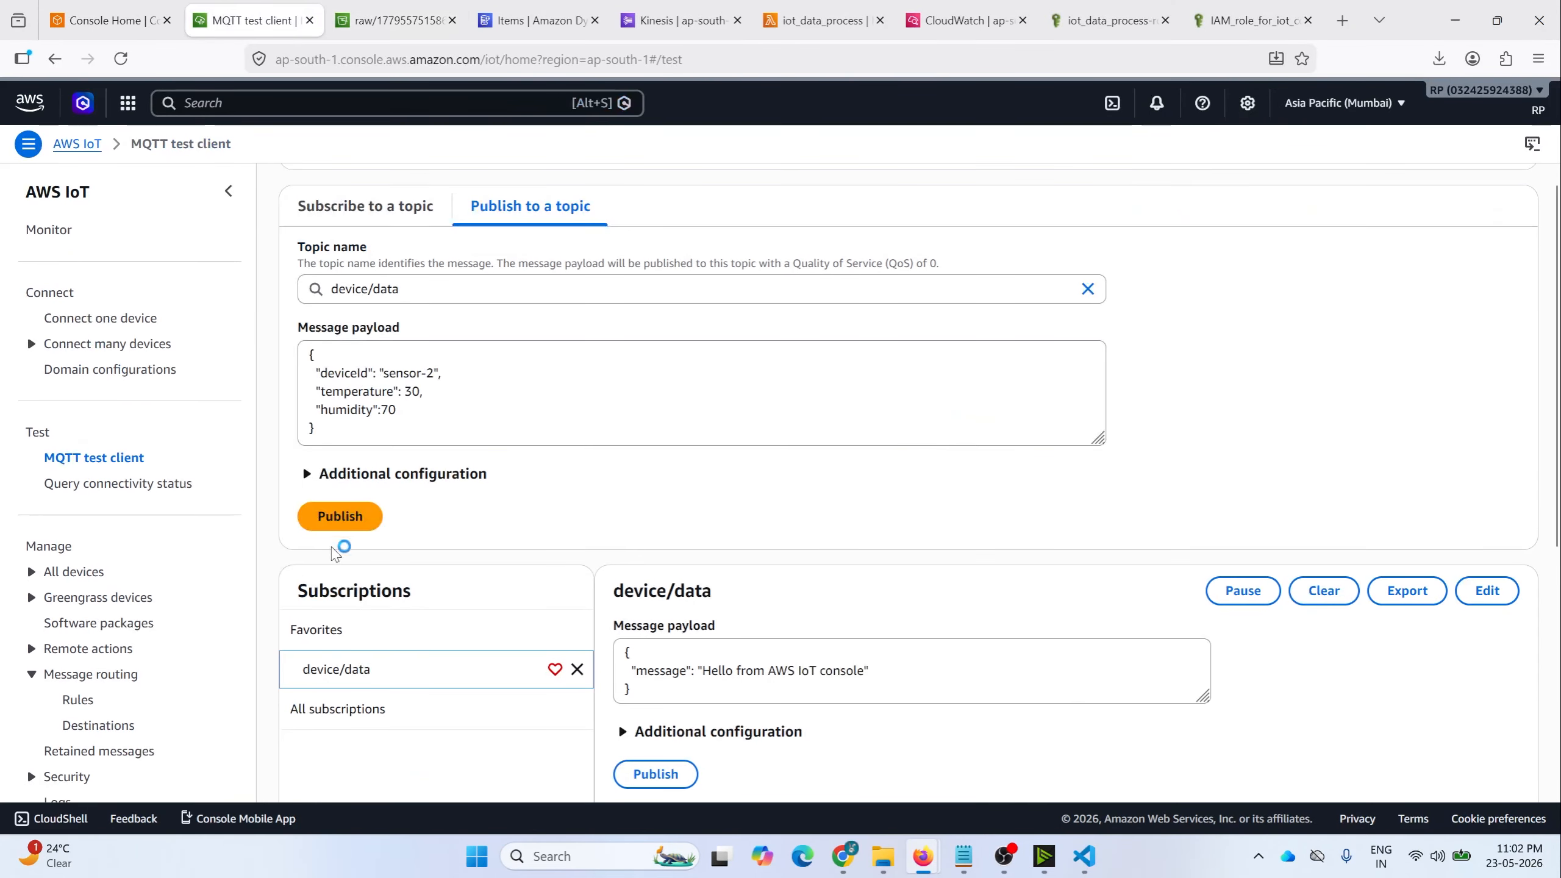
pyautogui.click(435, 372)
pyautogui.press('BackSpace')
pyautogui.write('3')
pyautogui.click(419, 391)
pyautogui.press('BackSpace')
pyautogui.write('1')
pyautogui.click(339, 516)
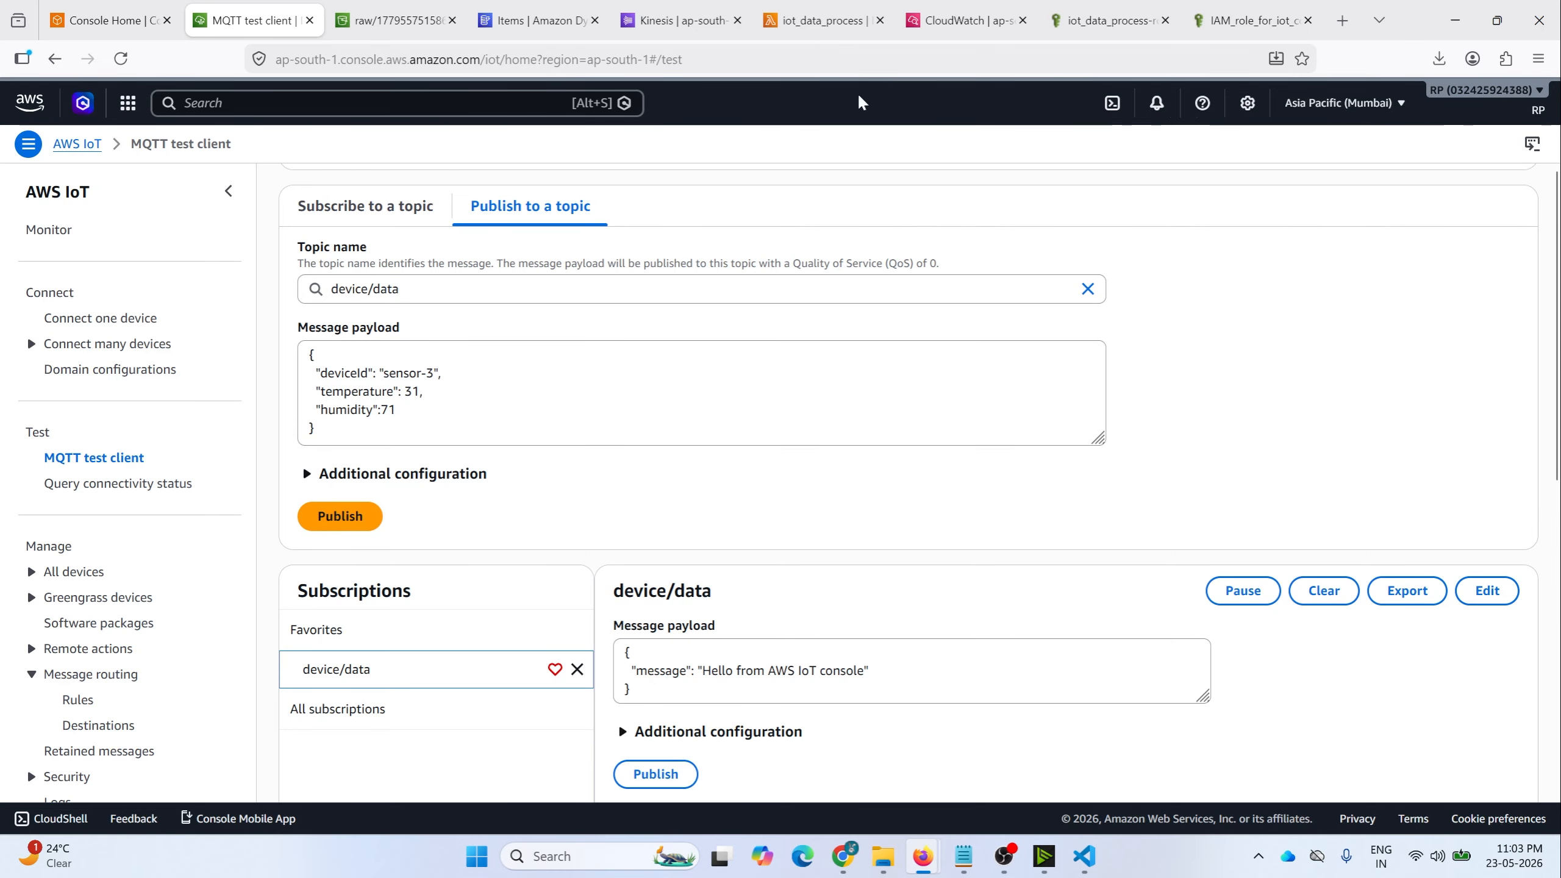
# Step: Check for the sensor-3 message in the live logs, the S3 raw/ folder and a fresh scan of the iot-data table
pyautogui.click(964, 20)
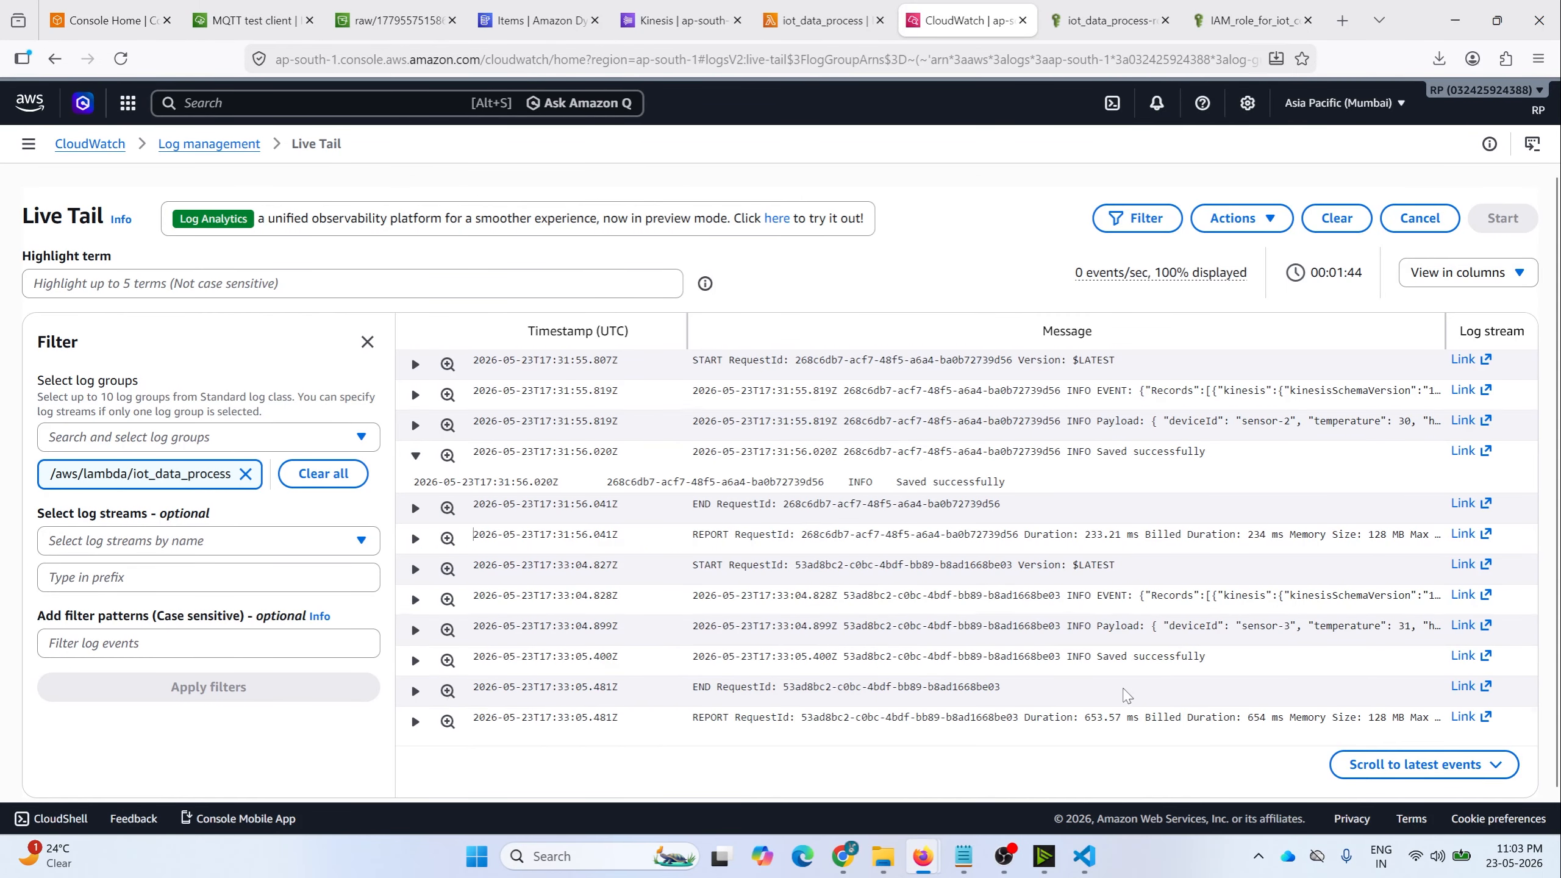
pyautogui.hotkey('ctrl', '3')
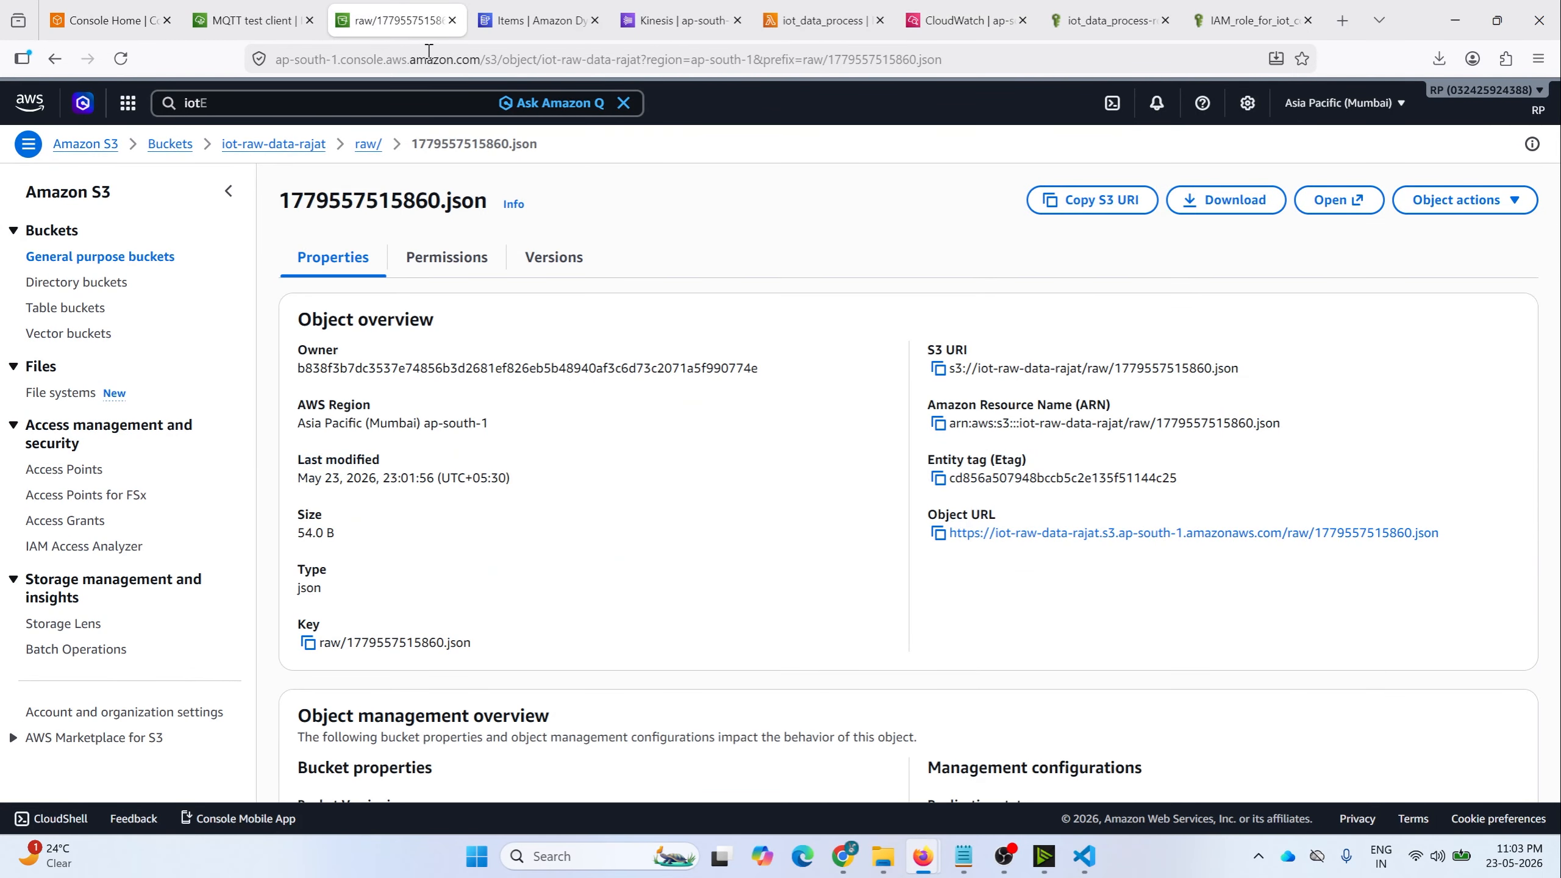
pyautogui.click(369, 145)
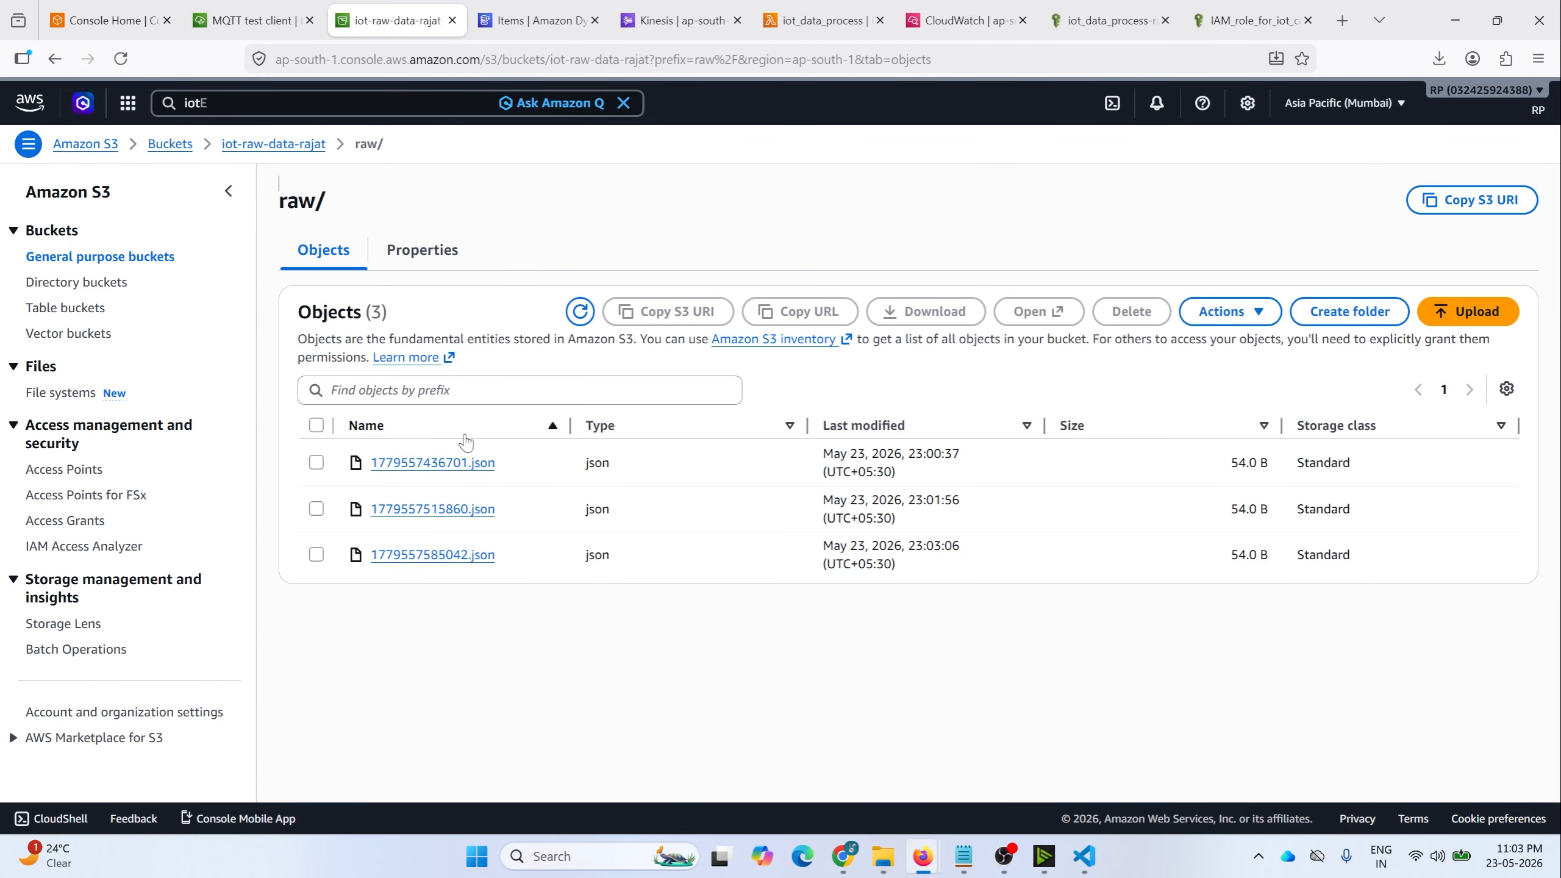
pyautogui.hotkey('ctrl', '4')
pyautogui.click(618, 432)
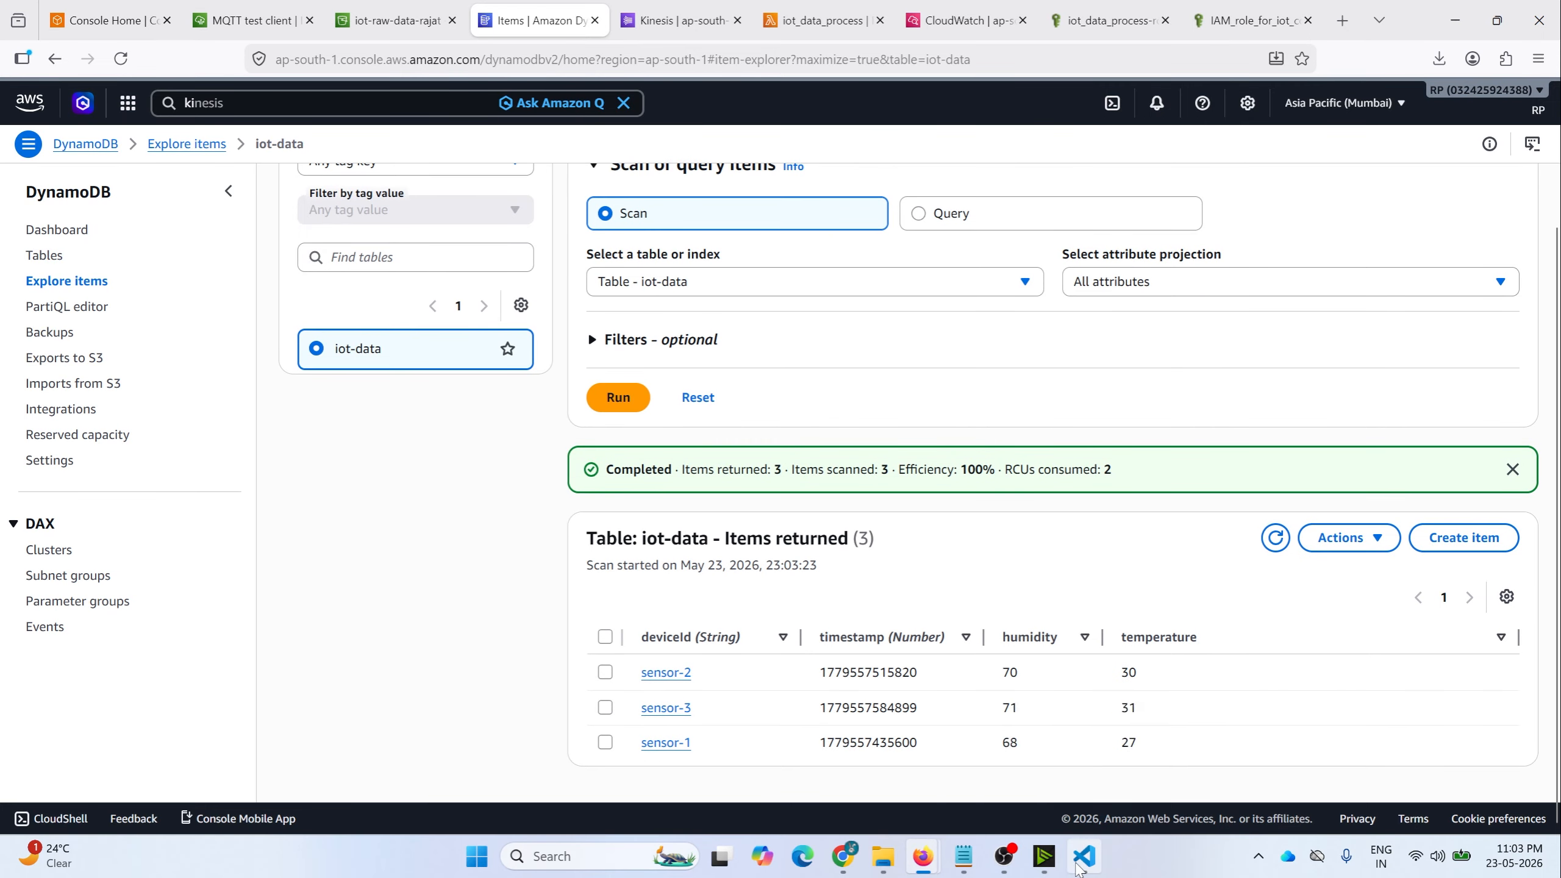